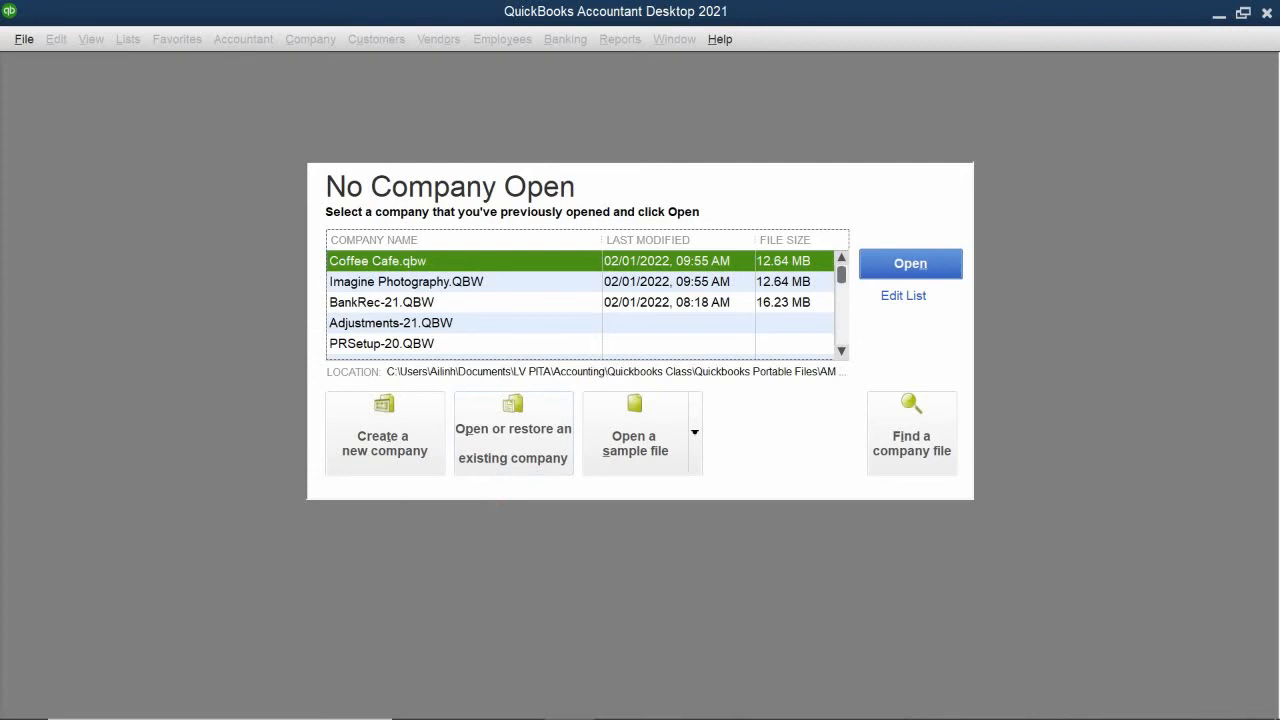
# Step: Check the chapter 12 PDF for the file to restore before setting up the chart of accounts
pyautogui.moveTo(573, 696)
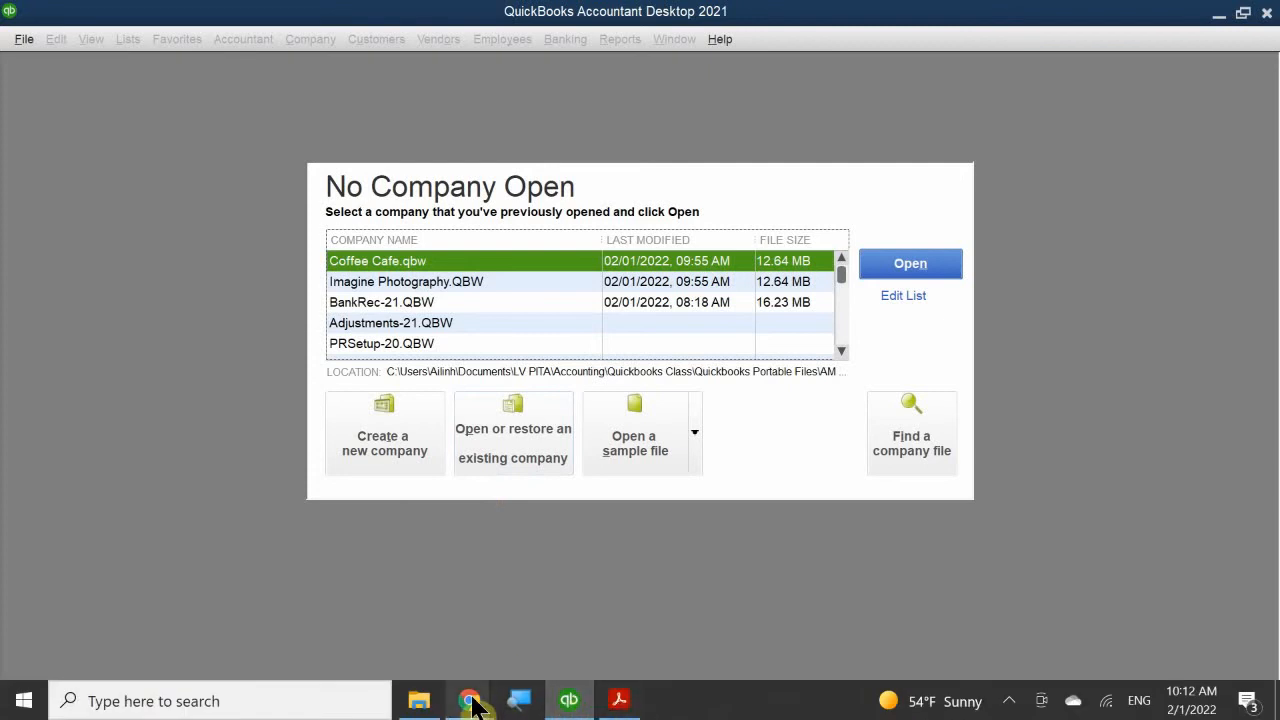
pyautogui.moveTo(419, 700)
pyautogui.click(420, 635)
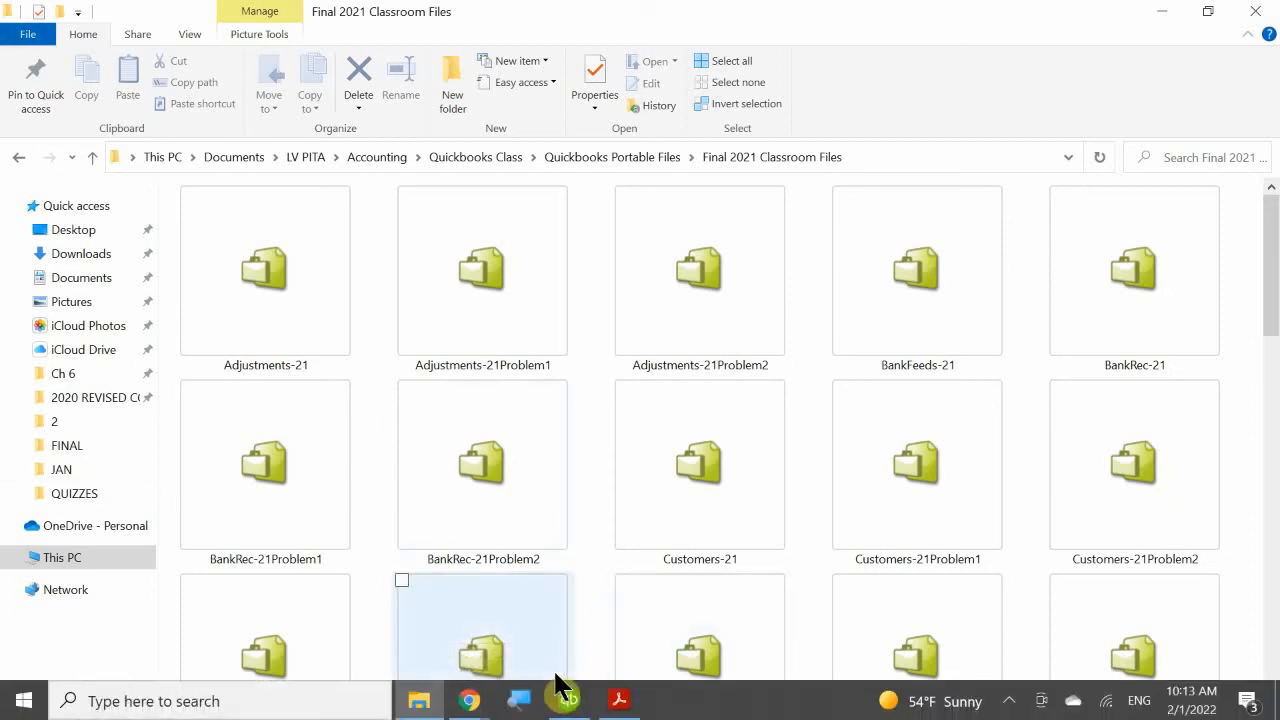
pyautogui.click(619, 700)
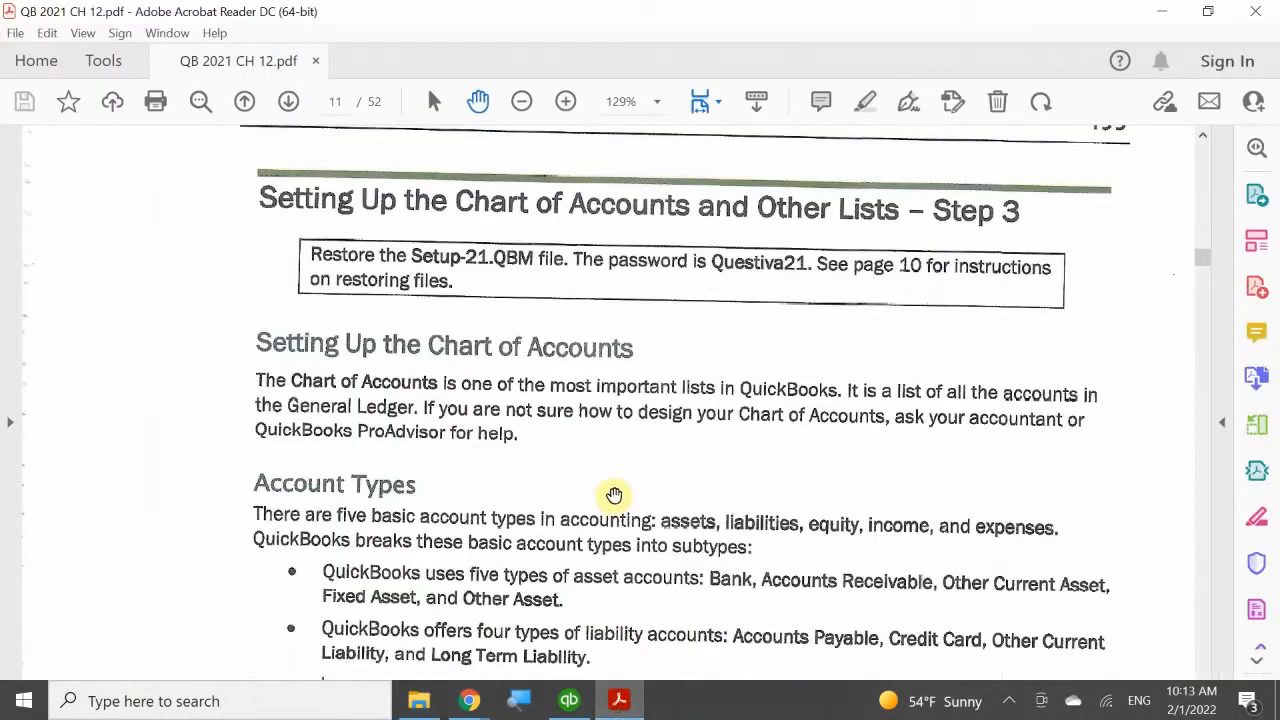
pyautogui.scroll(1, 610, 490)
pyautogui.scroll(1, 335, 470)
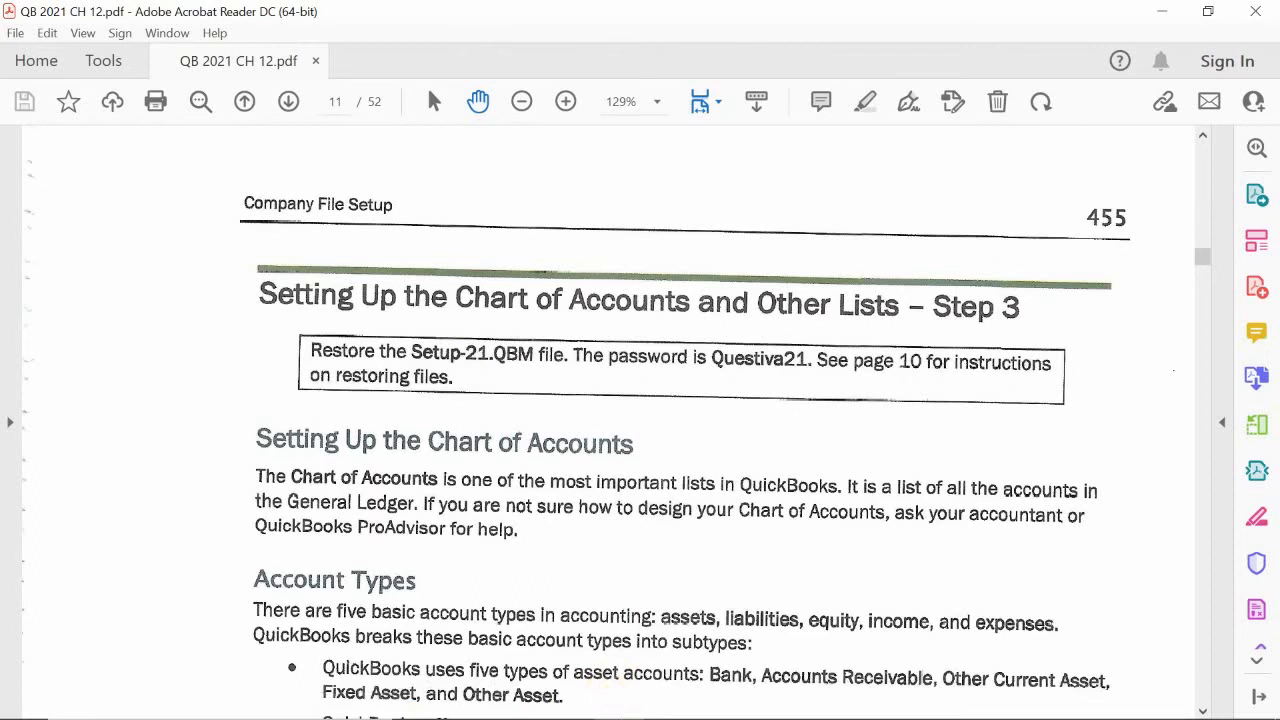
# Step: Try to open the Setup-21 portable file directly from the Final 2021 Classroom Files folder in File Explorer
pyautogui.click(622, 704)
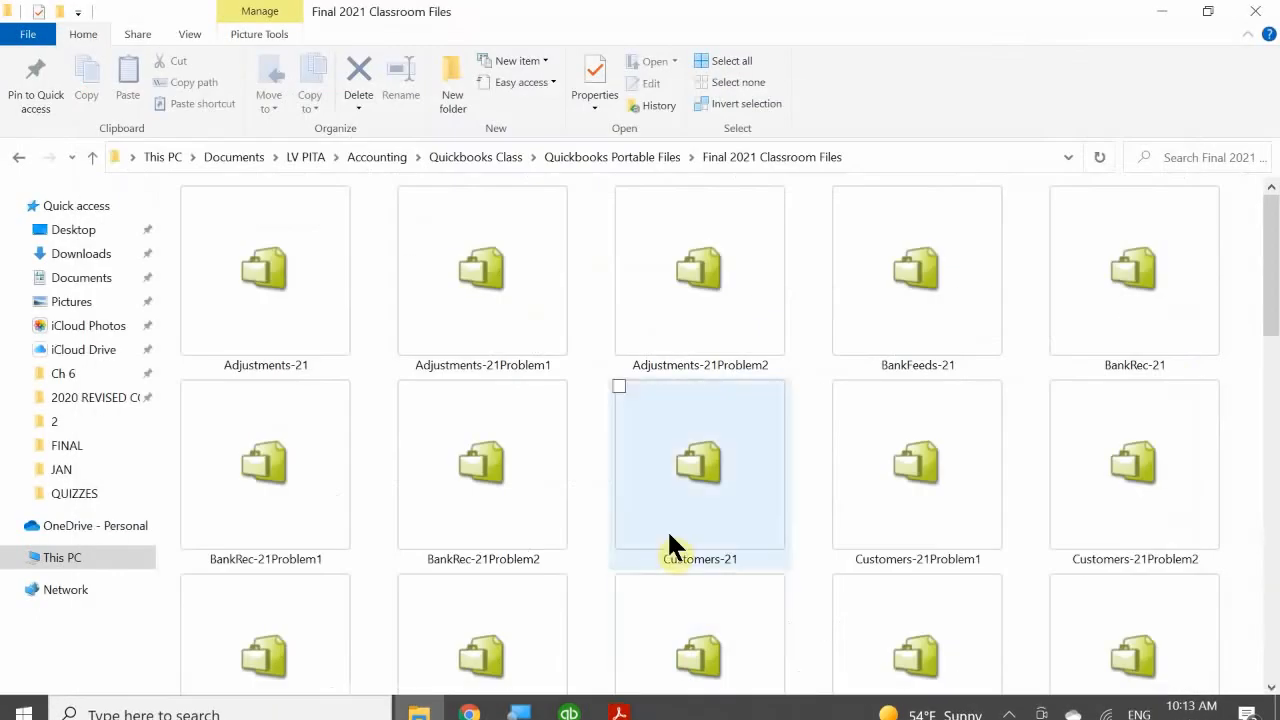
pyautogui.scroll(-10, 669, 535)
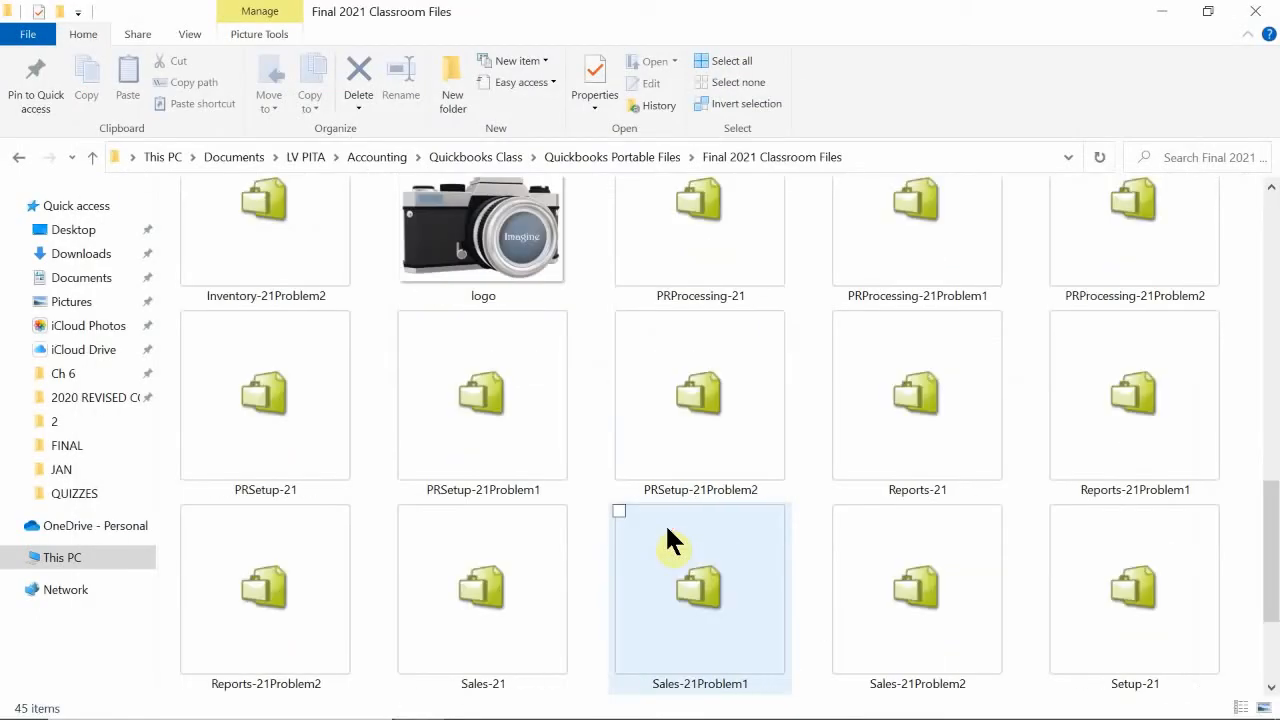
pyautogui.scroll(-2, 668, 540)
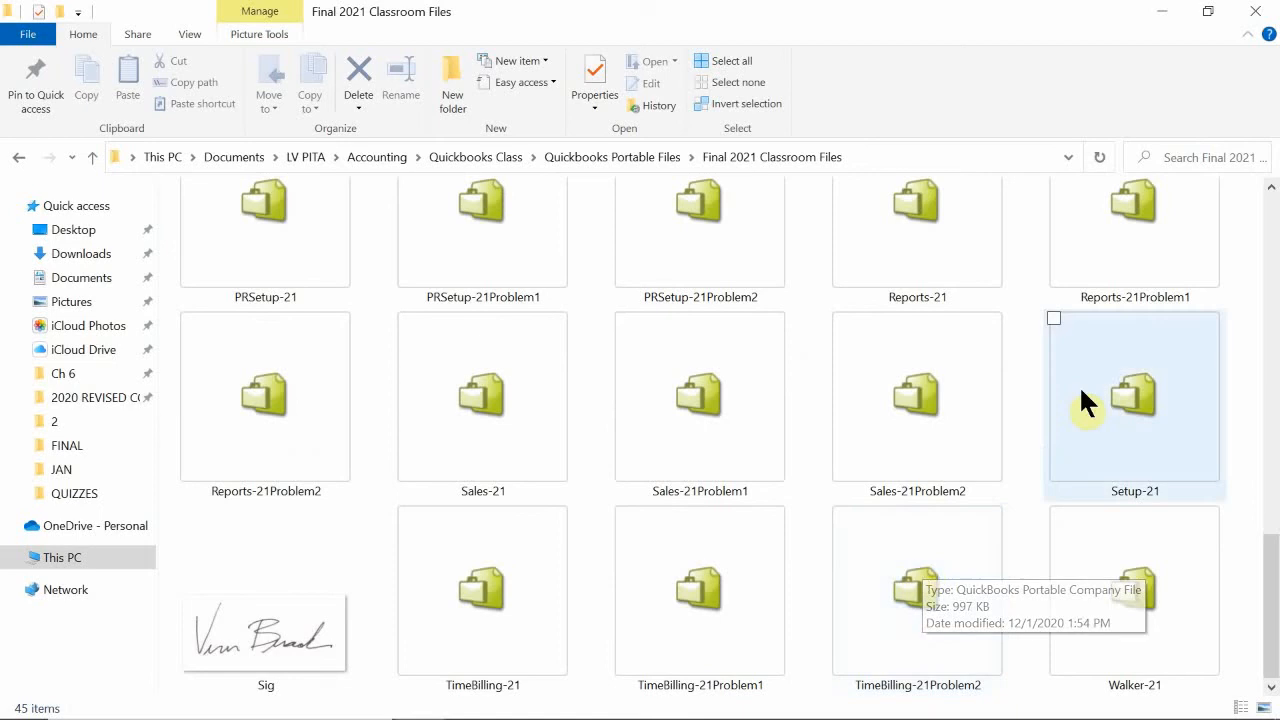
pyautogui.doubleClick(1129, 373)
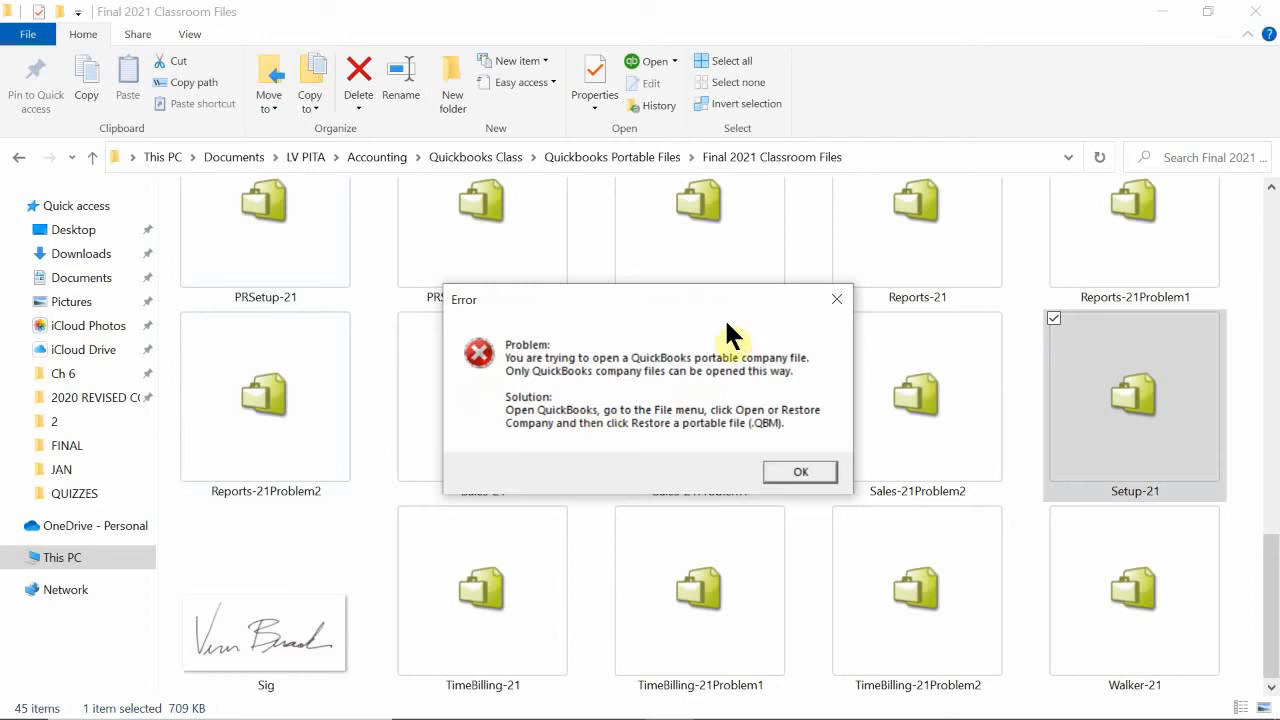
pyautogui.click(833, 299)
pyautogui.scroll(5, 454, 526)
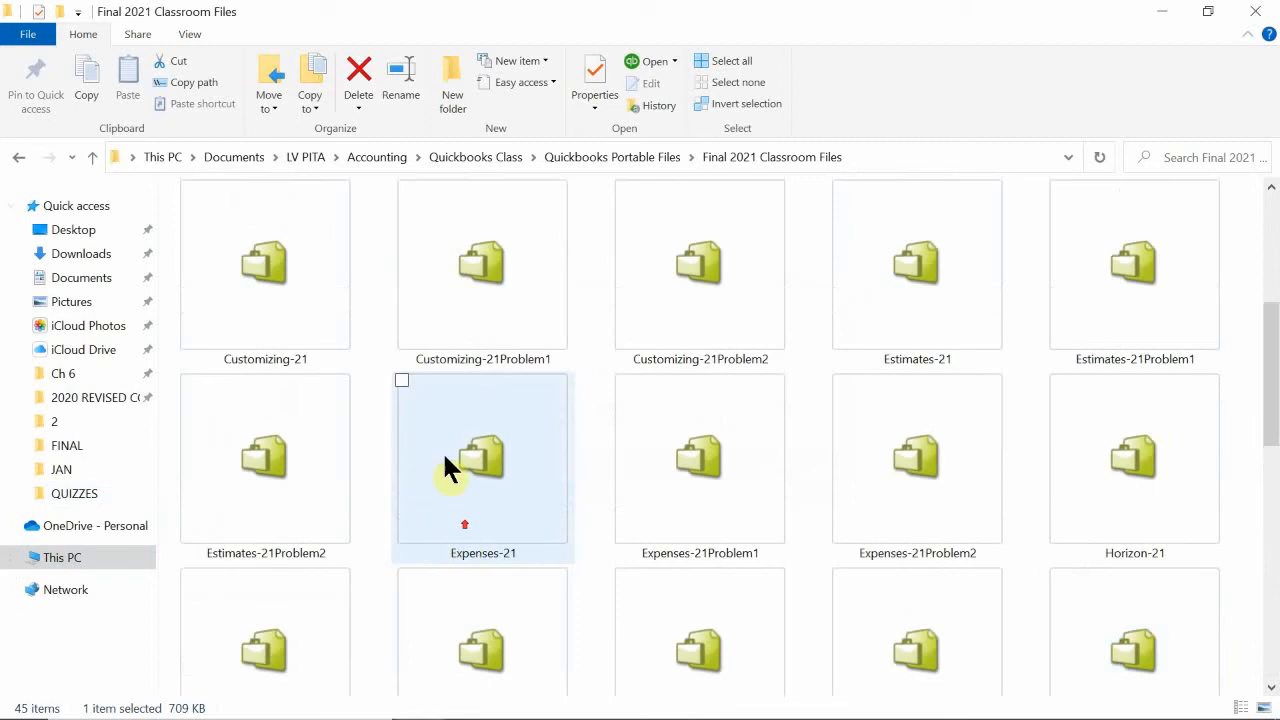
pyautogui.scroll(-8, 536, 300)
pyautogui.scroll(4, 578, 374)
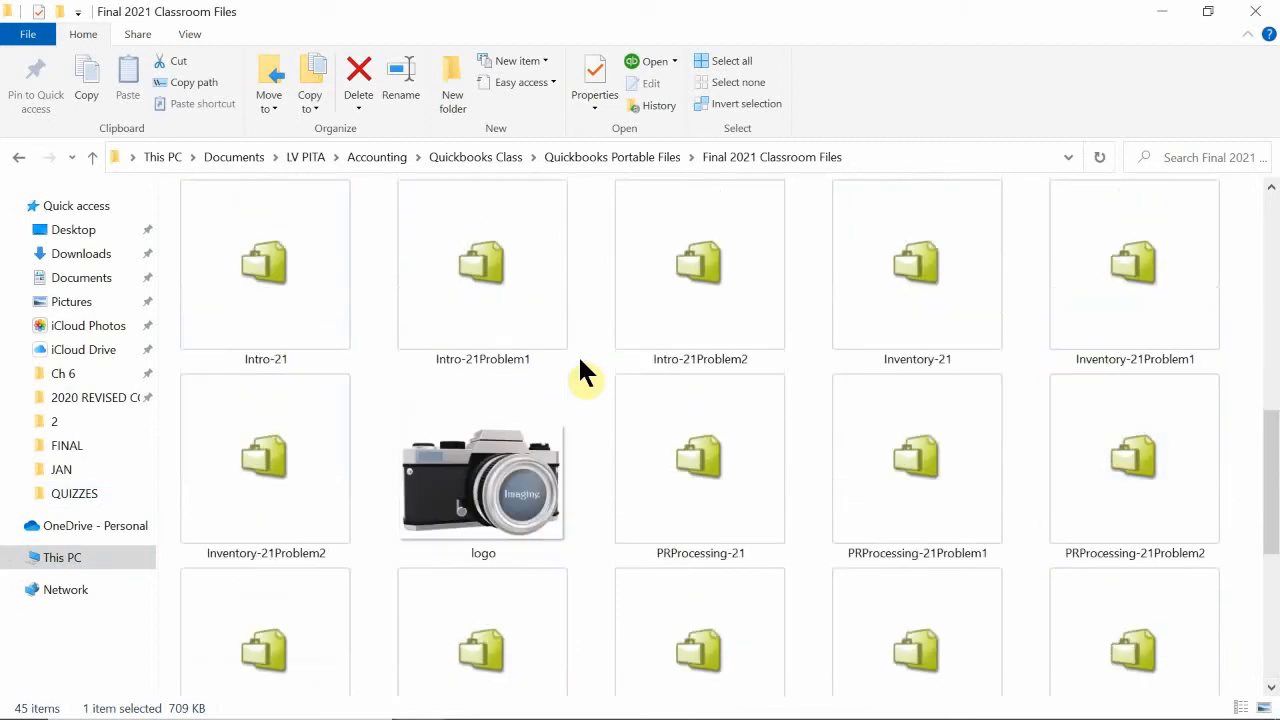
pyautogui.scroll(8, 585, 374)
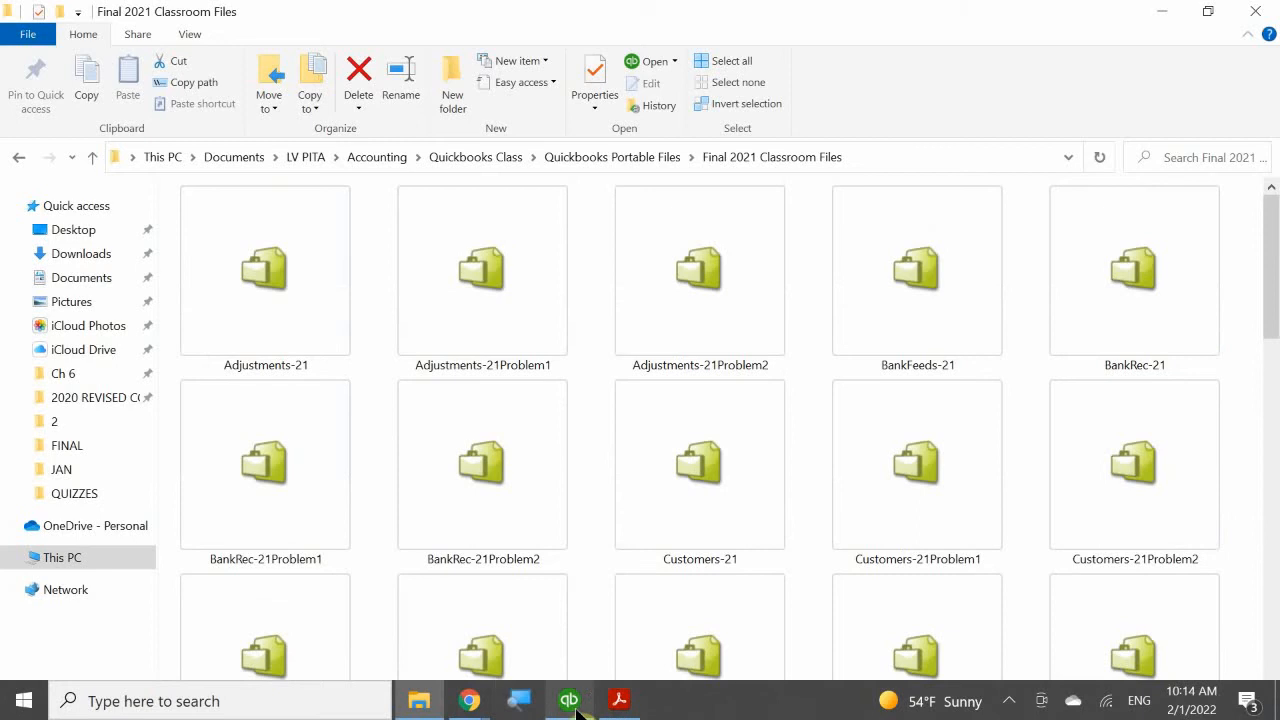
# Step: Switch to QuickBooks and start opening or restoring an existing company
pyautogui.moveTo(578, 709)
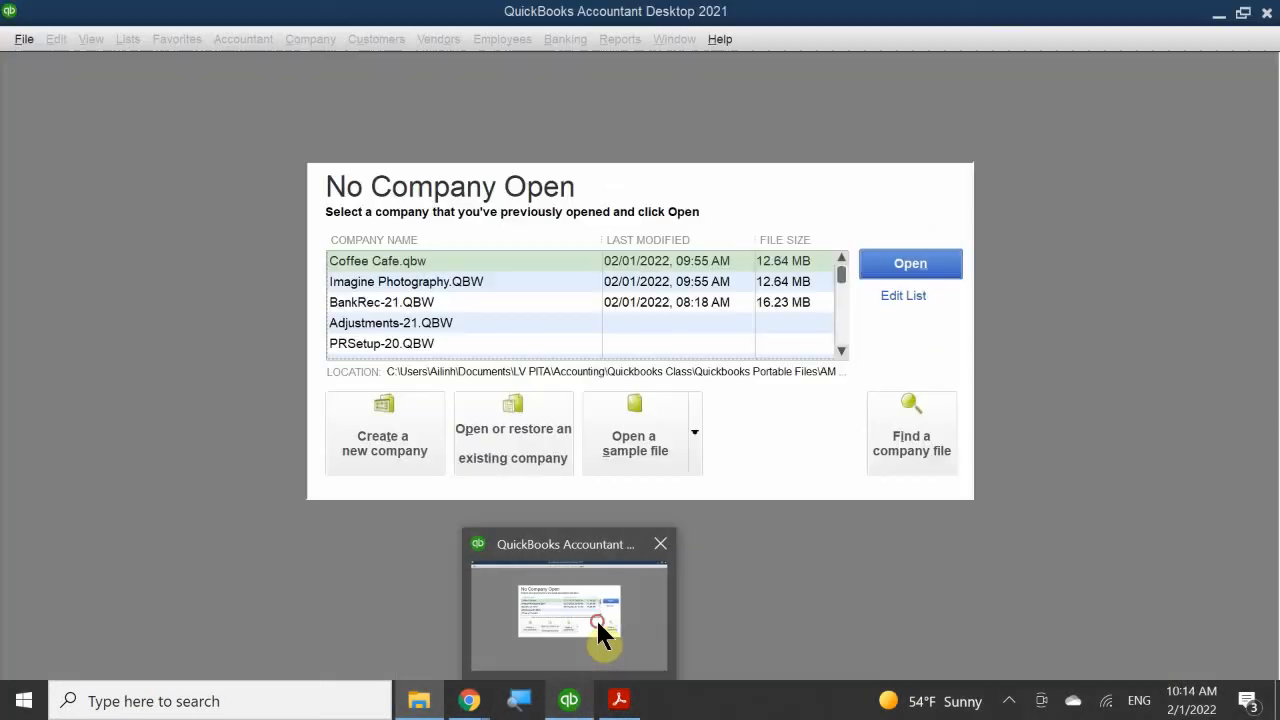
pyautogui.click(596, 632)
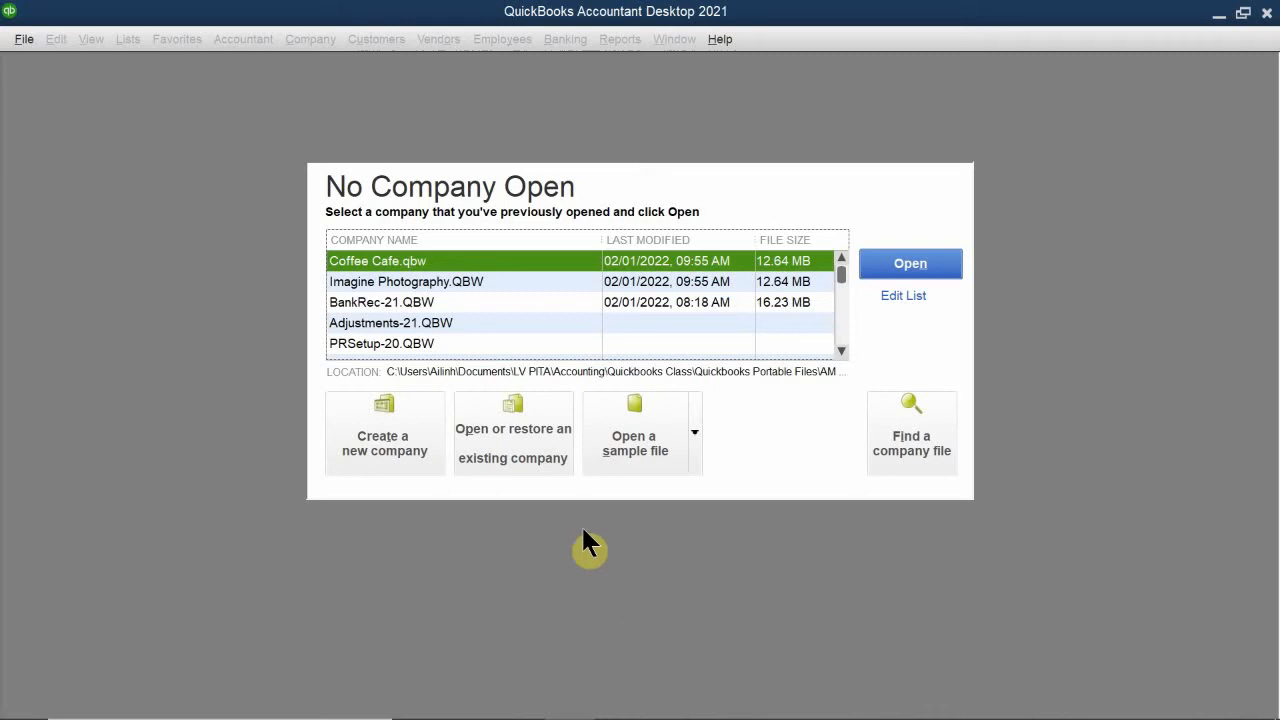
pyautogui.click(508, 443)
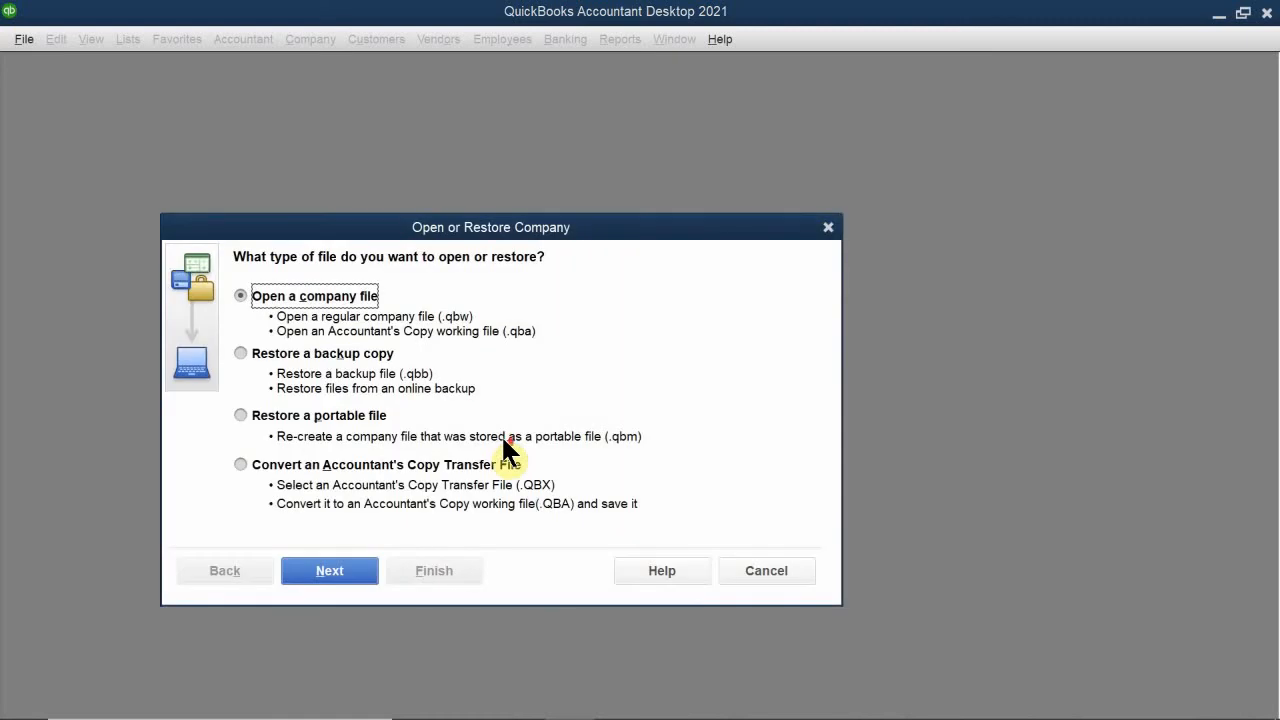
pyautogui.moveTo(425, 226); pyautogui.dragTo(440, 144)
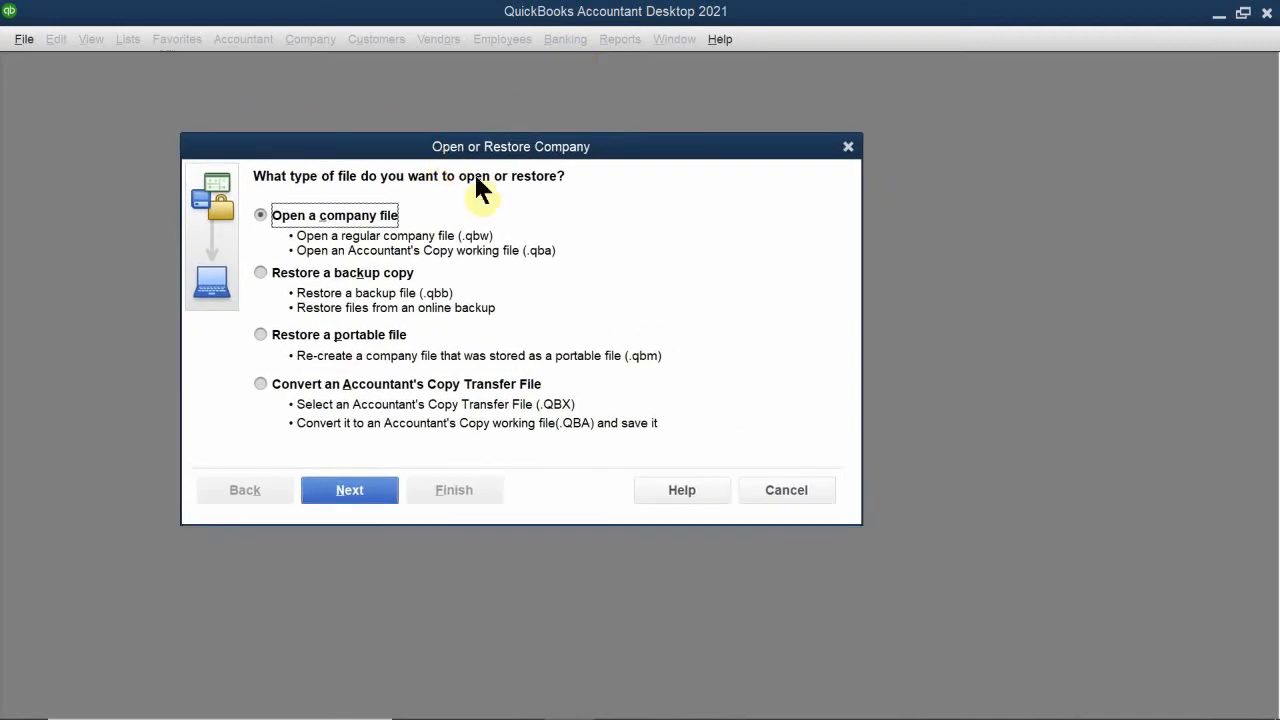
pyautogui.moveTo(926, 718)
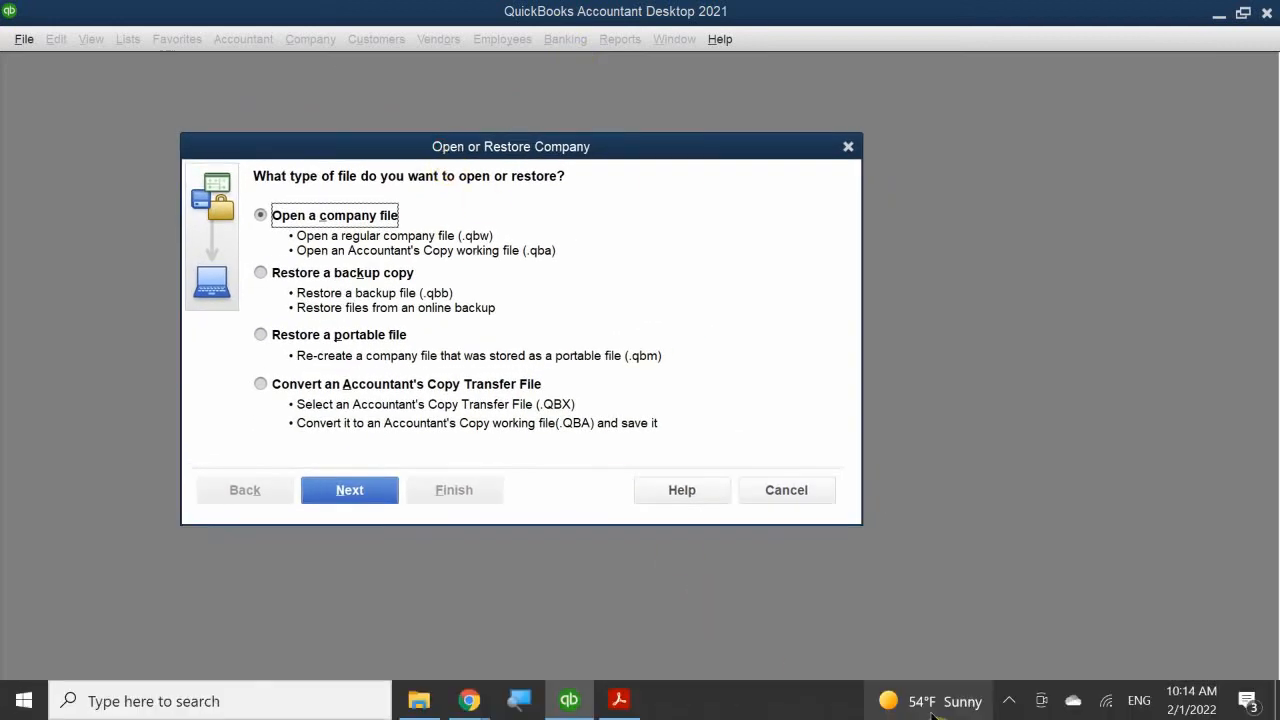
pyautogui.click(1010, 701)
pyautogui.click(1010, 701)
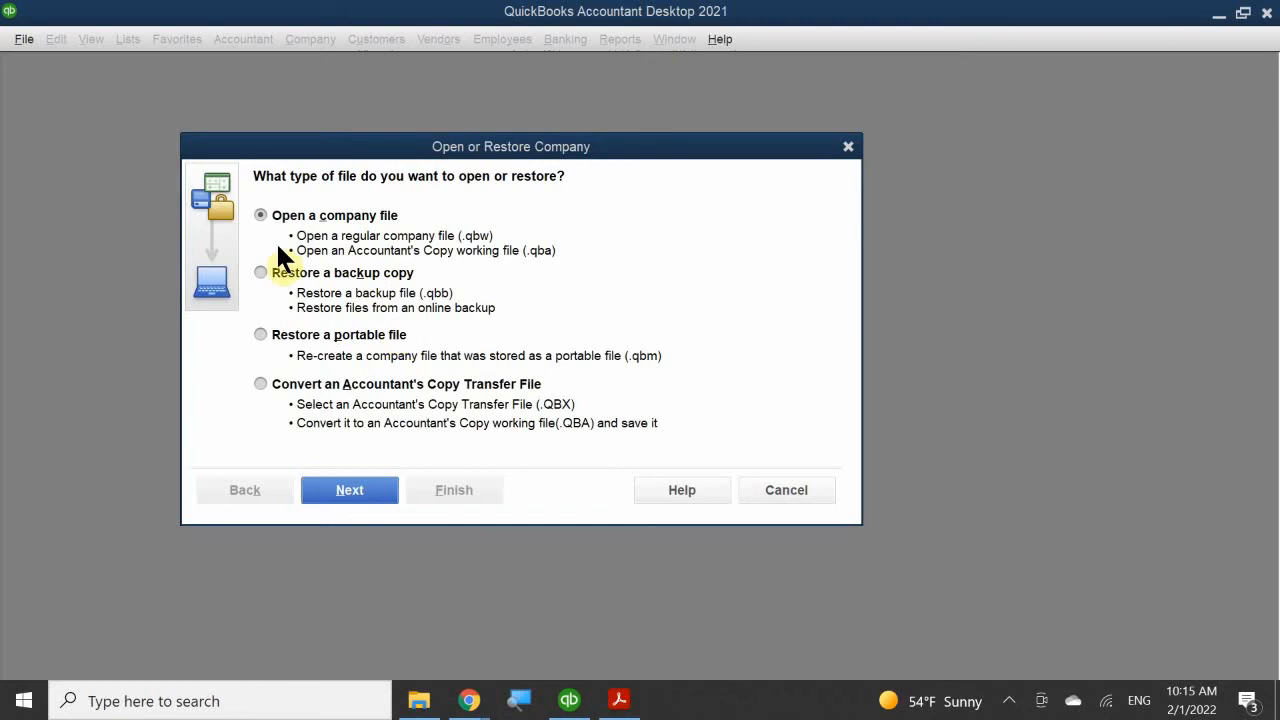
# Step: Choose to restore a portable file and browse to Documents, LV PITA, Accounting, Quickbooks Class, Quickbooks Portable Files, Final 2021 Classroom Files
pyautogui.click(304, 331)
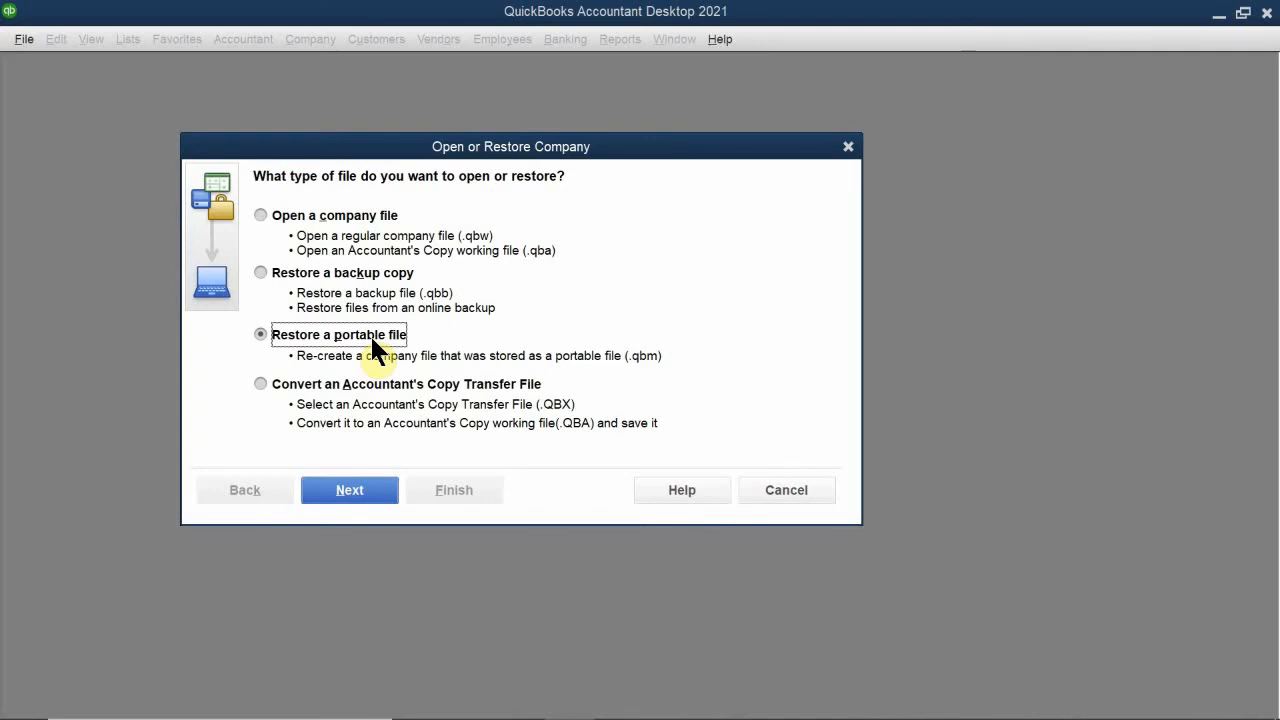
pyautogui.click(358, 490)
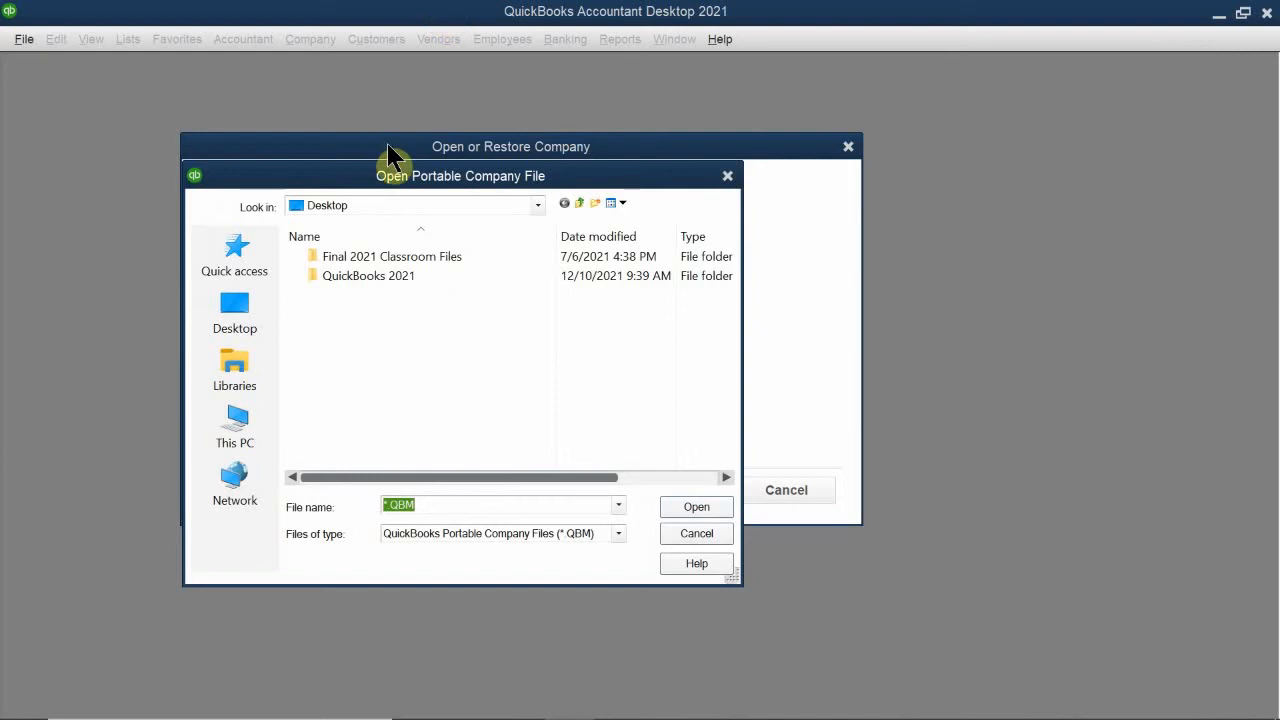
pyautogui.moveTo(412, 178); pyautogui.dragTo(466, 239)
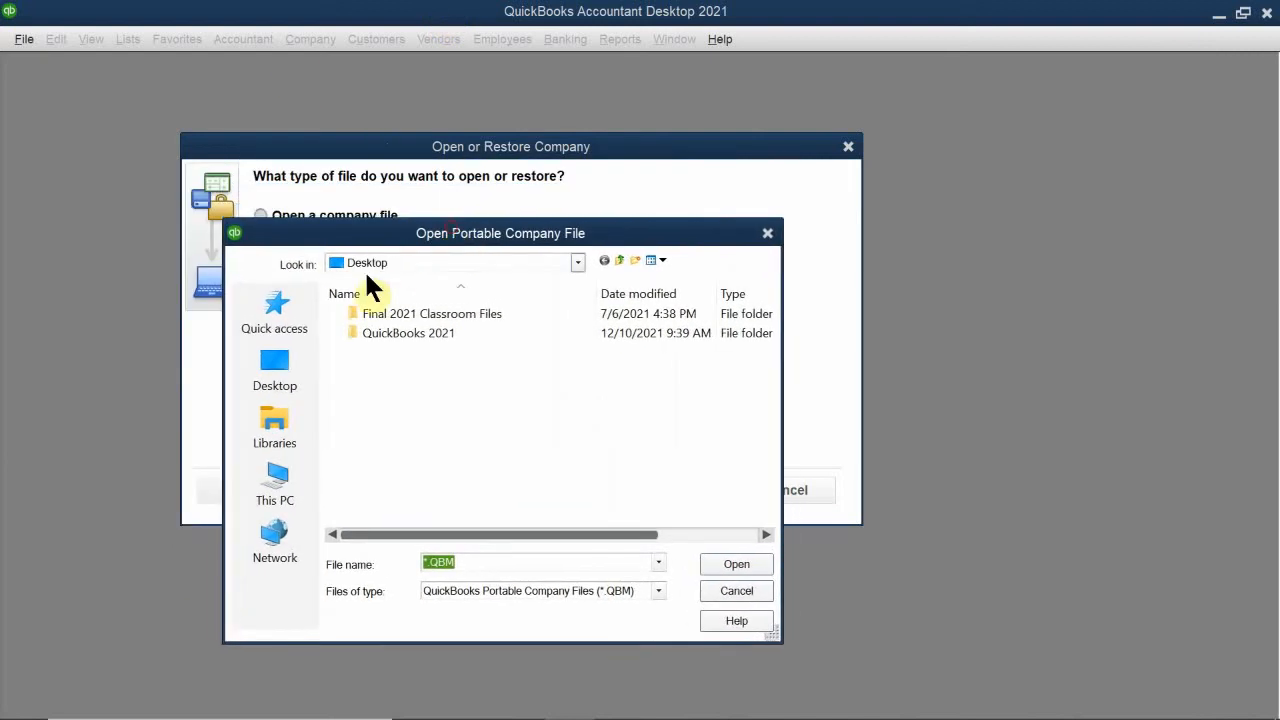
pyautogui.click(411, 256)
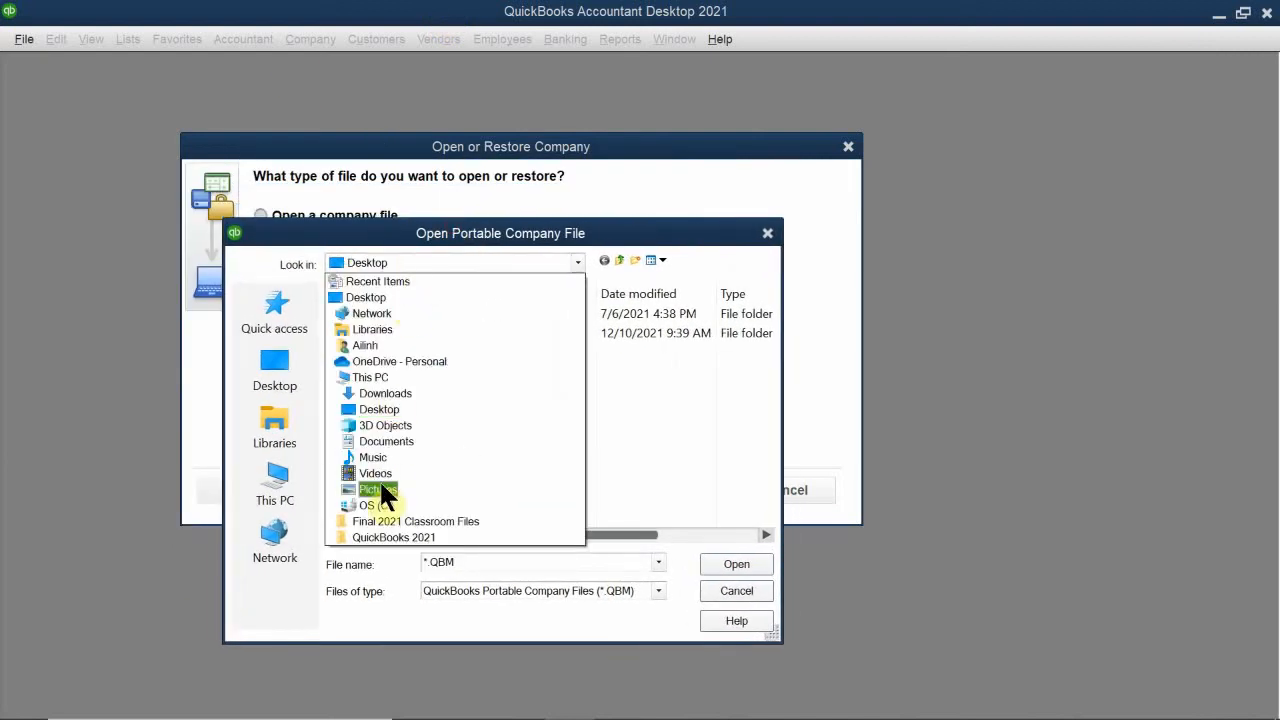
pyautogui.click(441, 441)
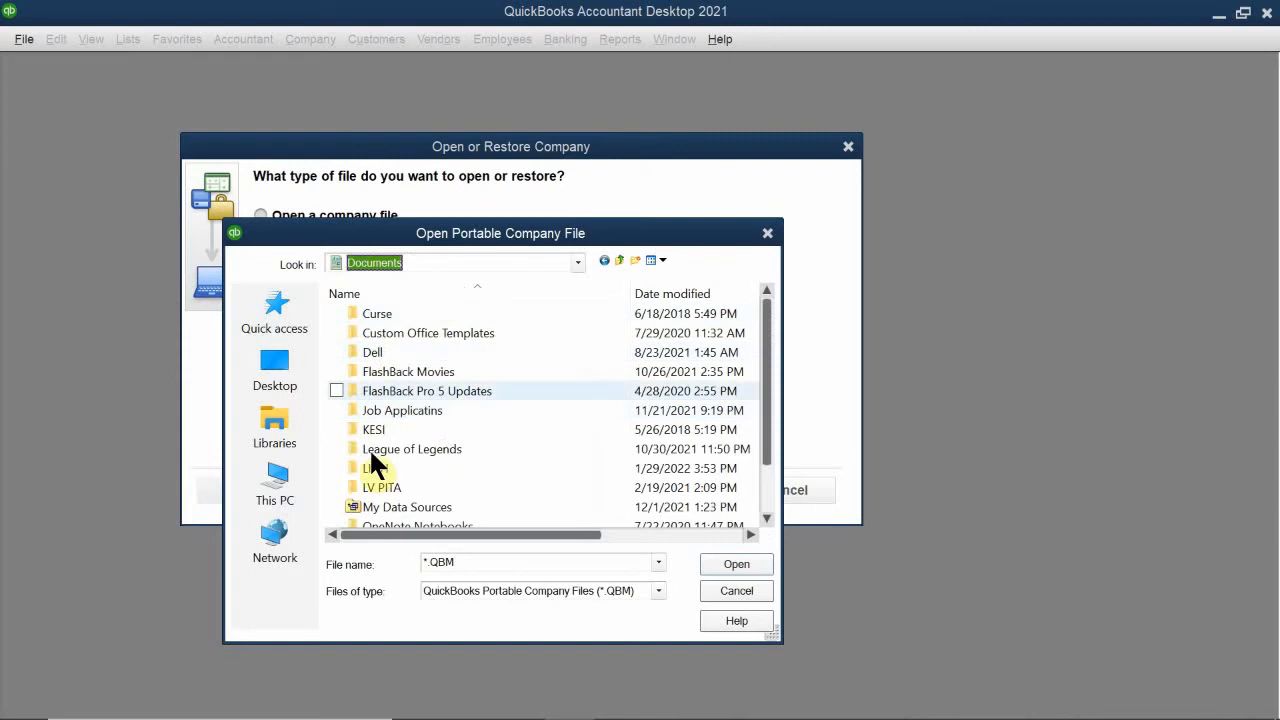
pyautogui.doubleClick(388, 487)
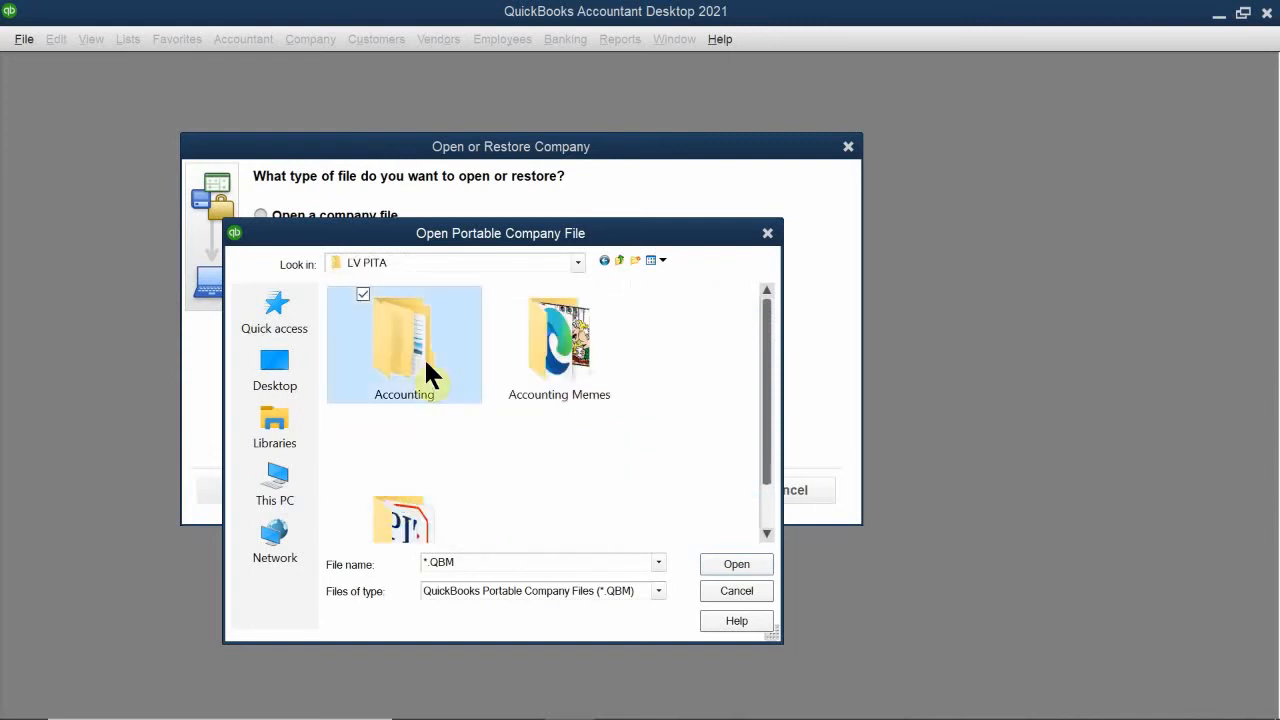
pyautogui.doubleClick(424, 357)
pyautogui.doubleClick(418, 370)
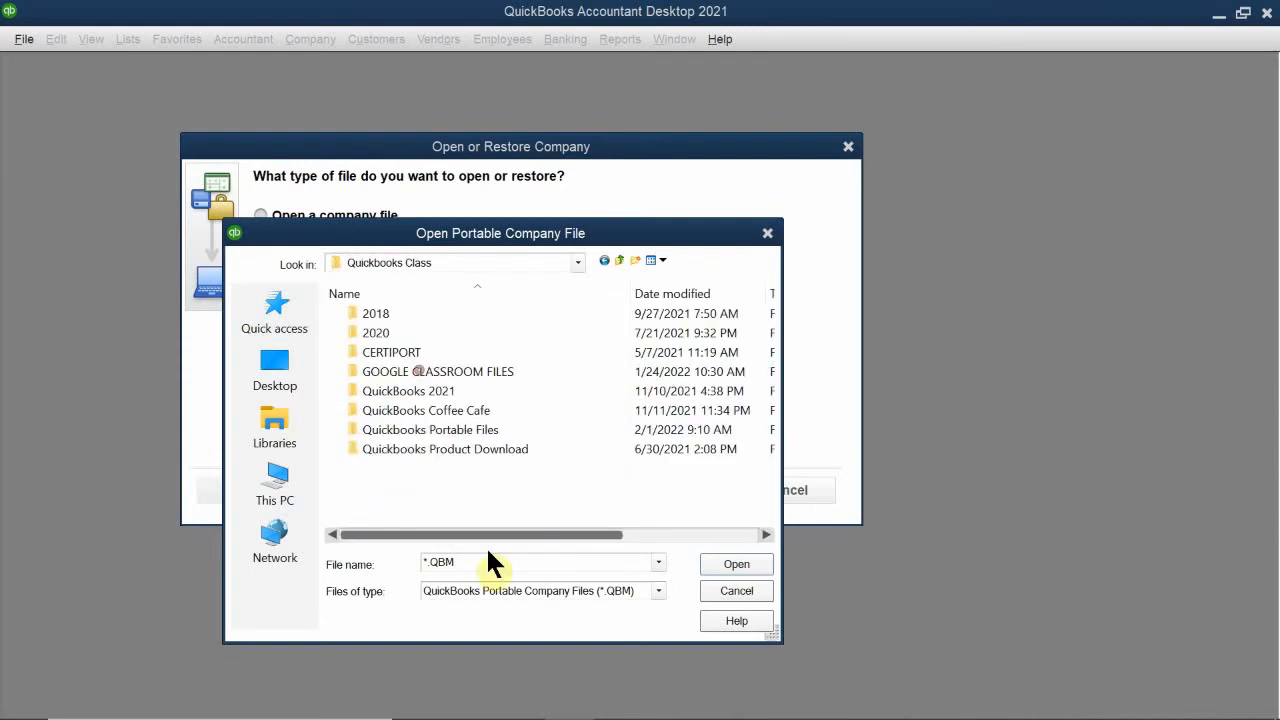
pyautogui.doubleClick(428, 429)
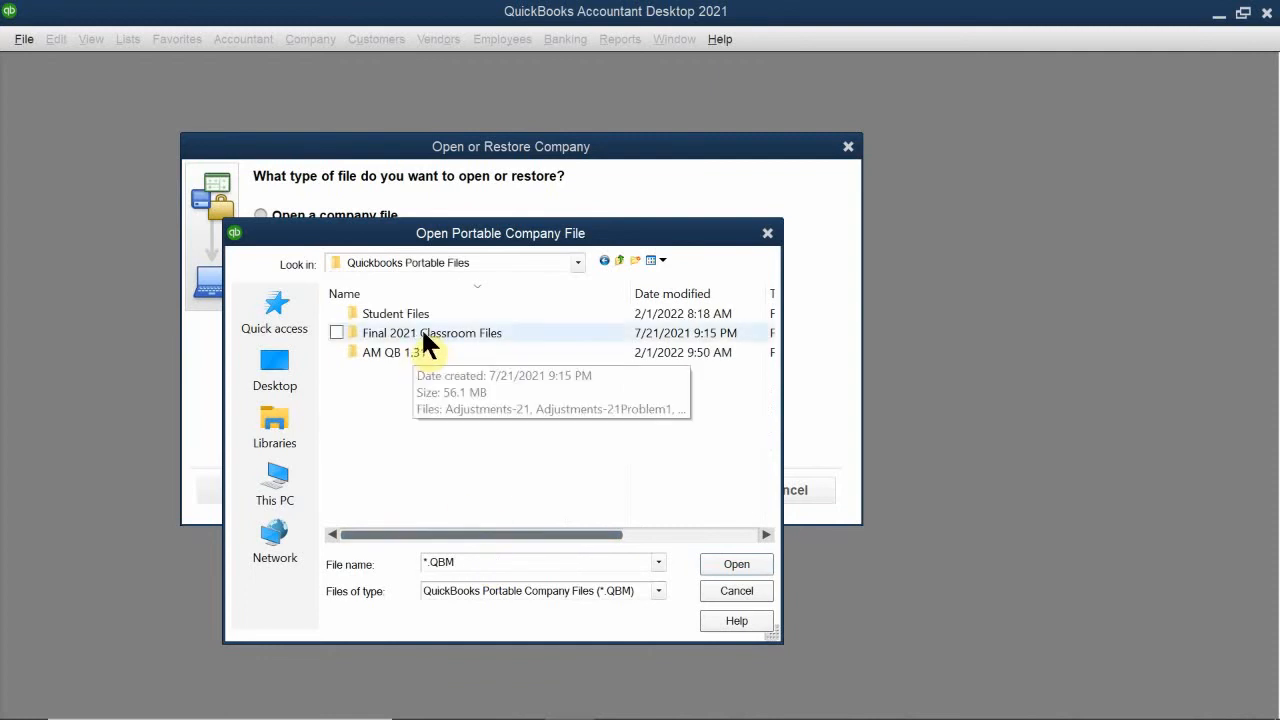
pyautogui.doubleClick(425, 338)
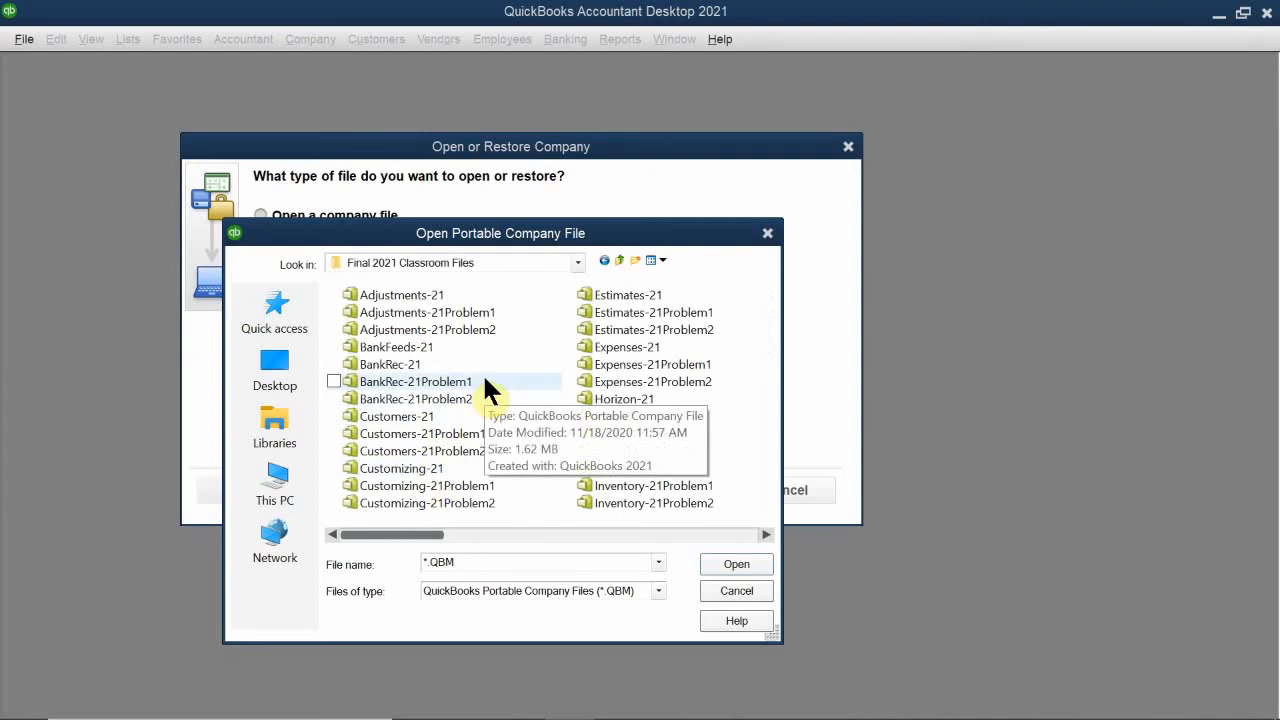
# Step: Select and open the Setup-21 portable company file as the file to restore
pyautogui.scroll(-8, 482, 373)
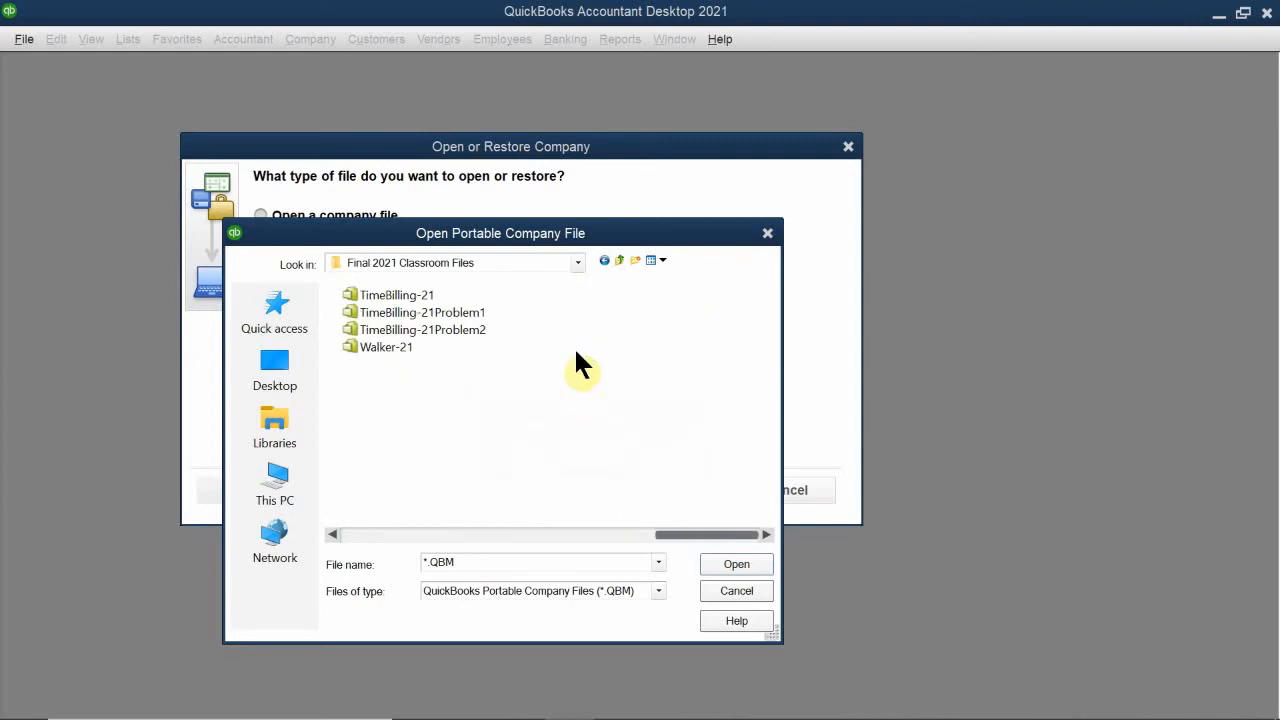
pyautogui.scroll(3, 506, 364)
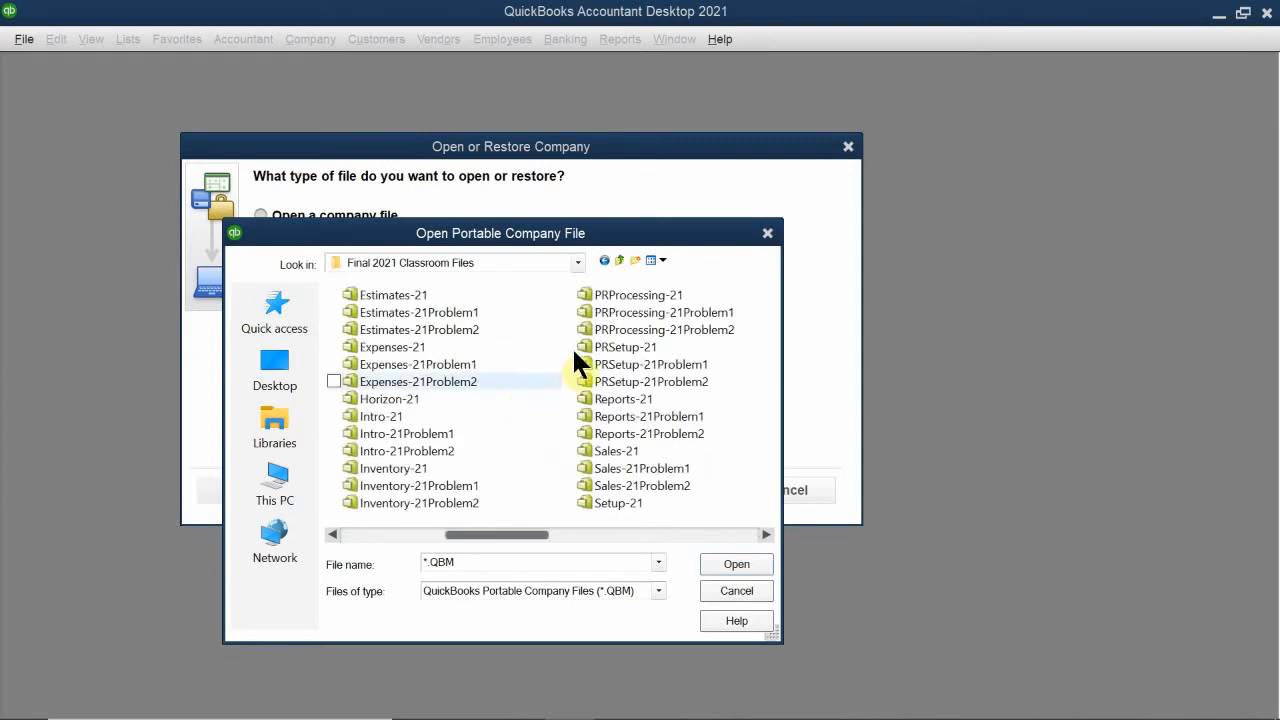
pyautogui.click(622, 502)
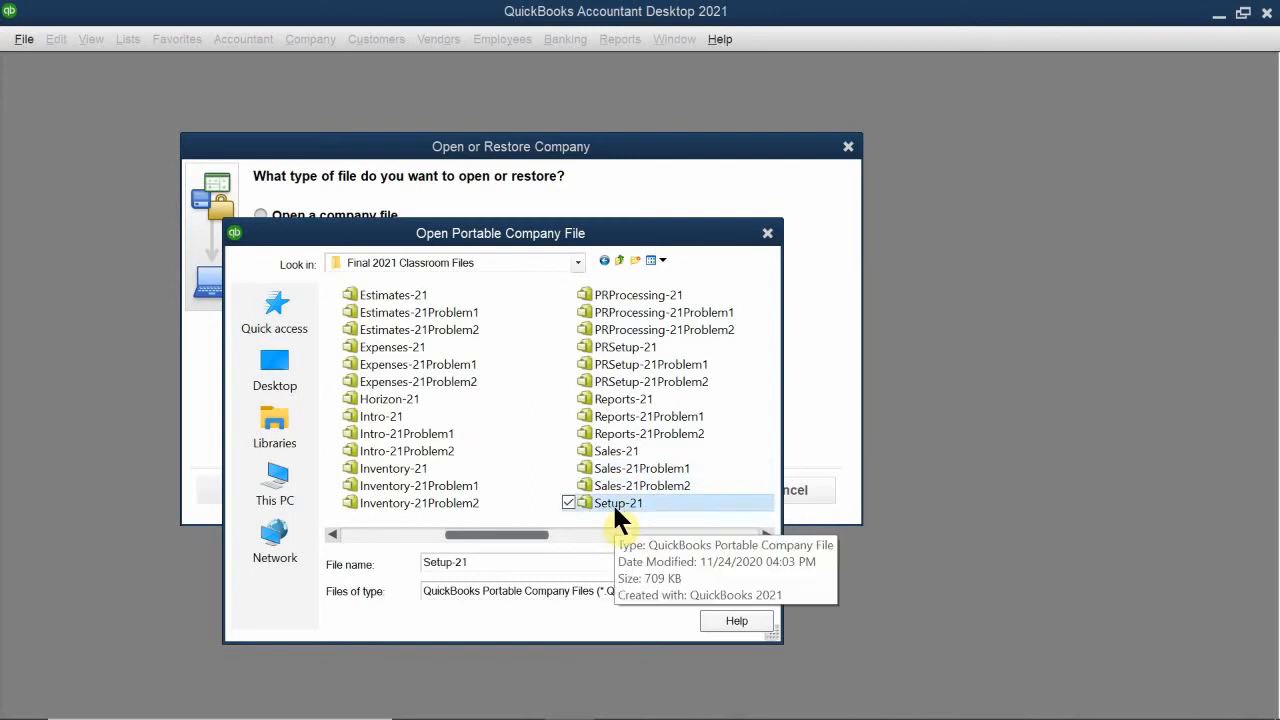
pyautogui.doubleClick(612, 502)
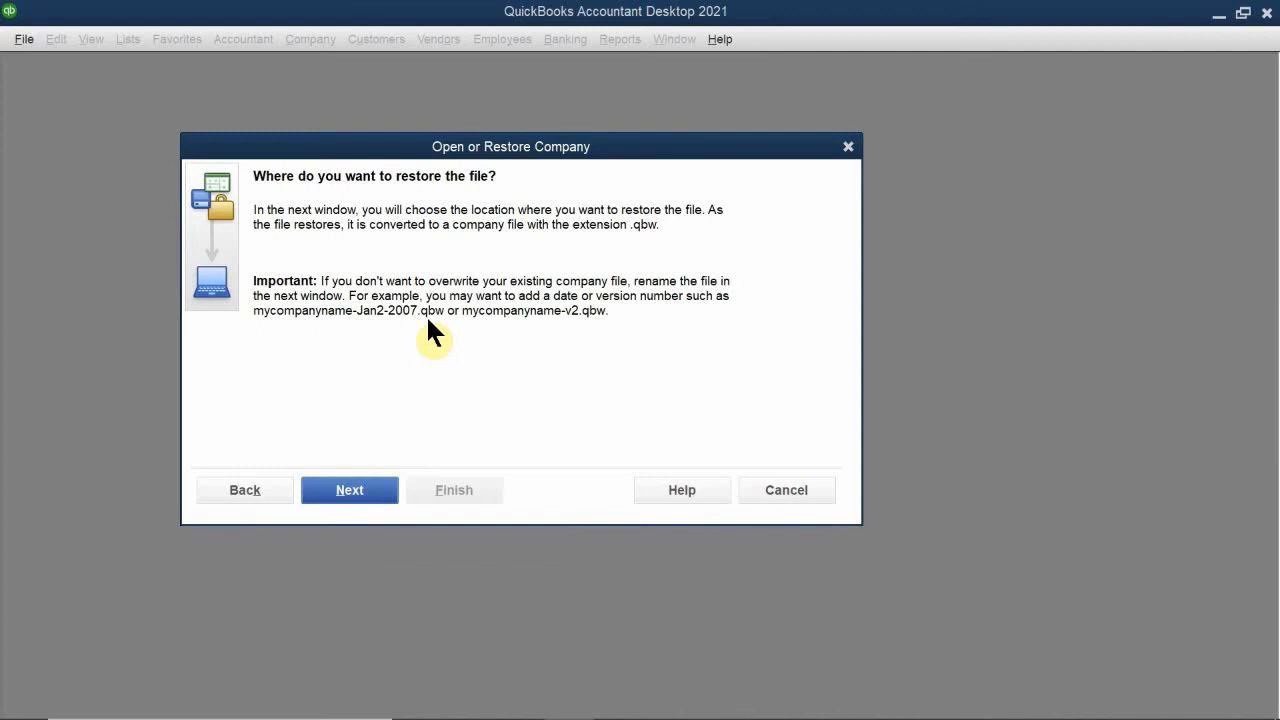
# Step: Save the restored company file as Setup-21 in Documents, LV PITA, Accounting, Quickbooks Class, Quickbooks Portable Files, AM QB 1.31
pyautogui.click(343, 490)
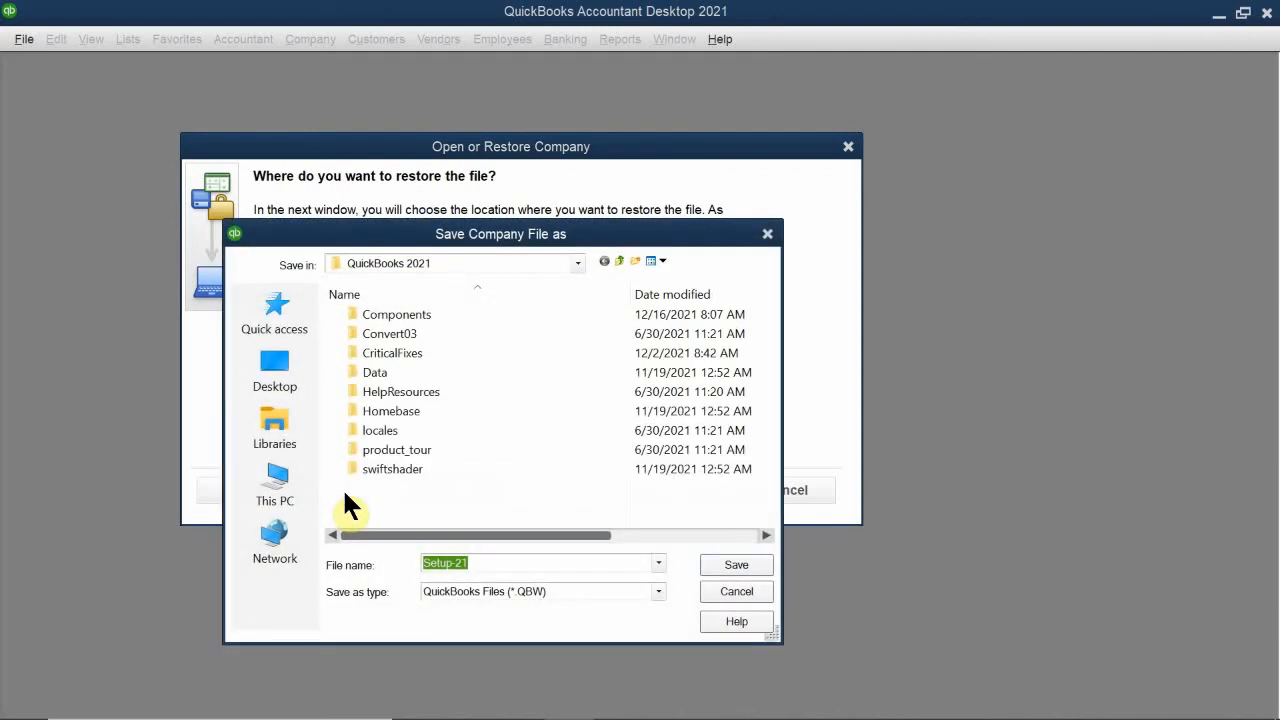
pyautogui.click(489, 263)
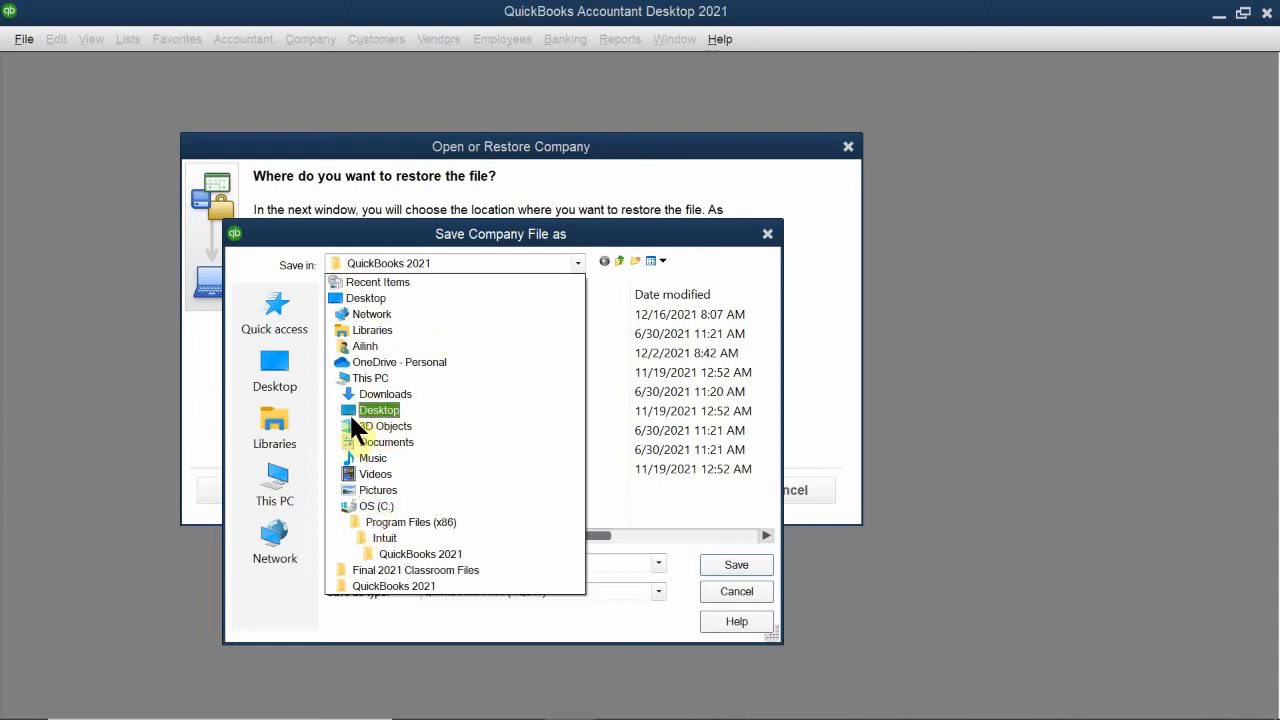
pyautogui.click(418, 441)
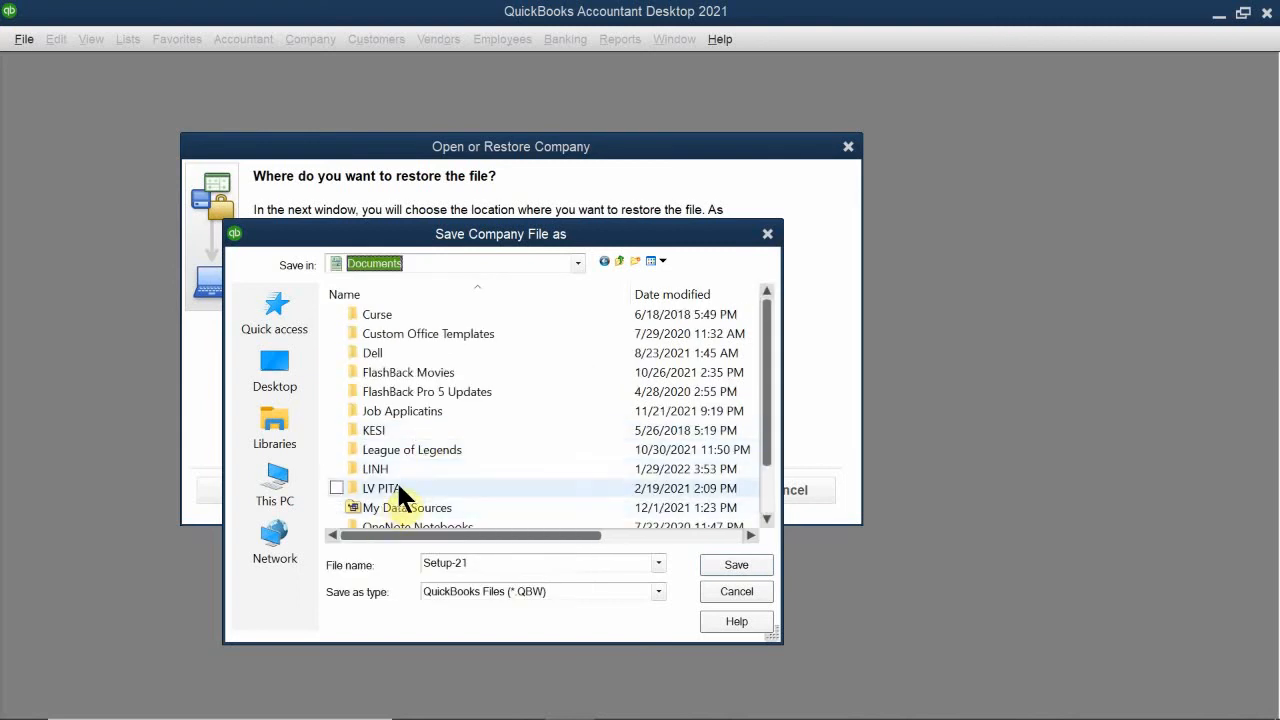
pyautogui.doubleClick(397, 486)
pyautogui.doubleClick(428, 364)
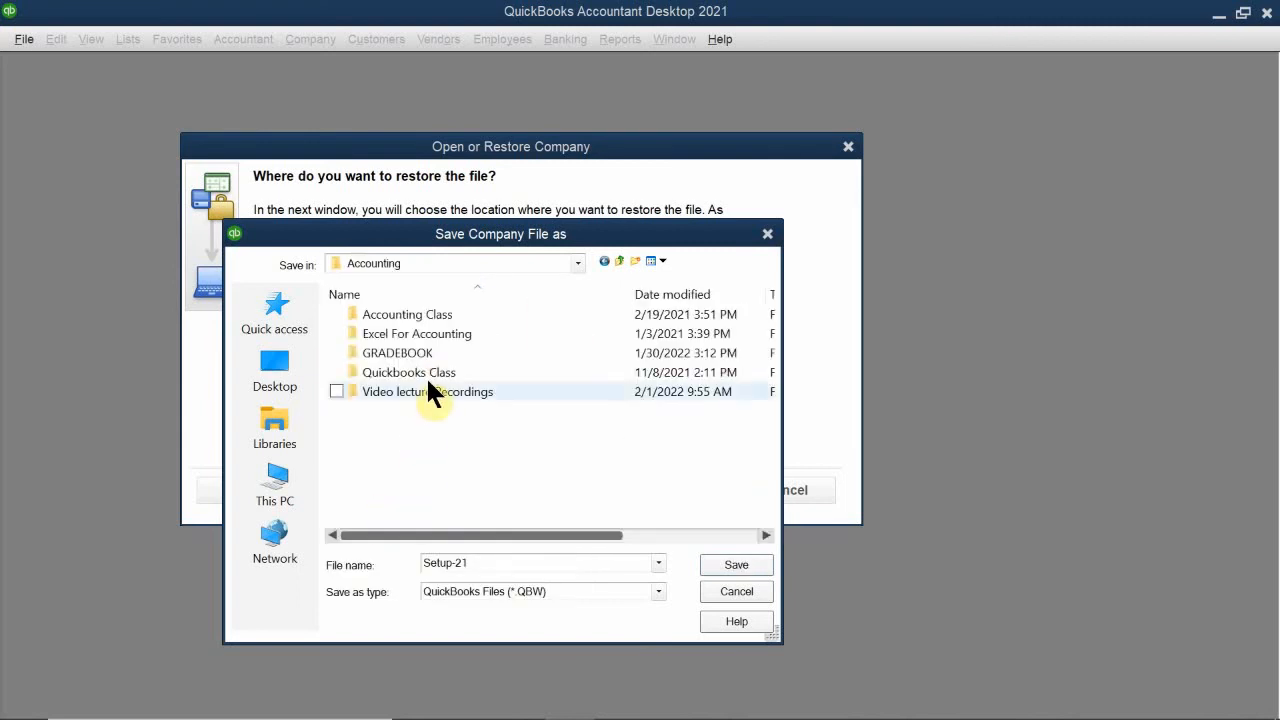
pyautogui.doubleClick(430, 371)
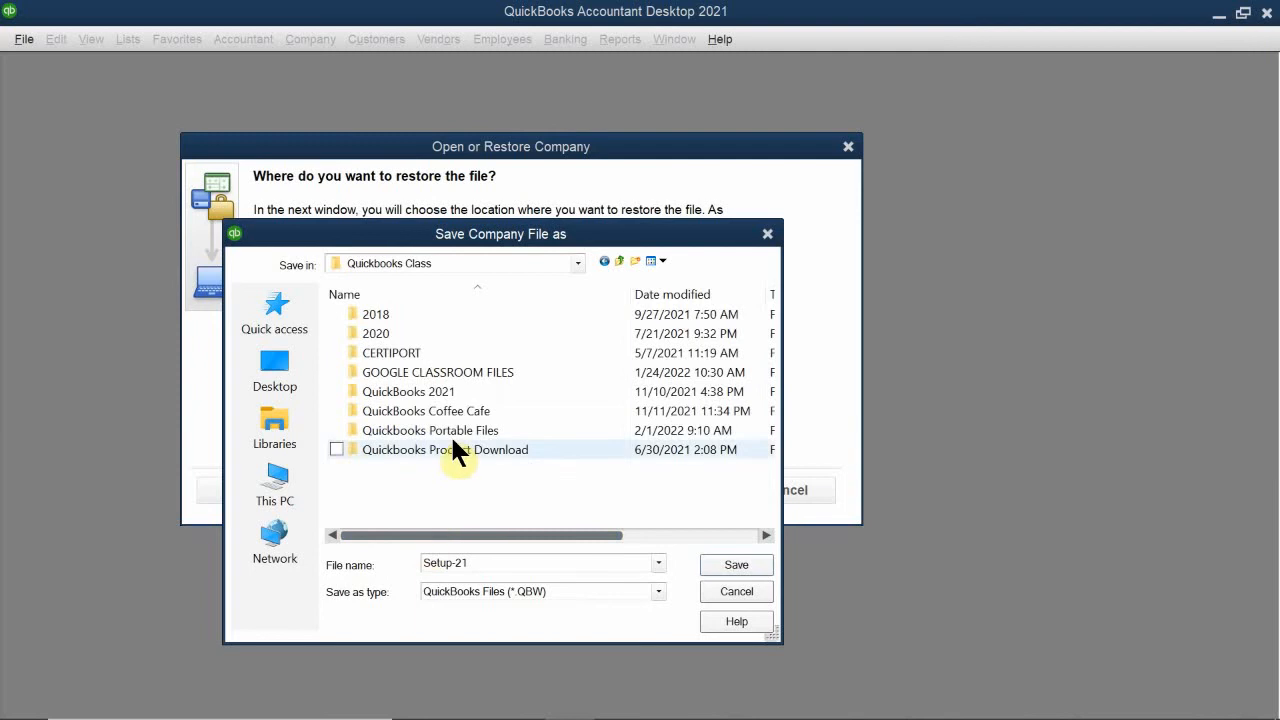
pyautogui.doubleClick(437, 445)
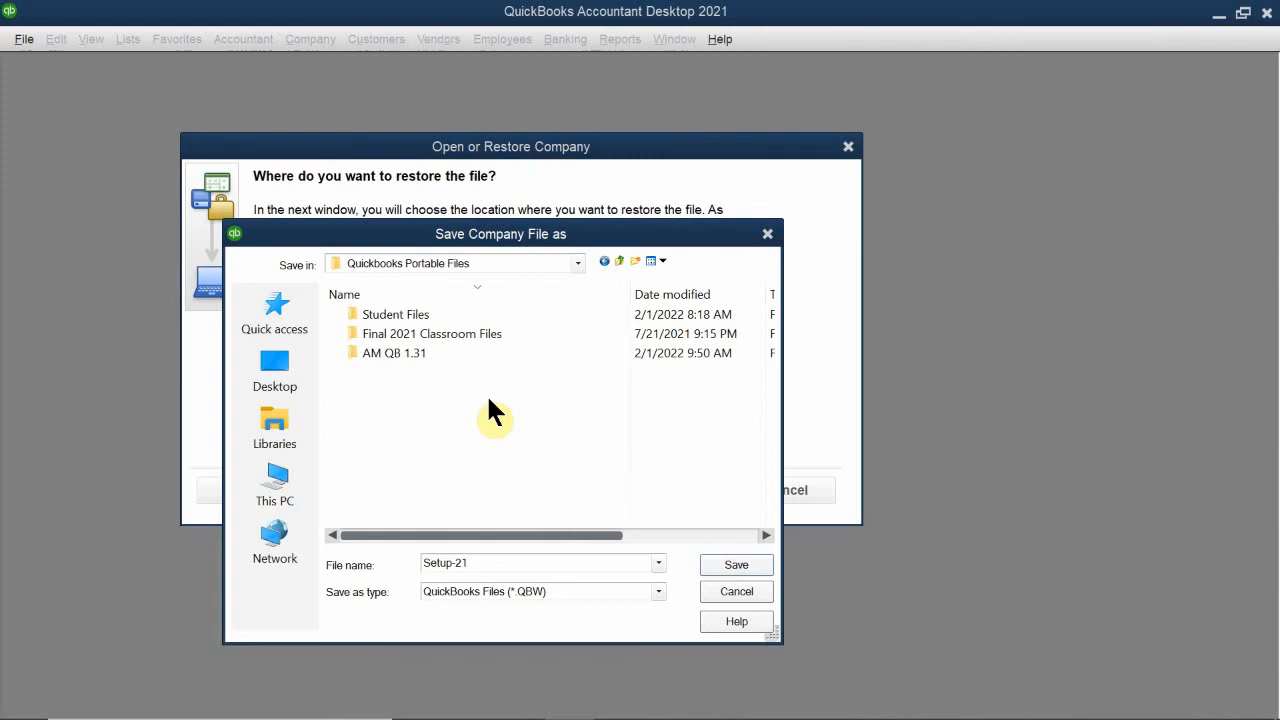
pyautogui.doubleClick(393, 354)
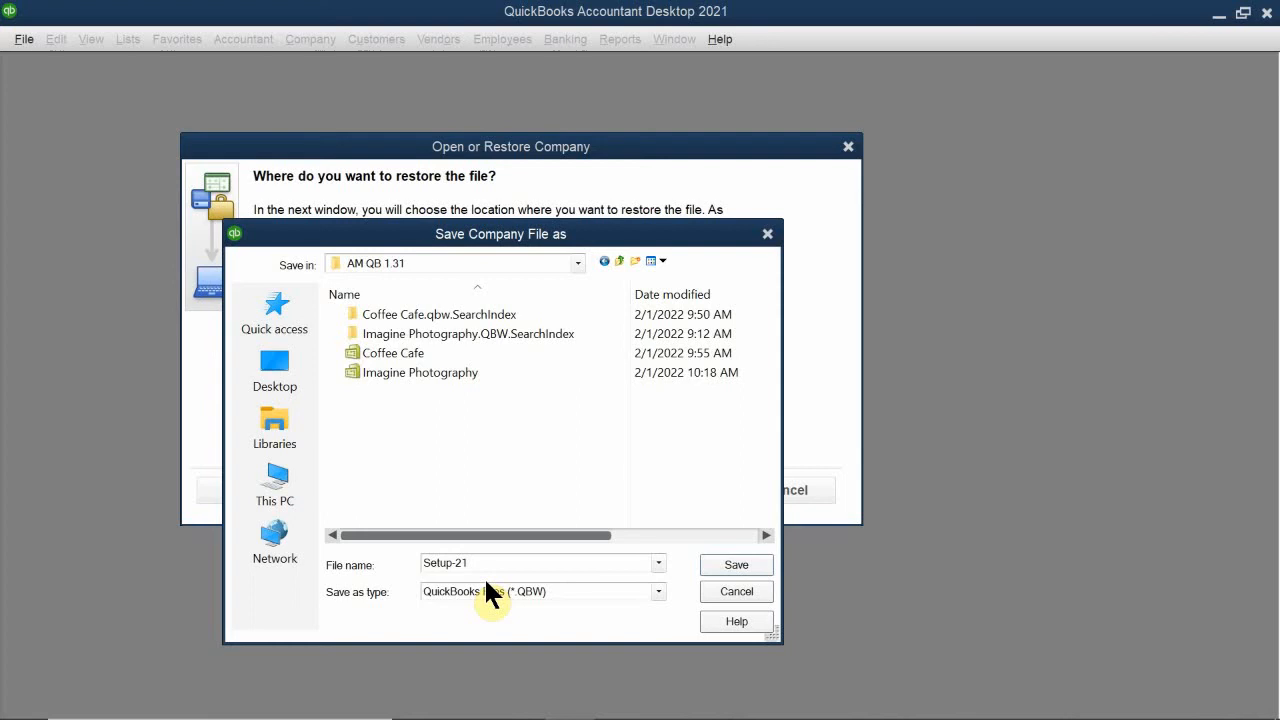
pyautogui.click(721, 565)
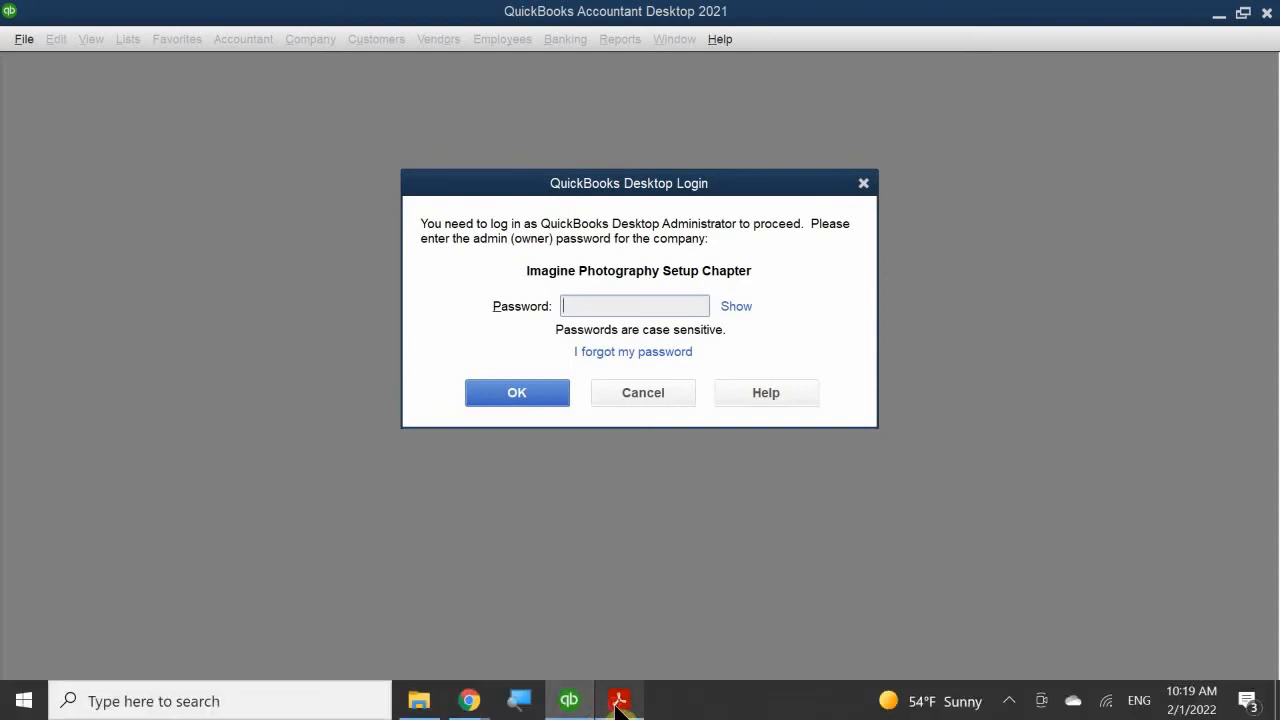
# Step: Log in to Imagine Photography Setup Chapter with the admin password given in the chapter 12 PDF, and accept the company file update
pyautogui.click(619, 701)
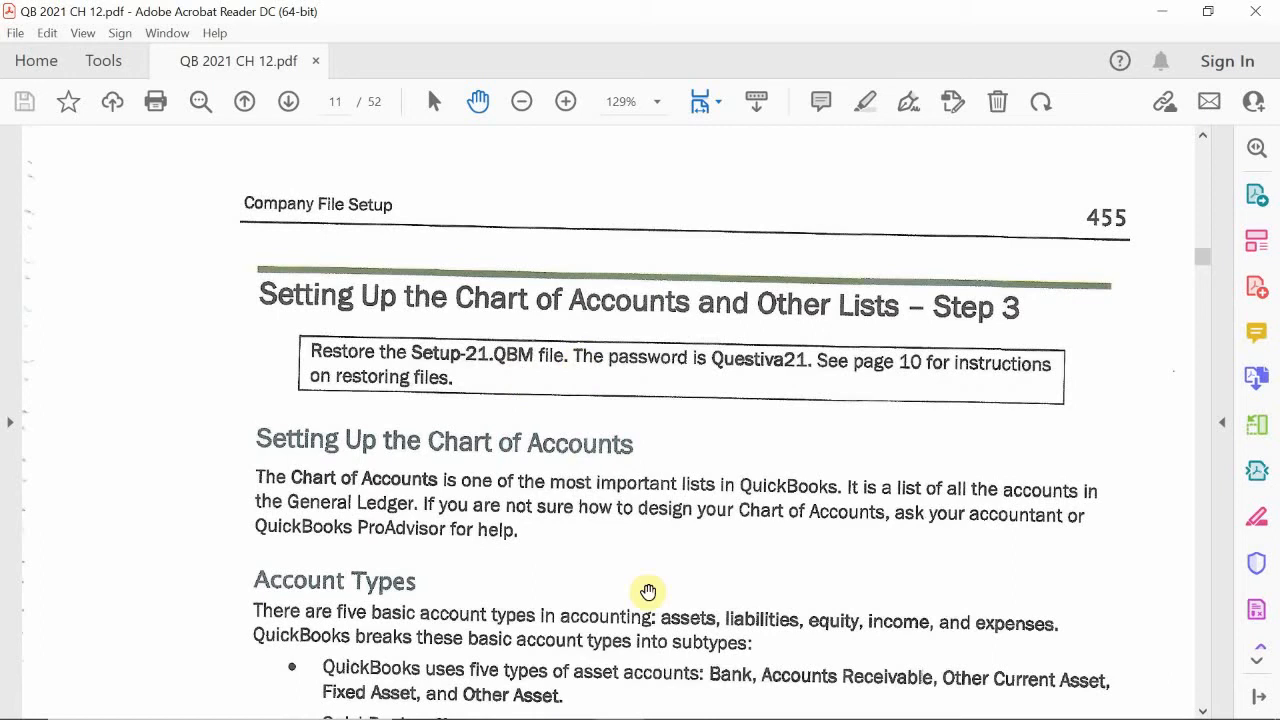
pyautogui.moveTo(565, 714)
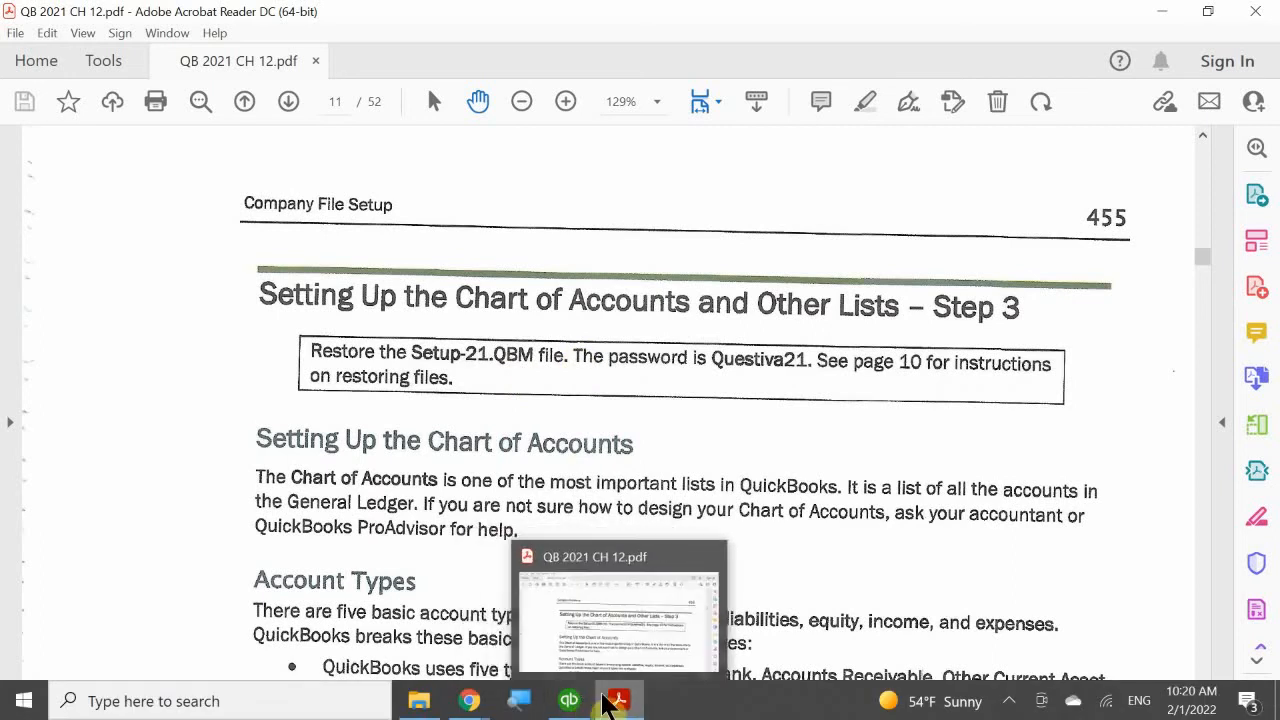
pyautogui.click(587, 605)
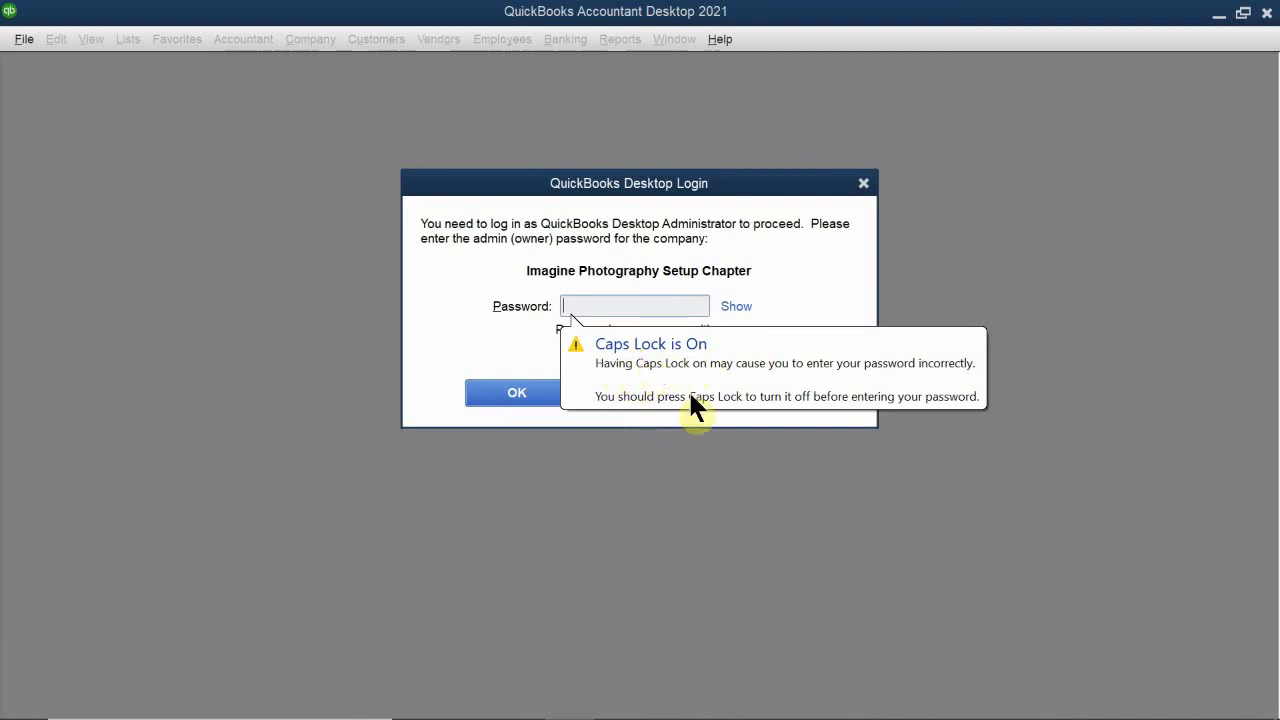
pyautogui.press('capslock')
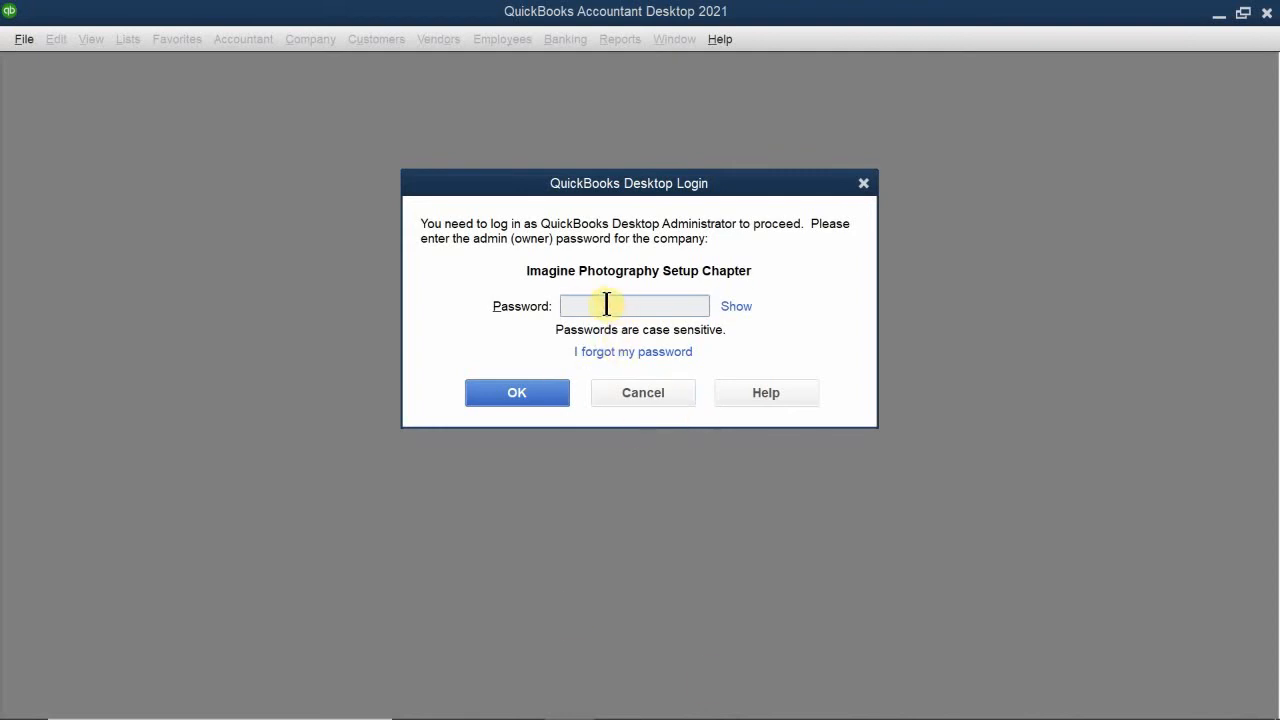
pyautogui.write('a*********')
pyautogui.press('Return')
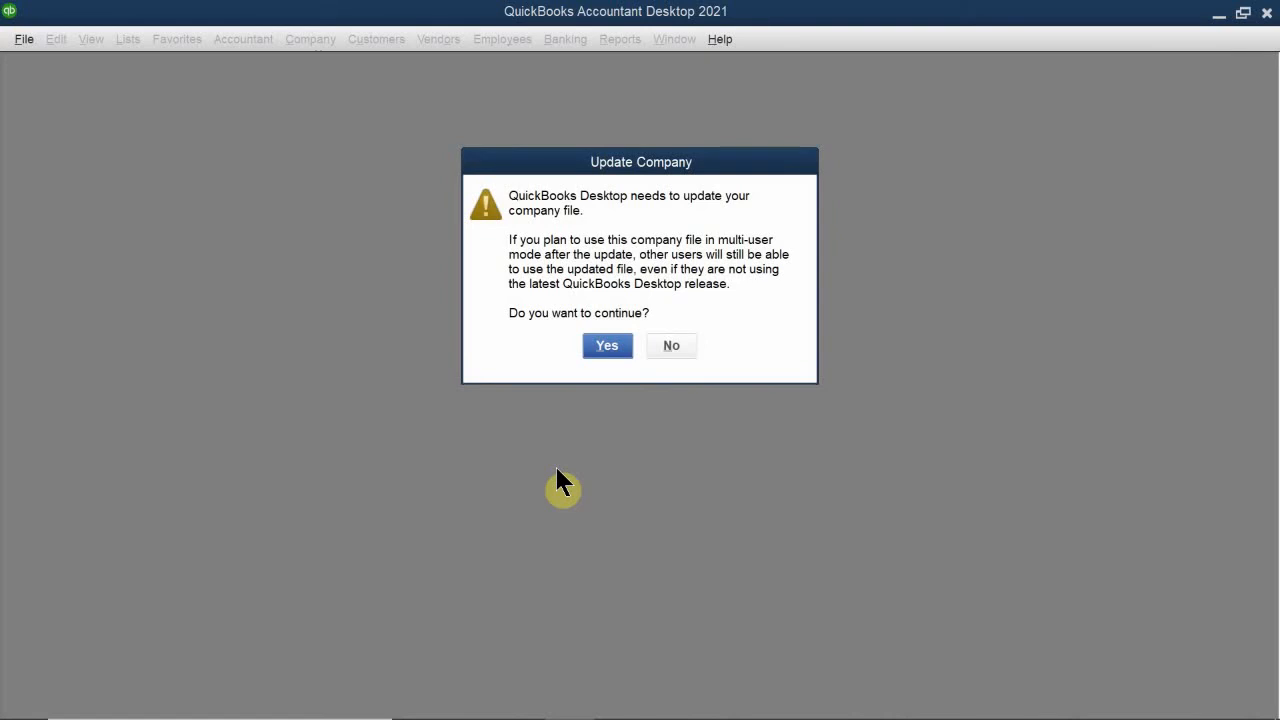
pyautogui.click(595, 348)
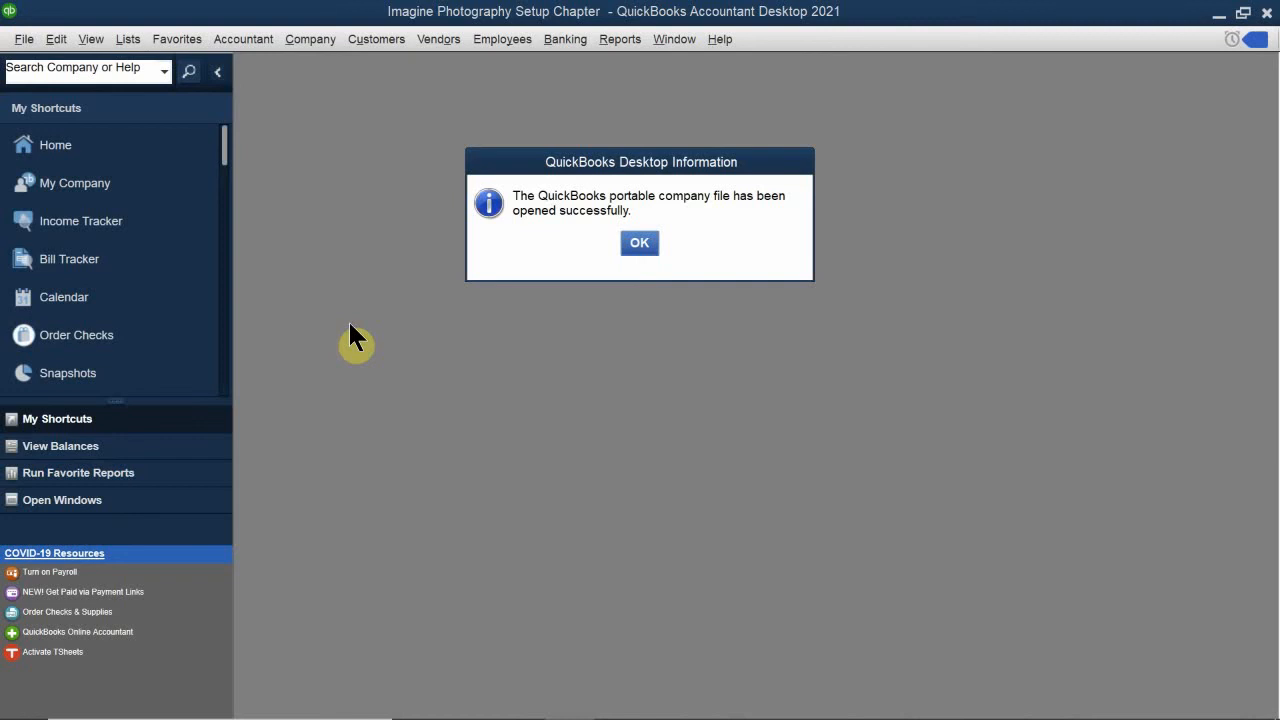
pyautogui.click(638, 245)
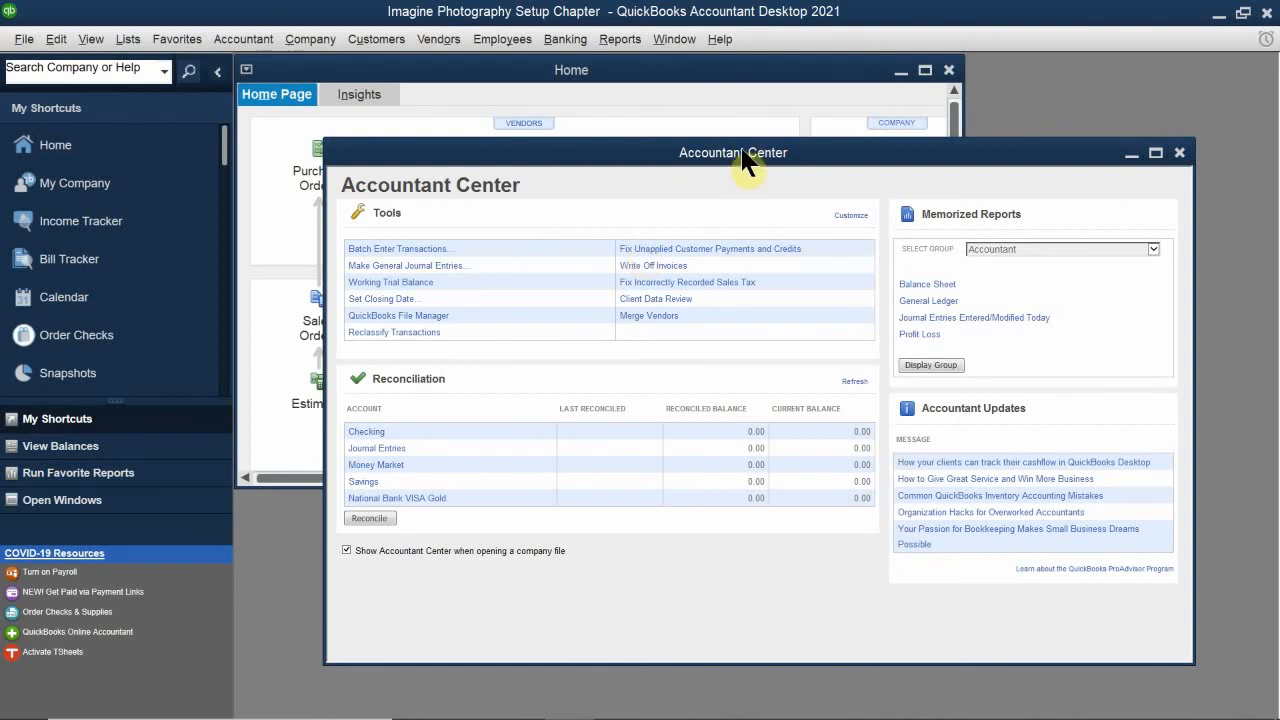
# Step: Close the Accountant Center and maximize the Home window
pyautogui.moveTo(706, 166); pyautogui.dragTo(358, 253)
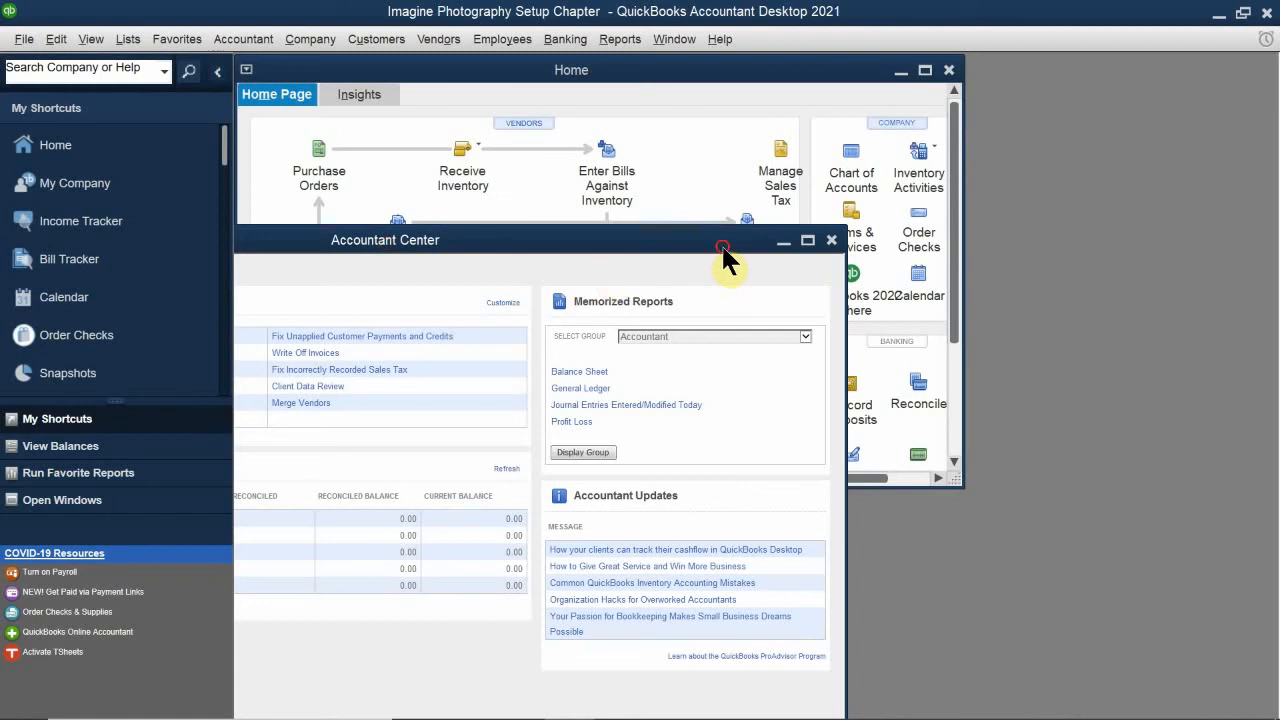
pyautogui.moveTo(720, 246); pyautogui.dragTo(625, 259)
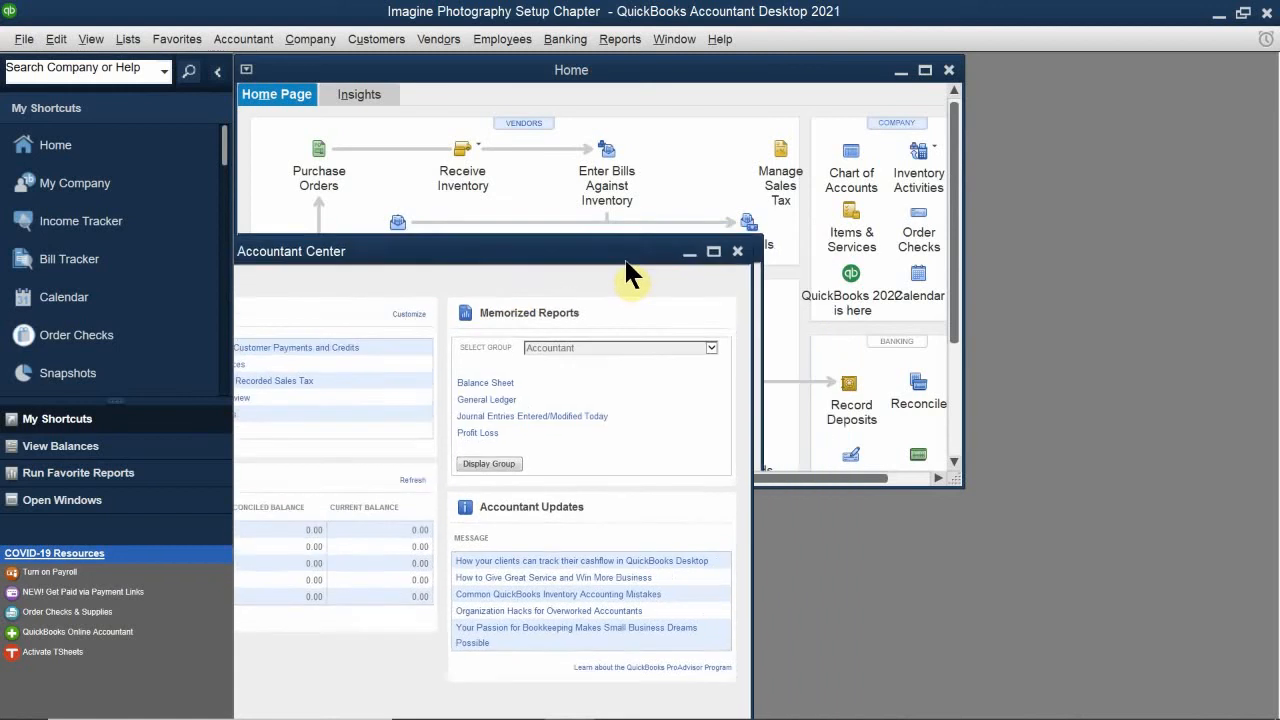
pyautogui.click(734, 254)
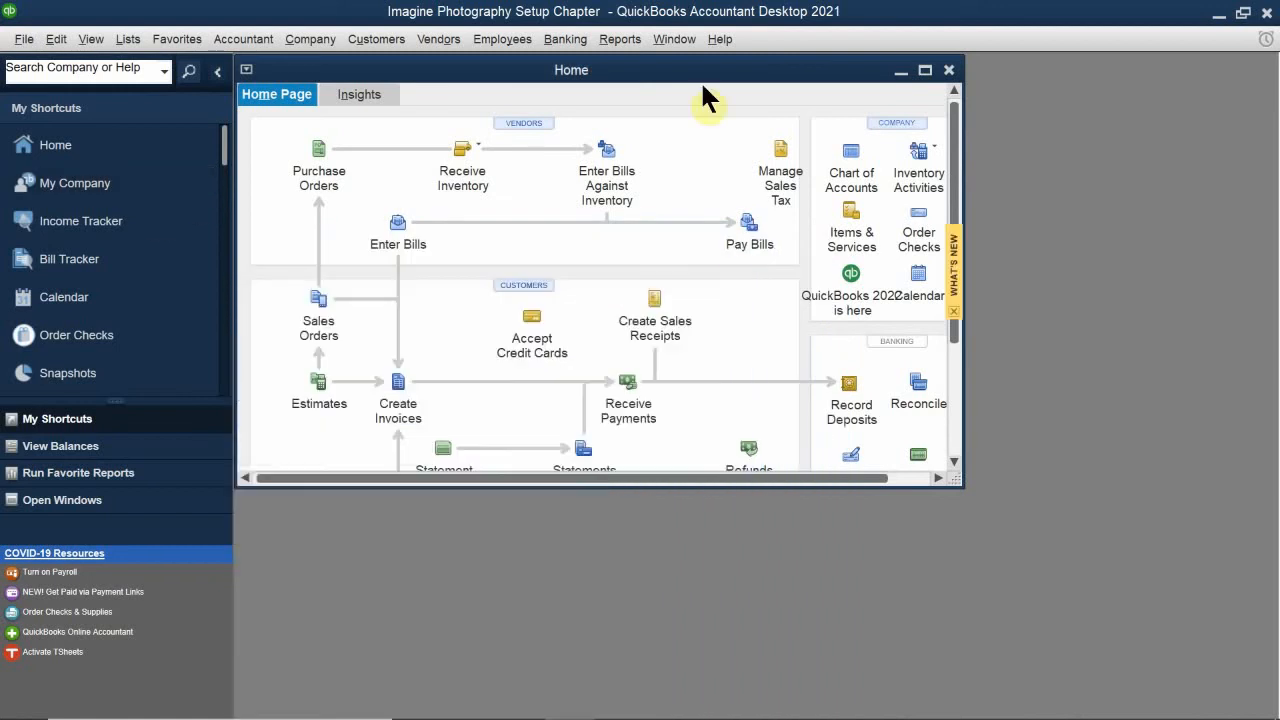
pyautogui.doubleClick(562, 69)
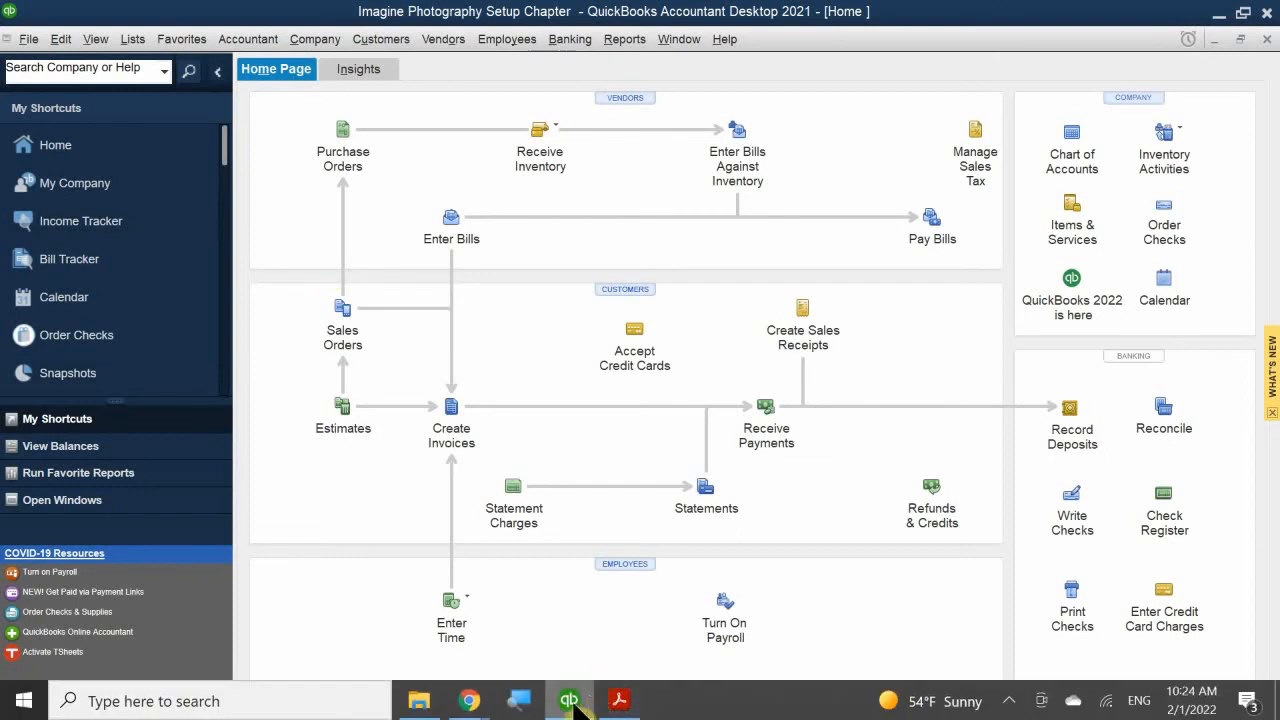
# Step: Switch to the chapter 12 PDF and read the sections on the chart of accounts, account types and activating account numbers
pyautogui.click(619, 700)
pyautogui.scroll(-1, 655, 497)
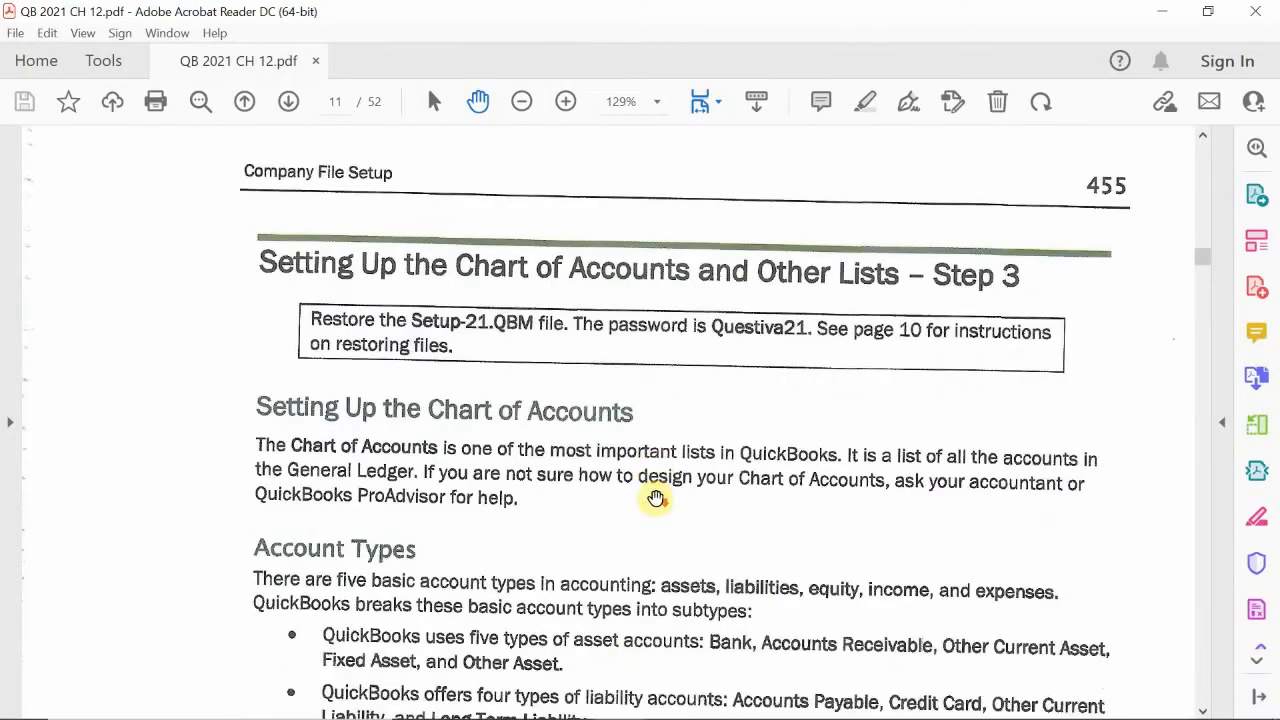
pyautogui.scroll(-3, 655, 497)
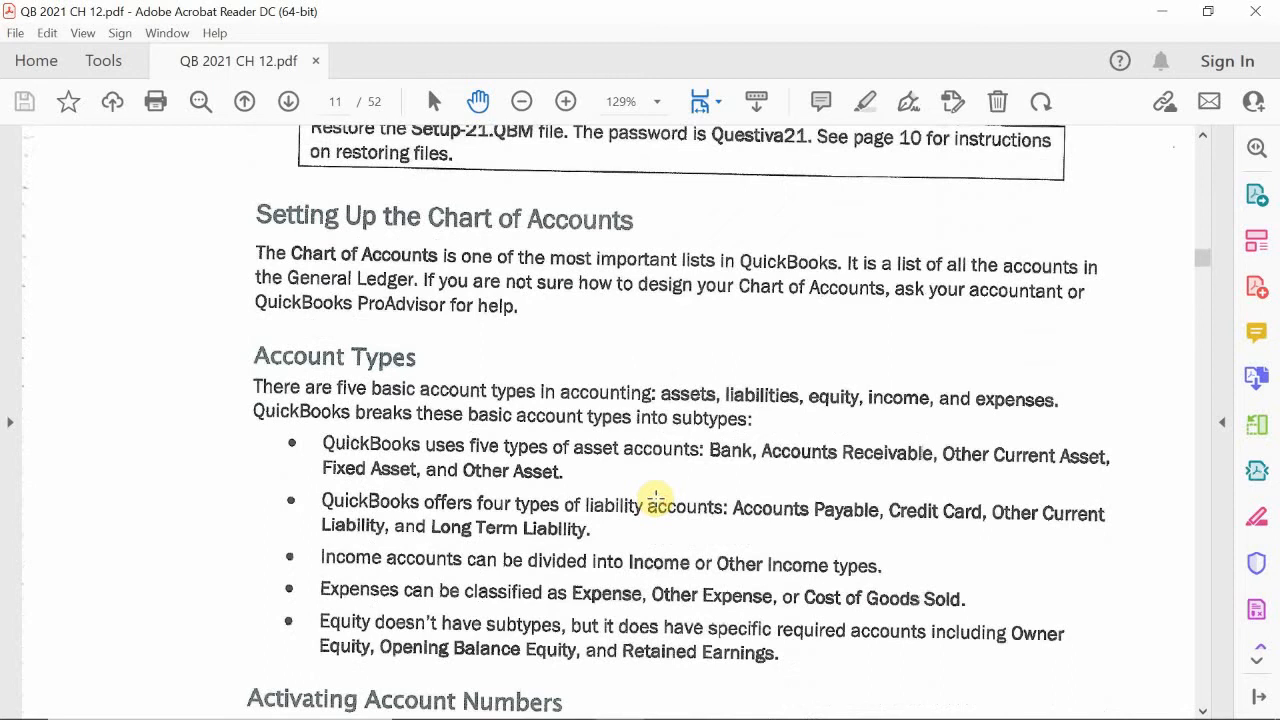
pyautogui.scroll(-1, 655, 497)
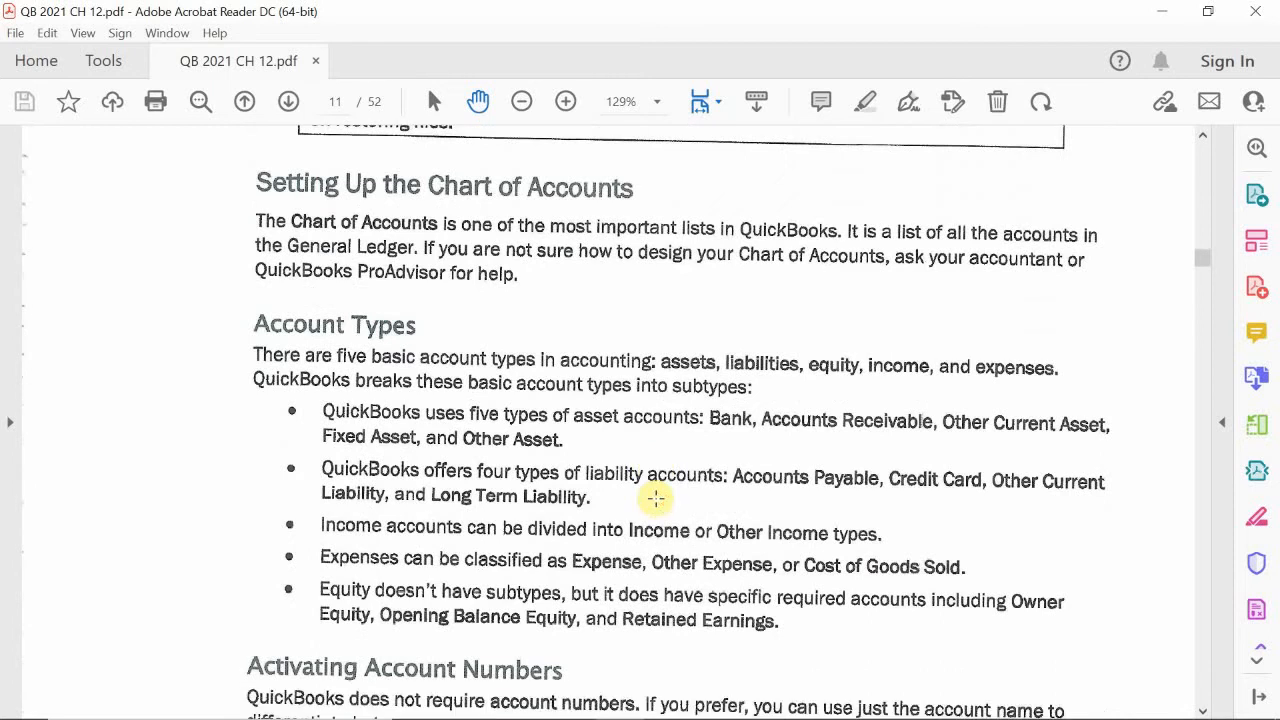
pyautogui.scroll(-1, 655, 497)
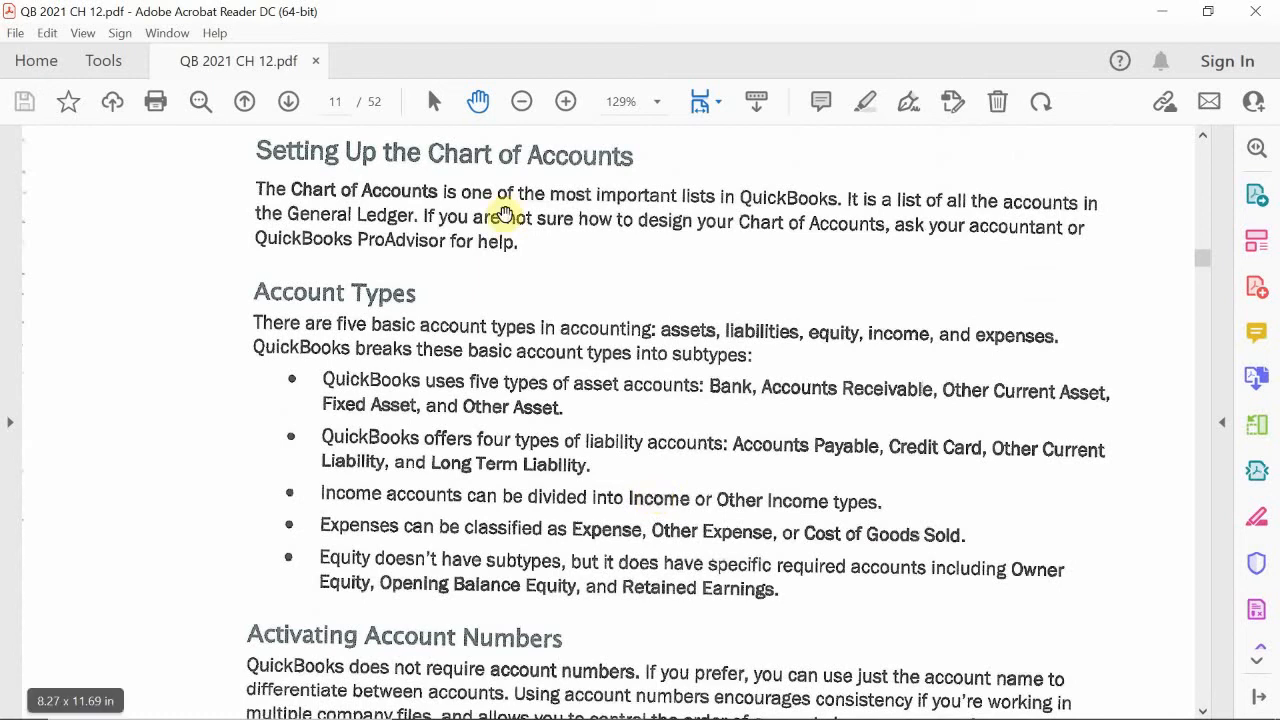
pyautogui.scroll(-1, 240, 348)
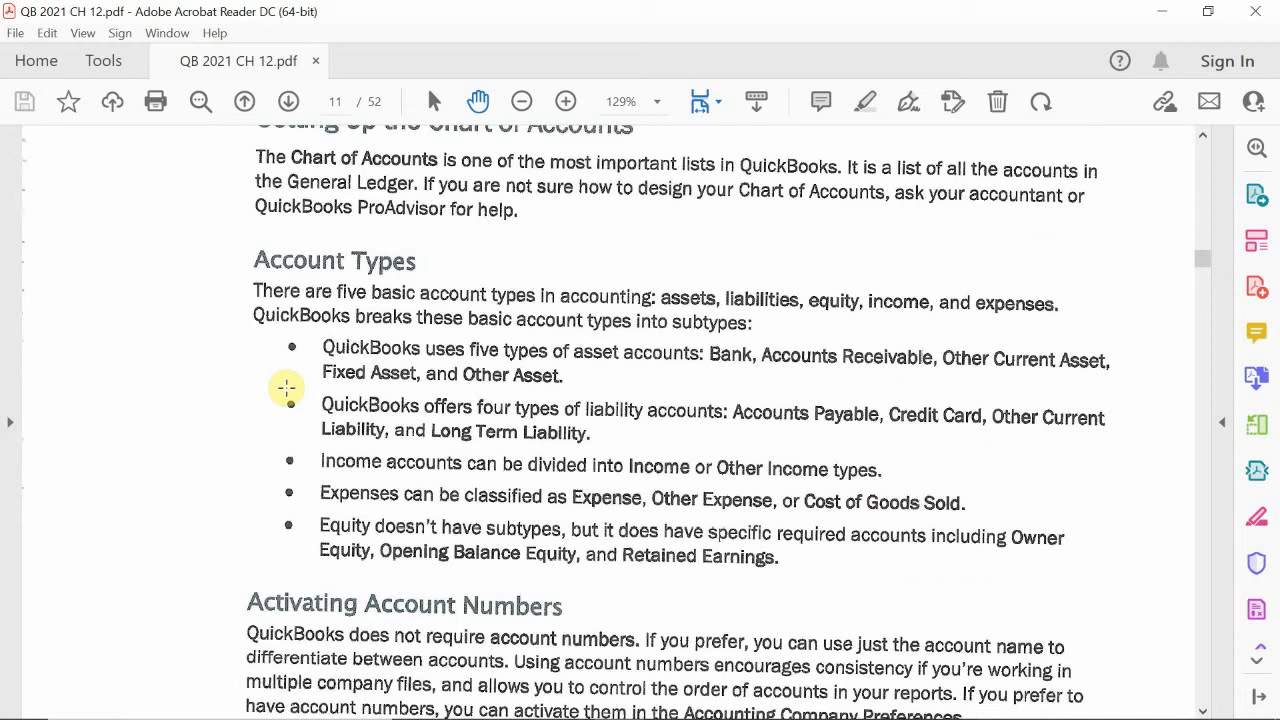
pyautogui.scroll(-5, 286, 389)
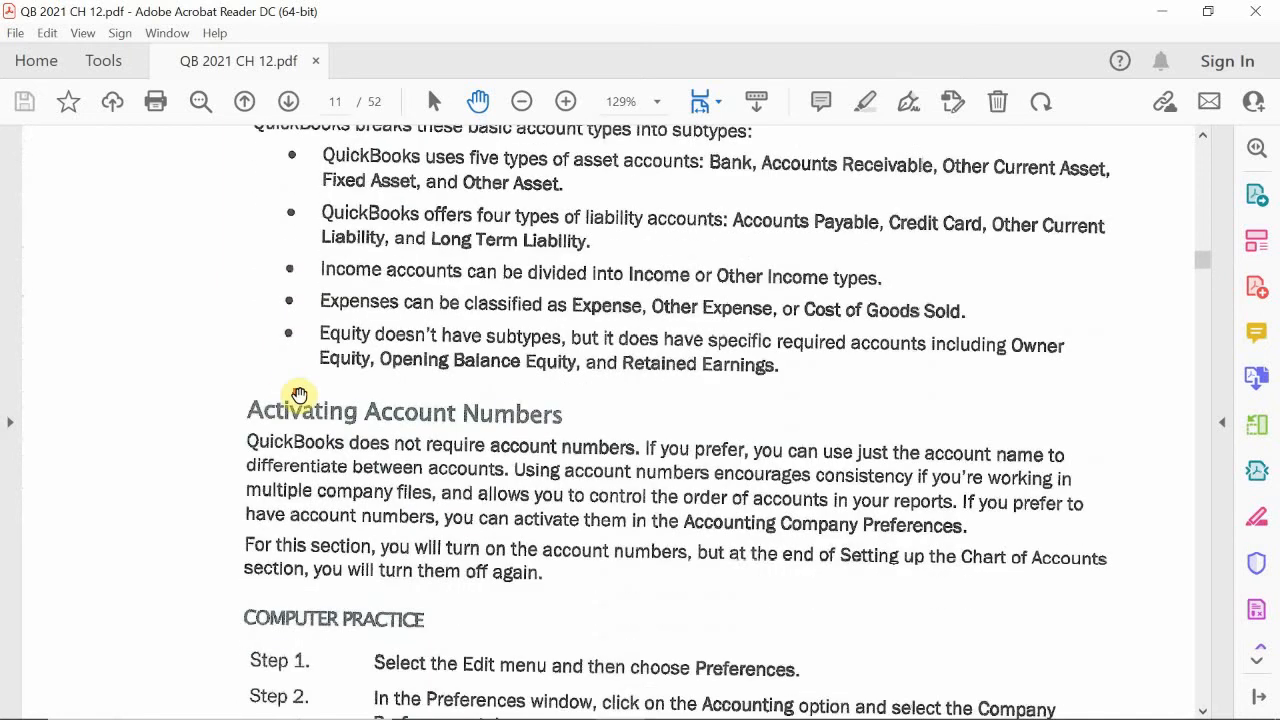
pyautogui.scroll(-1, 328, 416)
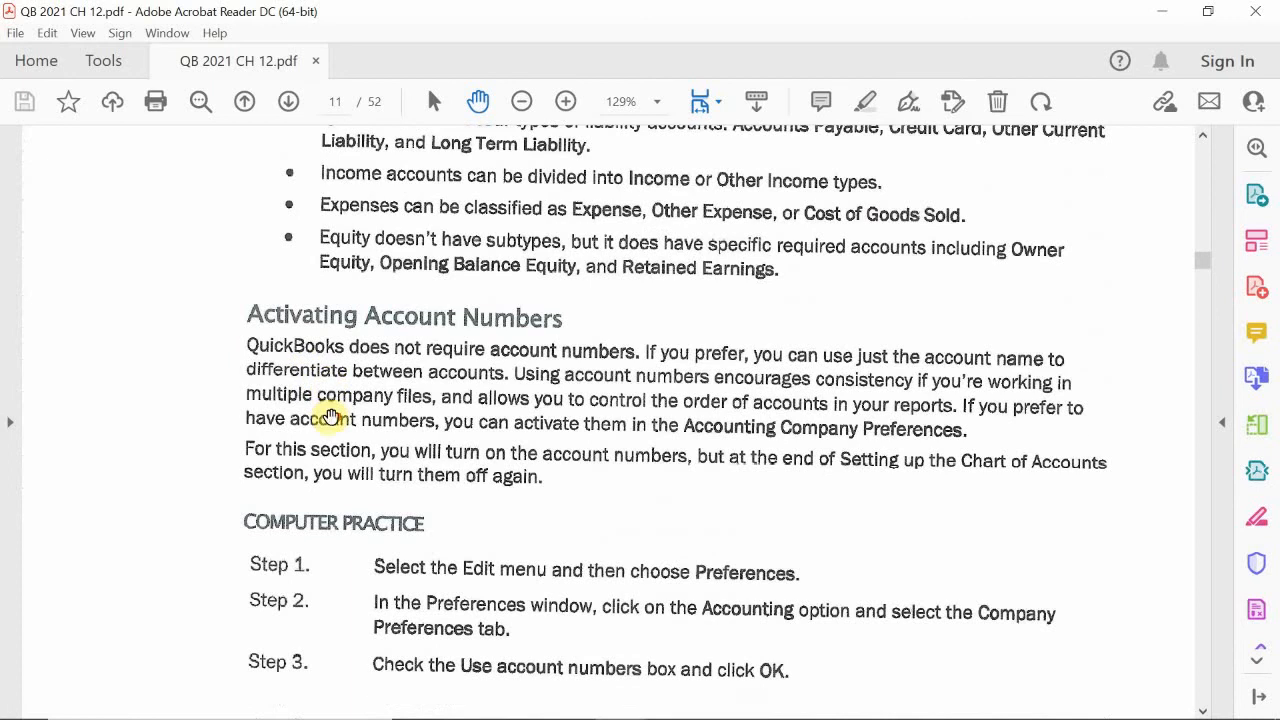
# Step: Switch to QuickBooks and look for the different places from which the Chart of Accounts can be opened
pyautogui.moveTo(557, 710)
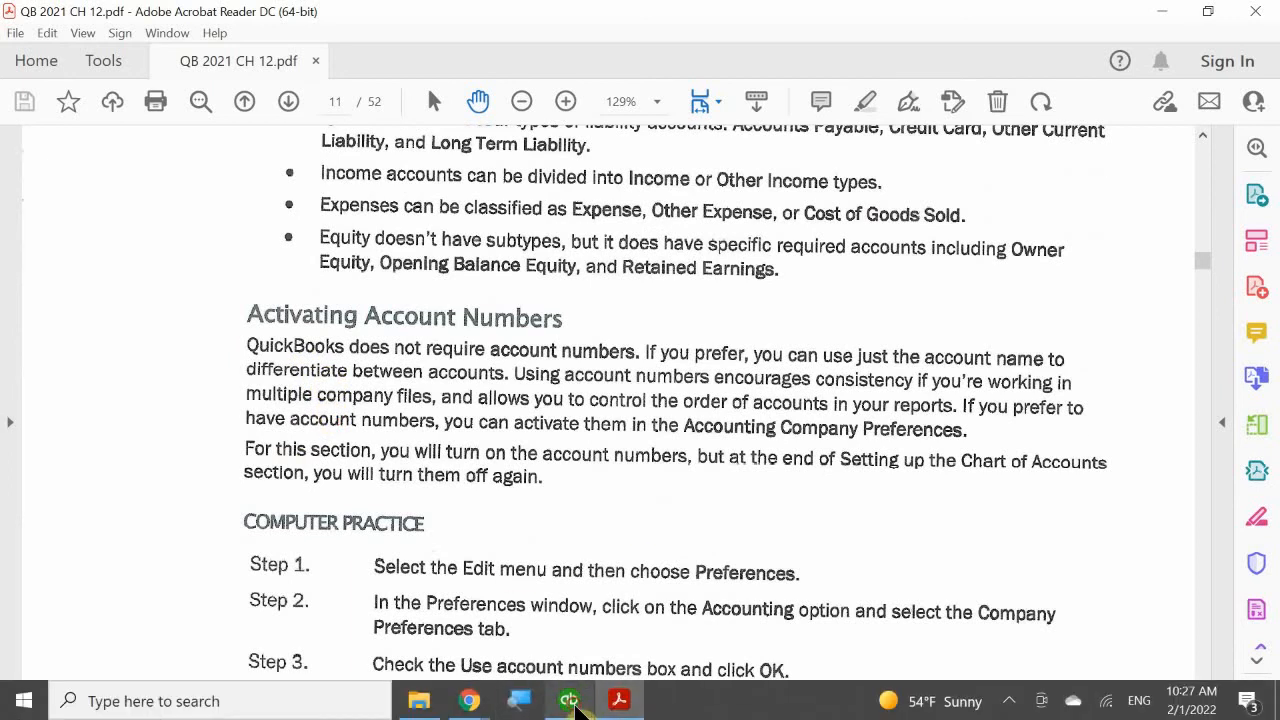
pyautogui.click(576, 702)
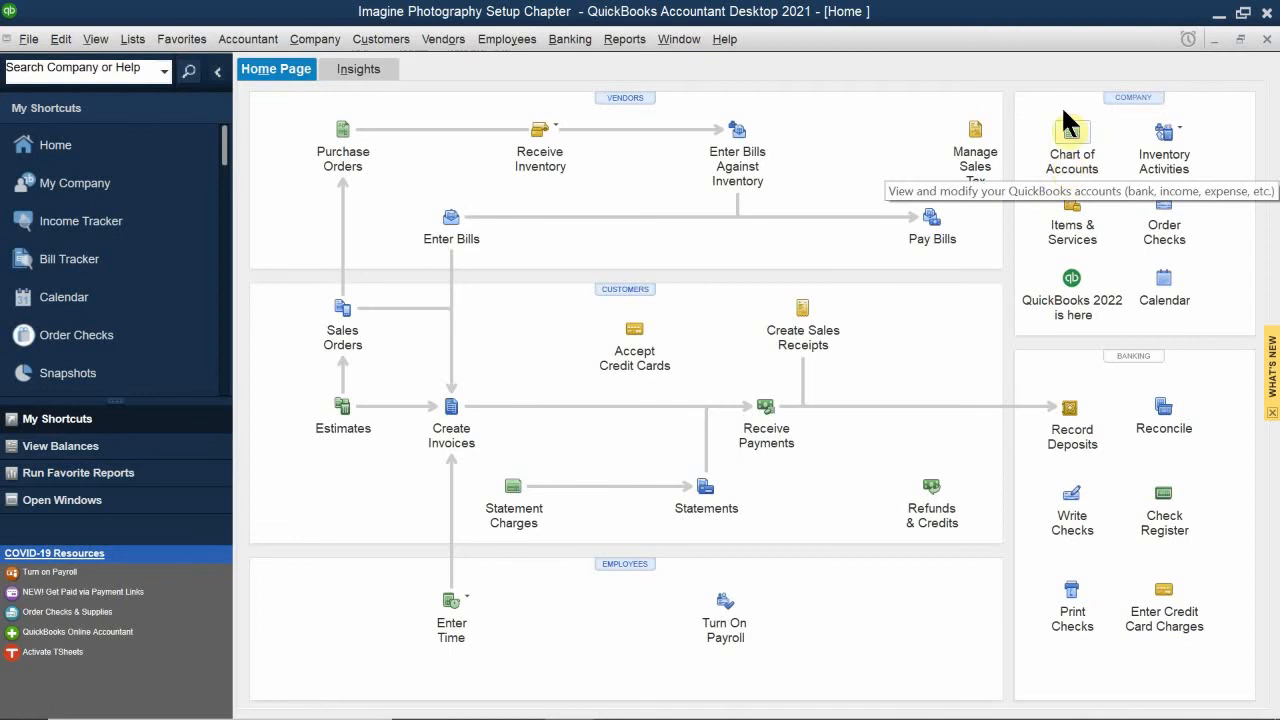
pyautogui.moveTo(24, 704)
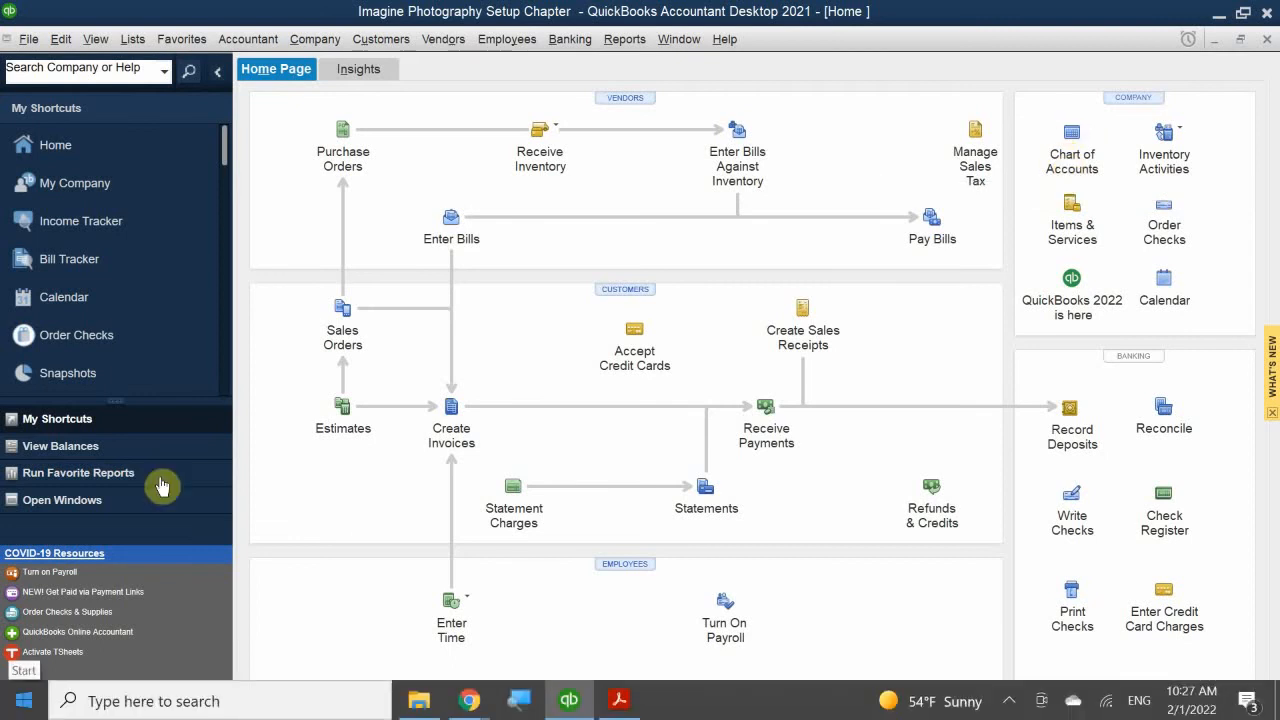
pyautogui.click(133, 42)
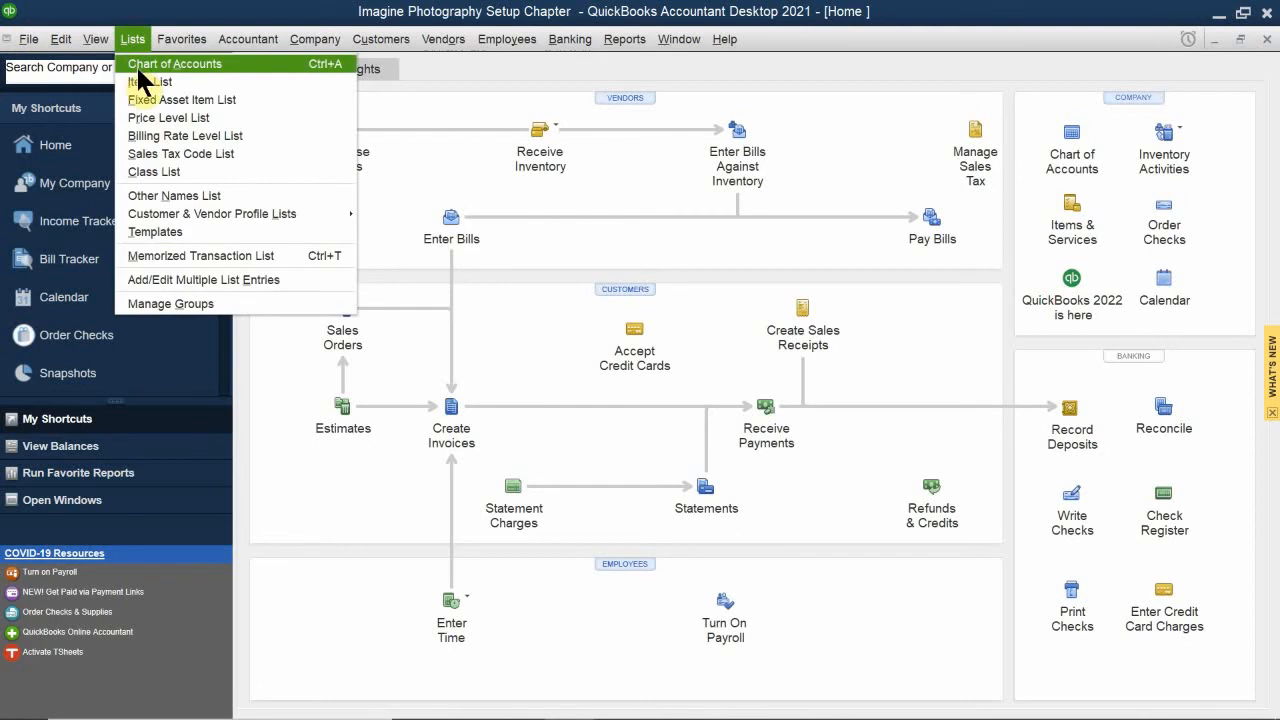
pyautogui.click(248, 39)
pyautogui.click(315, 39)
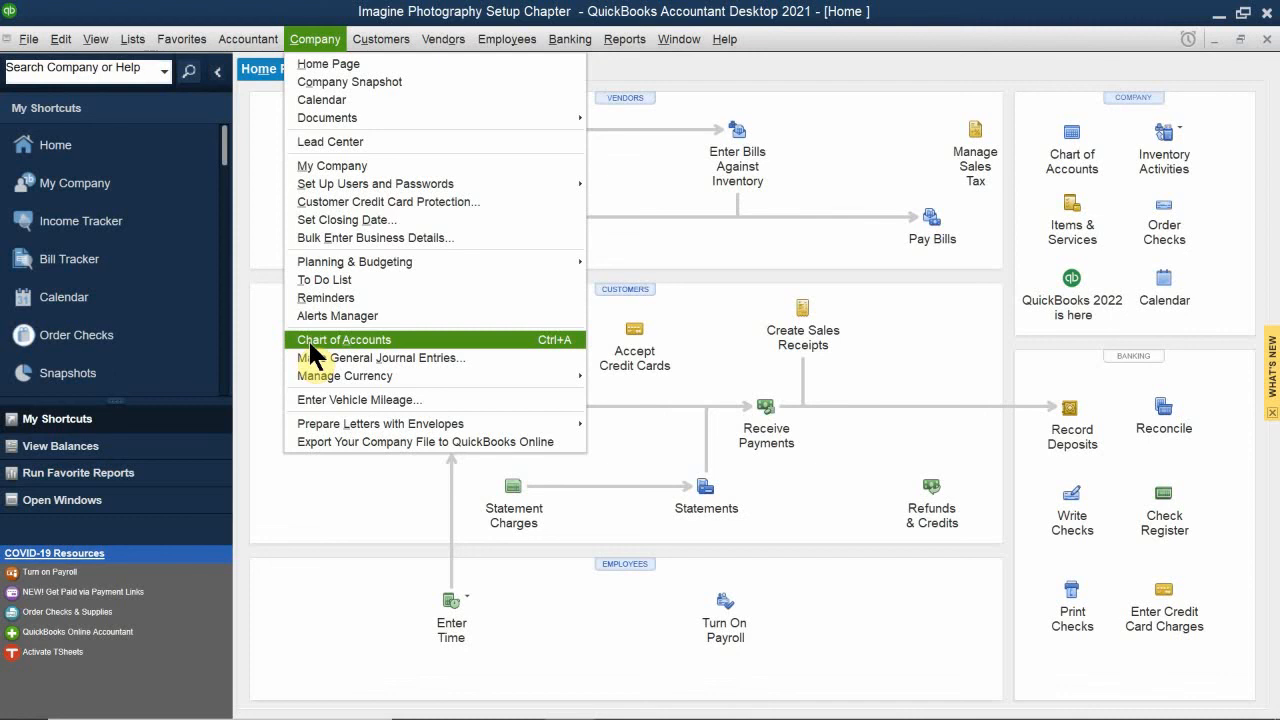
pyautogui.moveTo(136, 42)
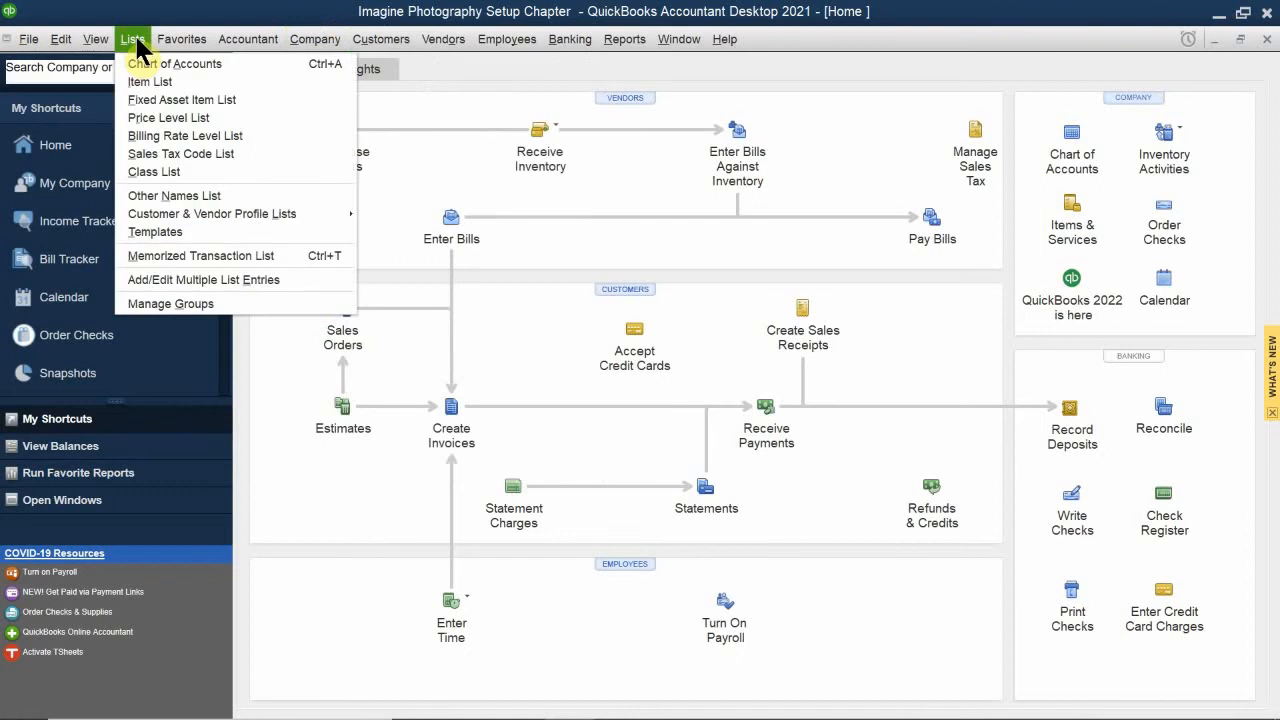
pyautogui.moveTo(303, 33)
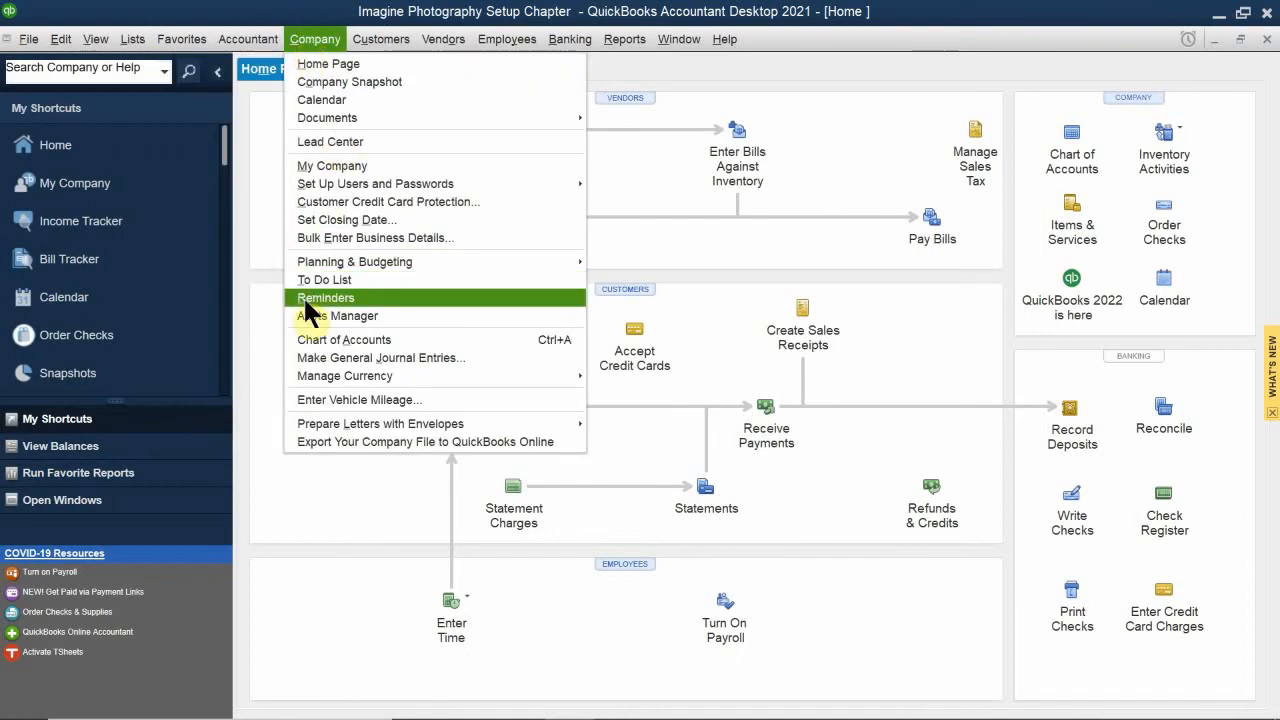
pyautogui.click(989, 8)
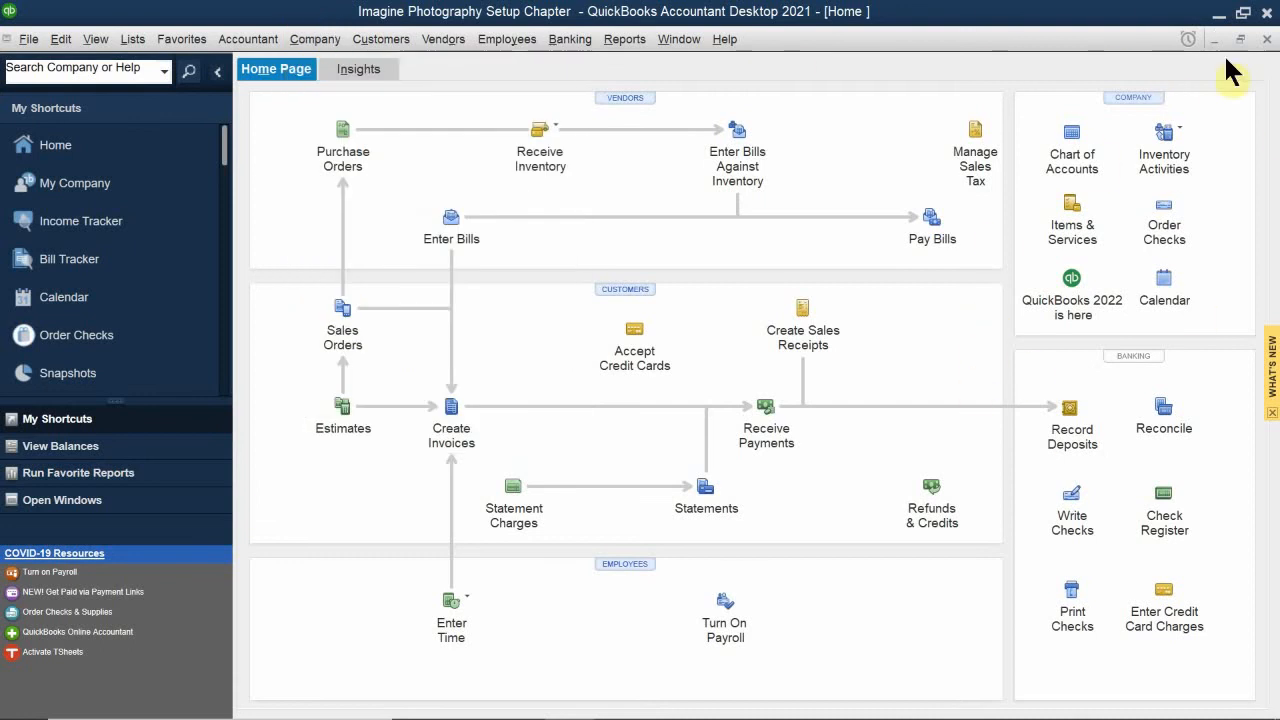
pyautogui.click(624, 39)
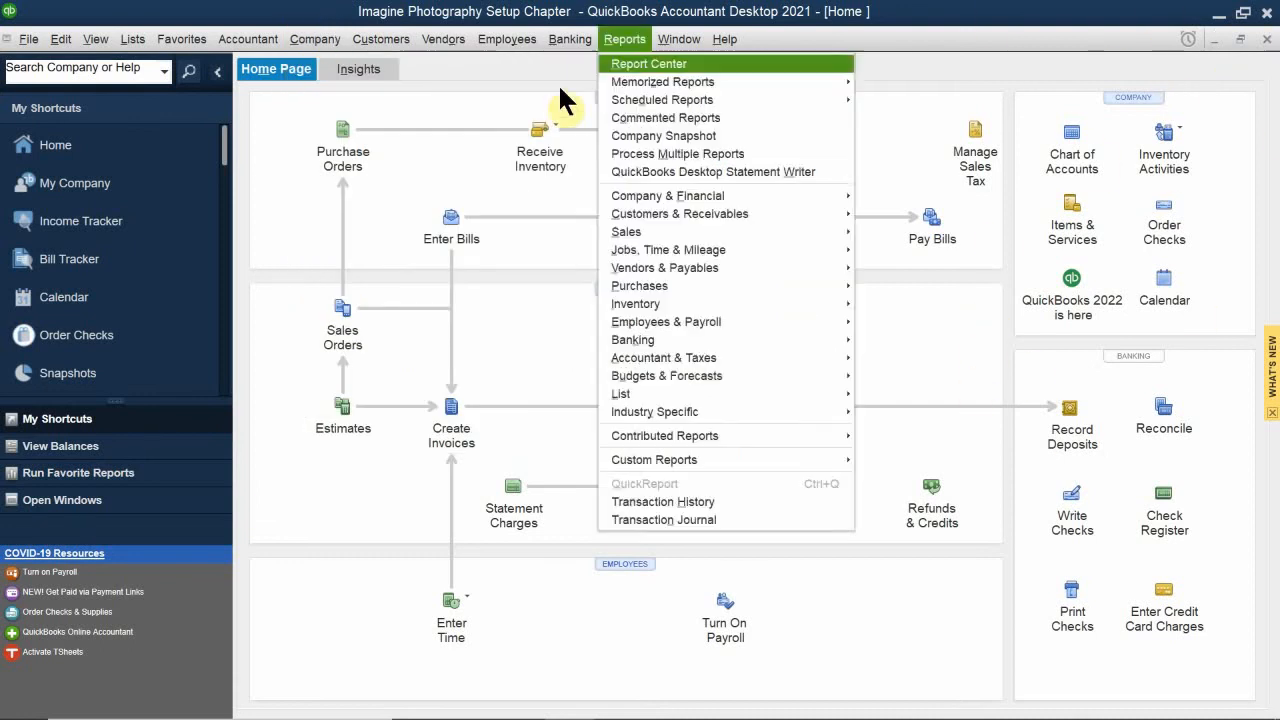
pyautogui.click(312, 39)
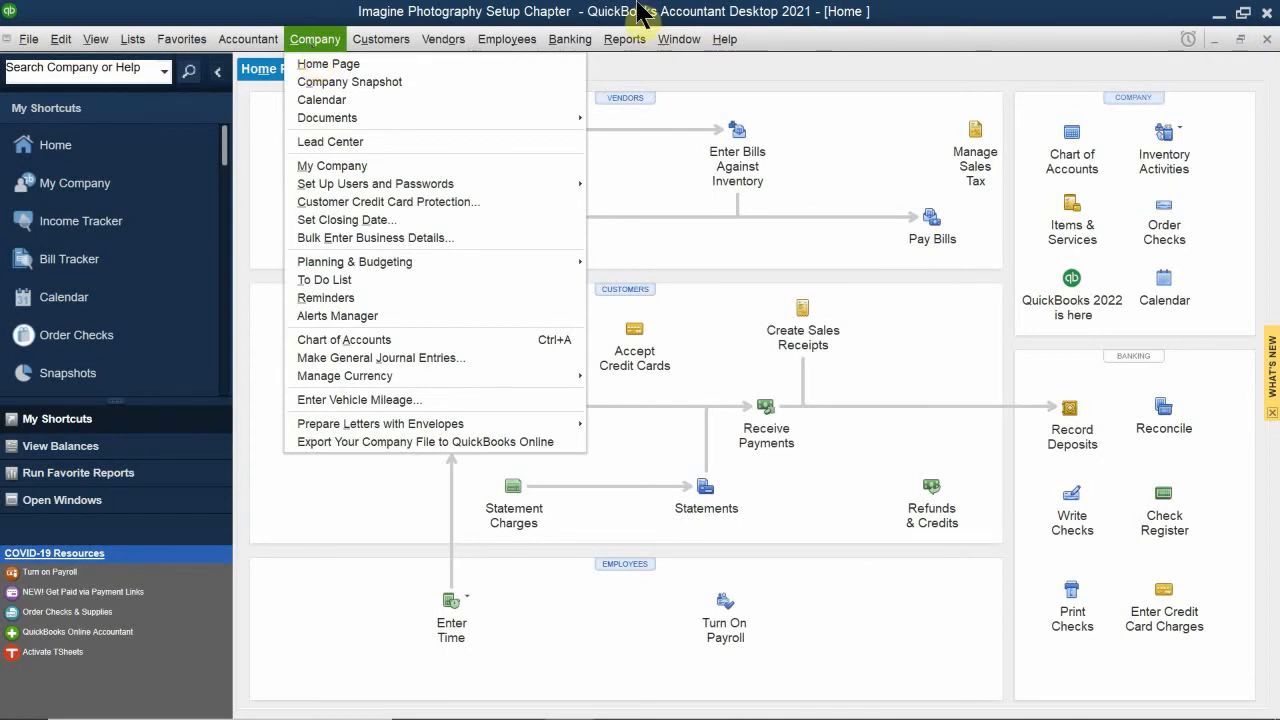
pyautogui.click(1167, 84)
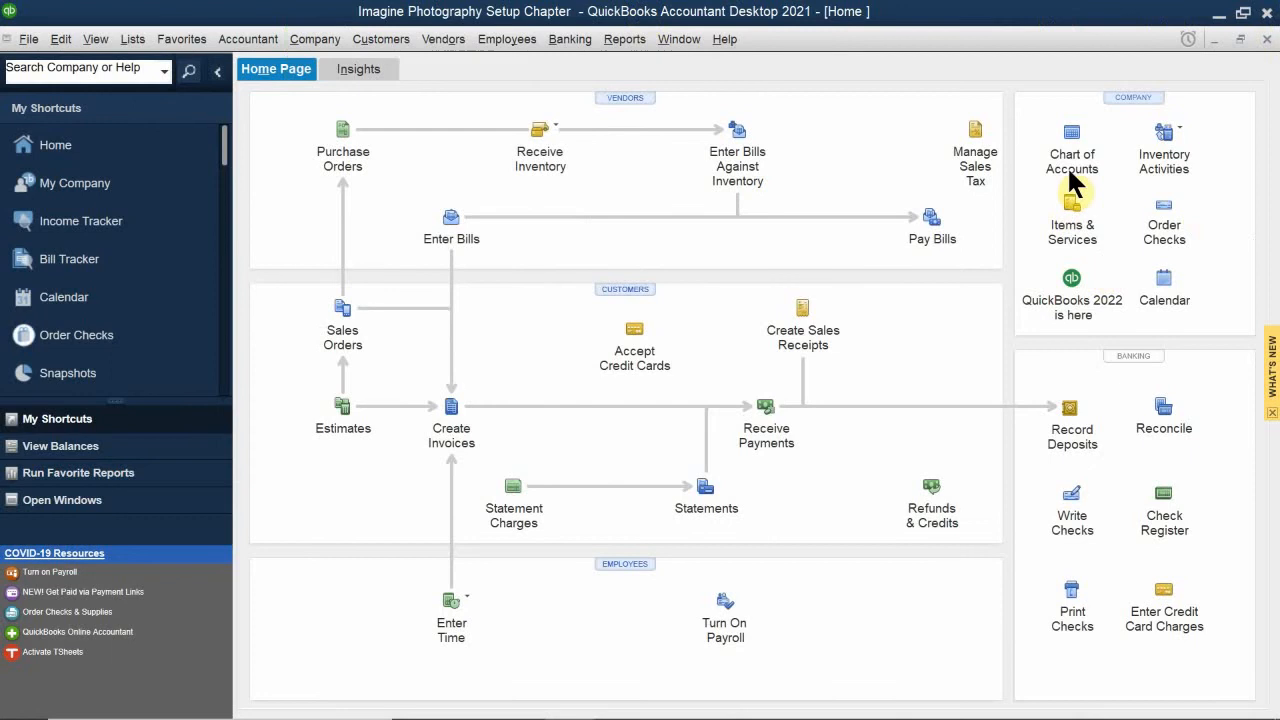
# Step: Open the Chart of Accounts and examine the names, types and balances of all accounts from Checking through Sales Orders
pyautogui.click(7, 38)
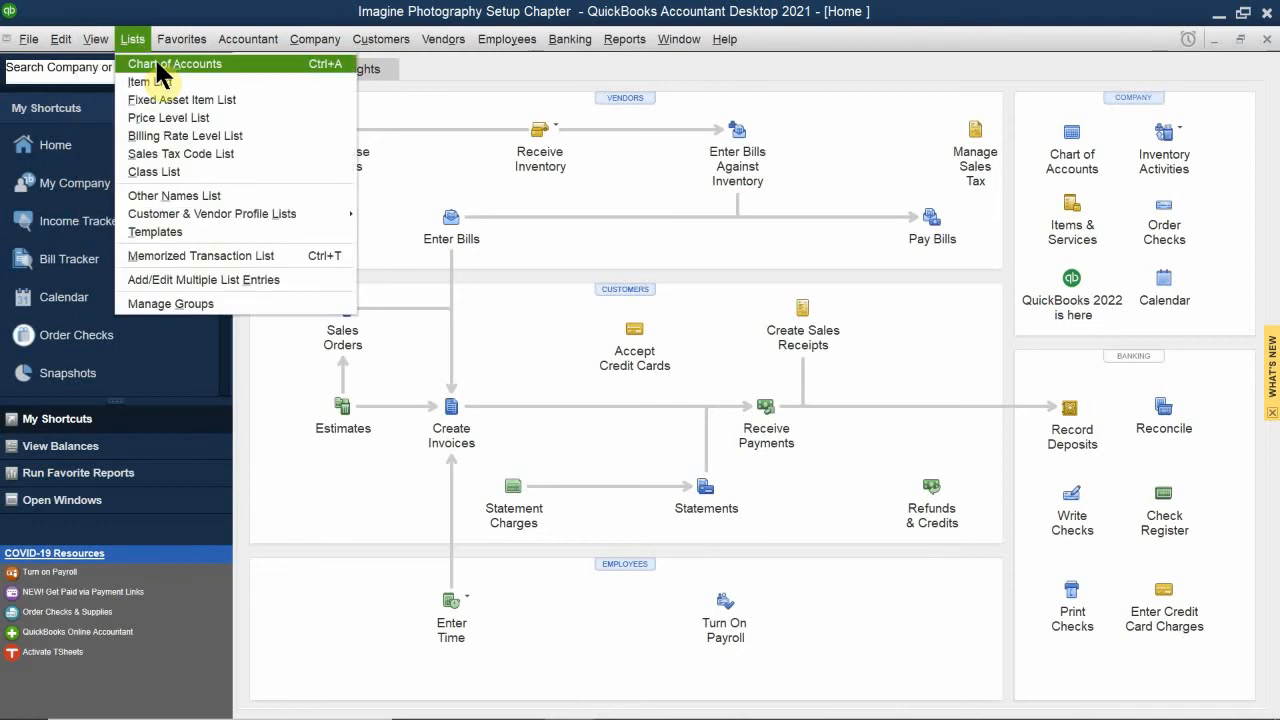
pyautogui.click(158, 66)
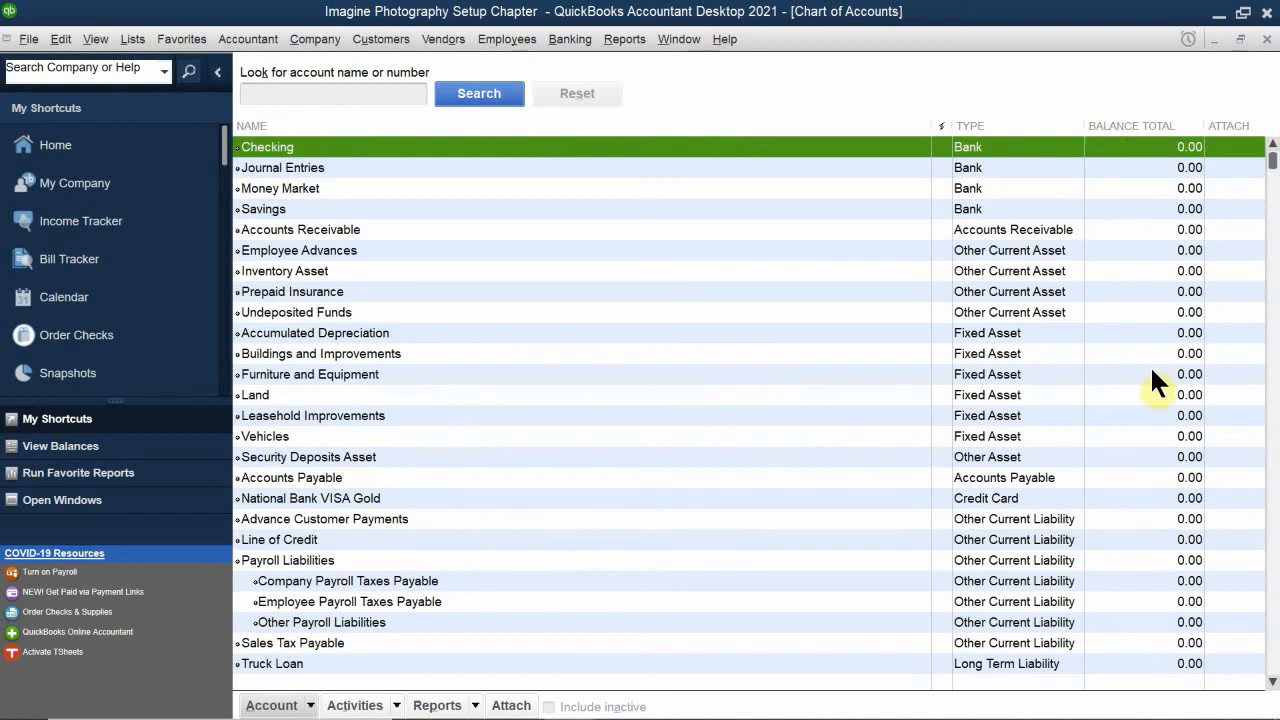
pyautogui.scroll(-1, 1150, 390)
pyautogui.scroll(-3, 1150, 416)
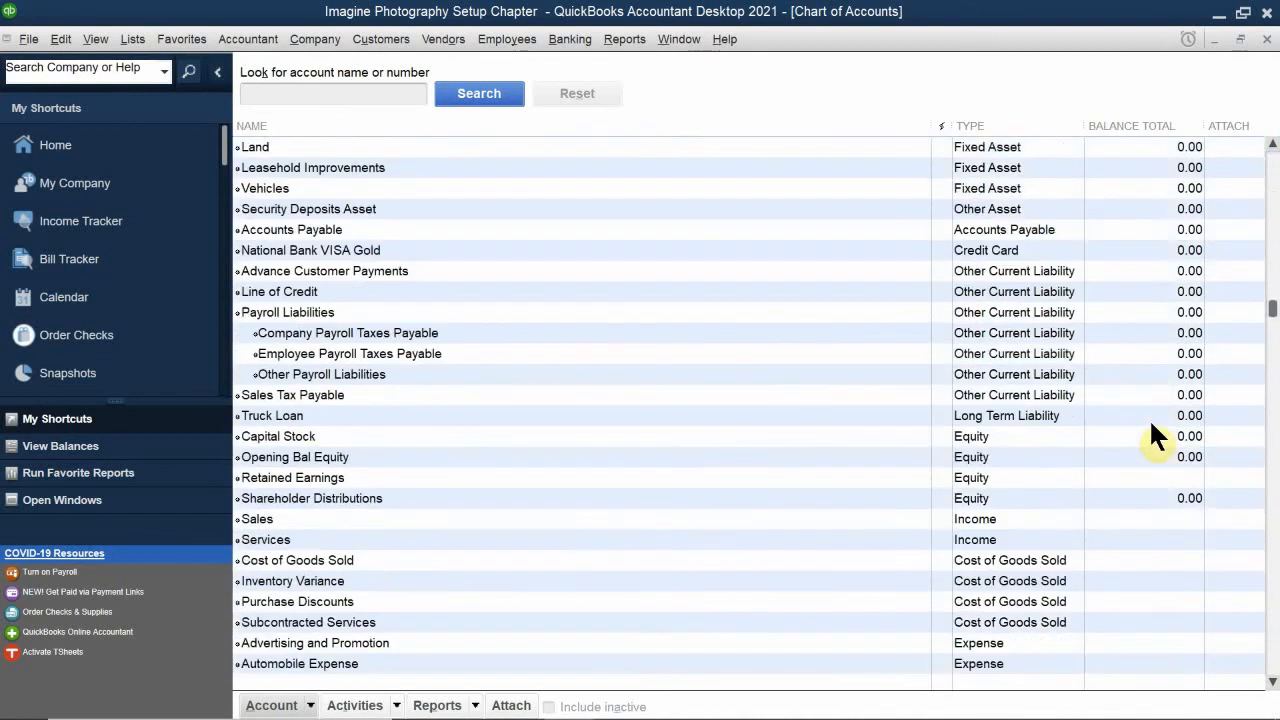
pyautogui.scroll(-3, 1150, 420)
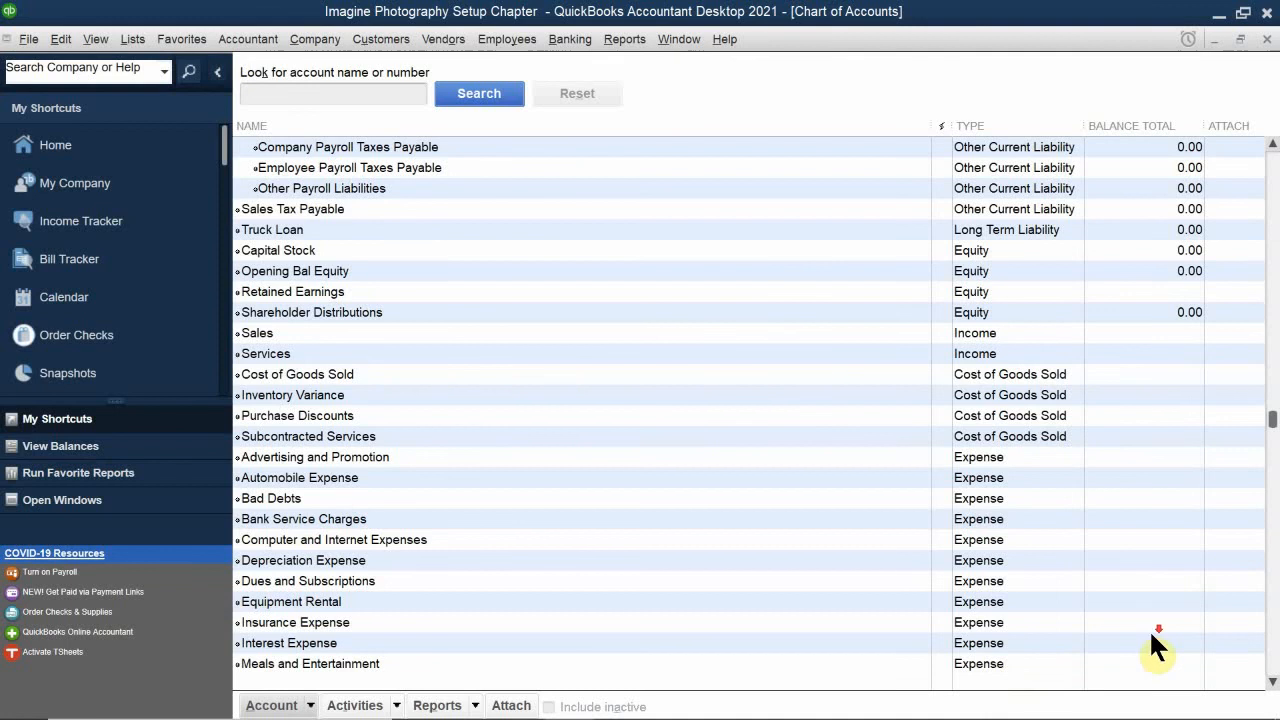
pyautogui.scroll(-7, 1145, 615)
pyautogui.scroll(11, 1145, 615)
pyautogui.scroll(3, 1145, 612)
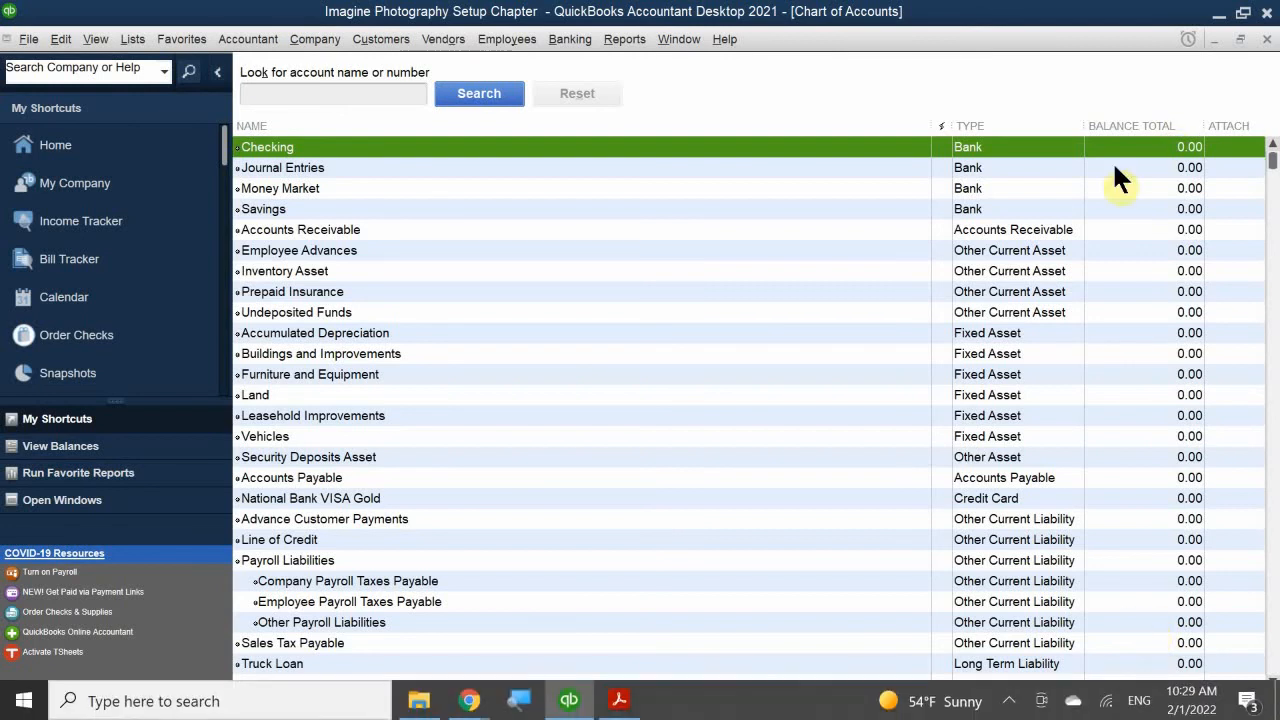
pyautogui.scroll(-7, 1120, 228)
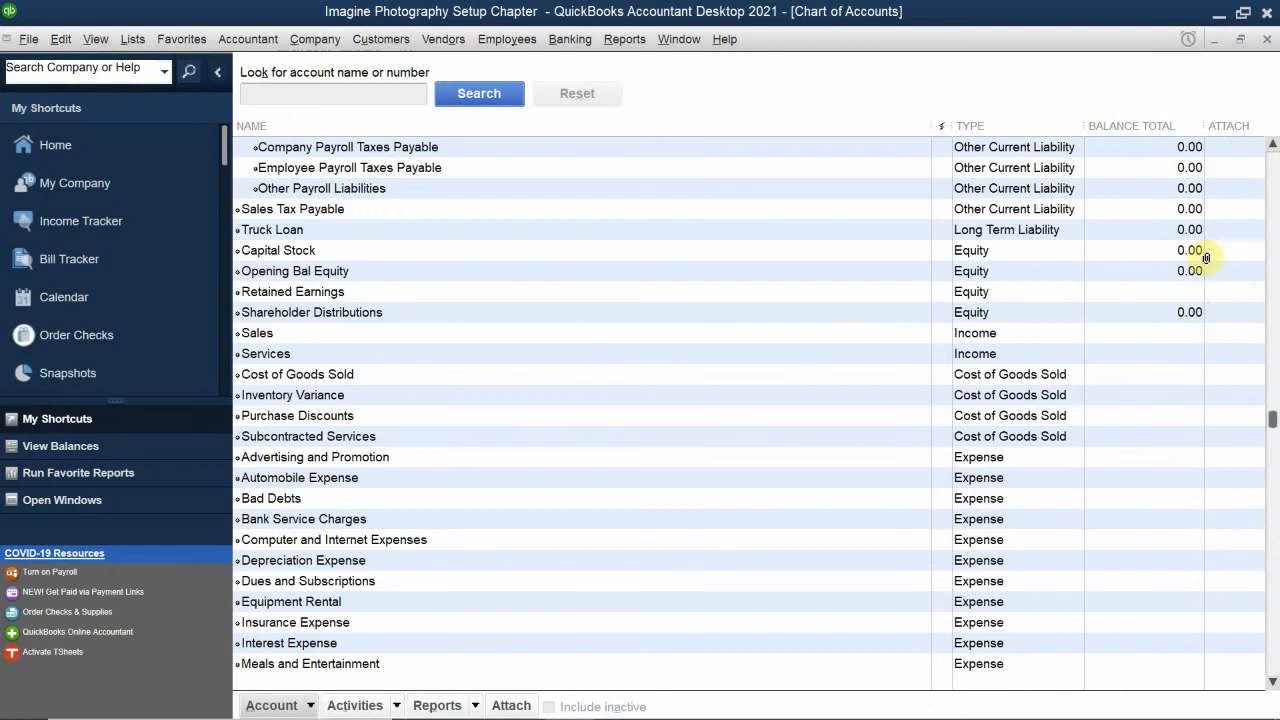
pyautogui.scroll(-6, 1200, 250)
pyautogui.scroll(-1, 1185, 200)
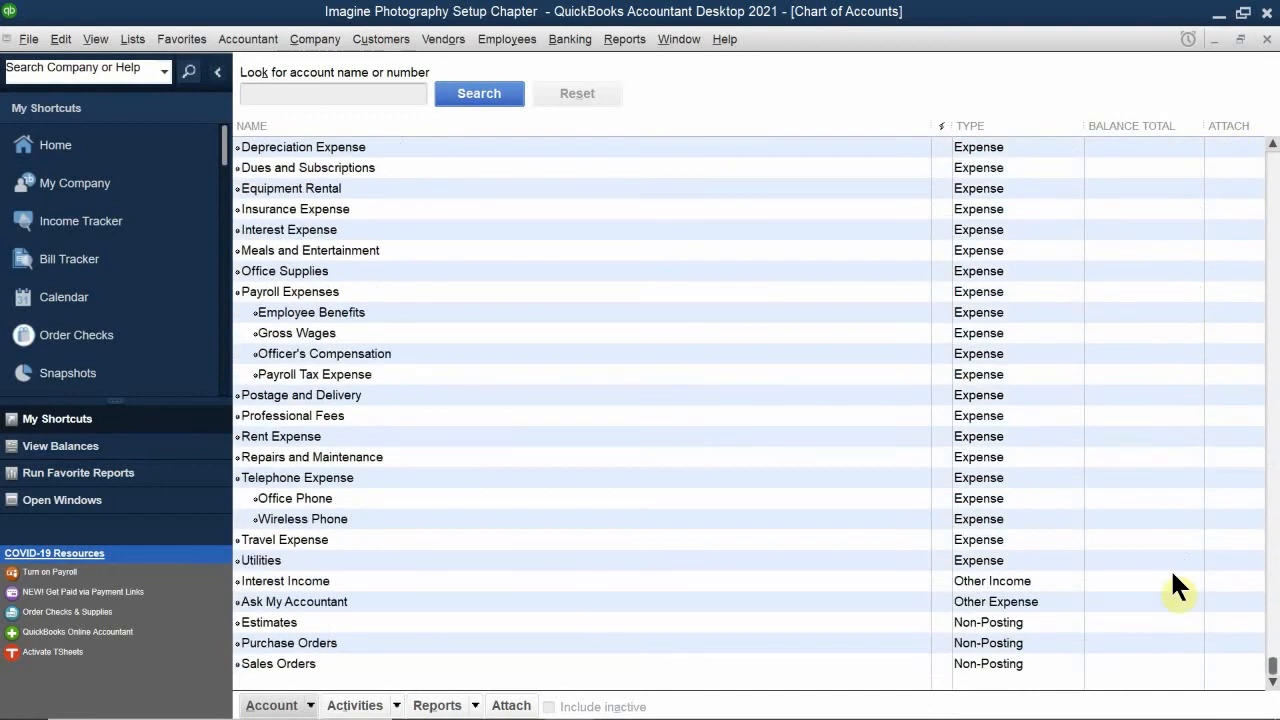
pyautogui.scroll(9, 1176, 570)
pyautogui.scroll(5, 1178, 565)
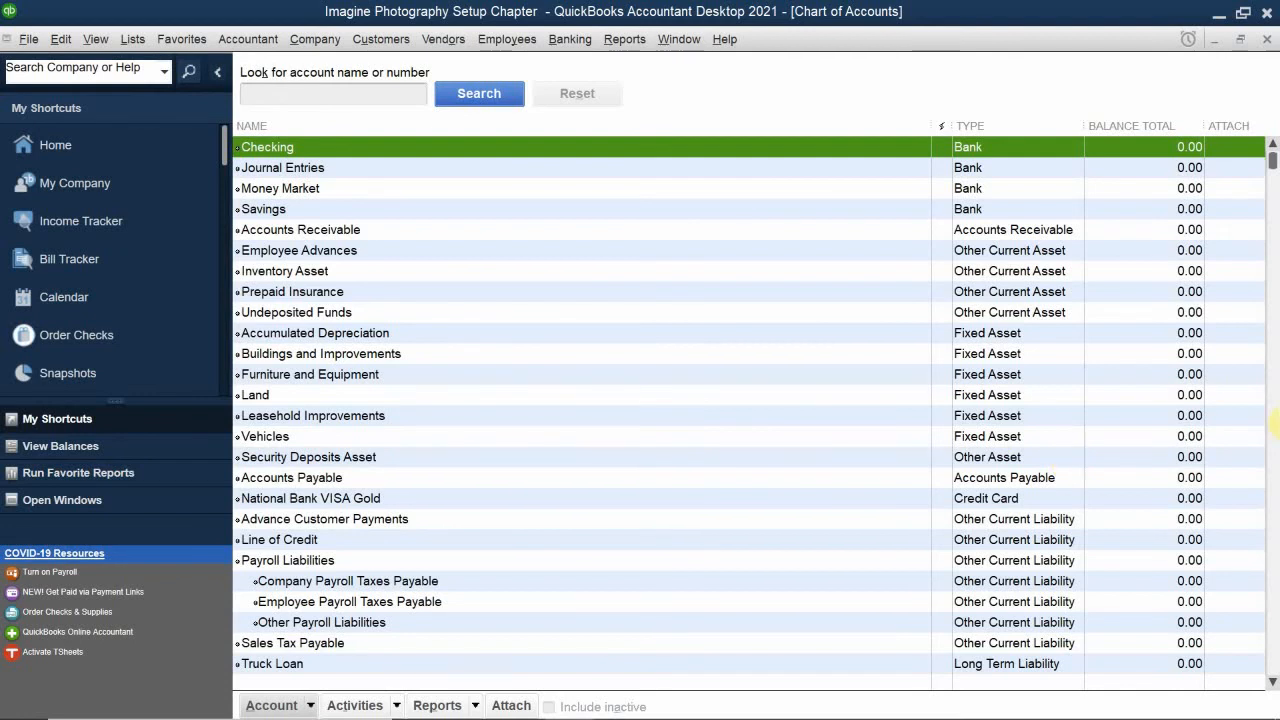
# Step: View the register of the Savings bank account, and return to the Chart of Accounts
pyautogui.doubleClick(979, 209)
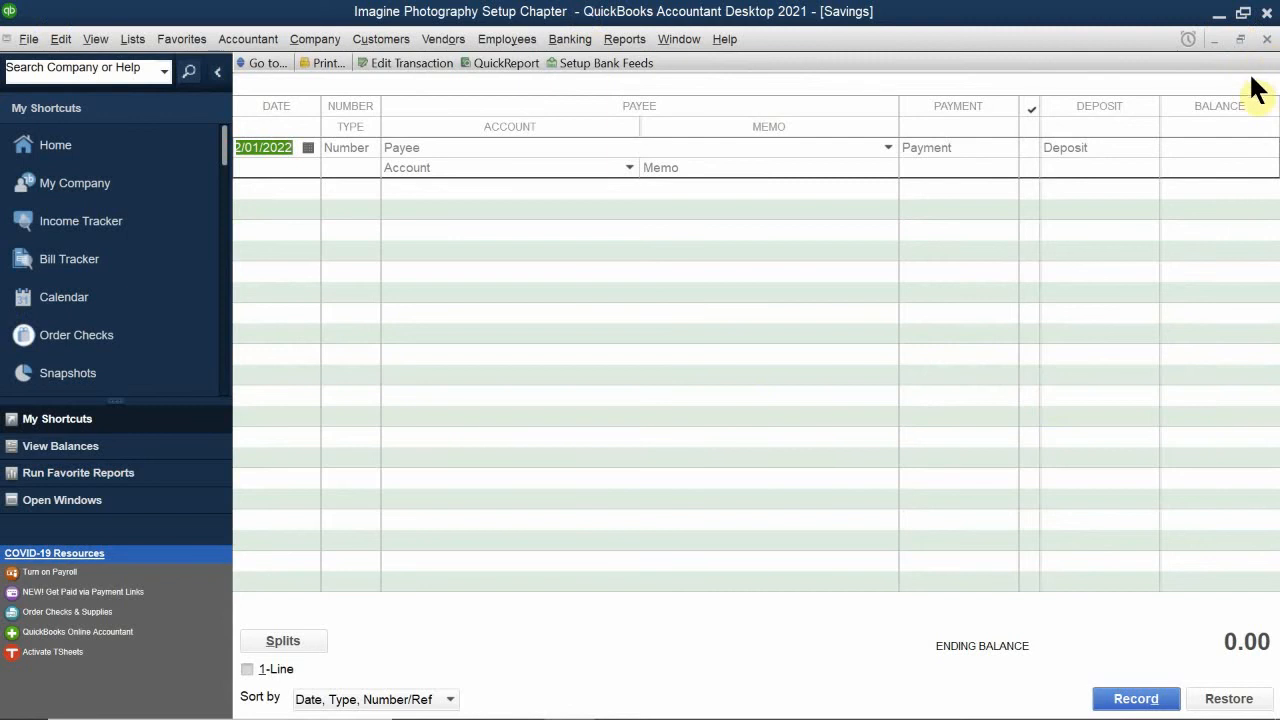
pyautogui.click(1266, 40)
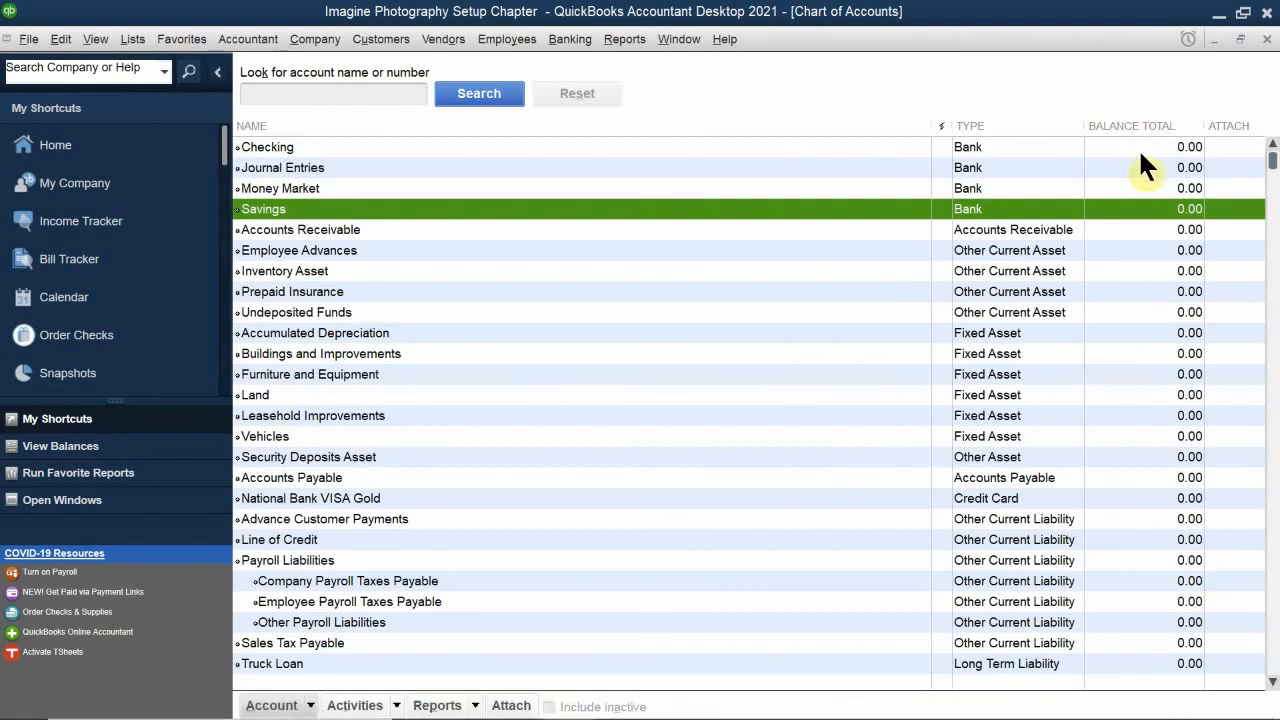
# Step: Check which account types in the Chart of Accounts carry a balance total, comparing asset, liability and equity accounts with income and expense accounts
pyautogui.scroll(-2, 1138, 150)
pyautogui.scroll(-3, 1138, 514)
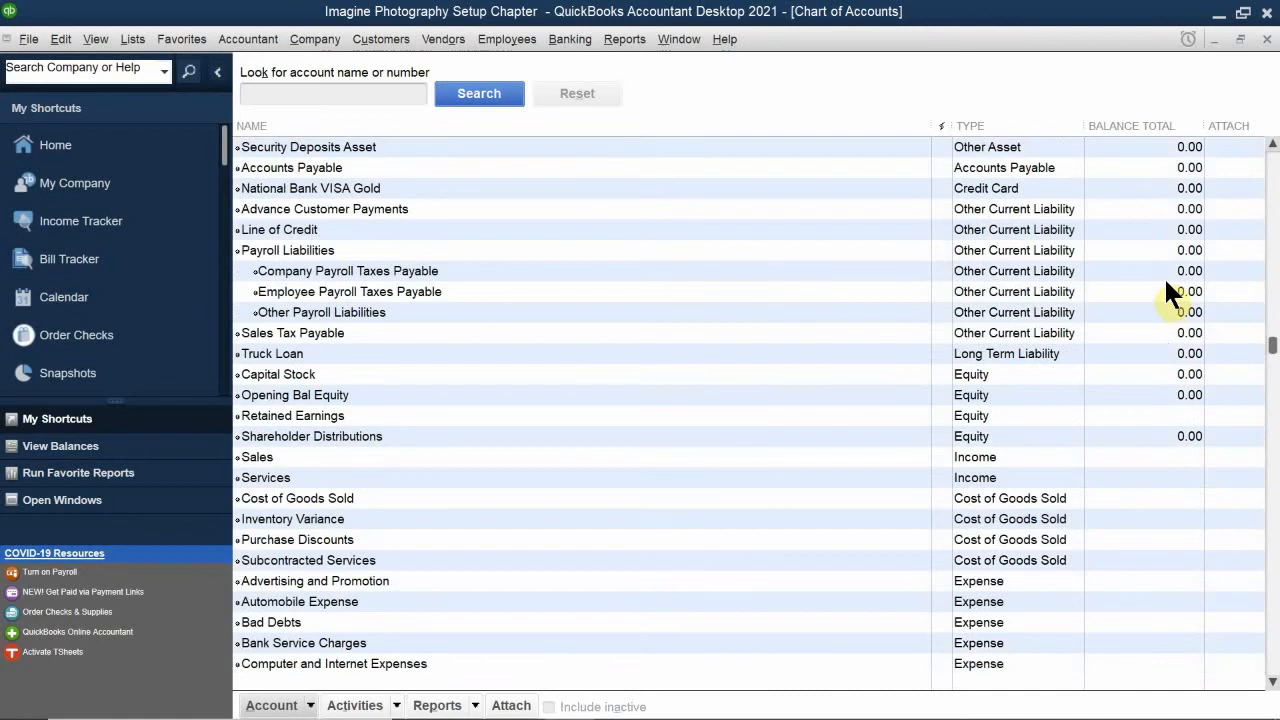
pyautogui.scroll(-2, 1163, 276)
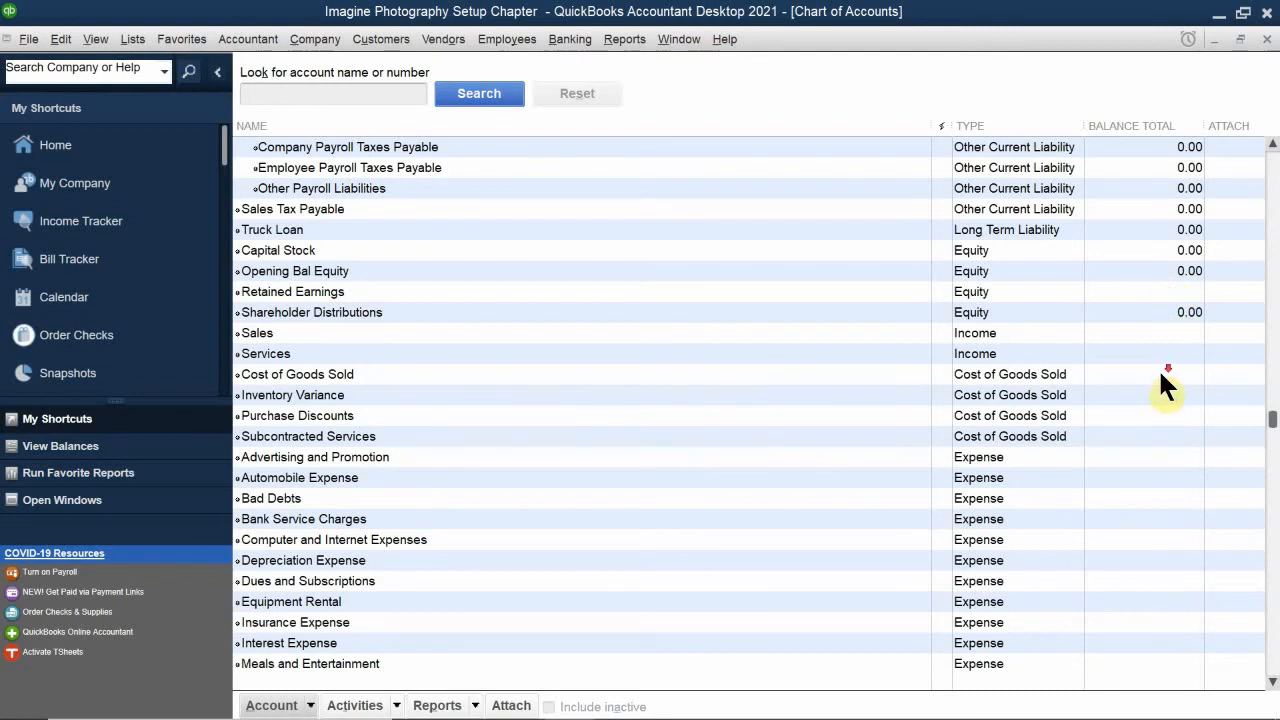
pyautogui.scroll(-2, 1086, 377)
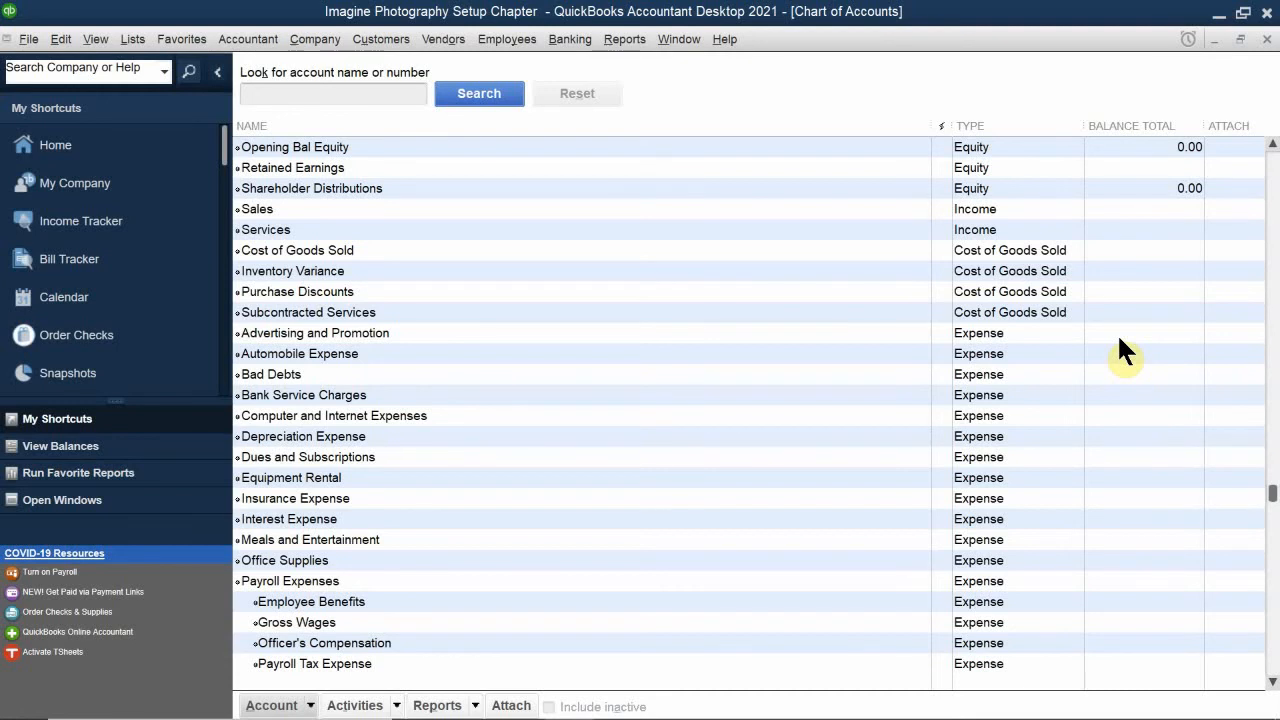
pyautogui.scroll(9, 1119, 338)
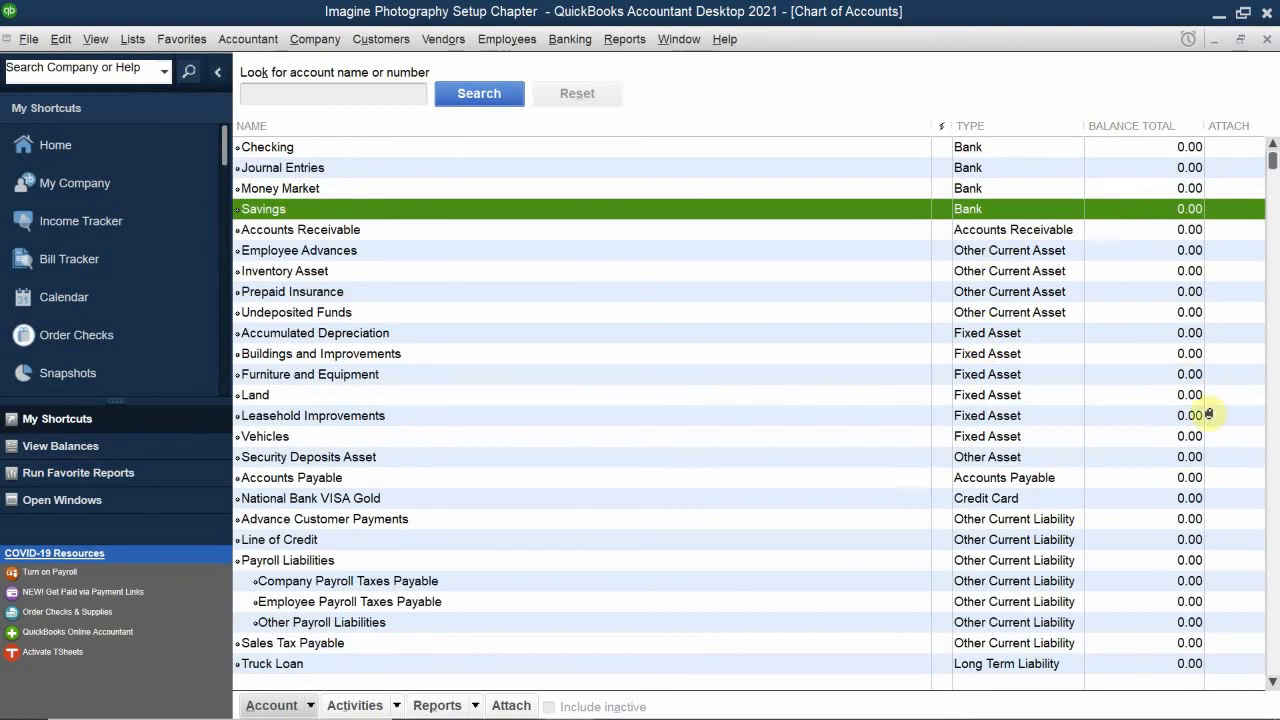
pyautogui.scroll(-6, 1205, 410)
pyautogui.scroll(-9, 1195, 400)
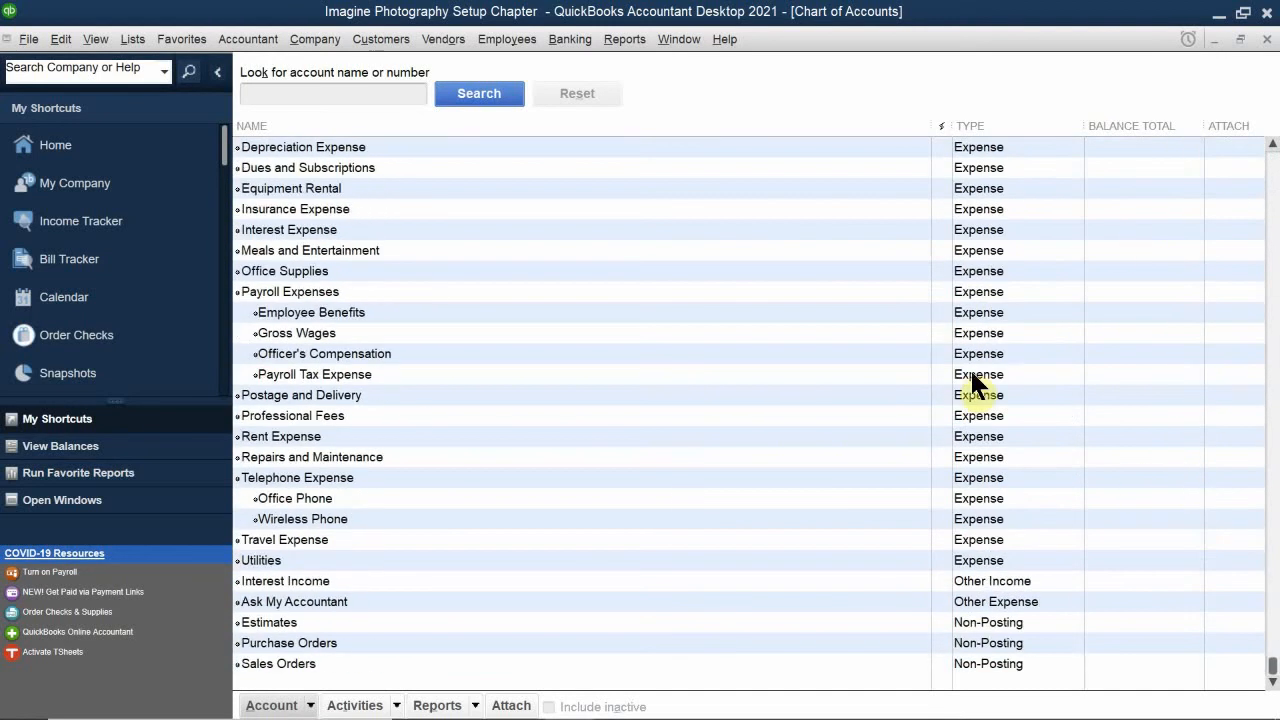
pyautogui.scroll(4, 966, 557)
pyautogui.scroll(10, 966, 560)
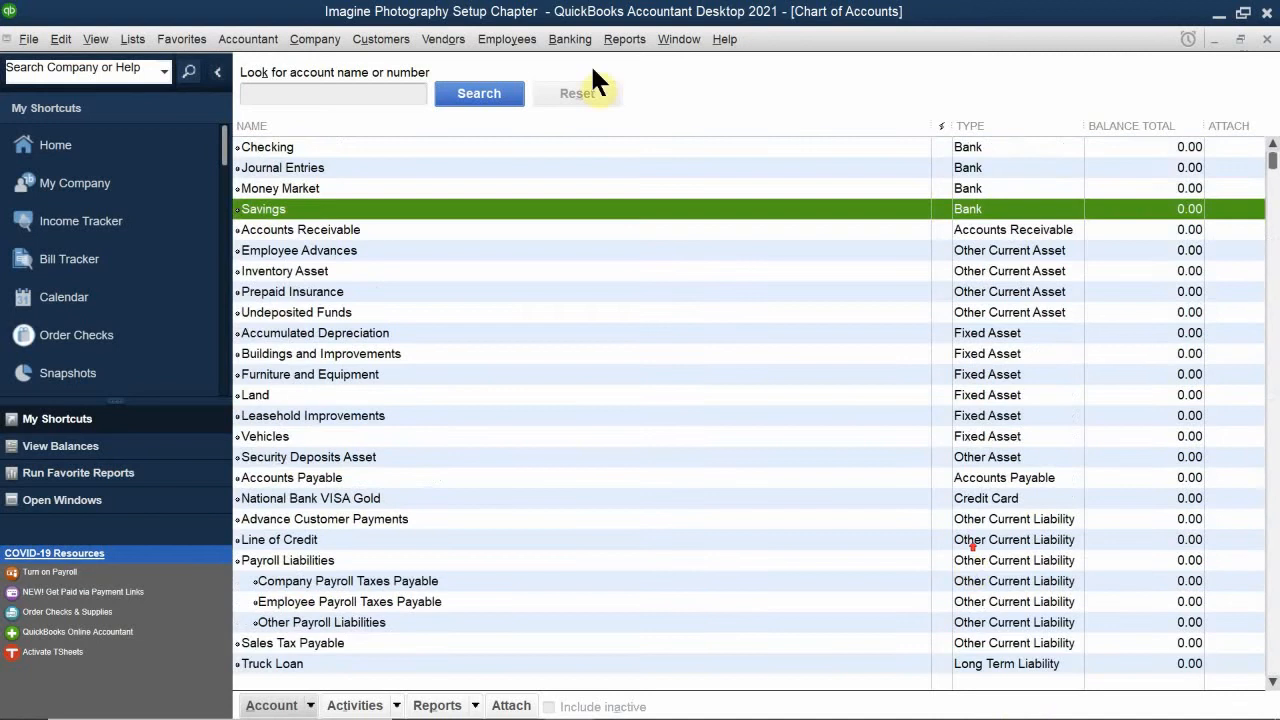
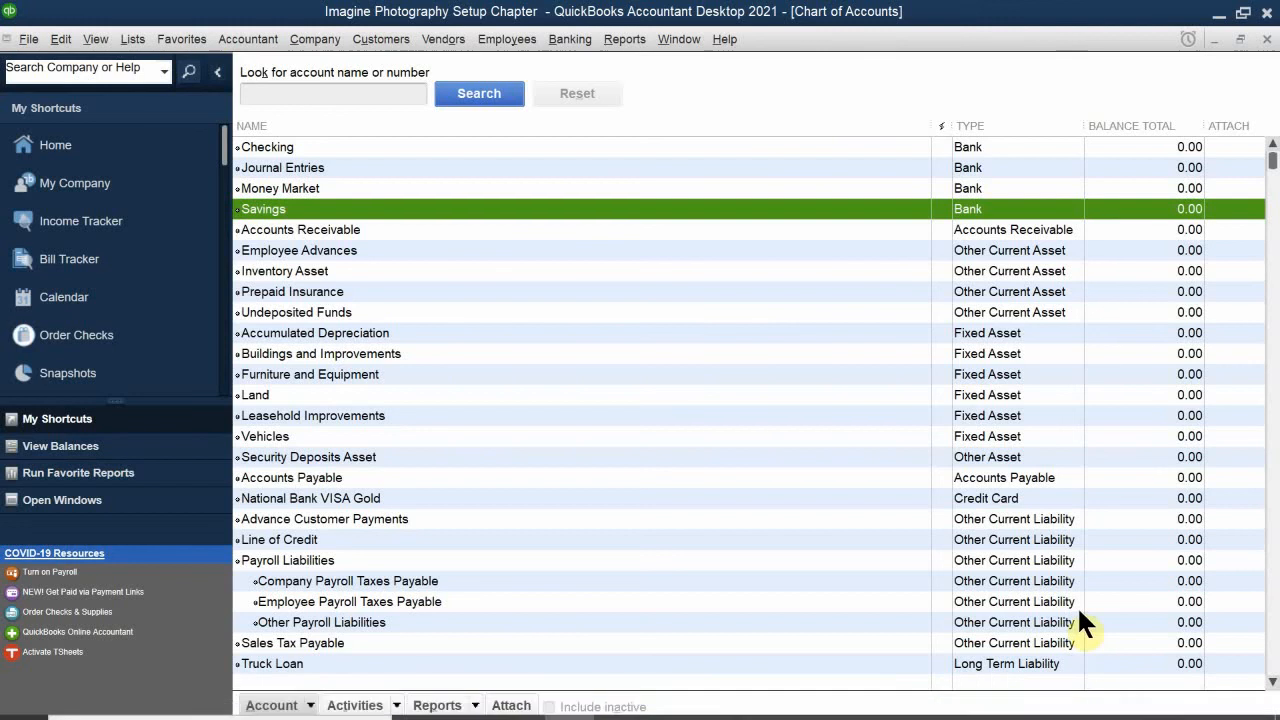
pyautogui.click(1009, 701)
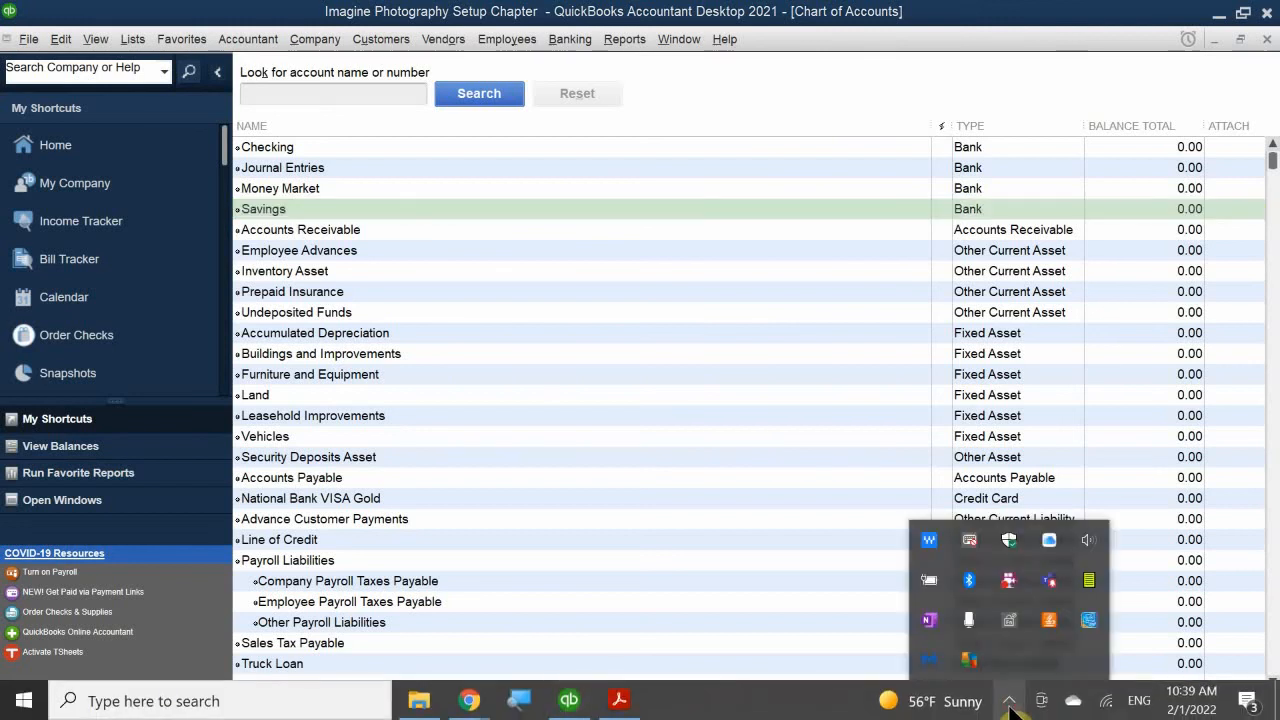
pyautogui.click(1010, 703)
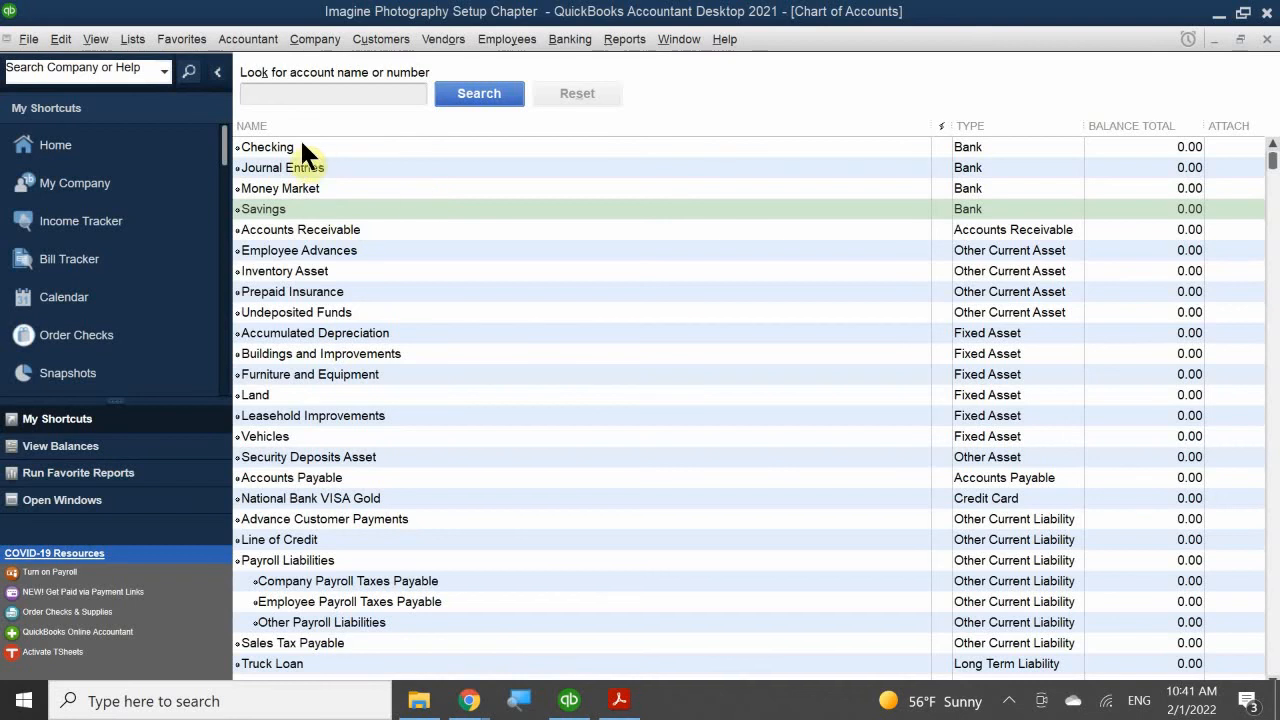
# Step: Review the Chart of Accounts from the bank accounts down to the expense accounts and back
pyautogui.scroll(-12, 477, 211)
pyautogui.scroll(4, 543, 286)
pyautogui.scroll(8, 544, 274)
pyautogui.scroll(-2, 968, 390)
pyautogui.scroll(2, 973, 400)
pyautogui.scroll(-15, 372, 341)
pyautogui.scroll(15, 361, 383)
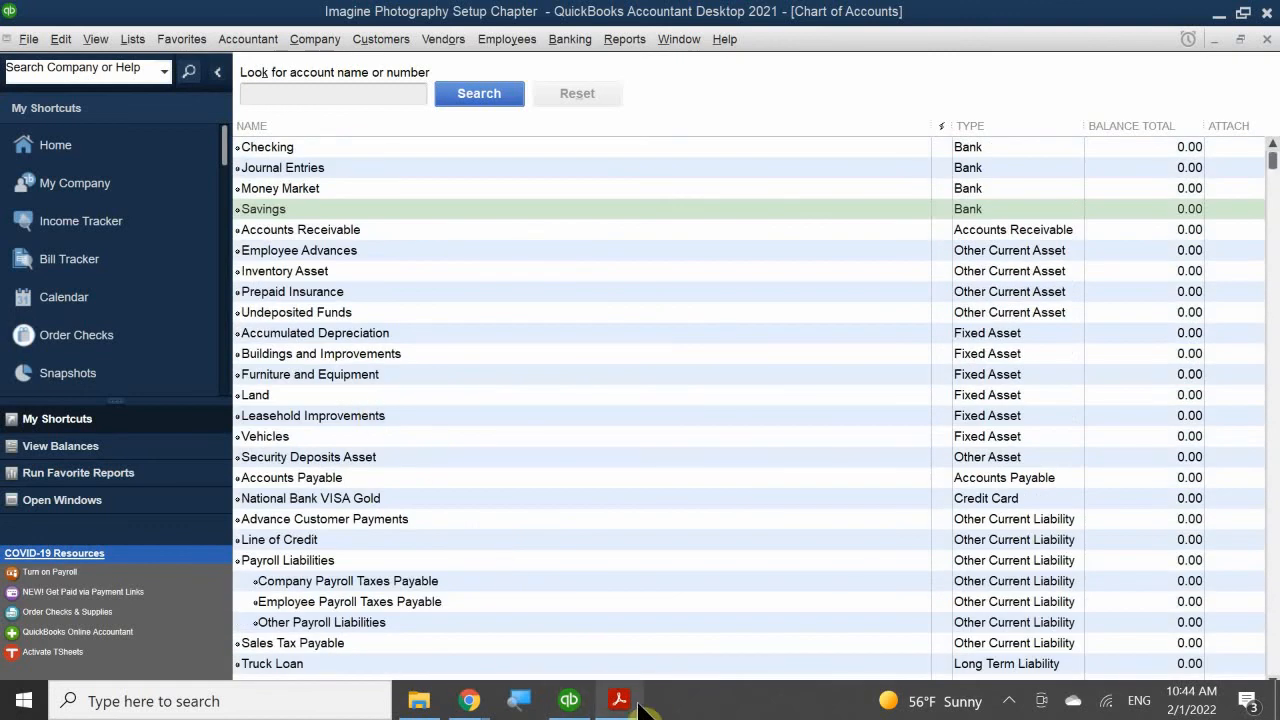
pyautogui.moveTo(641, 708)
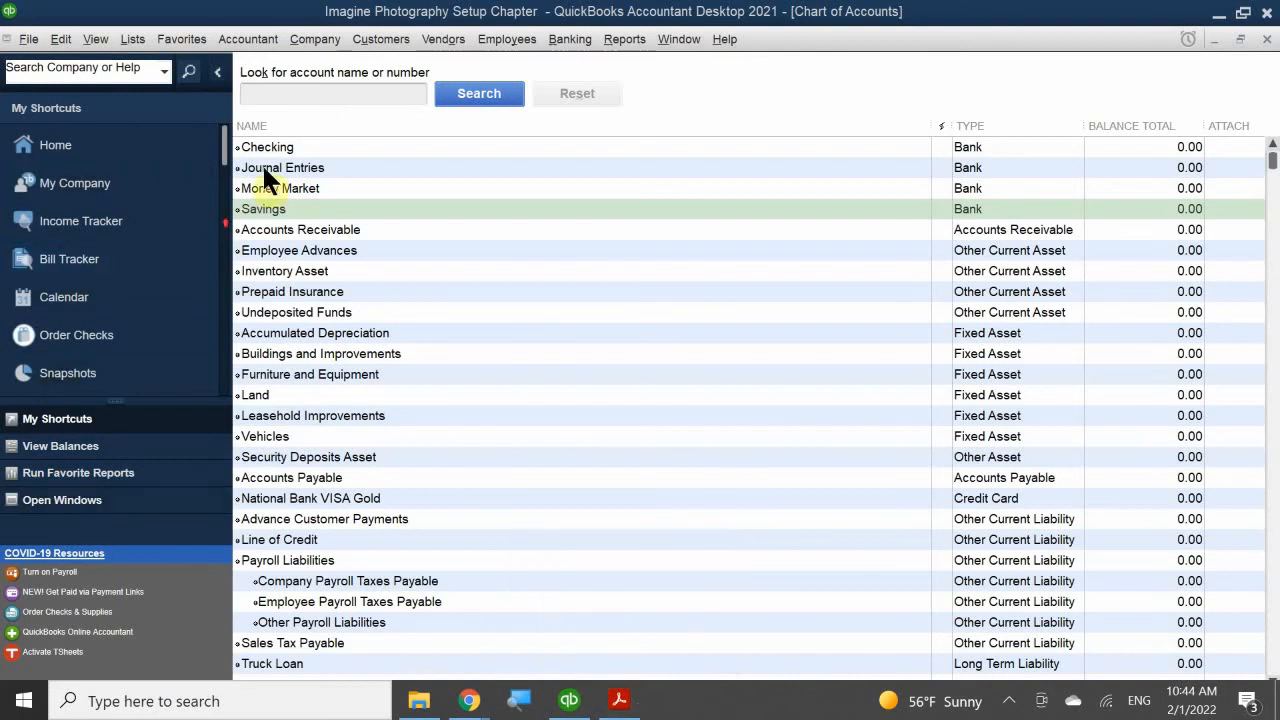
# Step: Examine how the unnumbered accounts are ordered within each type, from bank and asset accounts through liability, equity, income and expense accounts
pyautogui.scroll(-14, 265, 175)
pyautogui.scroll(4, 303, 491)
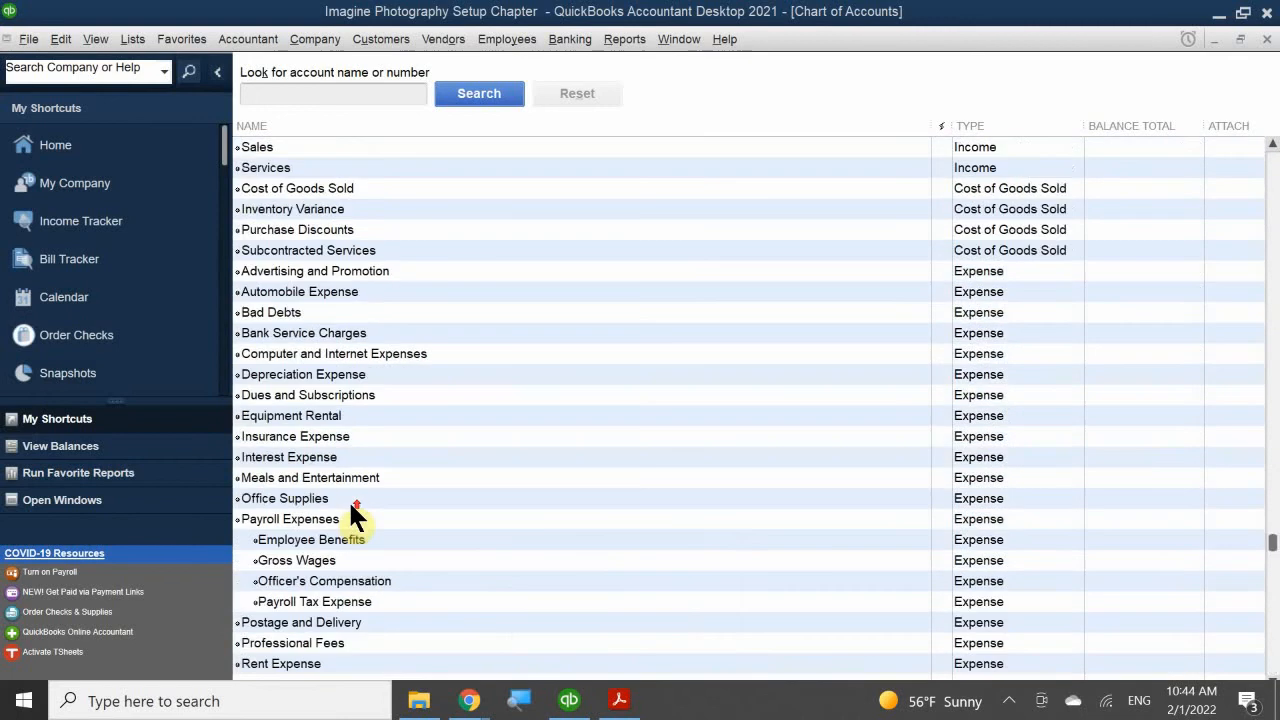
pyautogui.scroll(10, 350, 506)
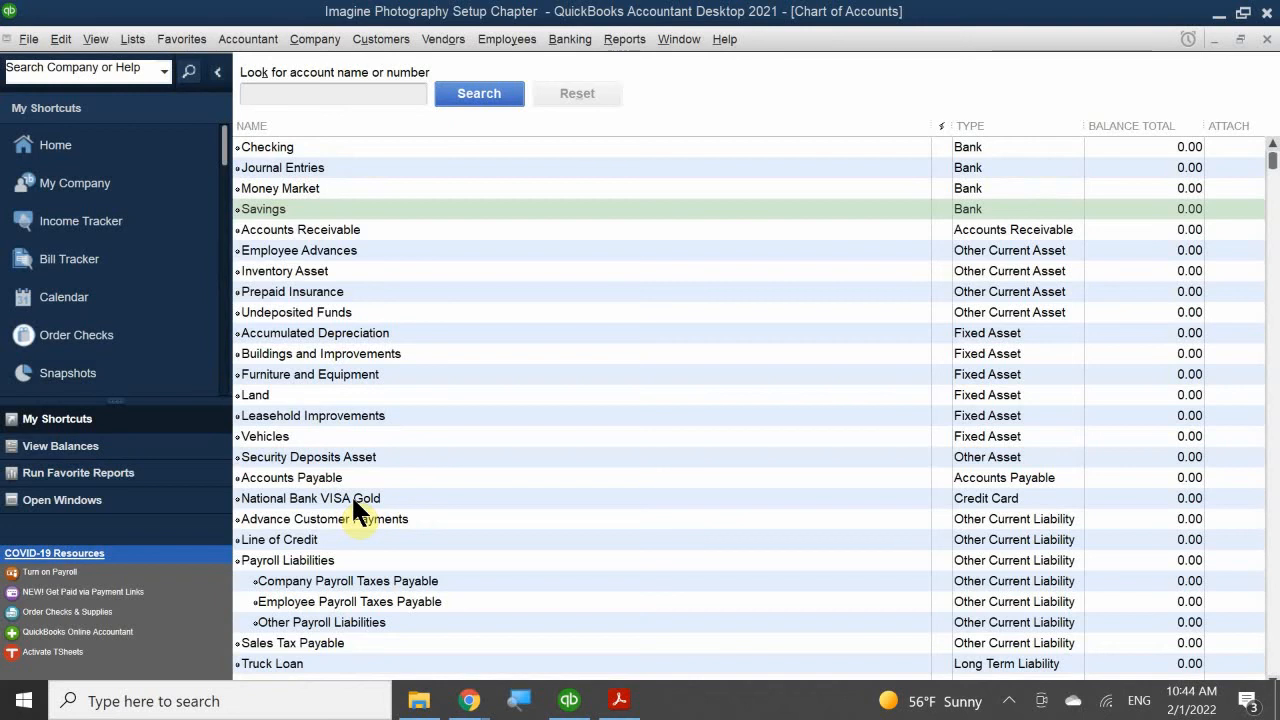
pyautogui.scroll(-1, 384, 346)
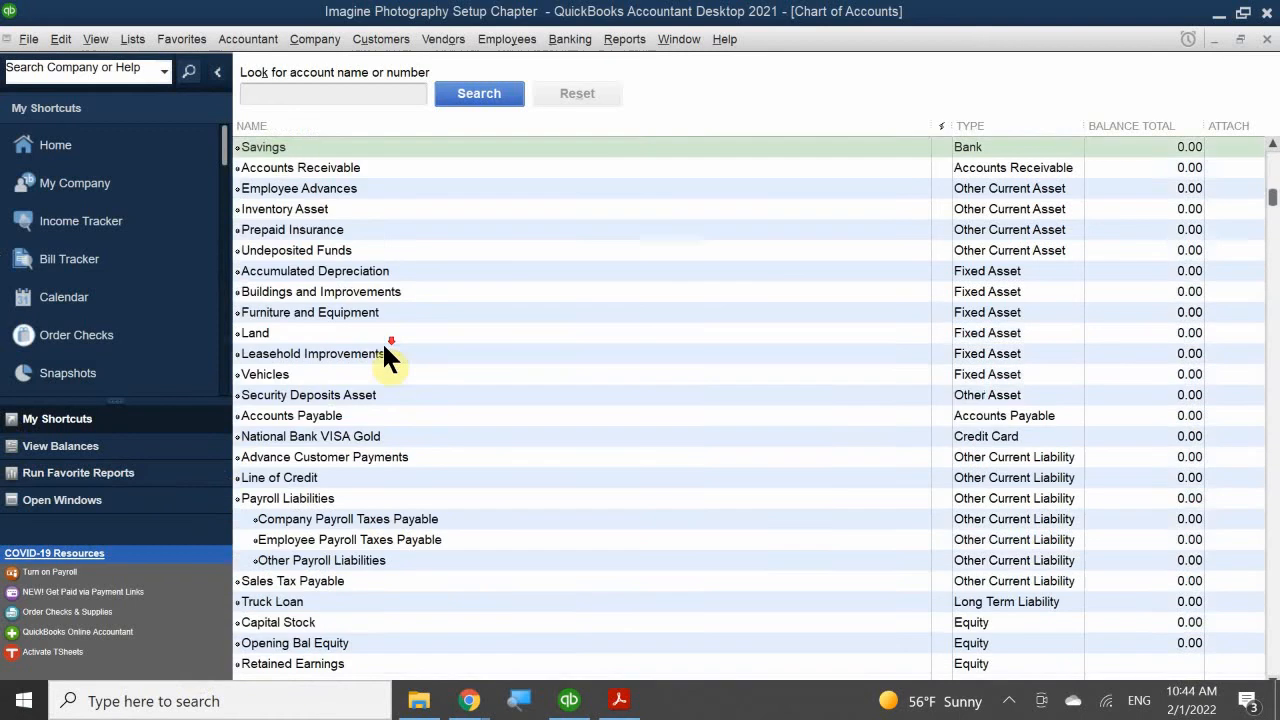
pyautogui.scroll(-1, 385, 347)
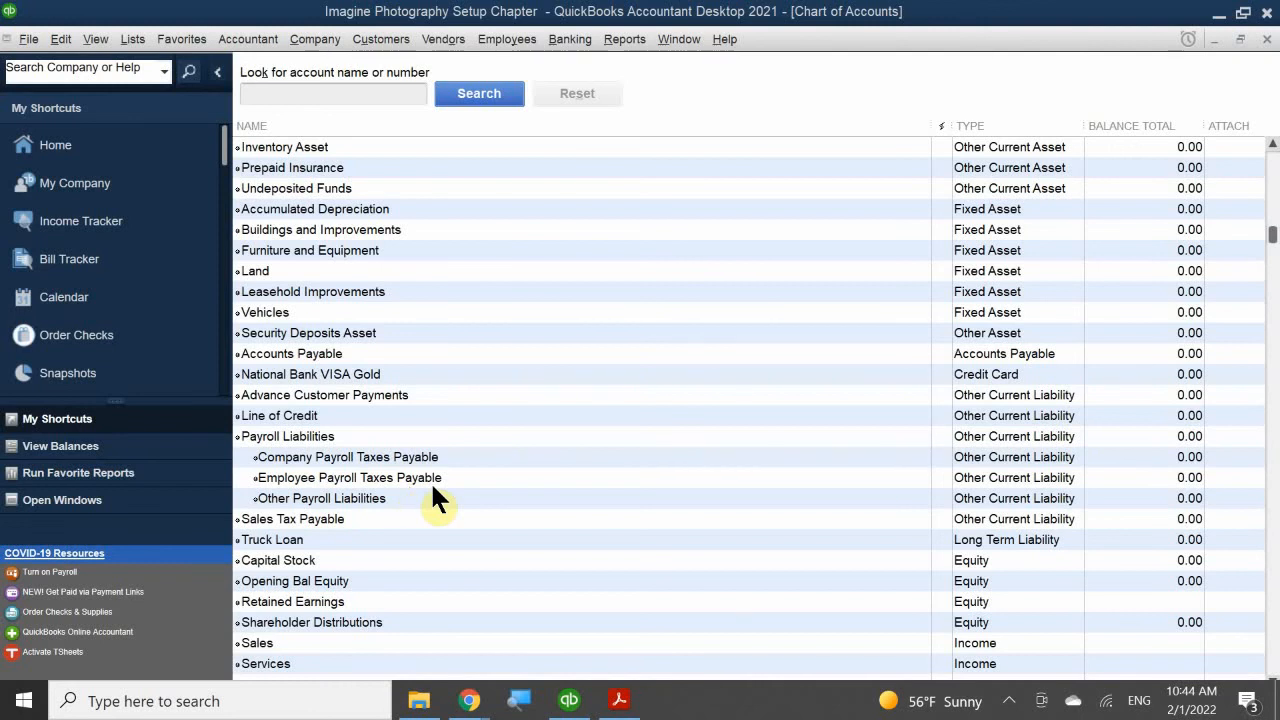
pyautogui.scroll(-6, 432, 488)
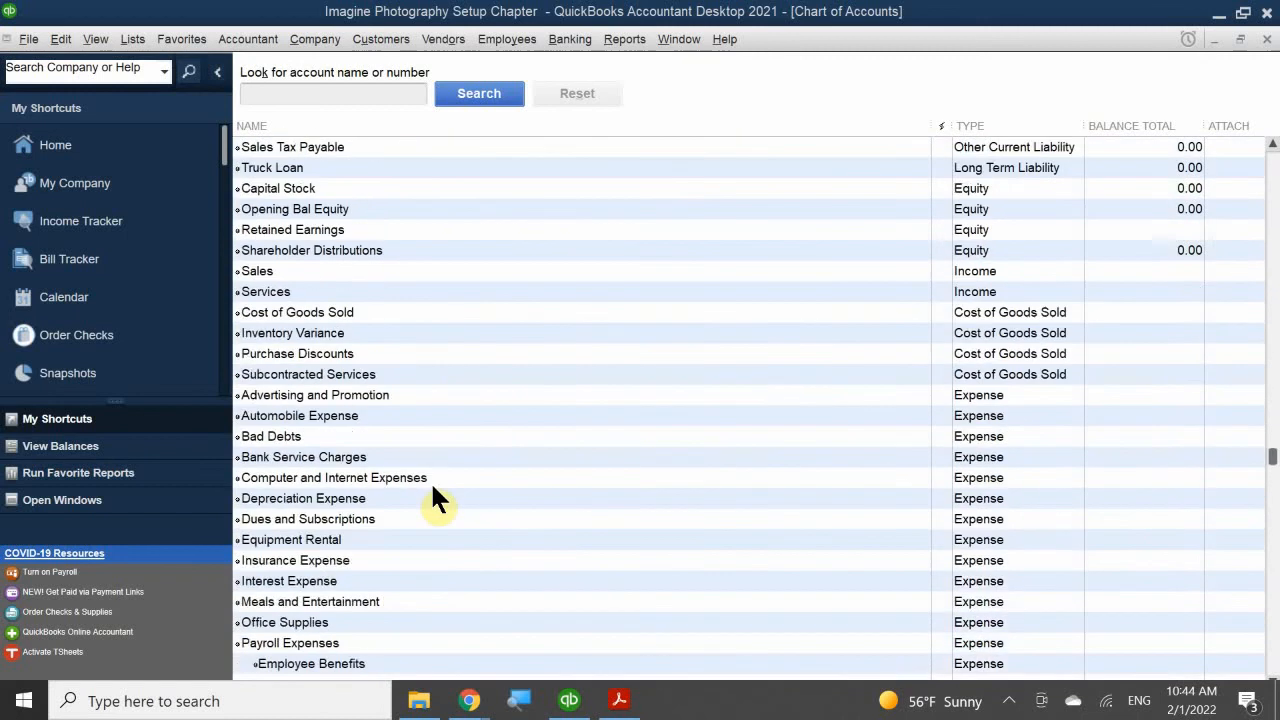
pyautogui.scroll(3, 430, 490)
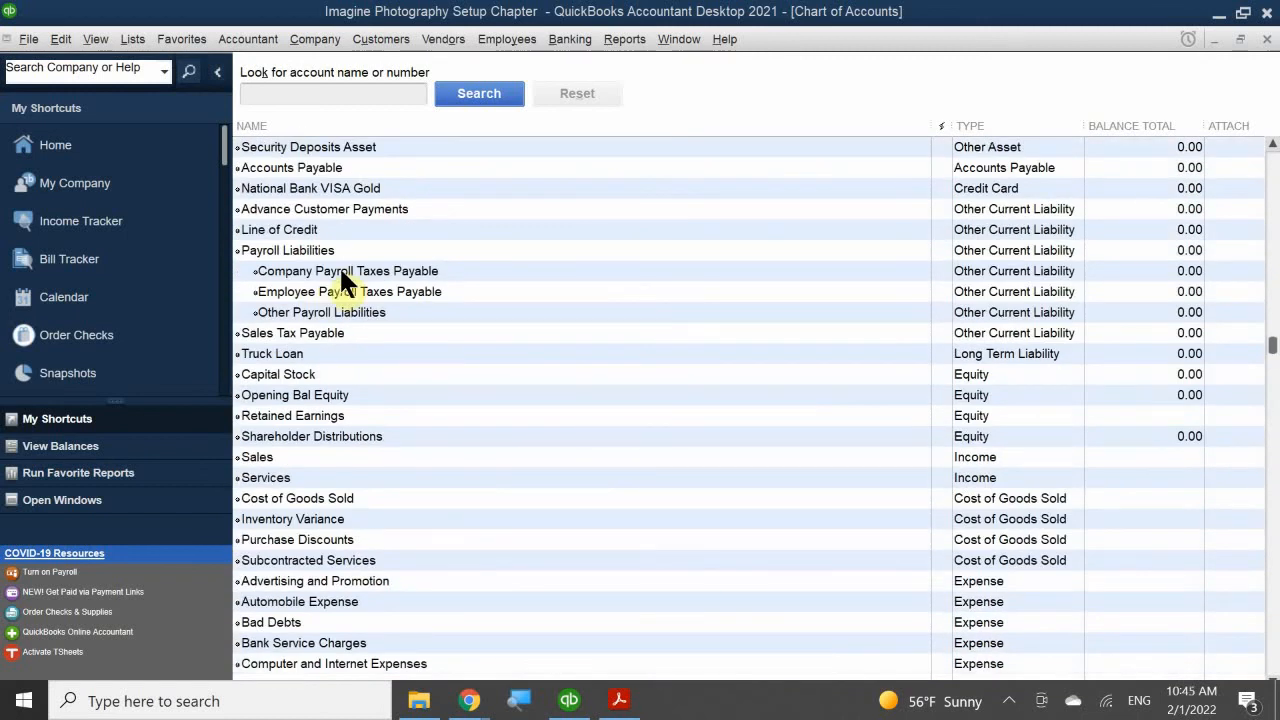
pyautogui.scroll(-3, 308, 332)
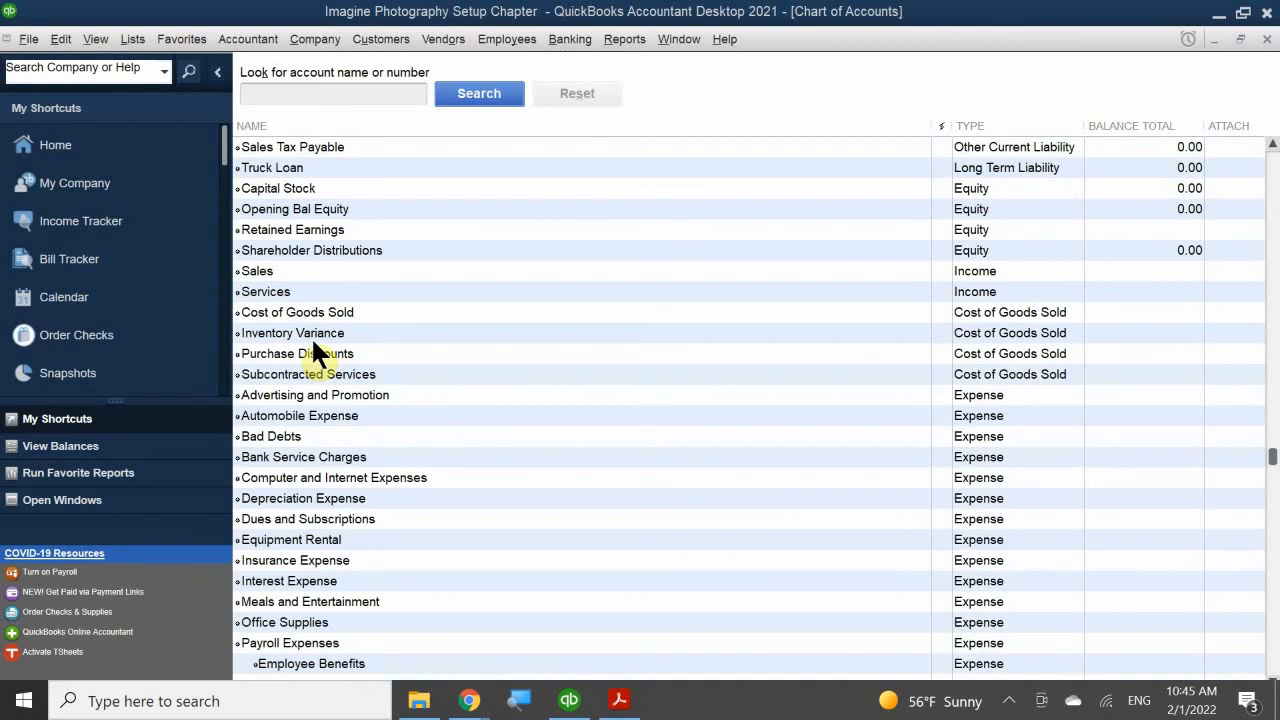
pyautogui.scroll(8, 311, 336)
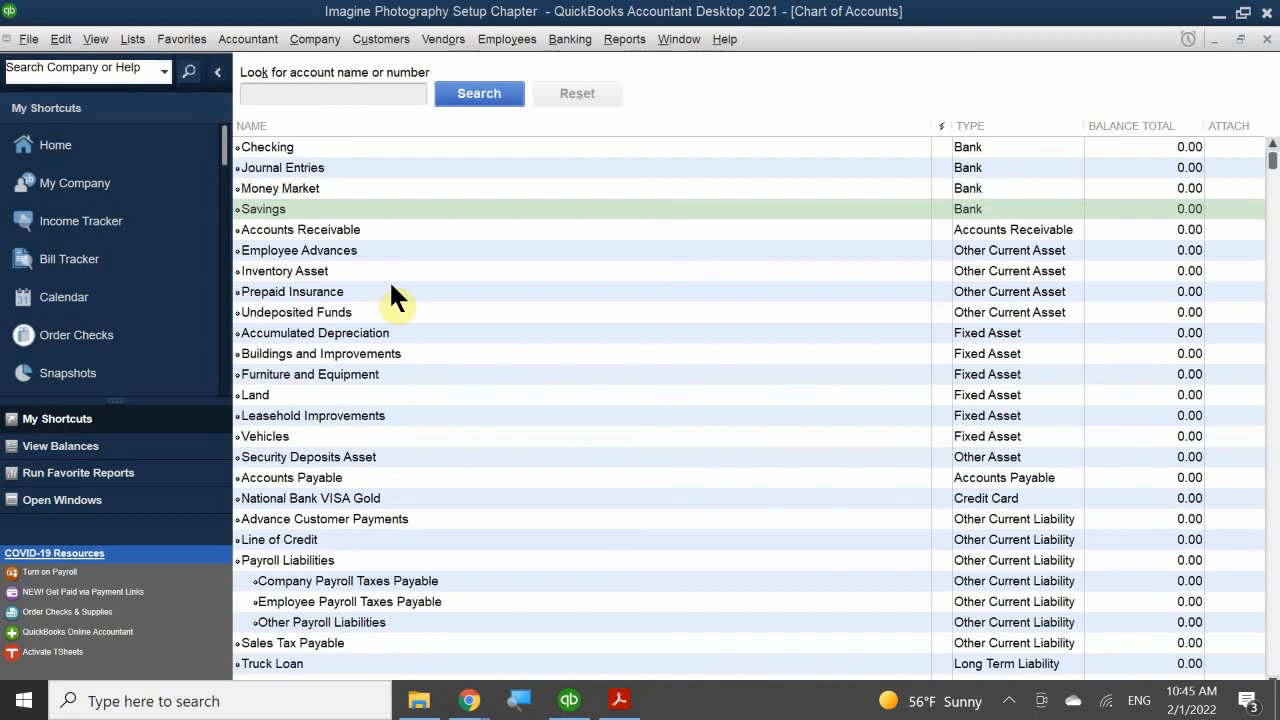
# Step: Turn on the use of account numbers in the company-wide Accounting preferences and save the preferences
pyautogui.click(61, 40)
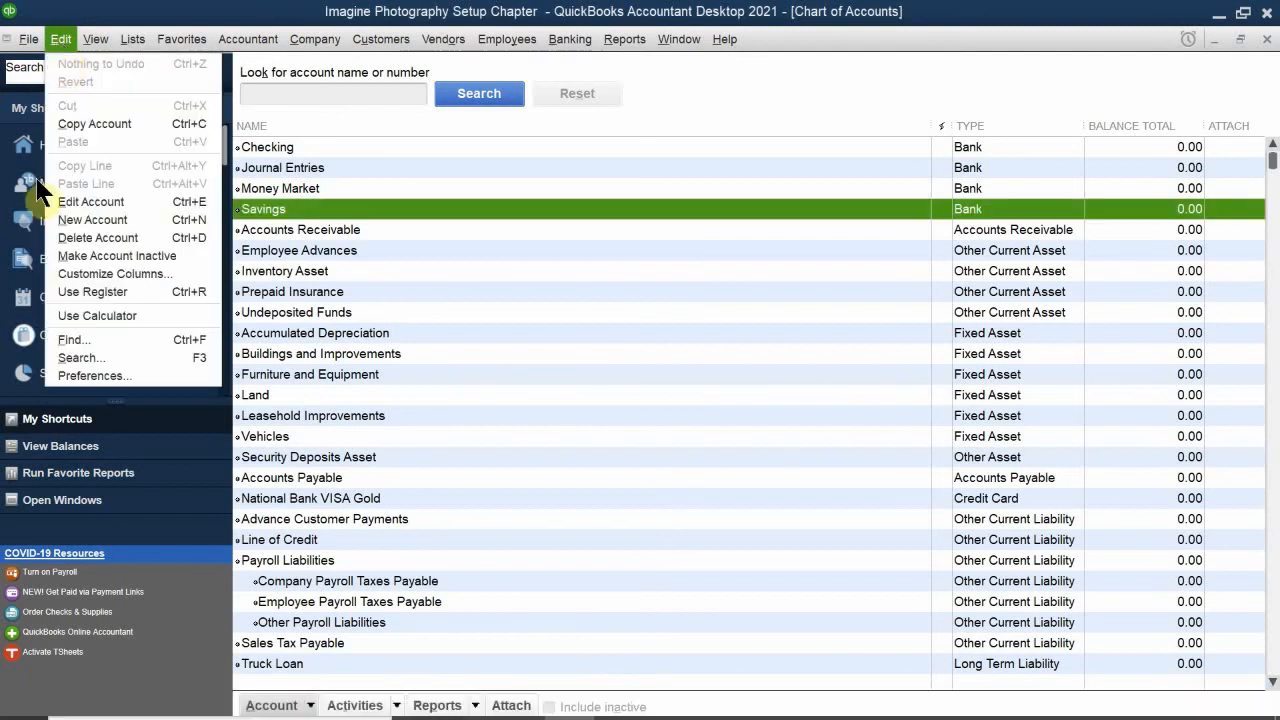
pyautogui.click(94, 375)
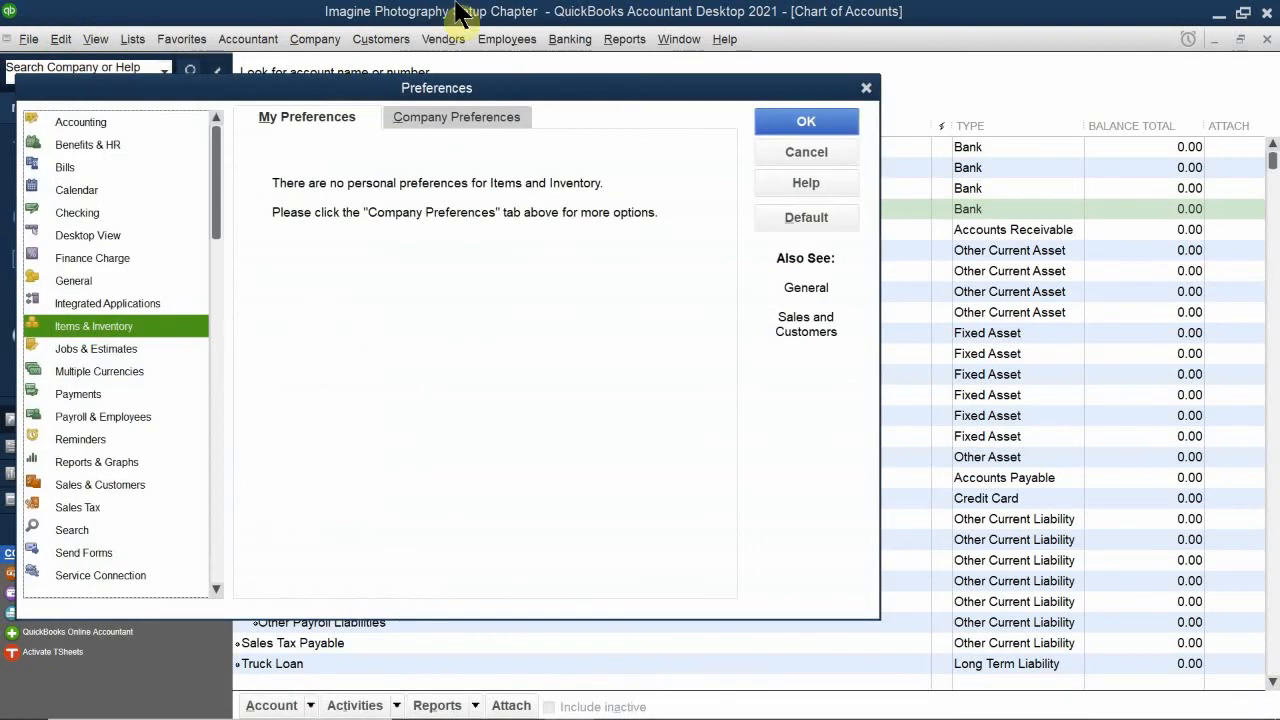
pyautogui.moveTo(346, 100); pyautogui.dragTo(563, 105)
pyautogui.click(309, 137)
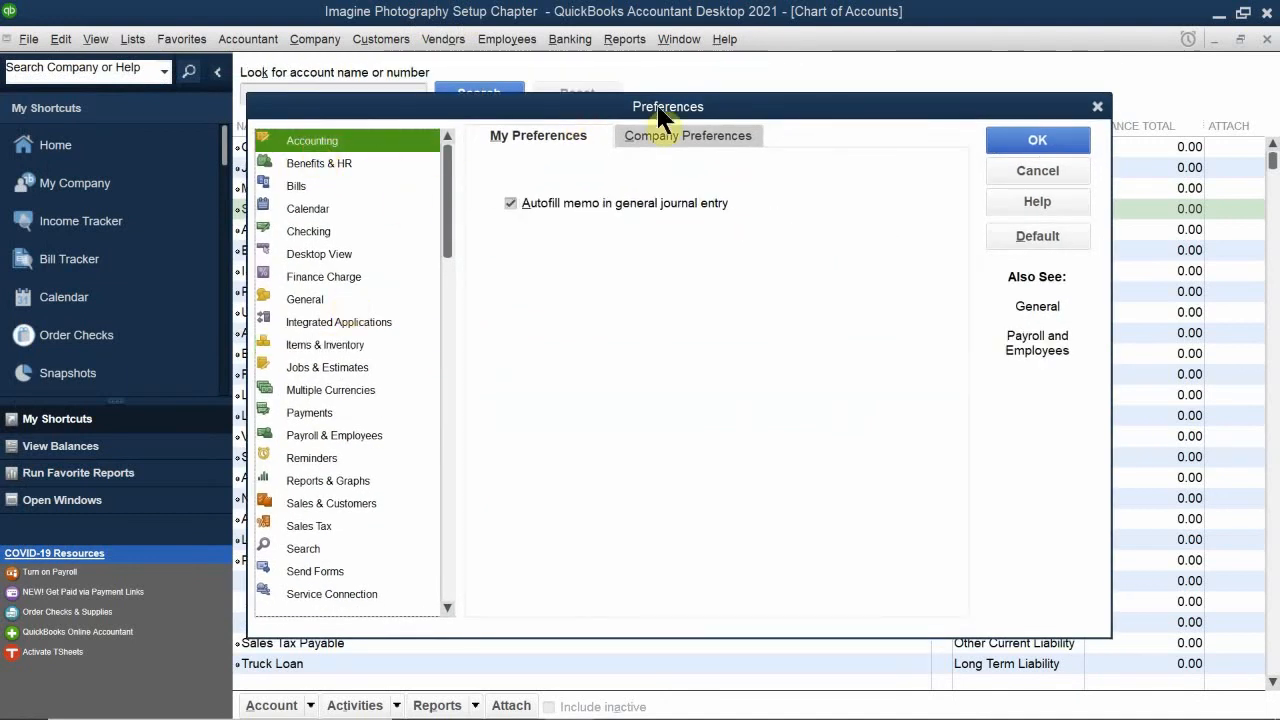
pyautogui.click(665, 135)
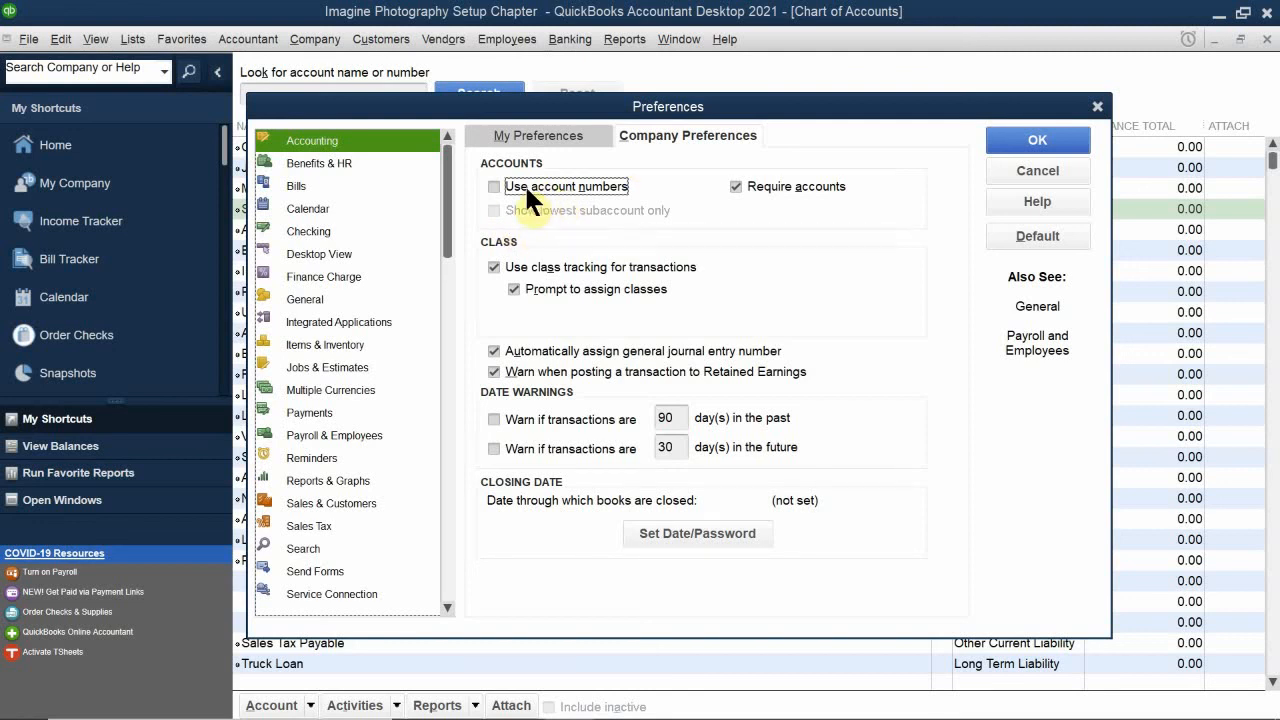
pyautogui.click(498, 185)
pyautogui.click(1030, 132)
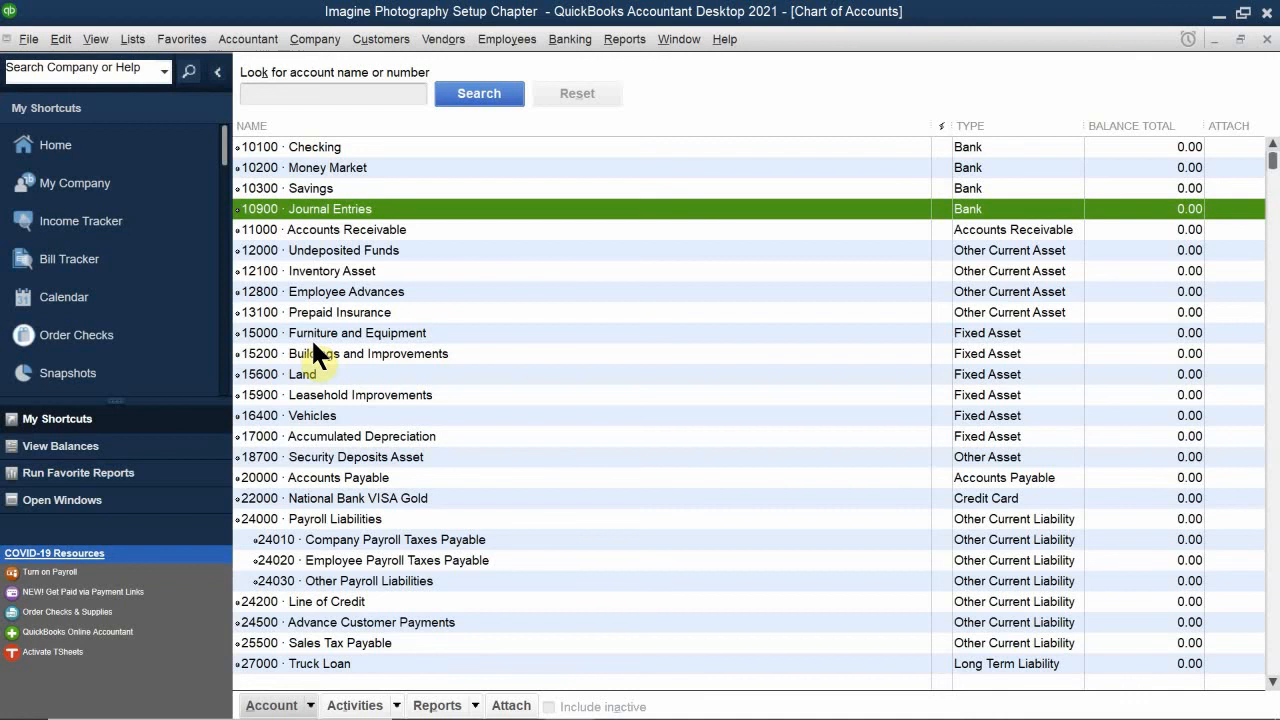
# Step: Examine the number ranges assigned to asset, liability, equity, income, cost of goods sold, expense and non-posting accounts
pyautogui.scroll(-5, 311, 337)
pyautogui.scroll(-1, 312, 342)
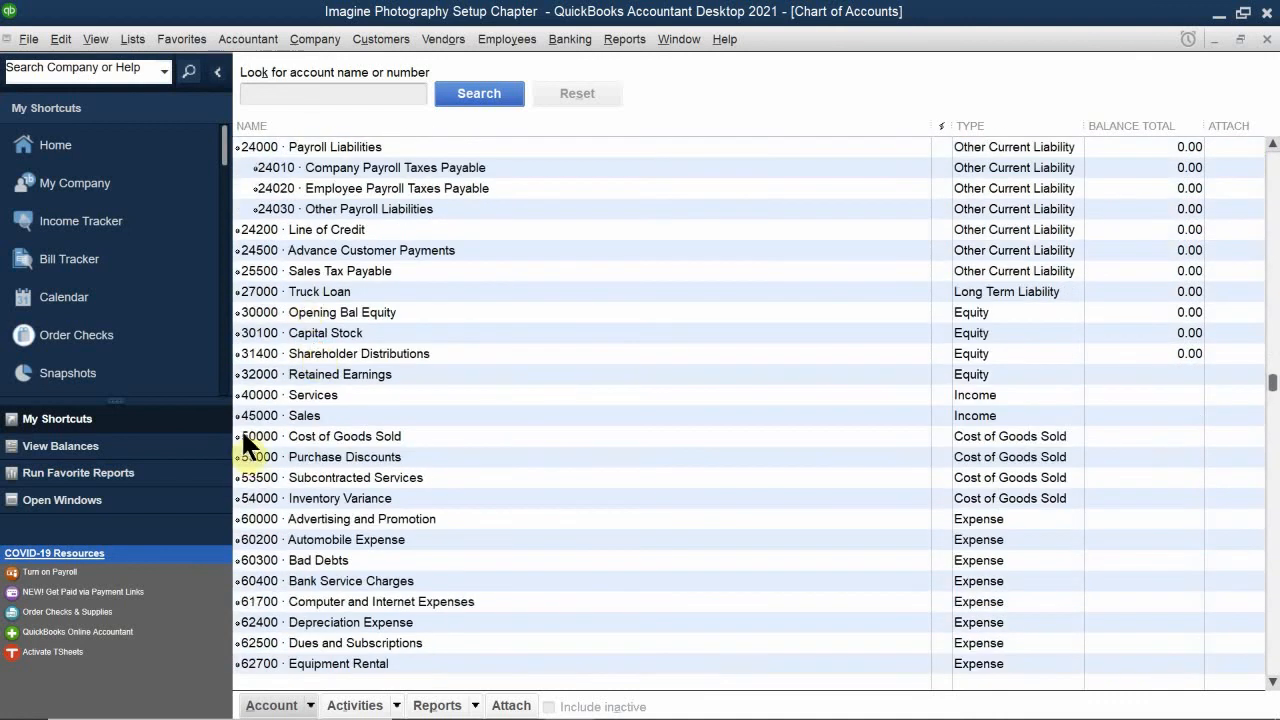
pyautogui.scroll(-4, 356, 362)
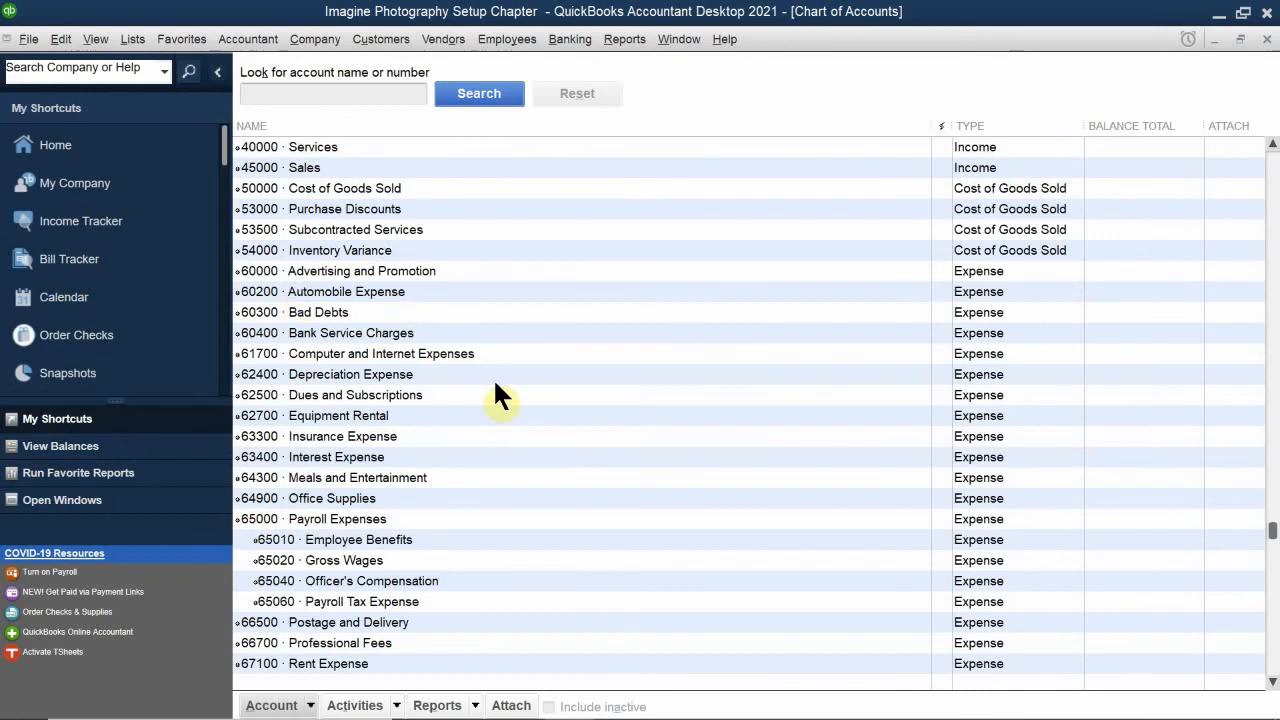
pyautogui.scroll(-4, 344, 432)
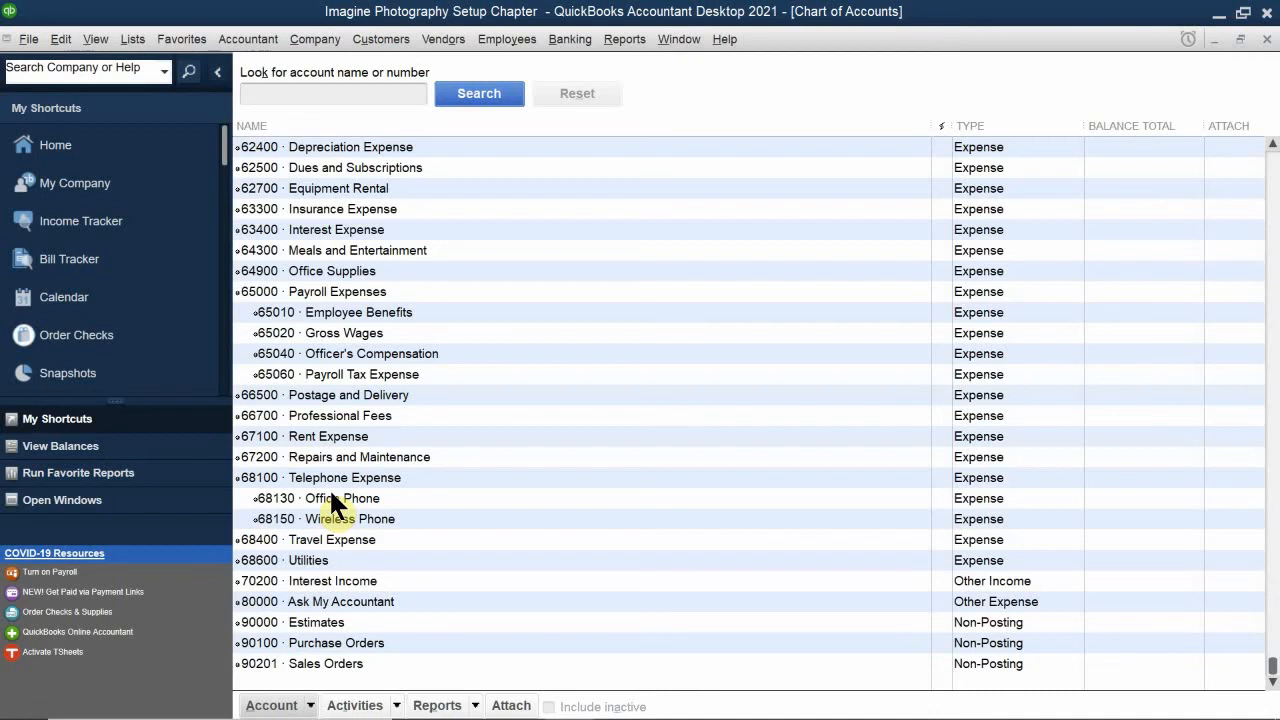
pyautogui.scroll(20, 331, 492)
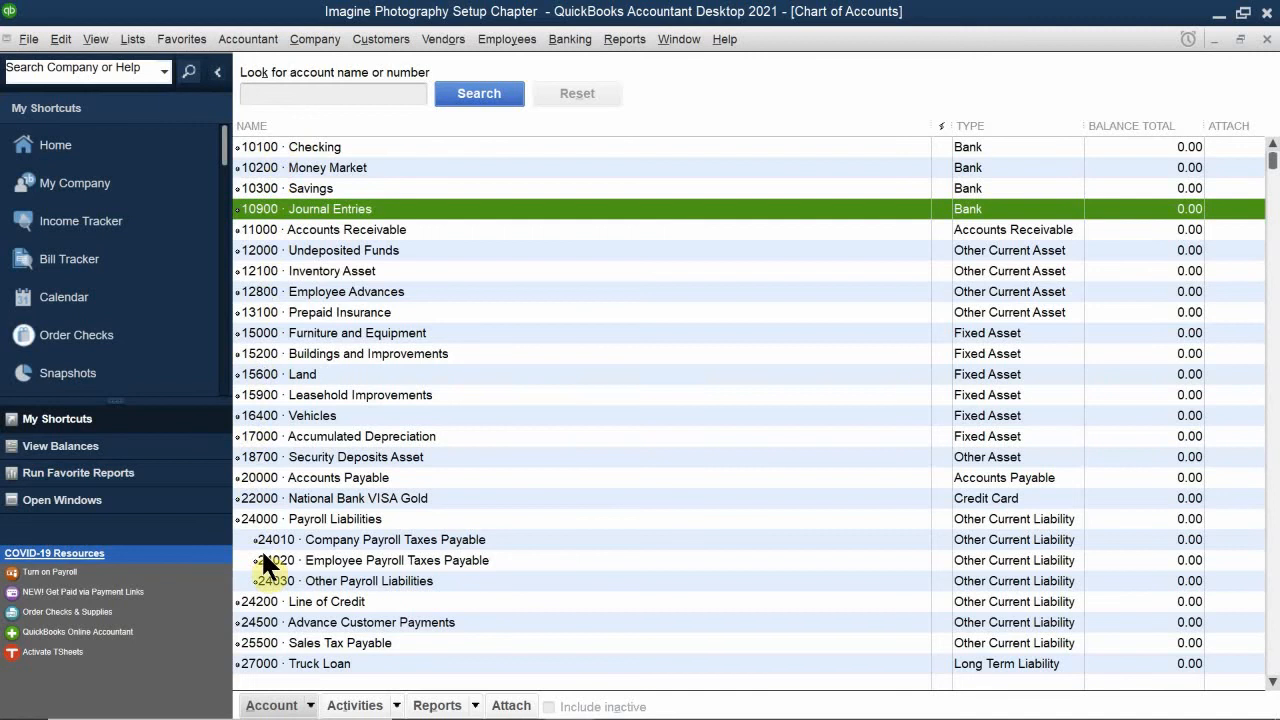
pyautogui.scroll(-4, 265, 565)
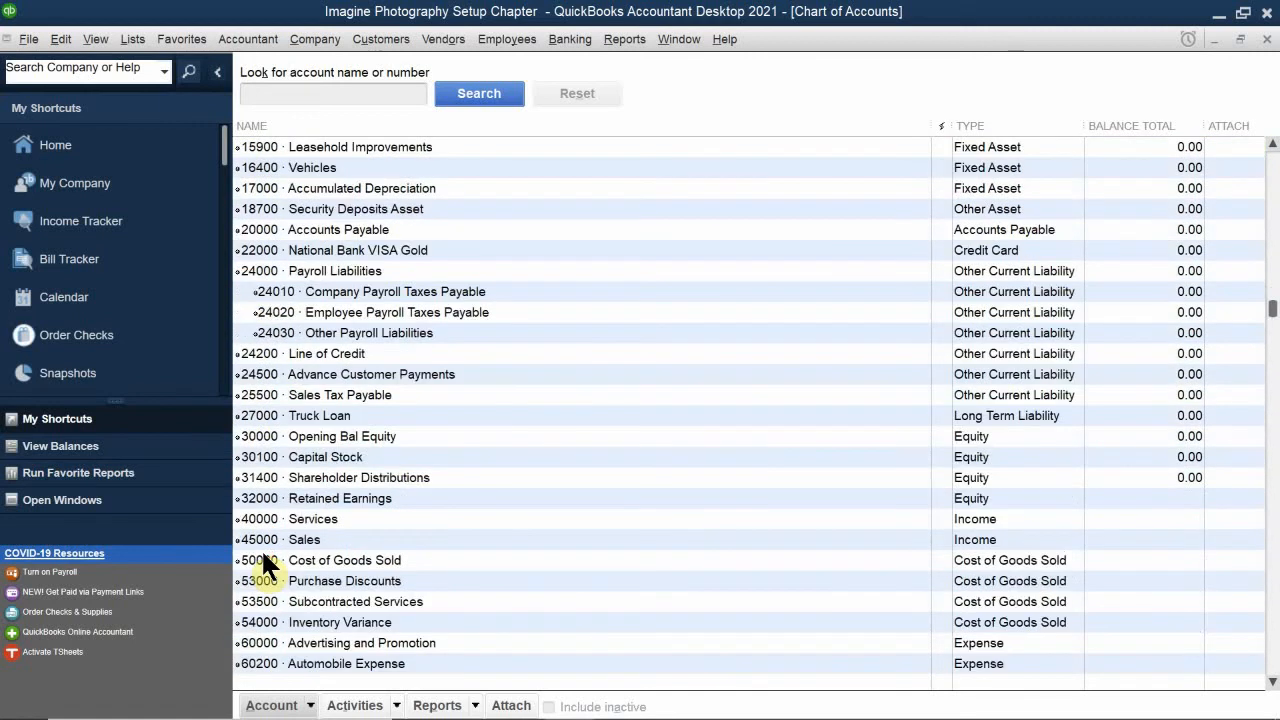
pyautogui.scroll(4, 262, 552)
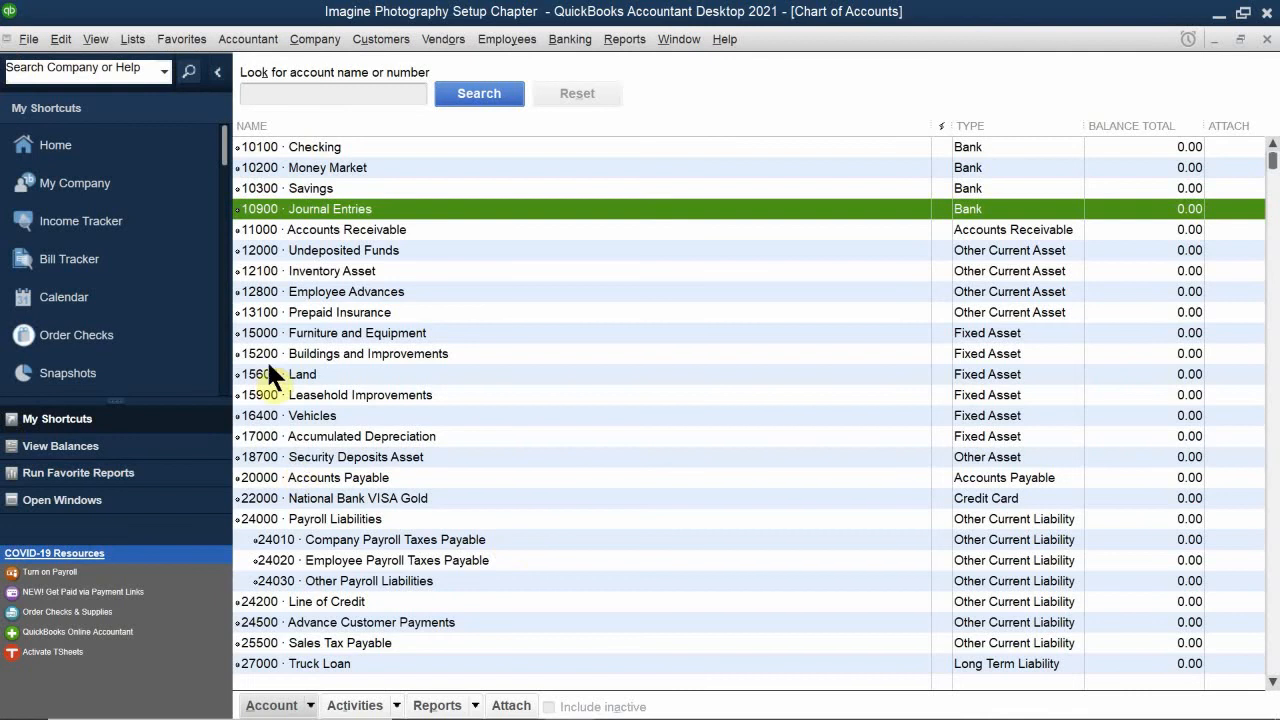
pyautogui.scroll(-5, 276, 410)
pyautogui.scroll(-9, 283, 425)
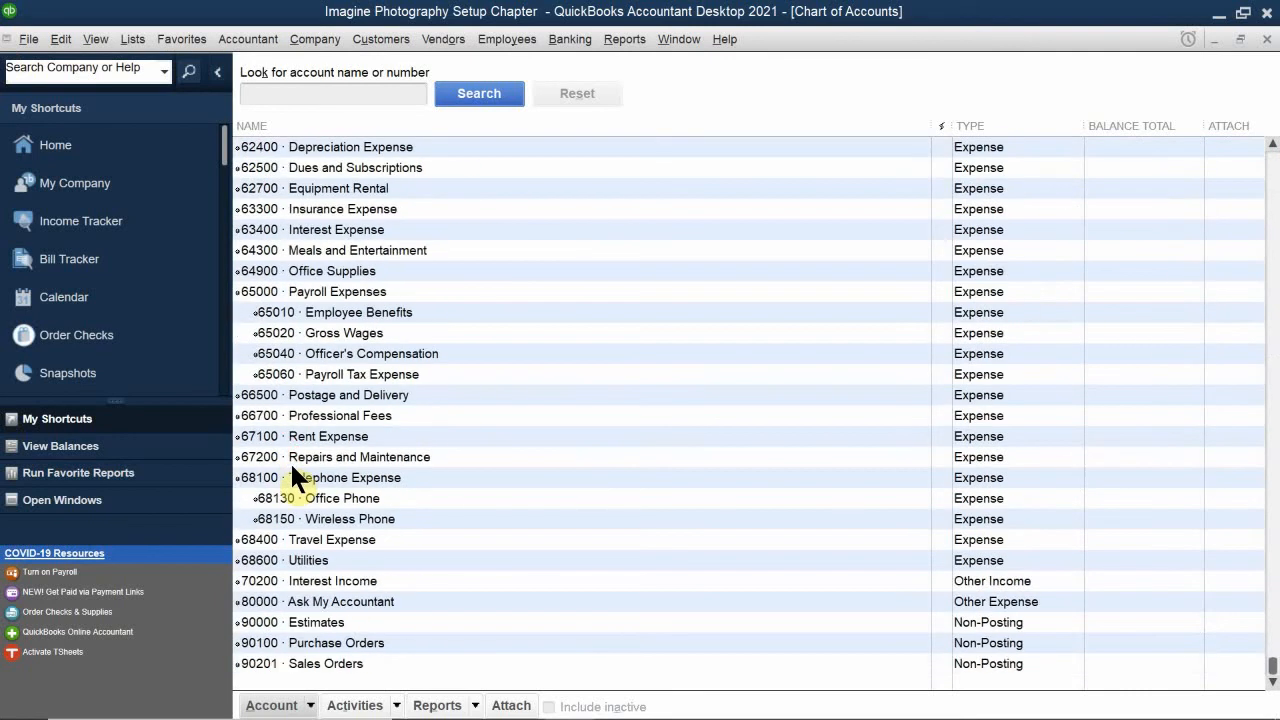
pyautogui.click(311, 706)
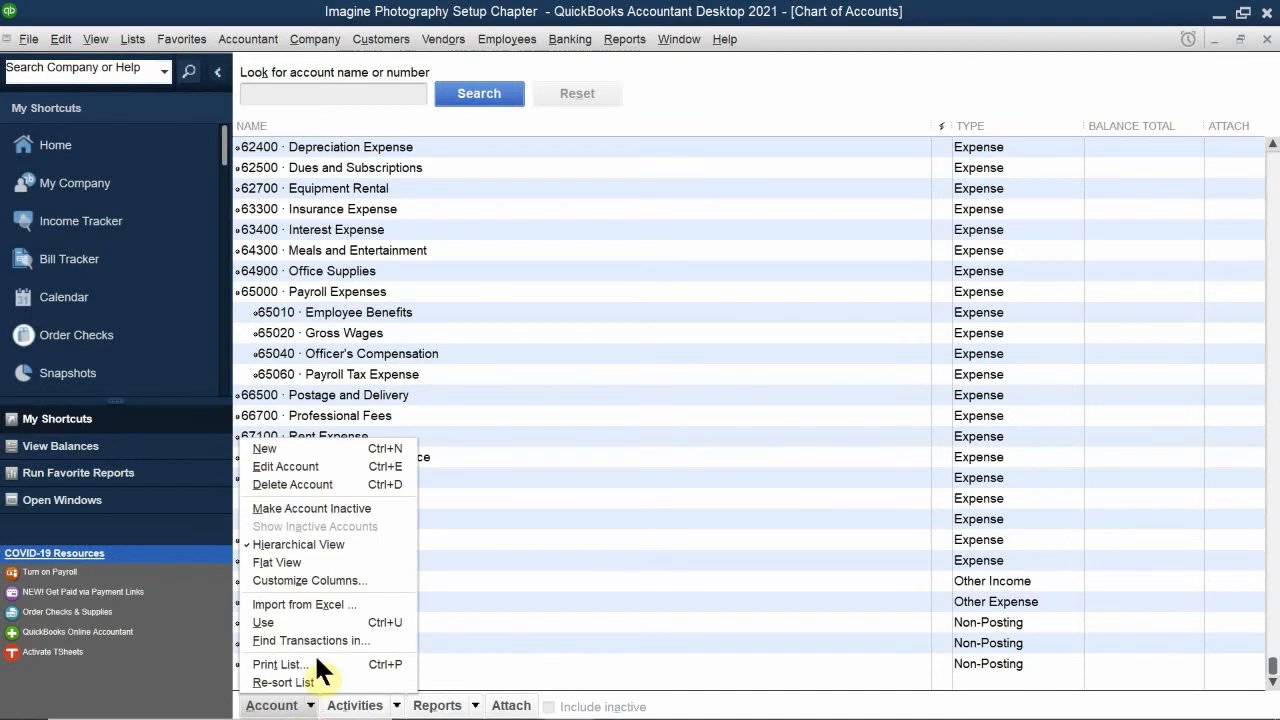
pyautogui.click(325, 448)
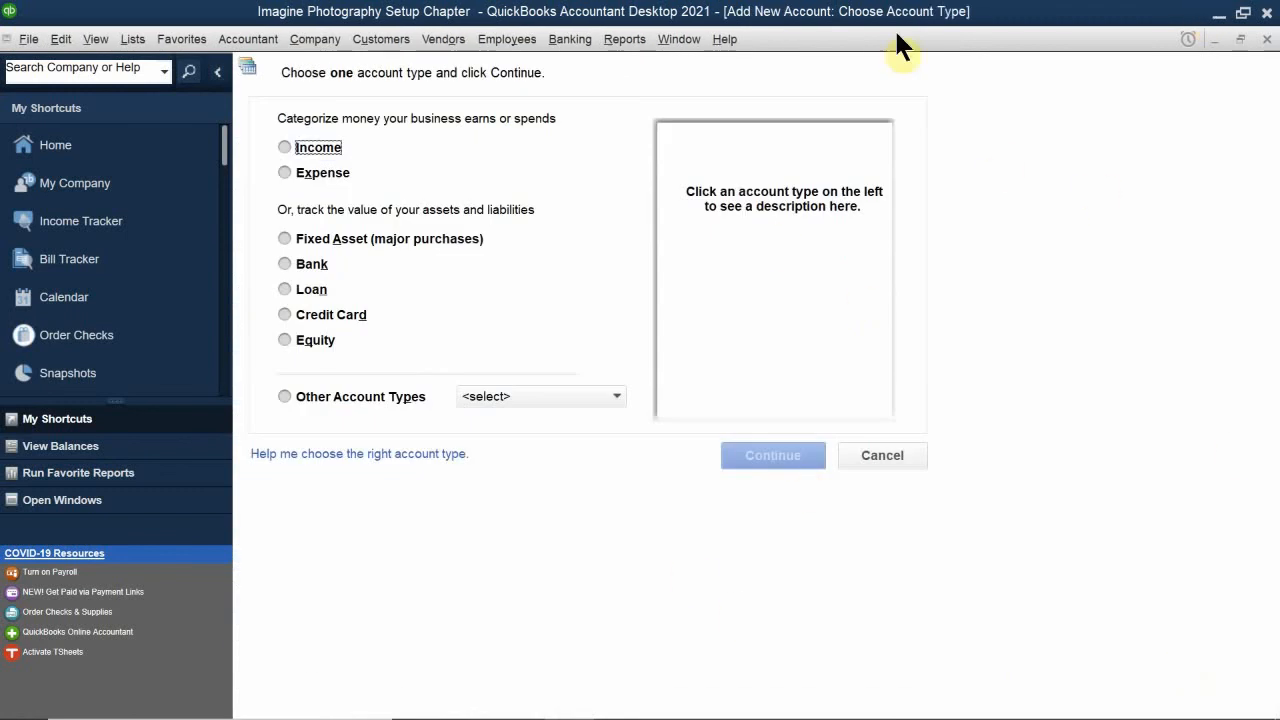
pyautogui.click(1266, 39)
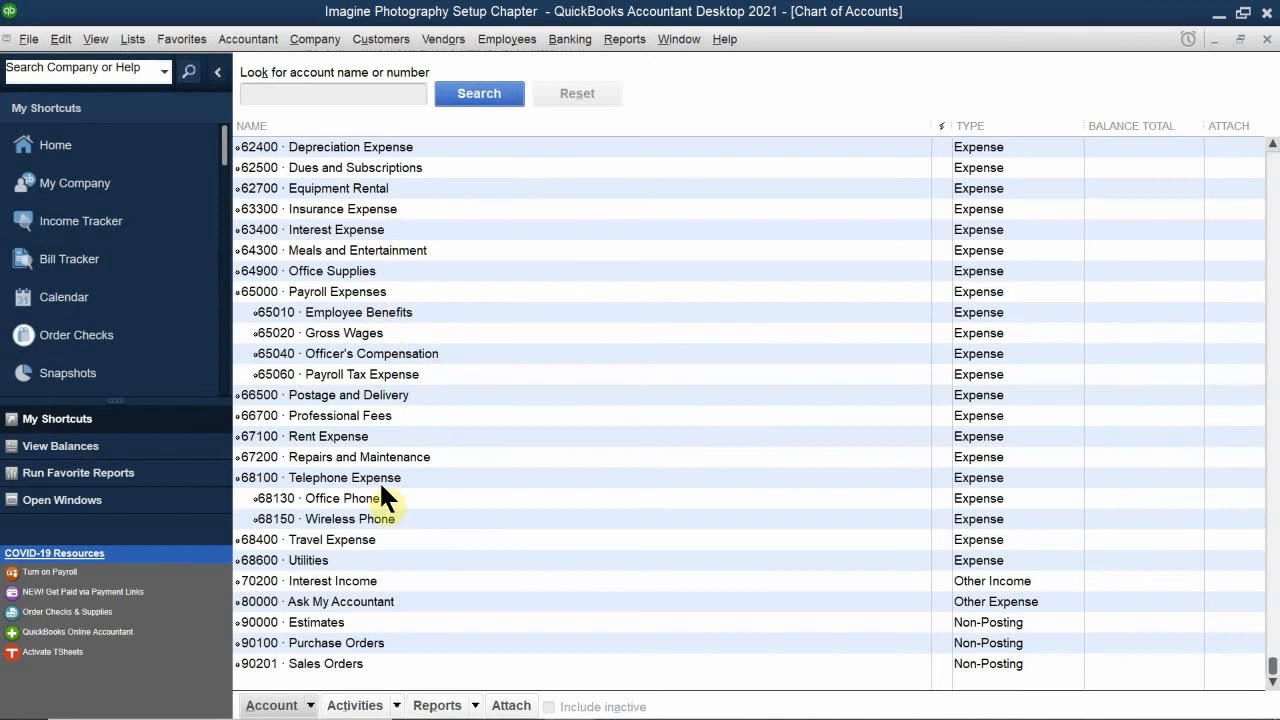
# Step: Start a new account from the Chart of Accounts, look through the other account types, and choose Expense as its type
pyautogui.rightClick(481, 291)
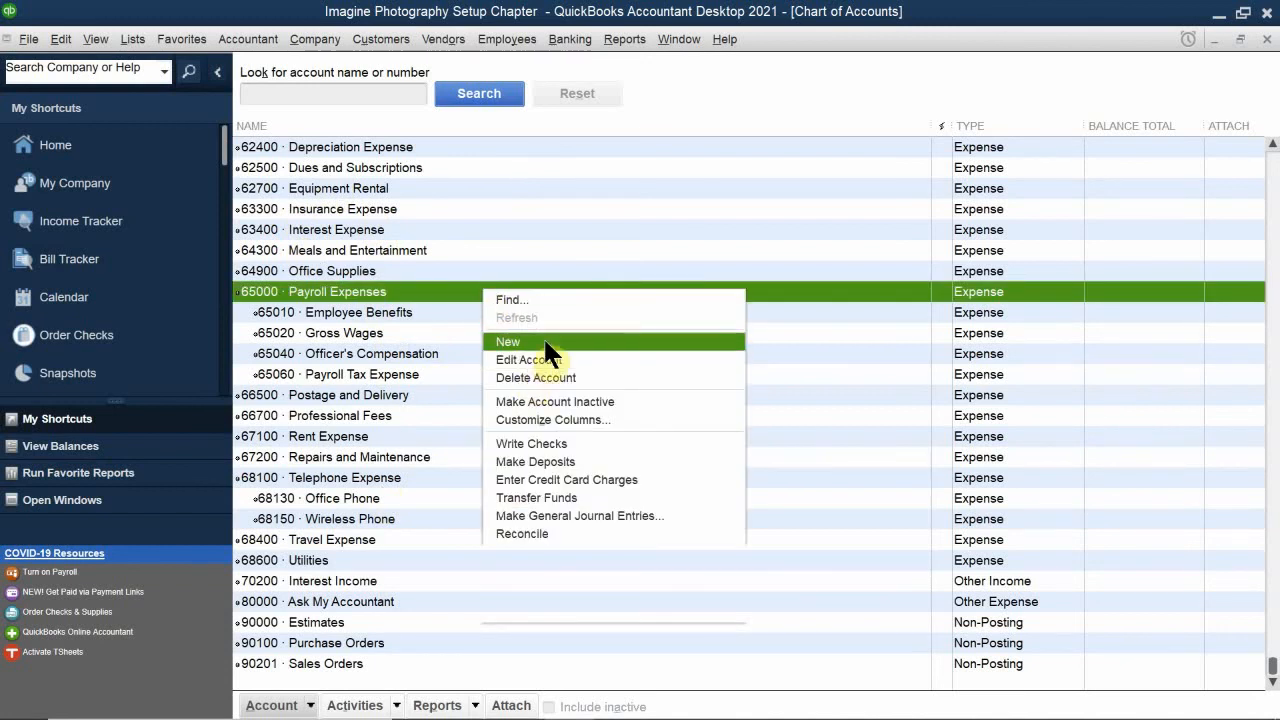
pyautogui.click(545, 342)
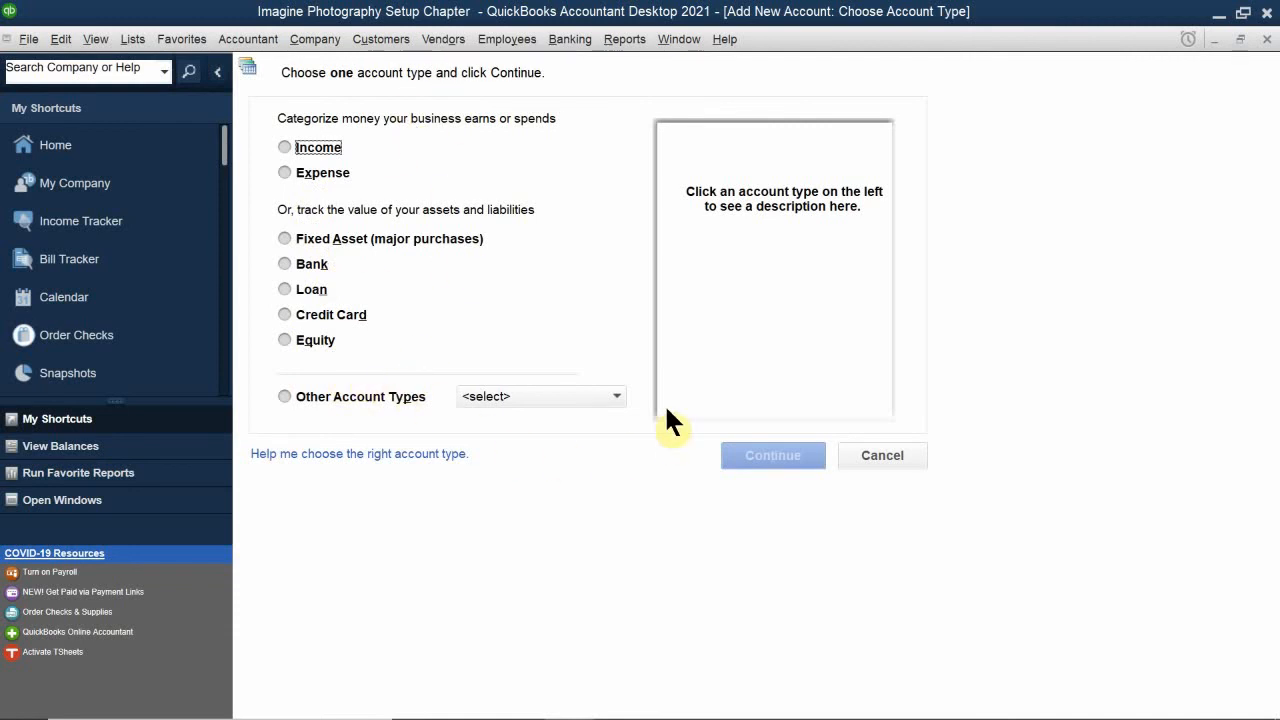
pyautogui.click(616, 395)
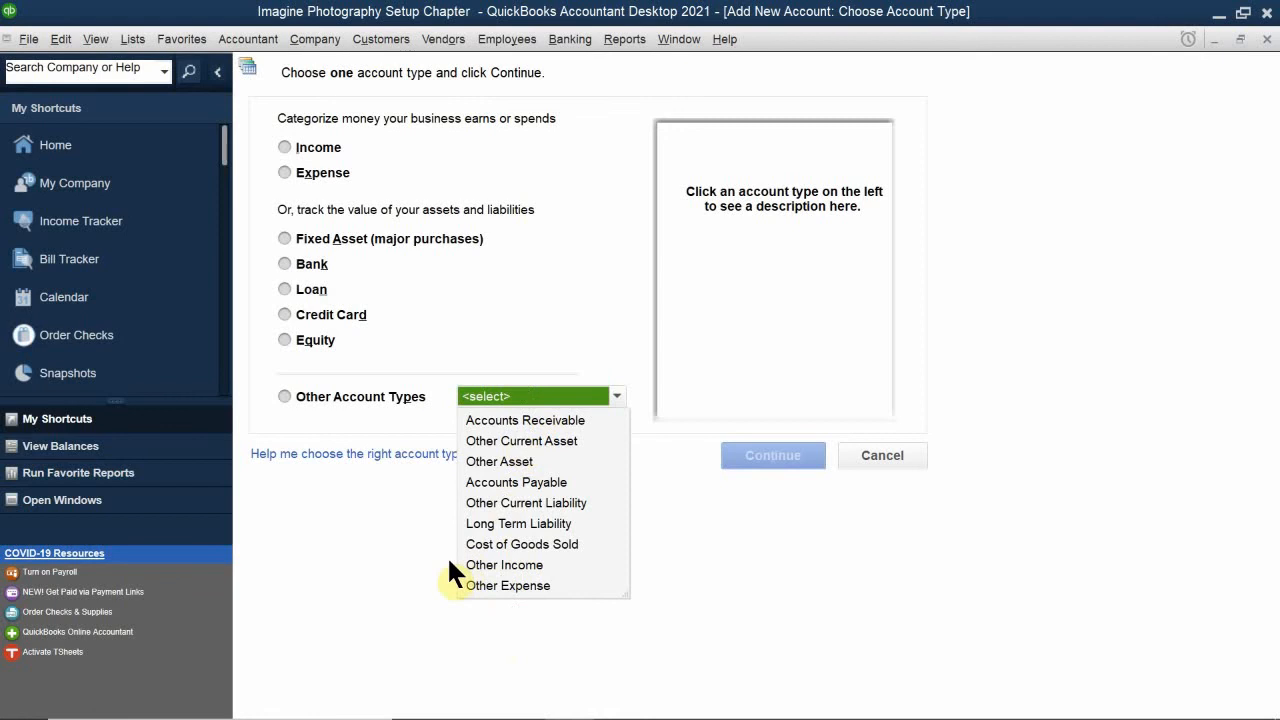
pyautogui.click(402, 530)
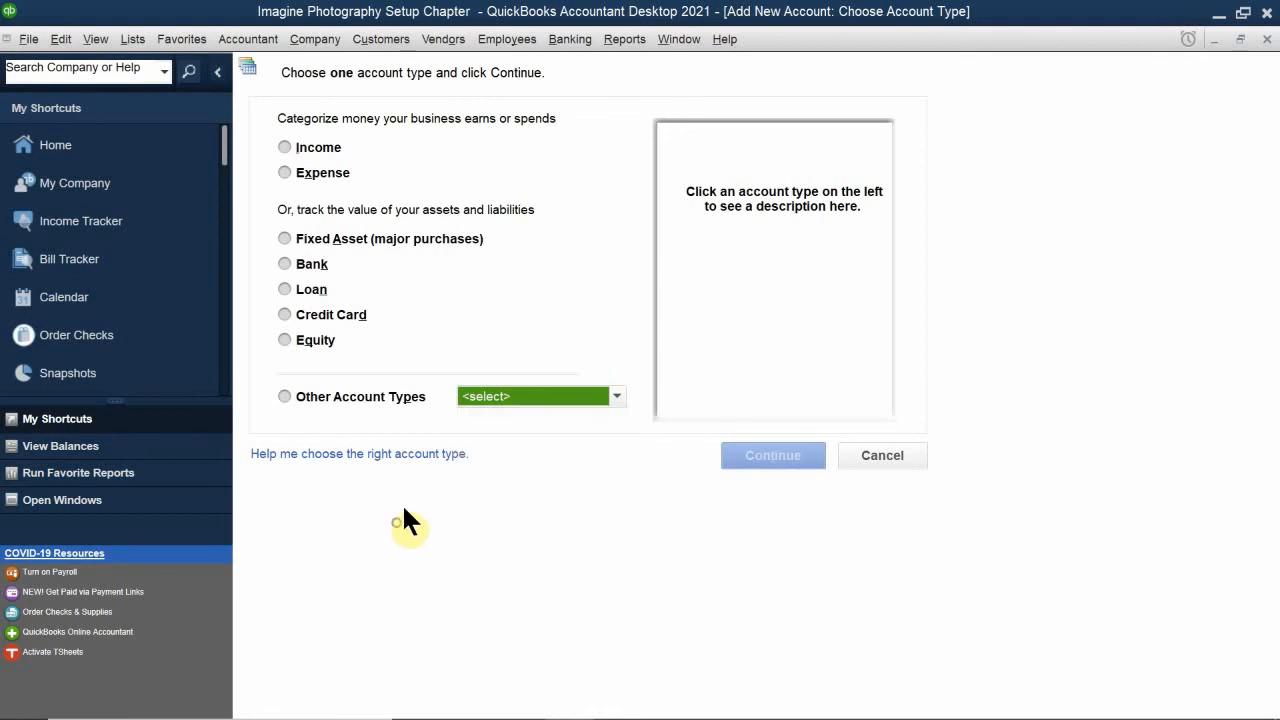
pyautogui.click(305, 170)
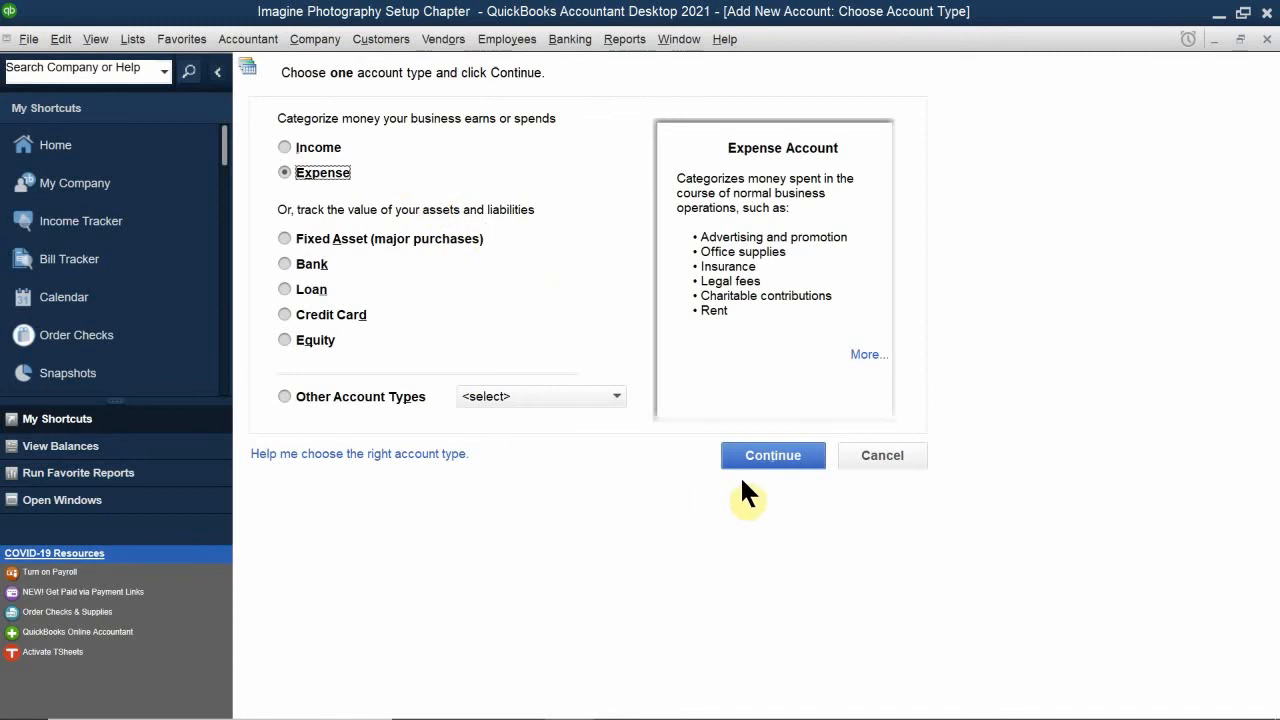
pyautogui.click(772, 456)
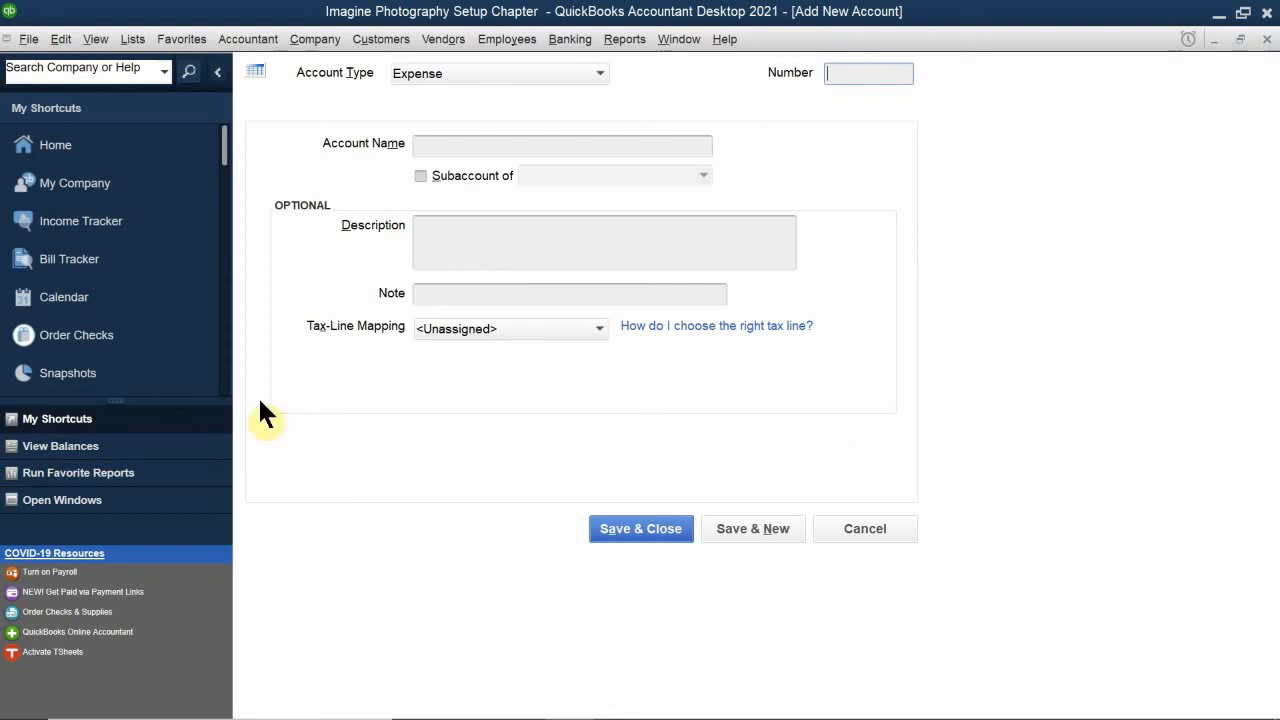
# Step: Name the new expense account Software
pyautogui.click(436, 143)
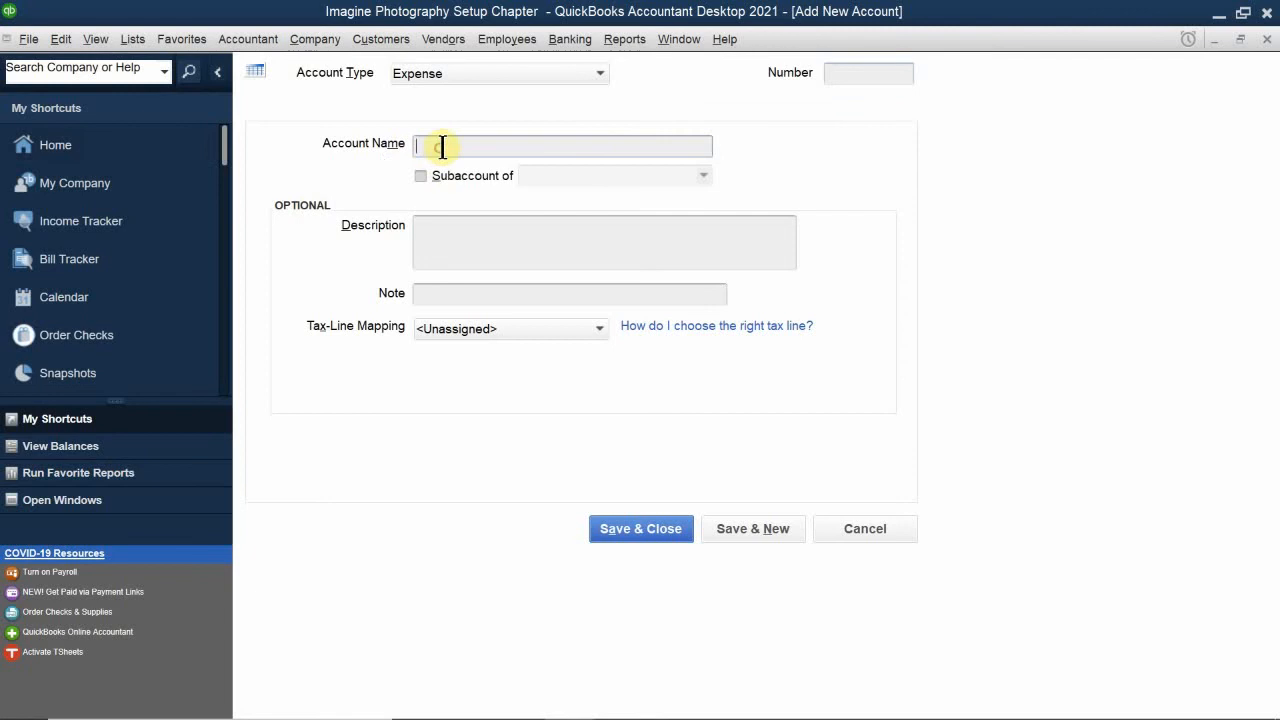
pyautogui.write('Sp')
pyautogui.write('ftware')
# Step: Describe the account as Computer Software and save it without an account number
pyautogui.click(448, 240)
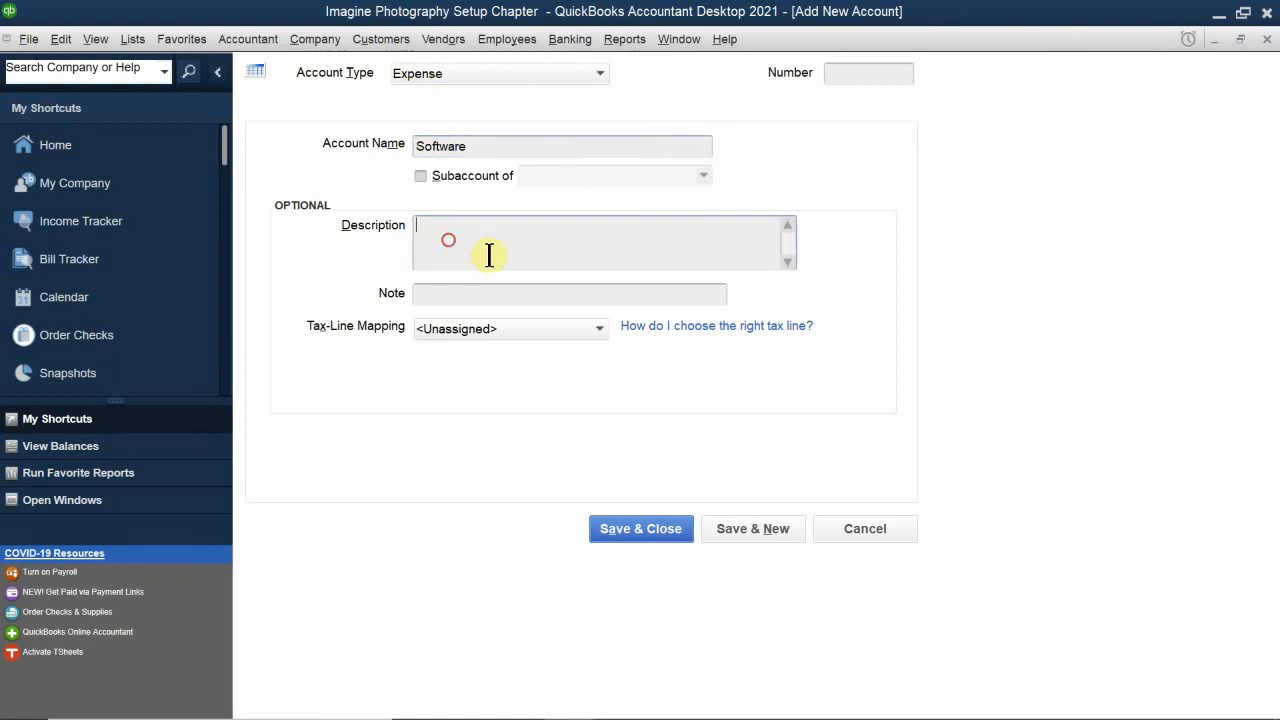
pyautogui.write('Computer So')
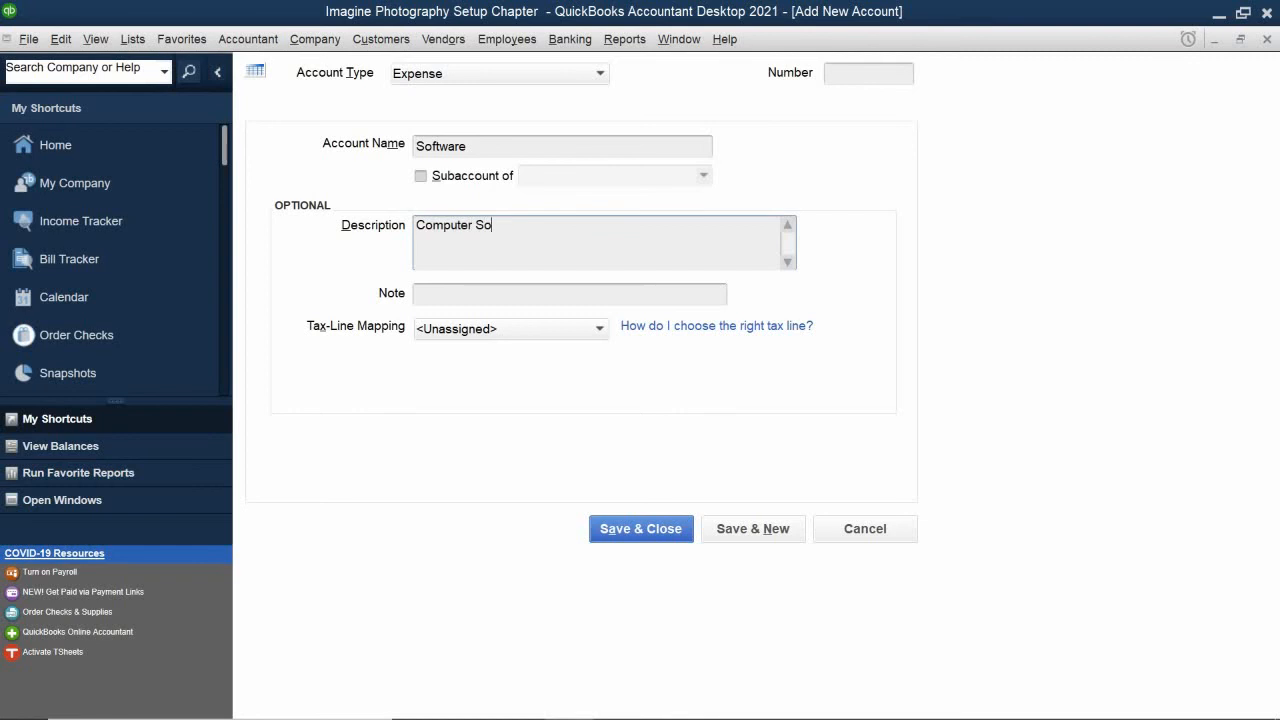
pyautogui.write('fteare')
pyautogui.press('BackSpace')
pyautogui.press('BackSpace')
pyautogui.press('BackSpace')
pyautogui.press('BackSpace')
pyautogui.write('ware')
pyautogui.click(634, 524)
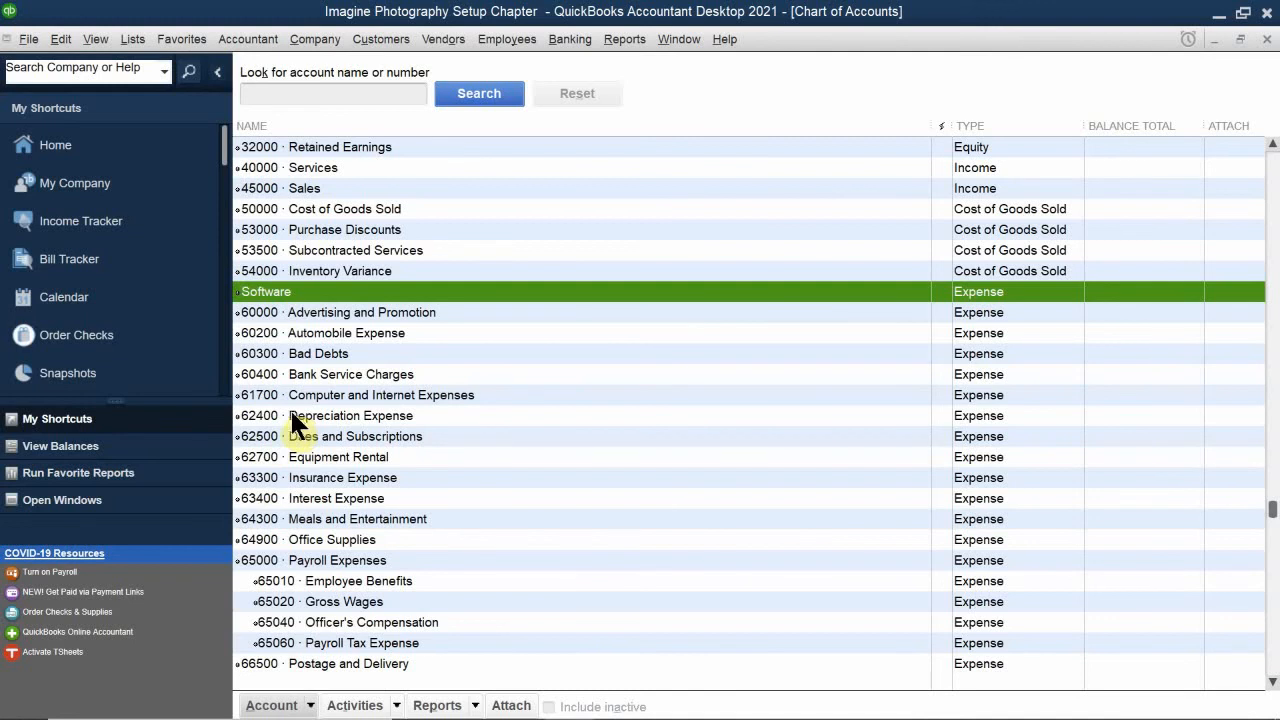
# Step: Edit the unnumbered Software expense account, assign it the number 67300 and save the change
pyautogui.rightClick(295, 279)
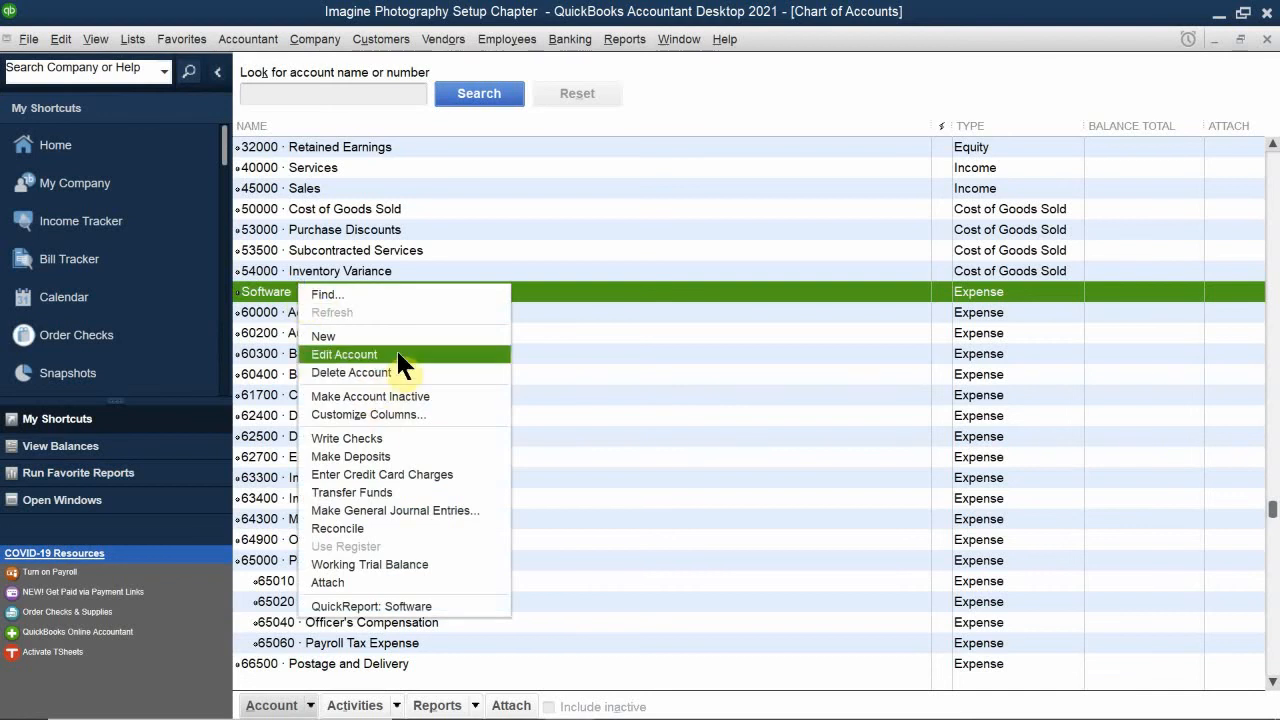
pyautogui.click(267, 287)
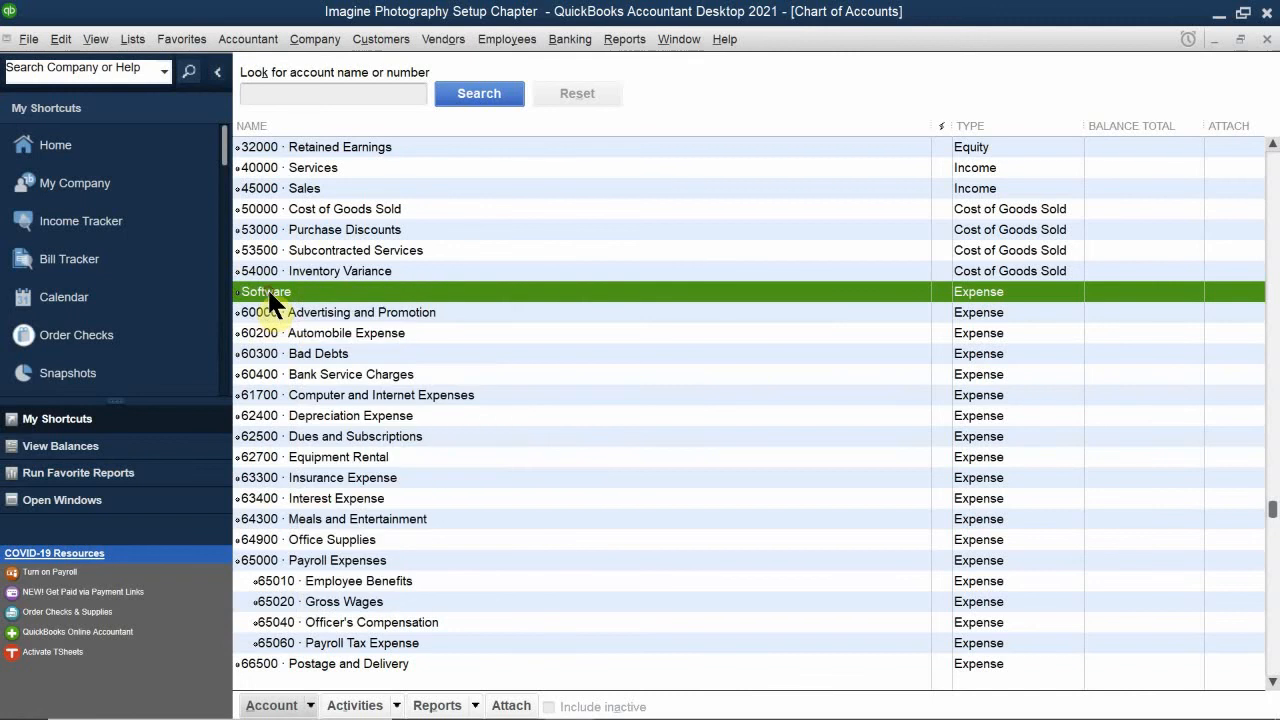
pyautogui.click(247, 704)
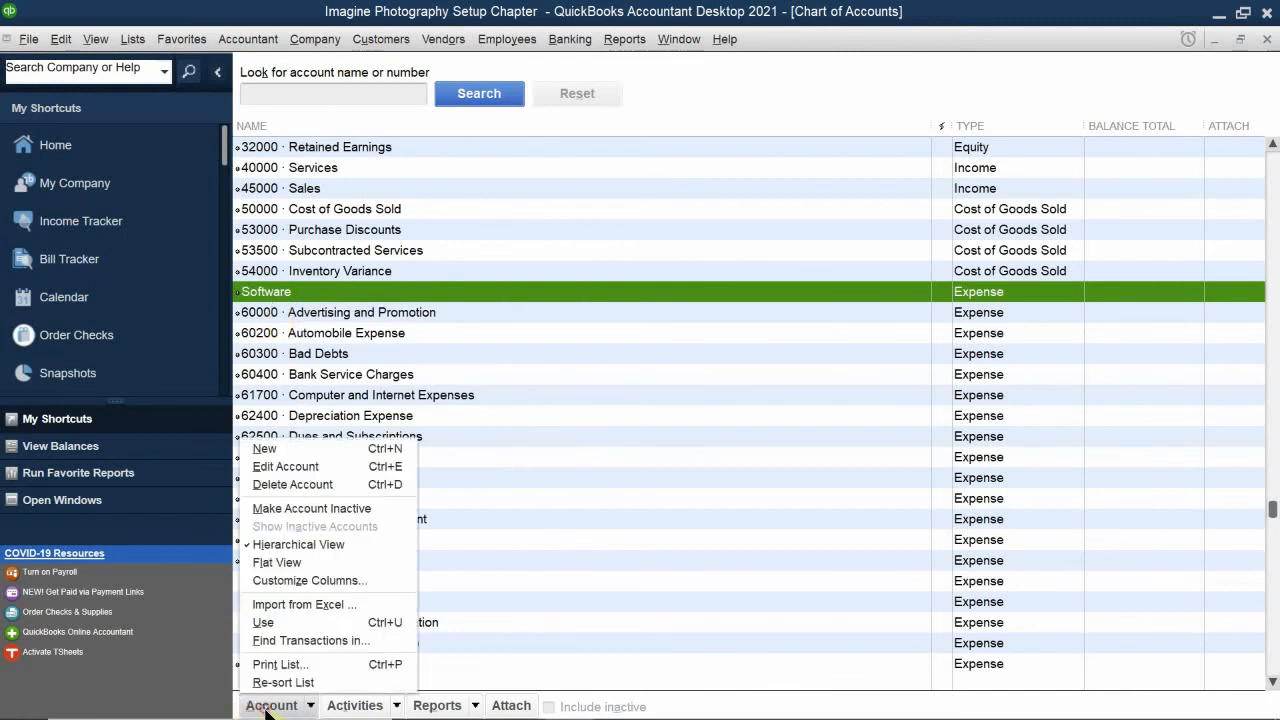
pyautogui.click(303, 469)
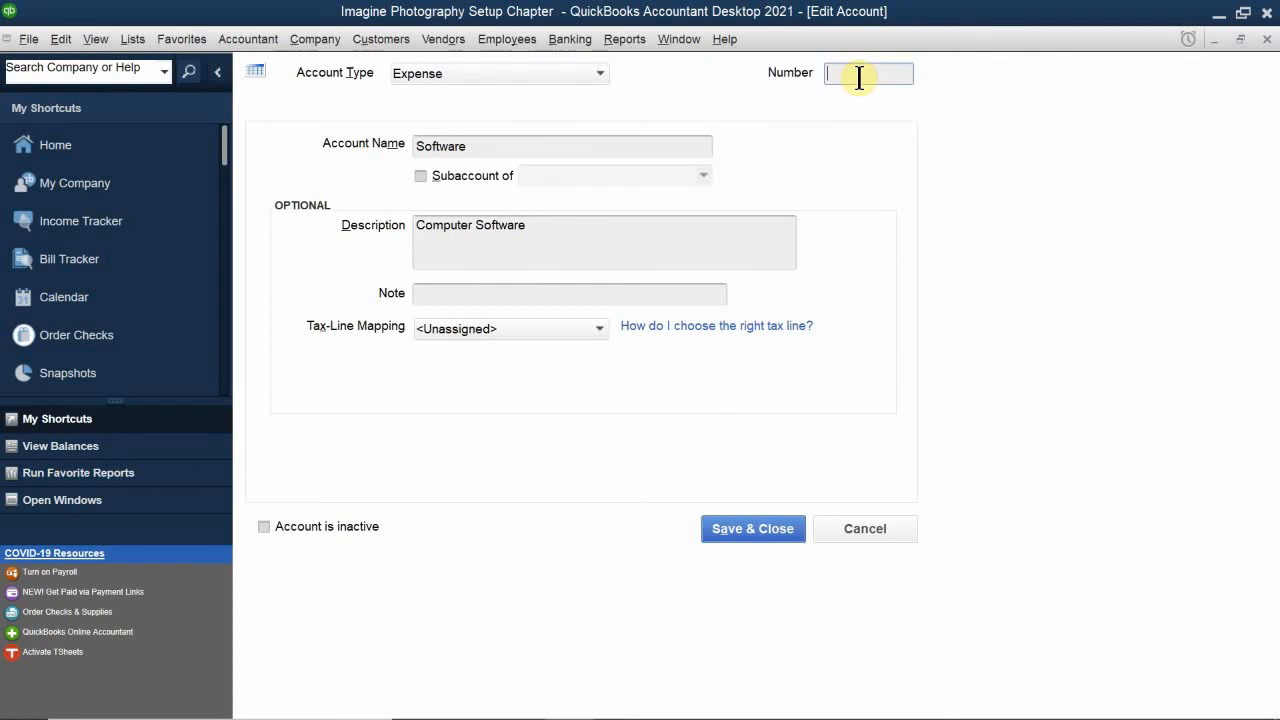
pyautogui.write('67300')
pyautogui.click(760, 529)
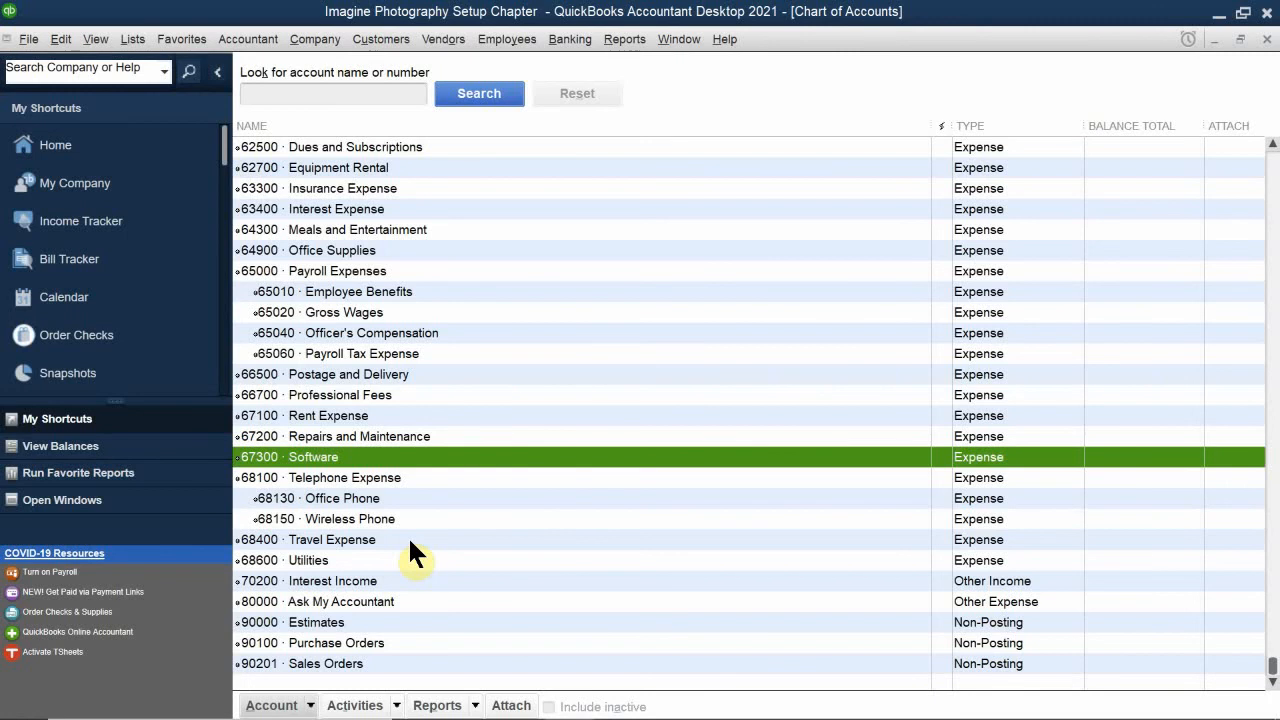
pyautogui.click(317, 539)
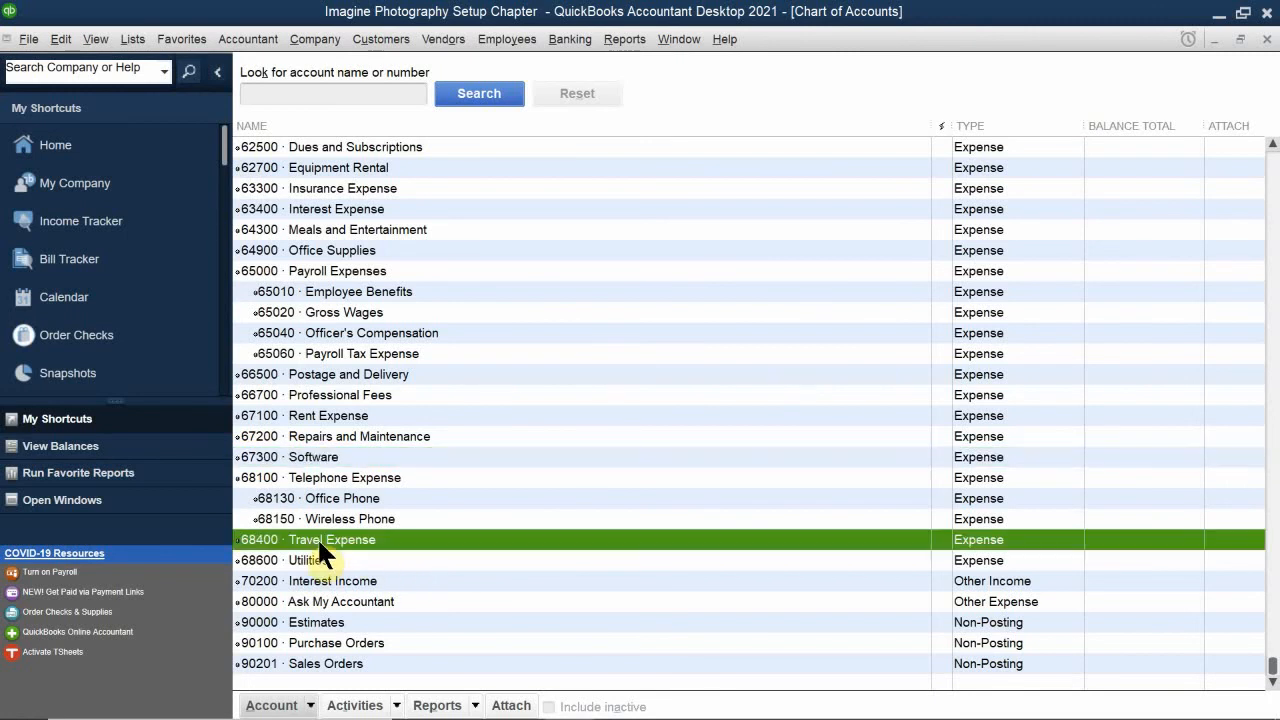
pyautogui.rightClick(317, 537)
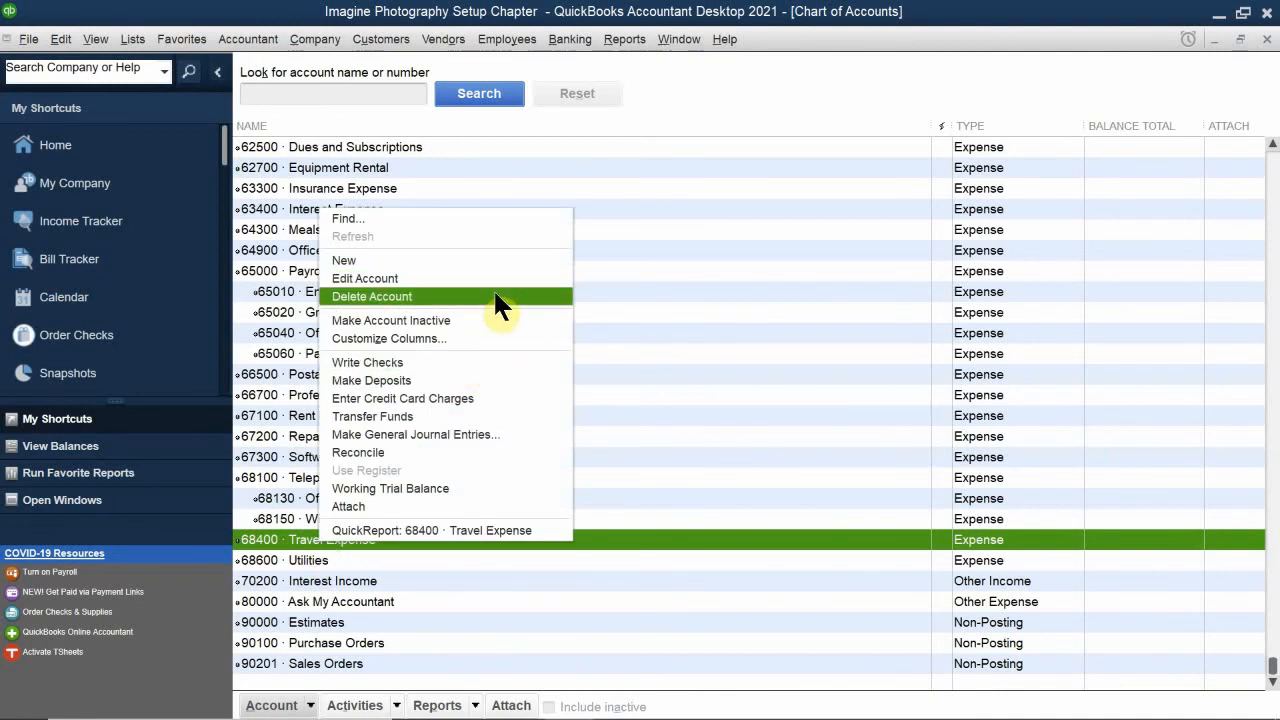
pyautogui.click(272, 705)
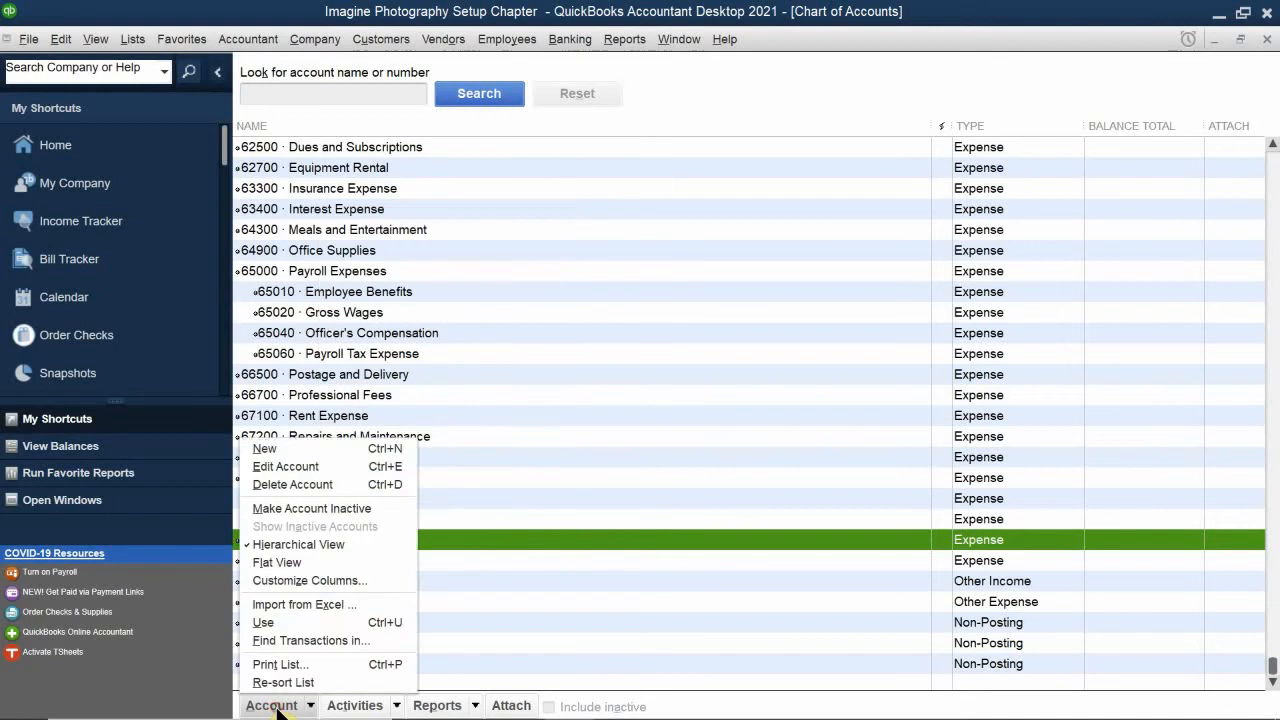
pyautogui.click(277, 706)
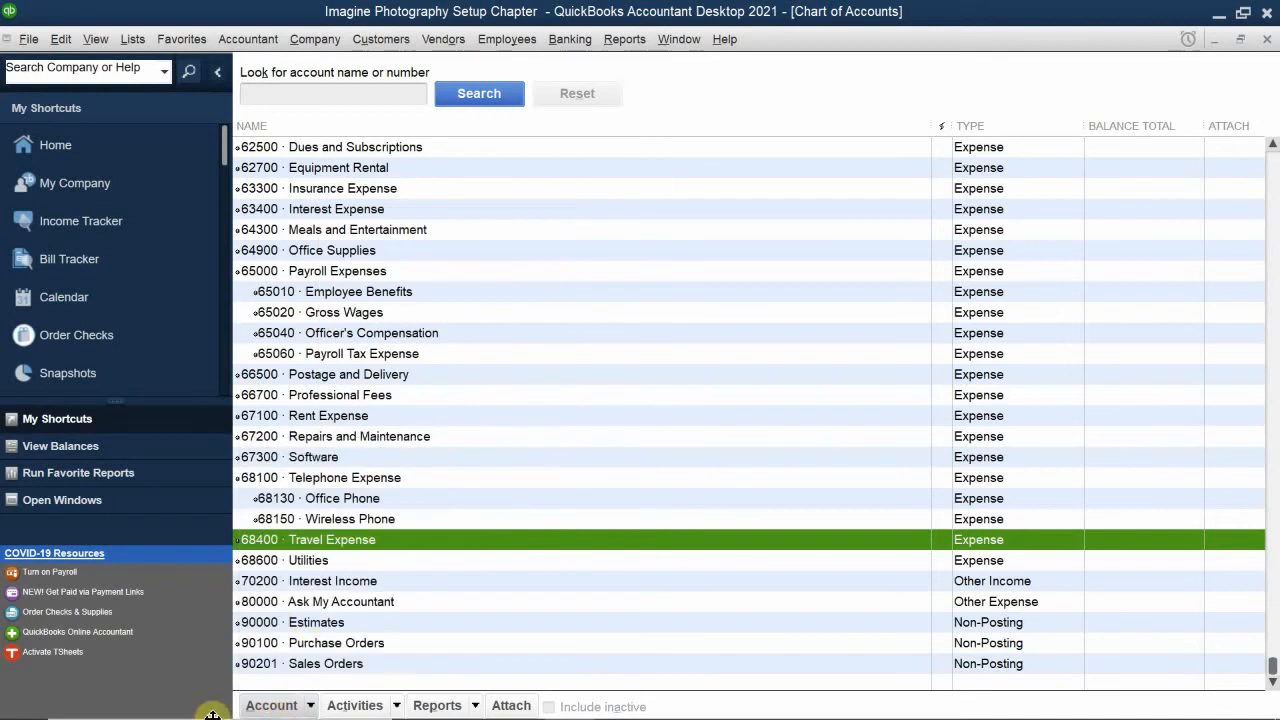
pyautogui.click(469, 557)
pyautogui.click(411, 539)
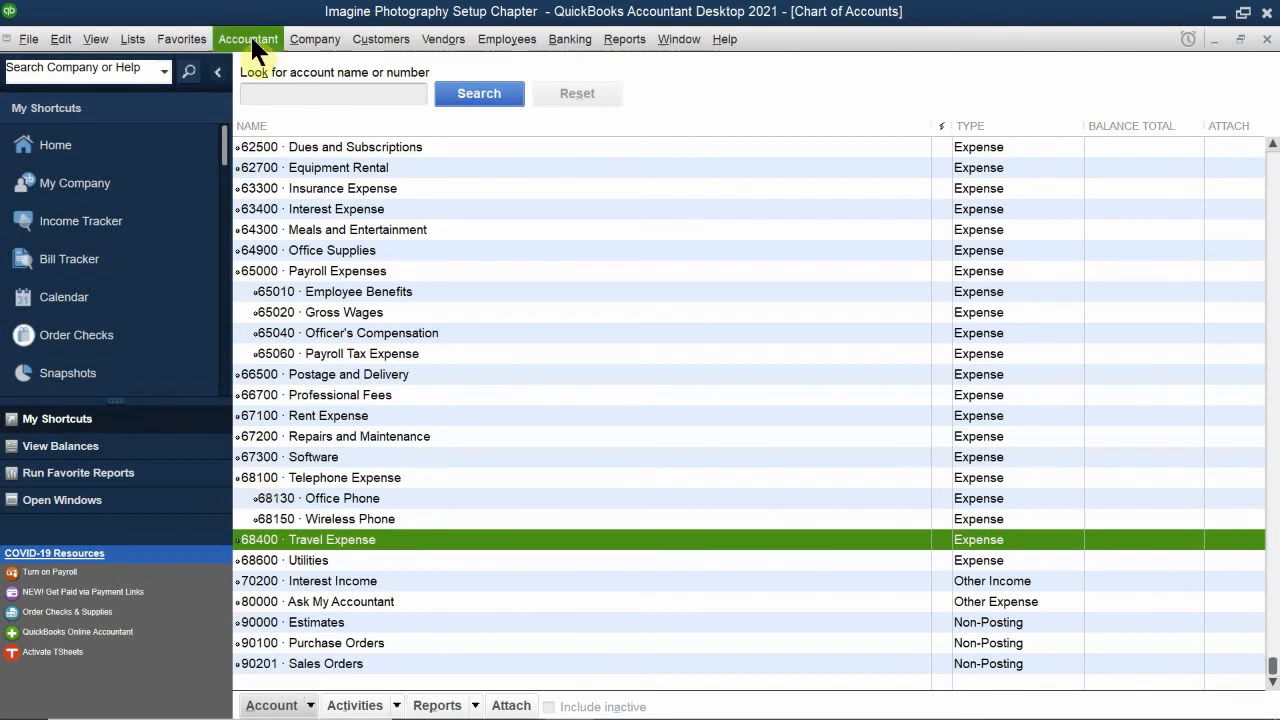
# Step: Make the Software expense account inactive in the Chart of Accounts
pyautogui.scroll(15, 496, 288)
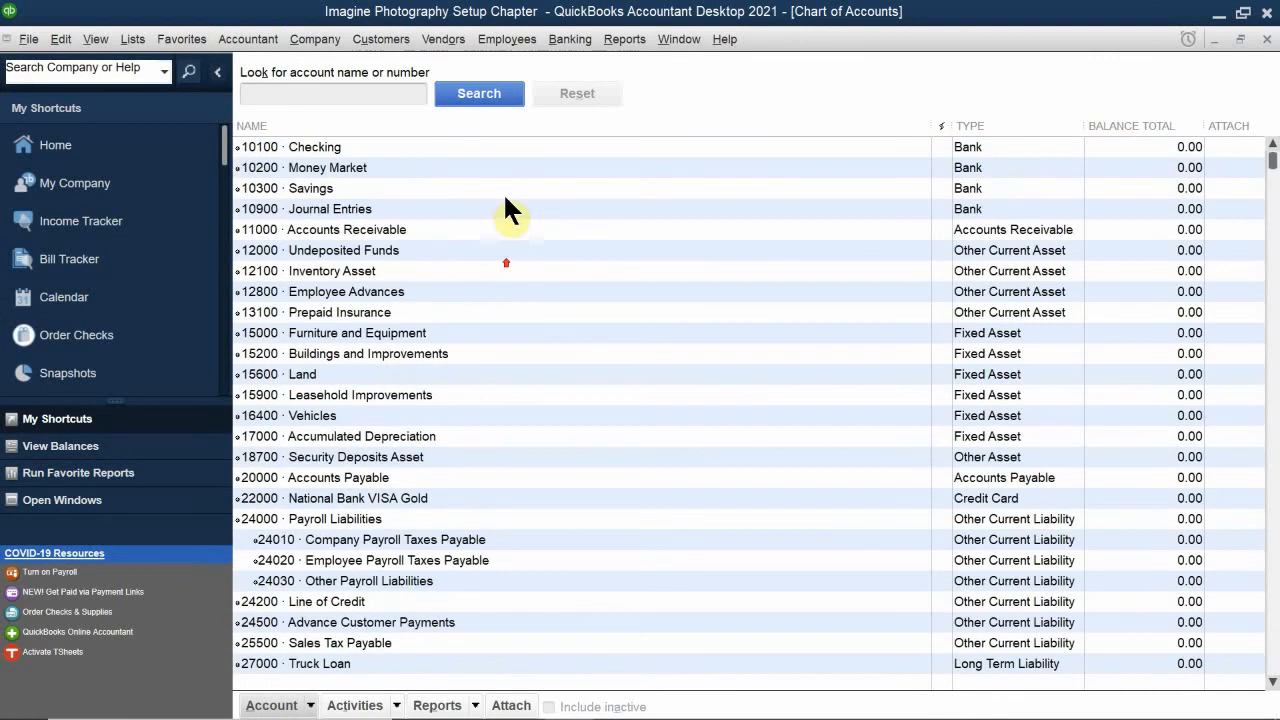
pyautogui.scroll(-15, 505, 205)
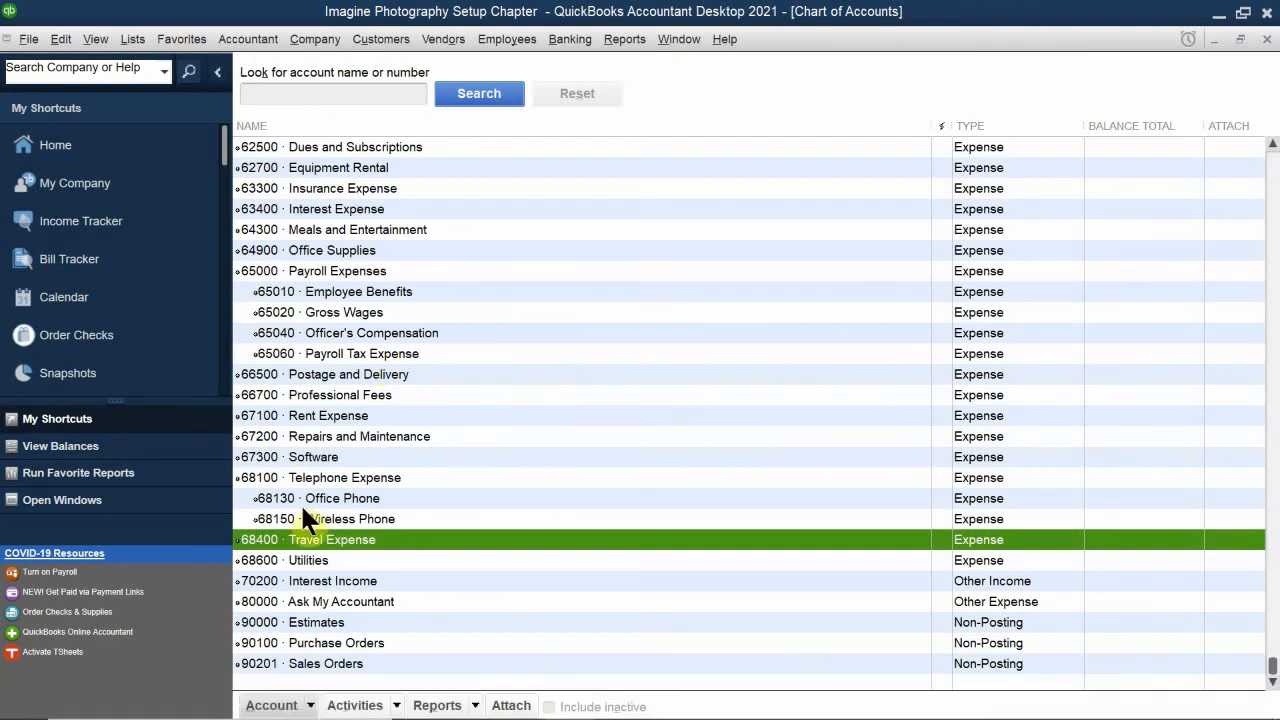
pyautogui.click(312, 457)
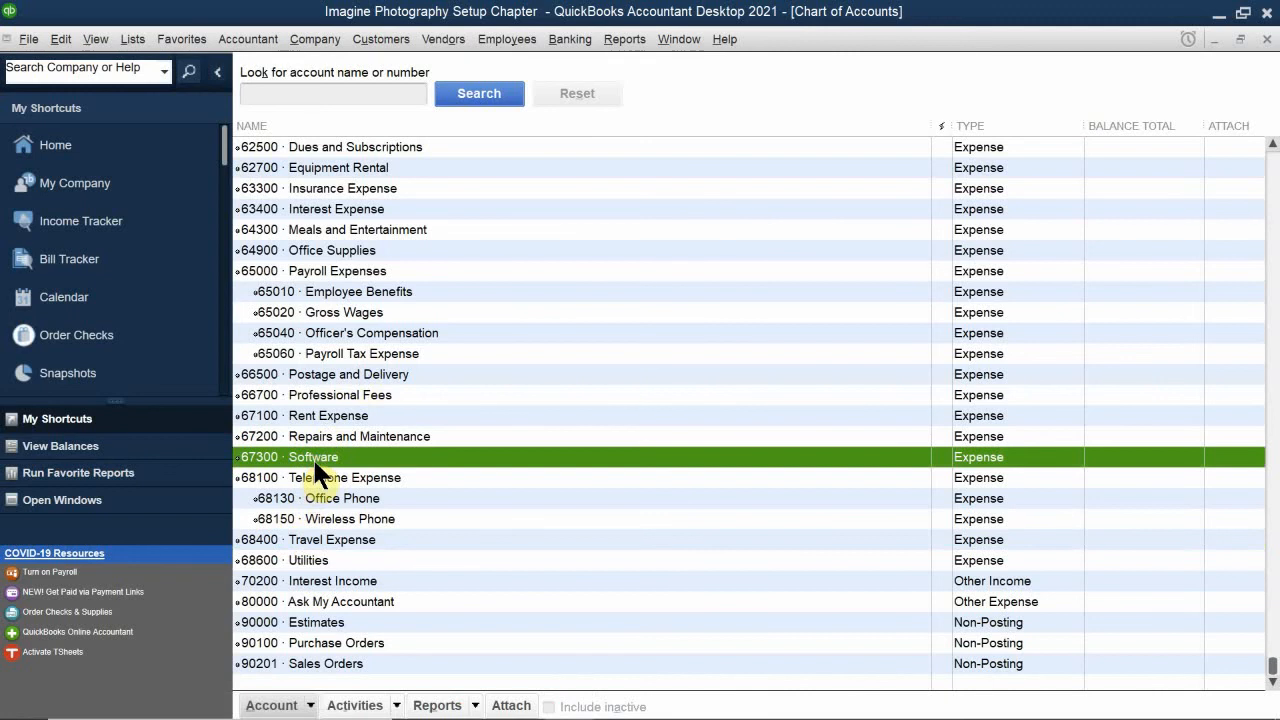
pyautogui.rightClick(317, 453)
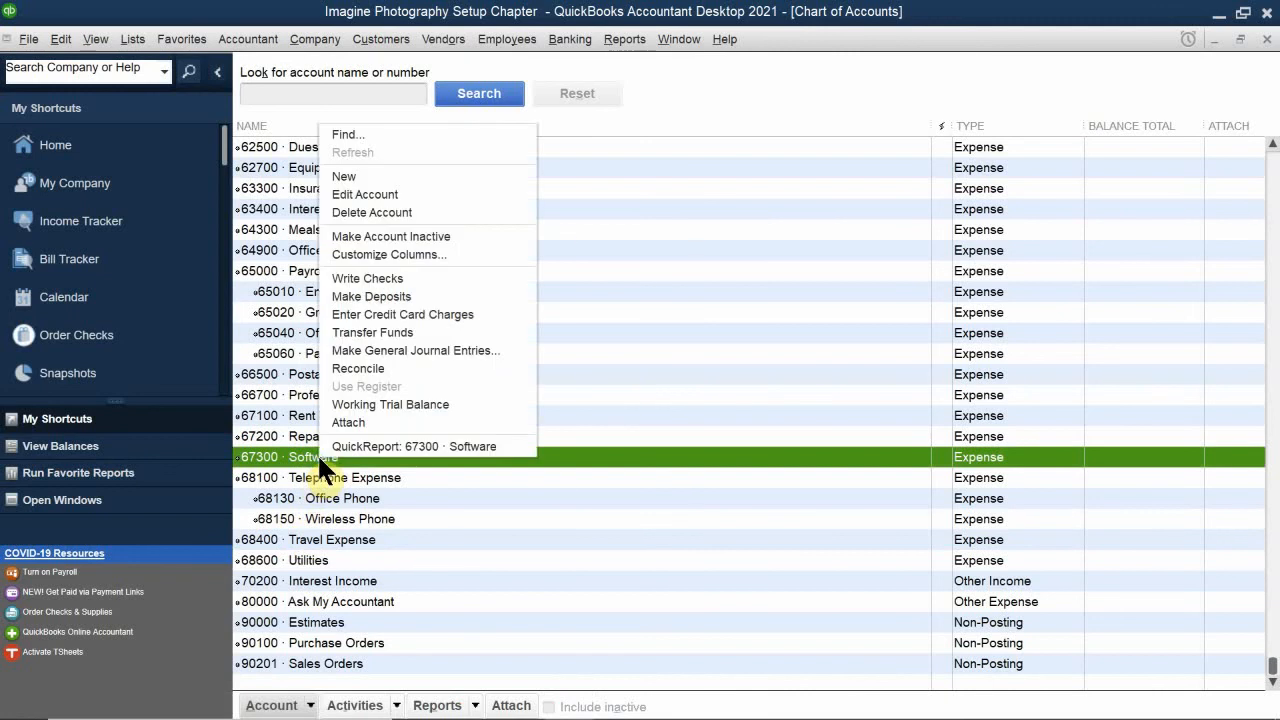
pyautogui.click(434, 236)
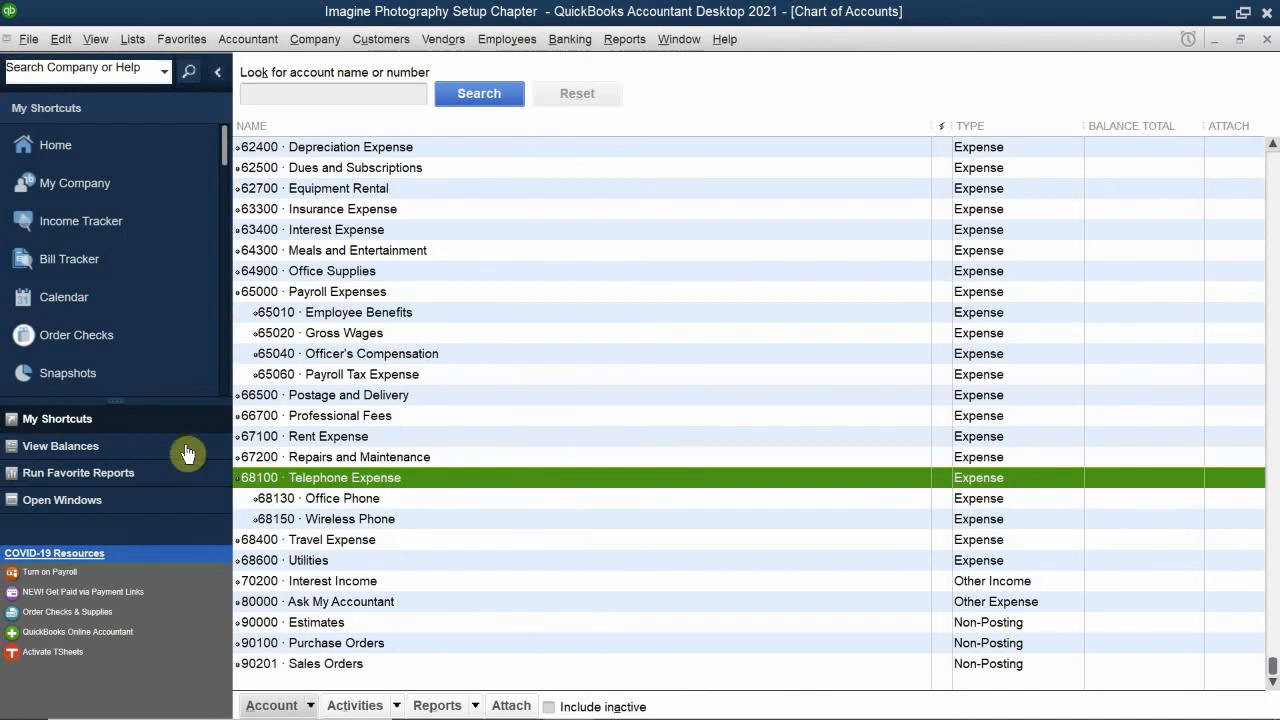
# Step: Make the Postage and Delivery expense account inactive
pyautogui.click(325, 394)
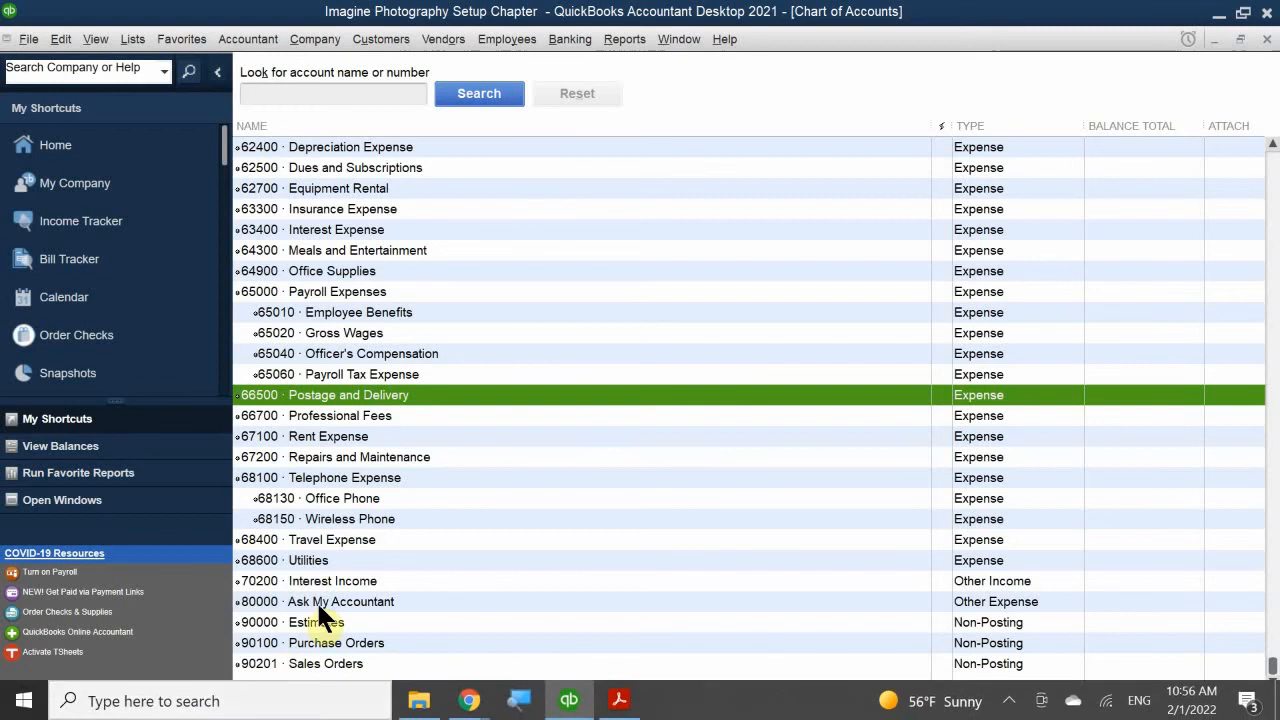
pyautogui.click(270, 706)
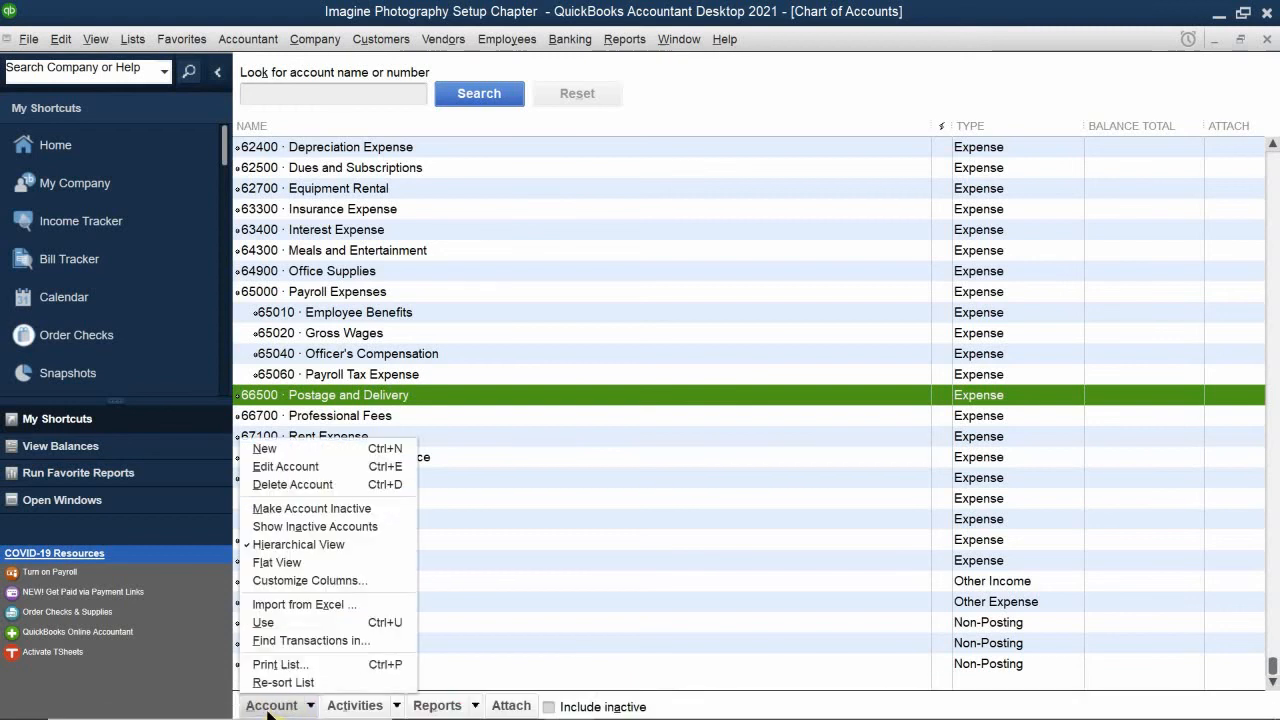
pyautogui.click(342, 507)
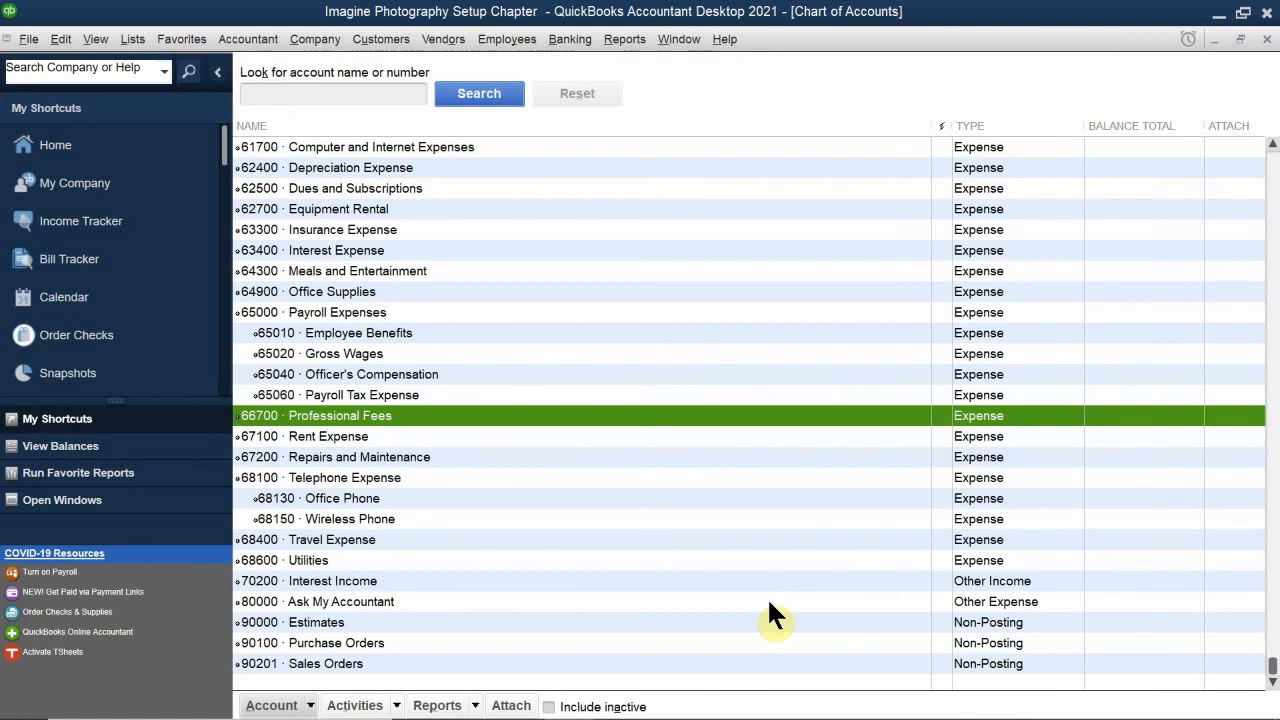
# Step: Include inactive accounts in the list and make Postage and Delivery and Software active again
pyautogui.scroll(9, 769, 602)
pyautogui.scroll(-2, 769, 602)
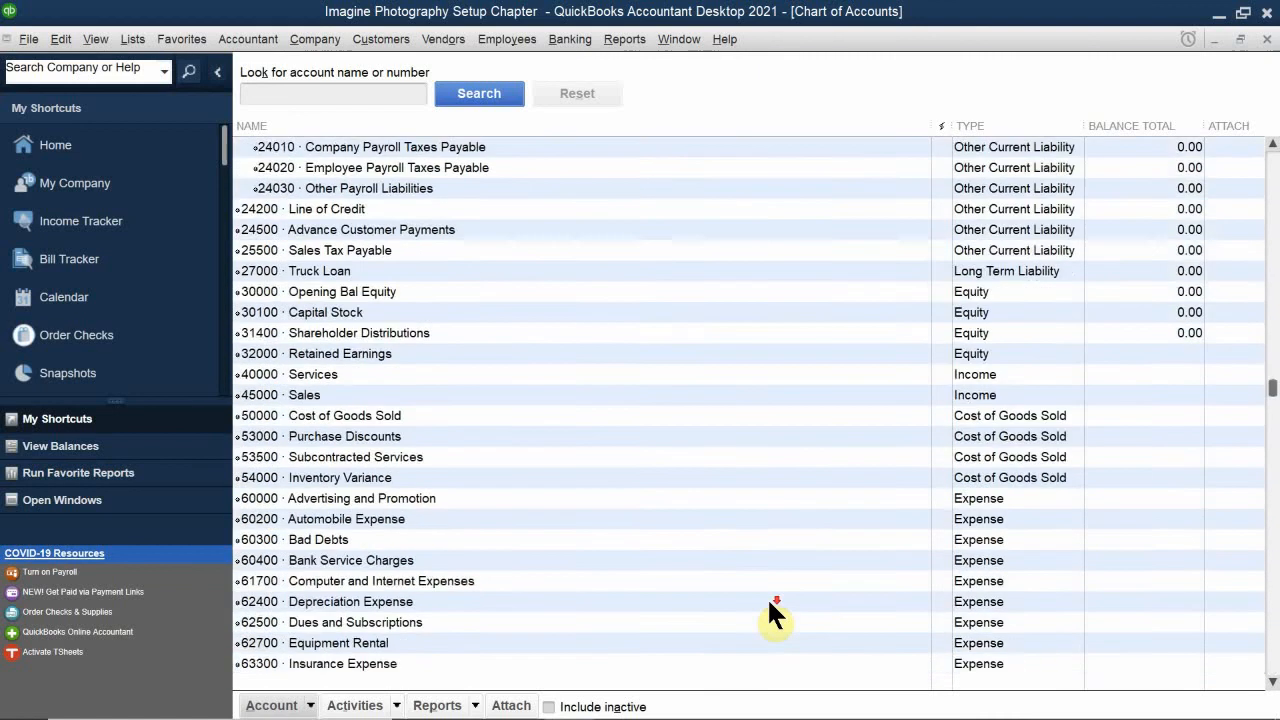
pyautogui.scroll(-7, 769, 602)
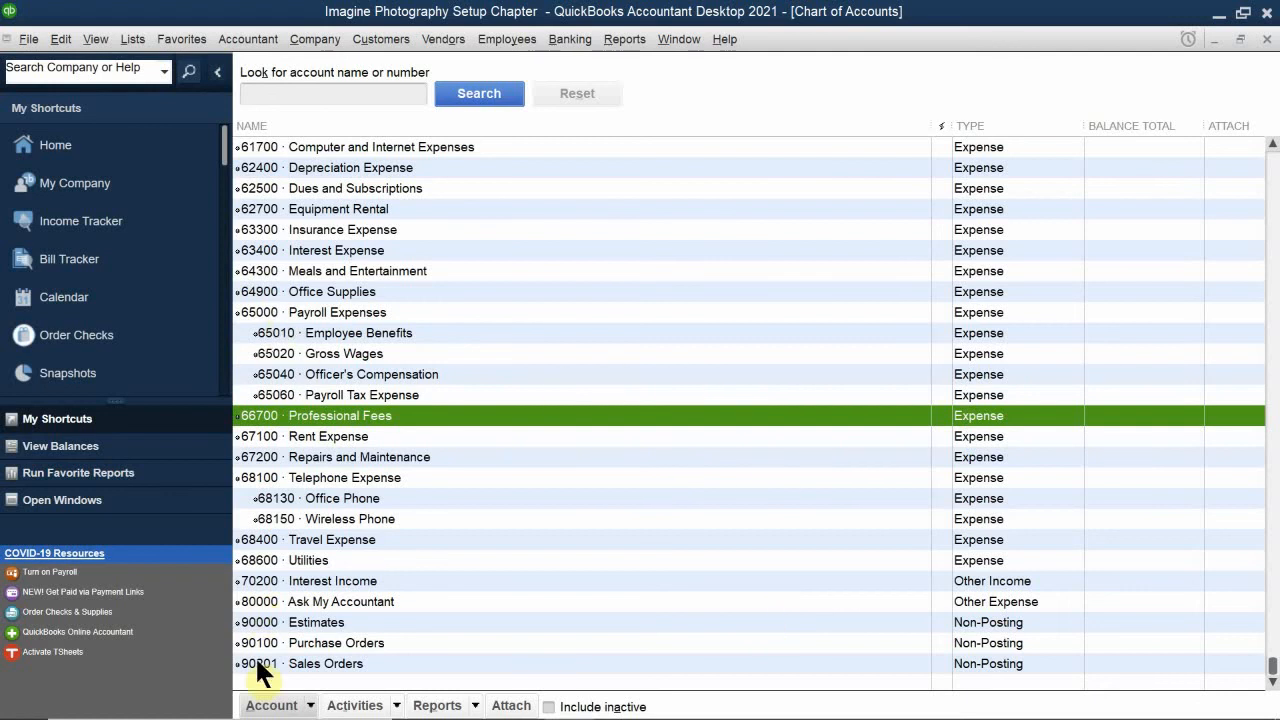
pyautogui.click(549, 707)
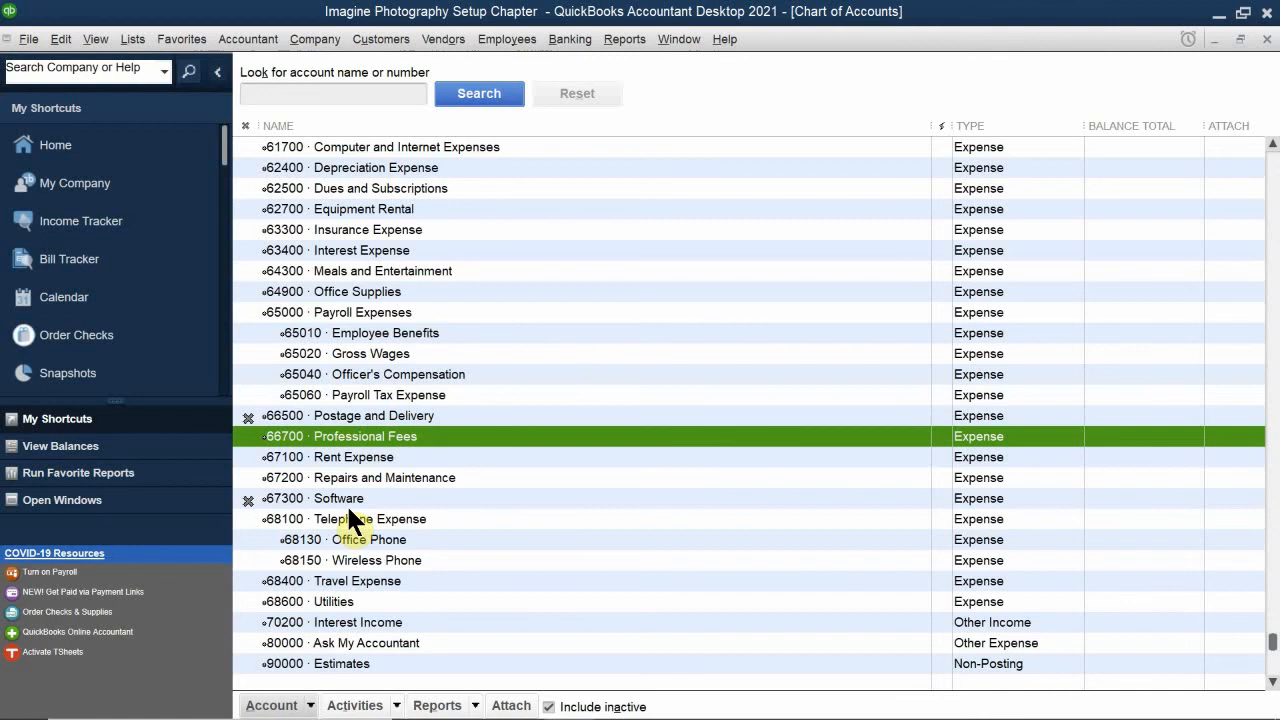
pyautogui.rightClick(321, 410)
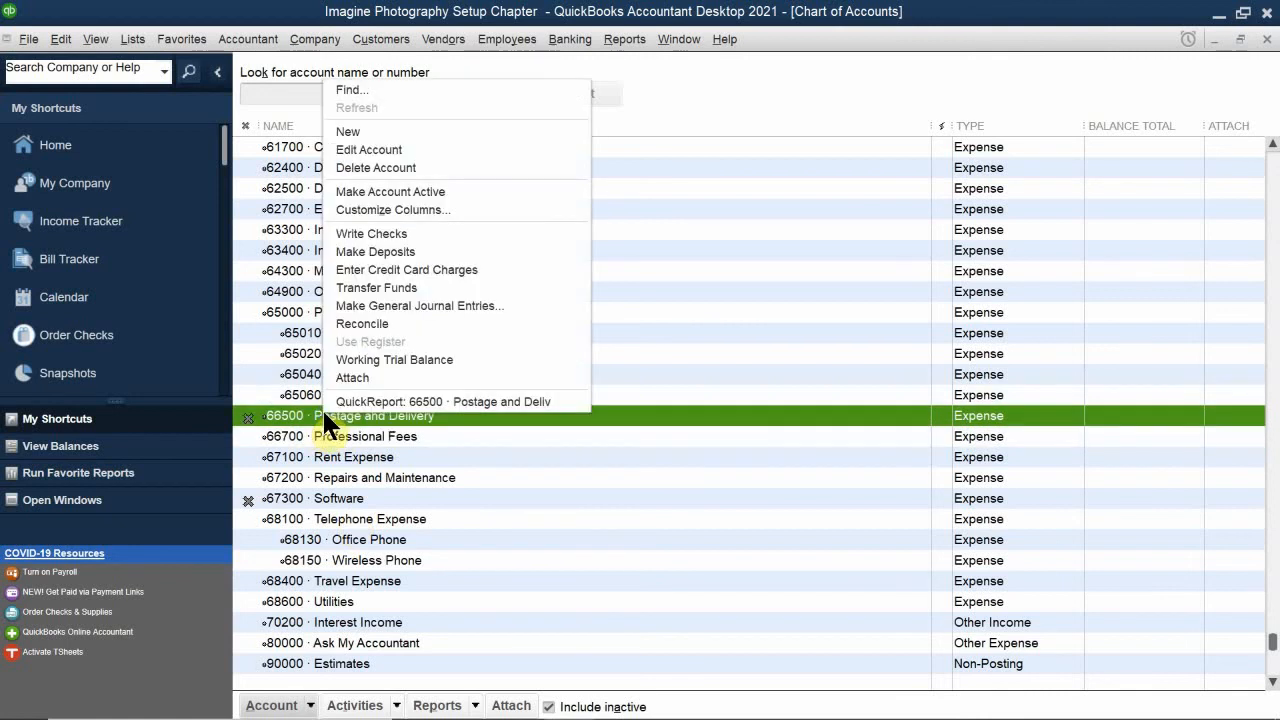
pyautogui.click(482, 192)
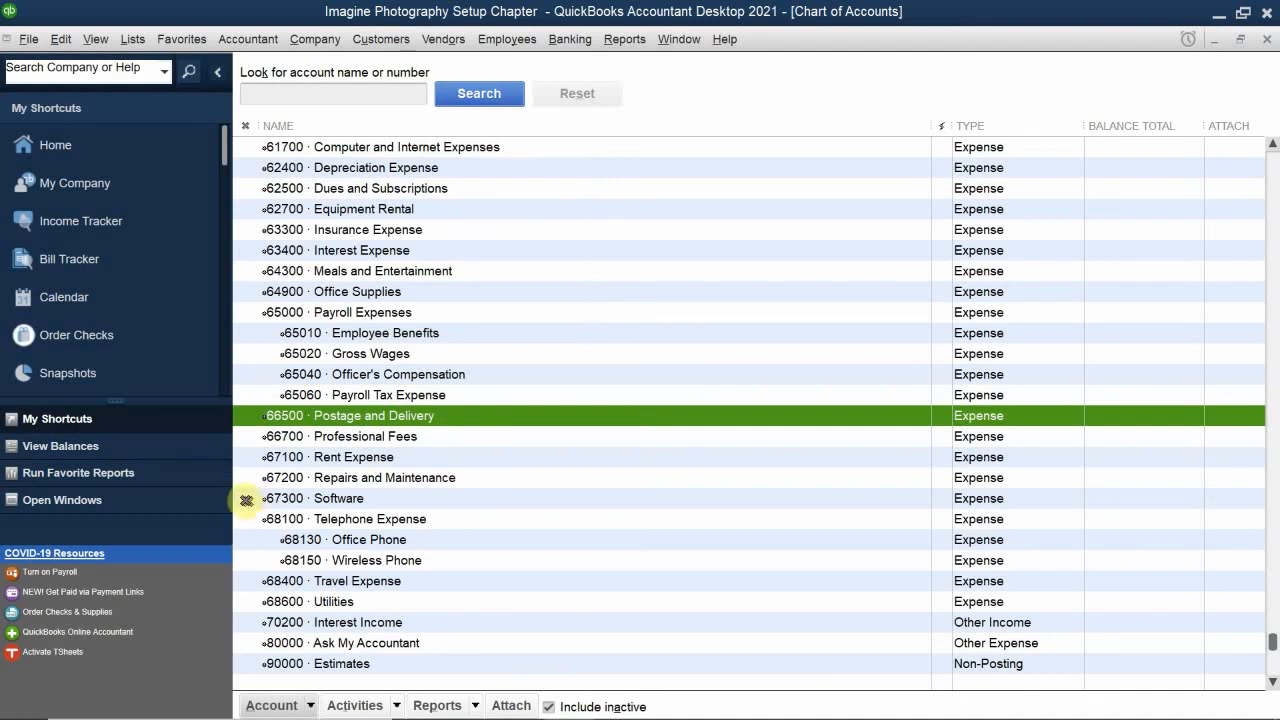
pyautogui.click(246, 500)
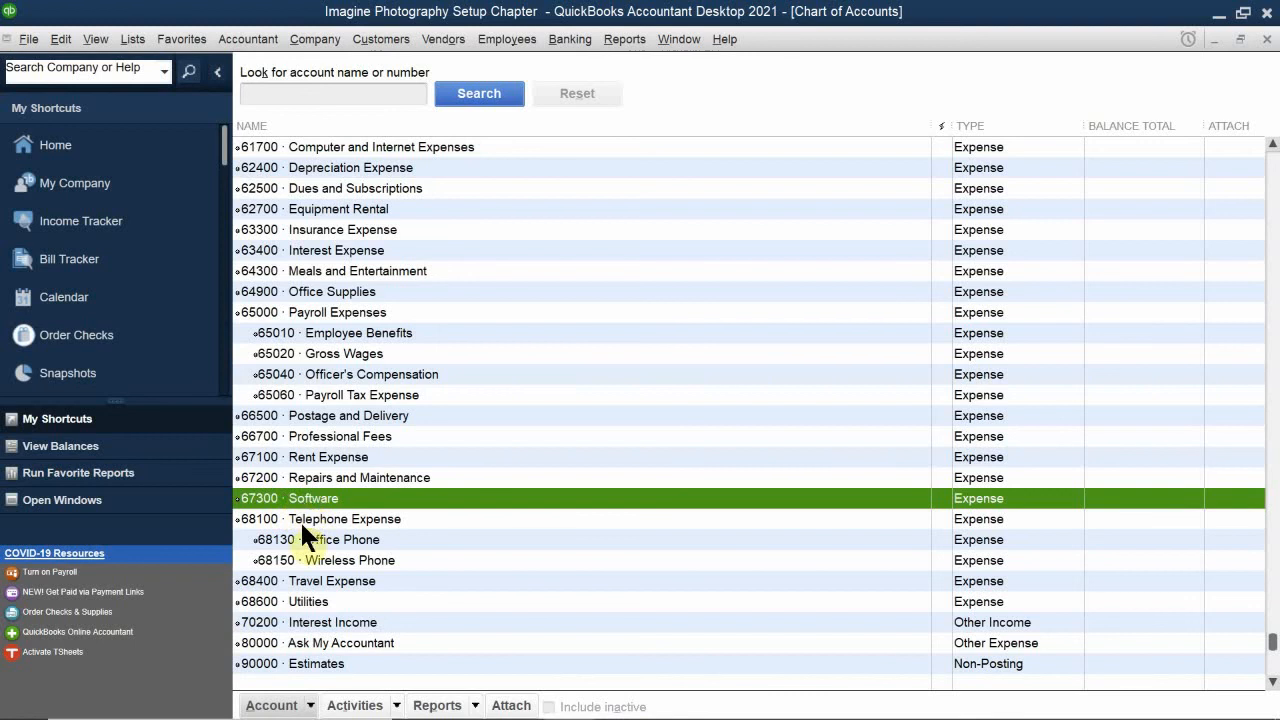
# Step: Open the Software account for editing, review its details and leave without saving
pyautogui.rightClick(319, 494)
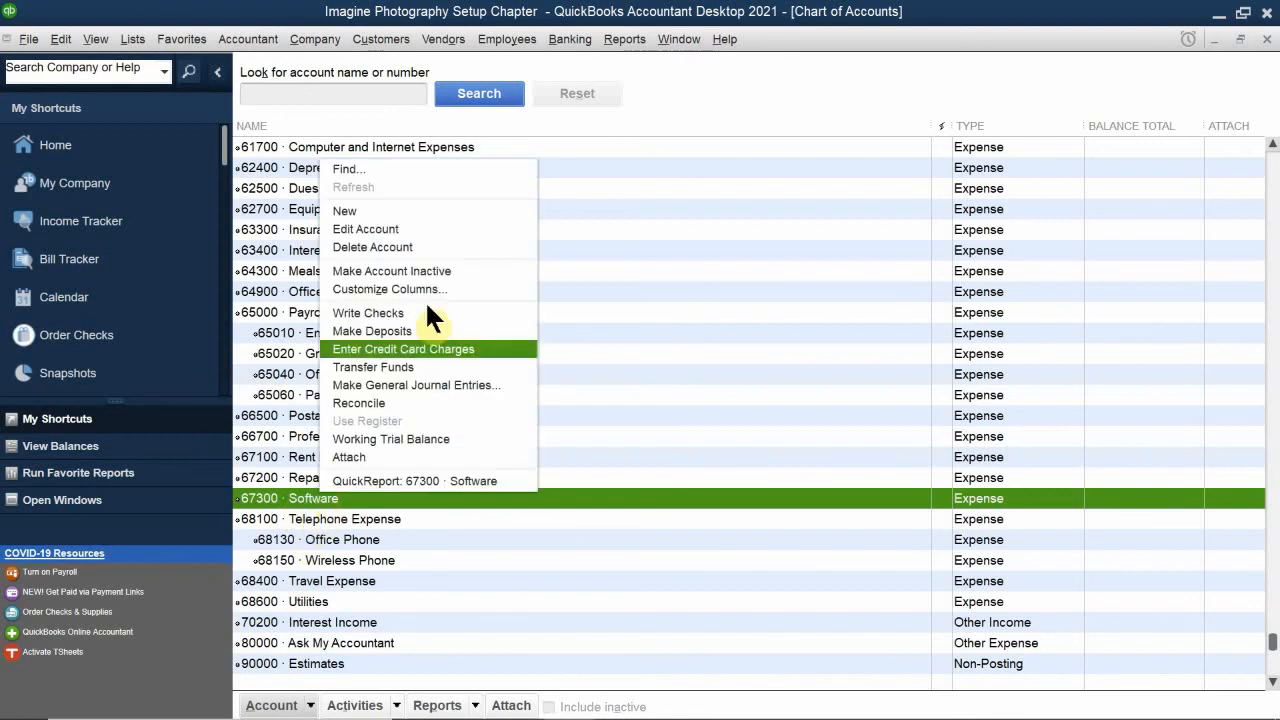
pyautogui.click(414, 228)
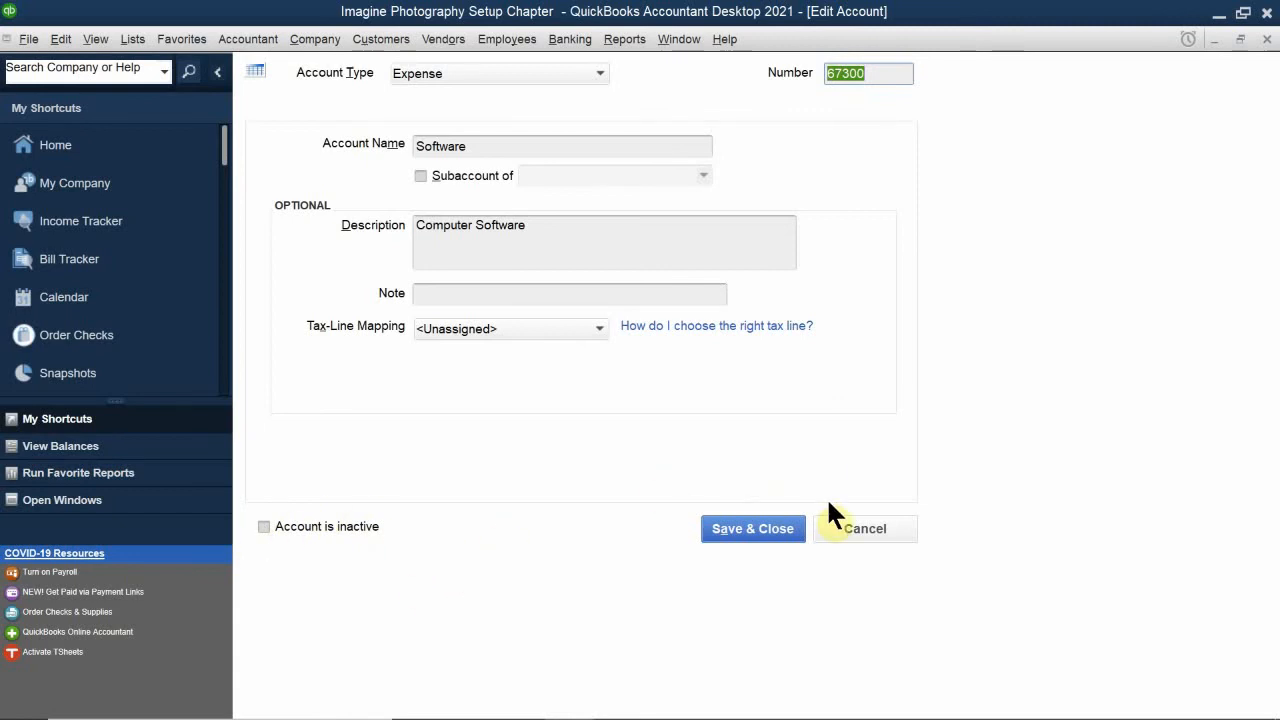
pyautogui.click(874, 530)
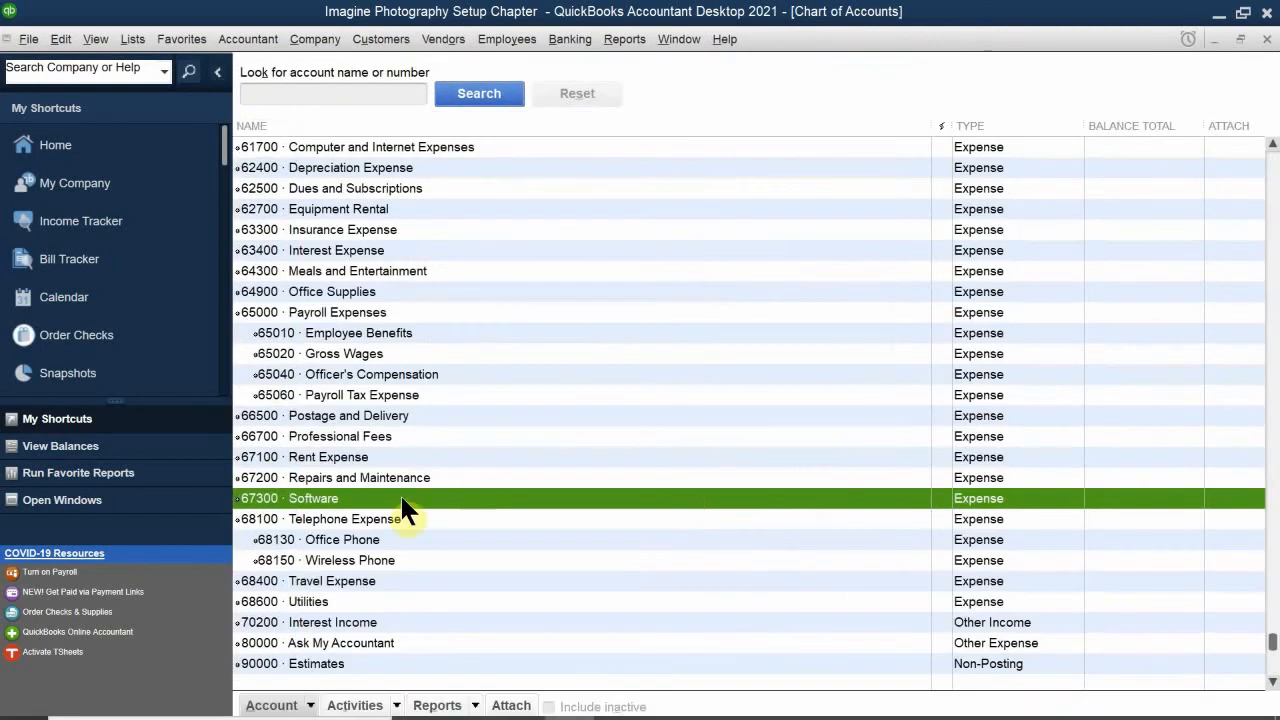
pyautogui.click(366, 520)
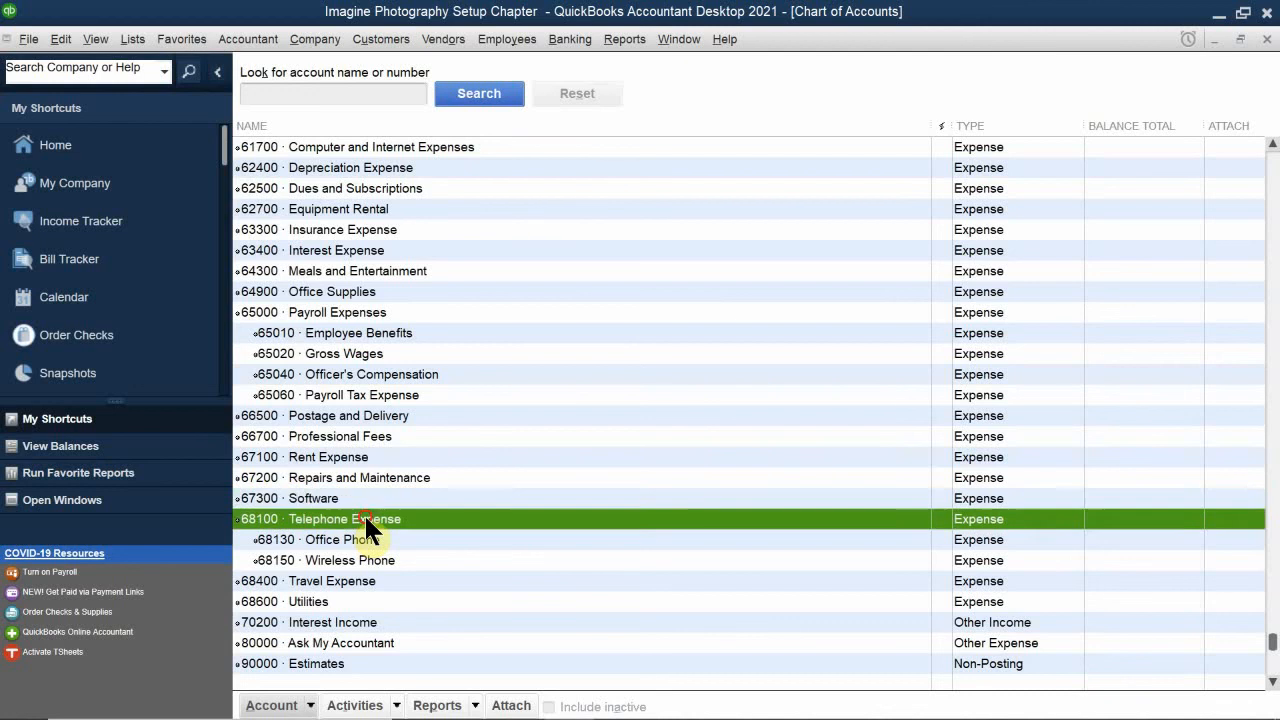
pyautogui.scroll(-1, 366, 520)
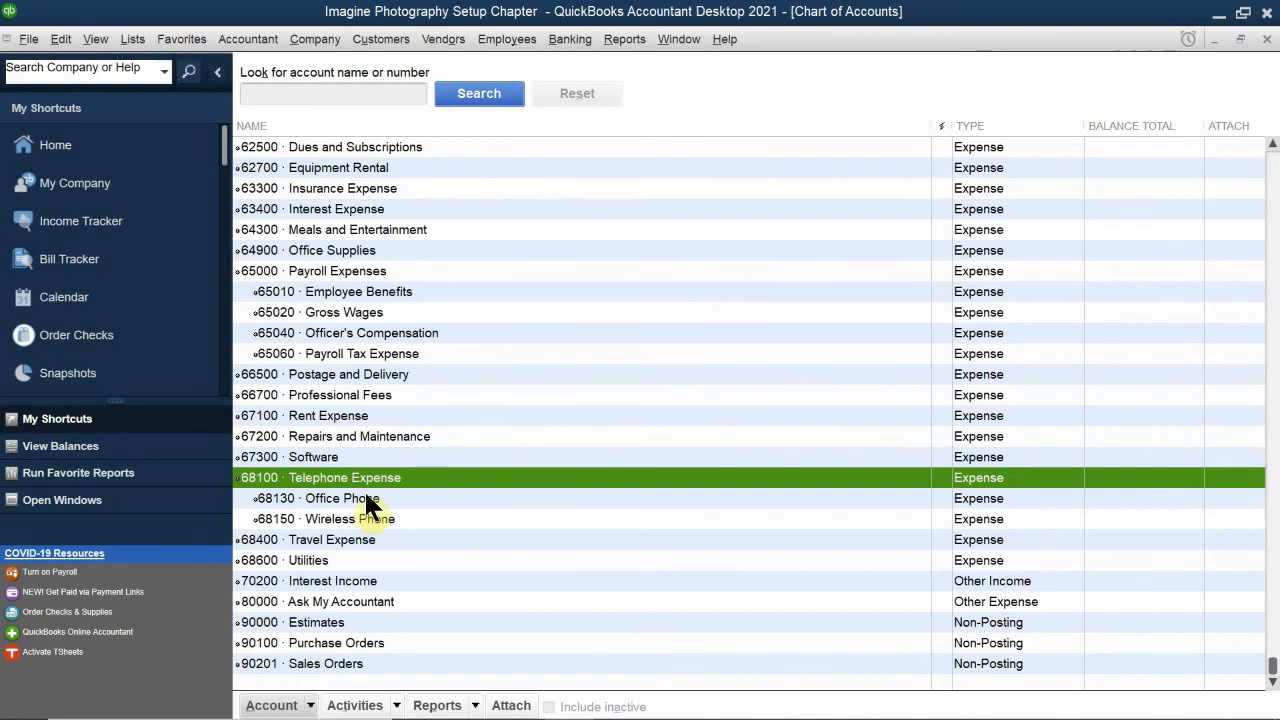
pyautogui.click(330, 457)
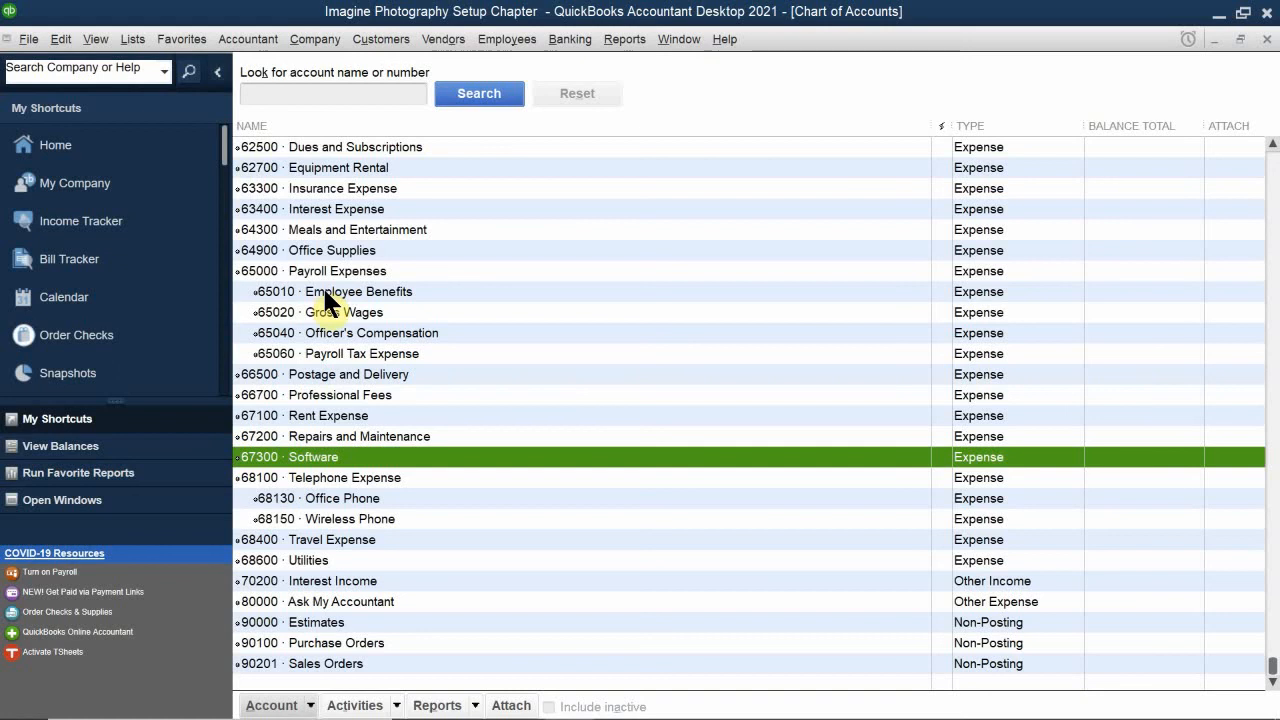
pyautogui.scroll(1, 330, 272)
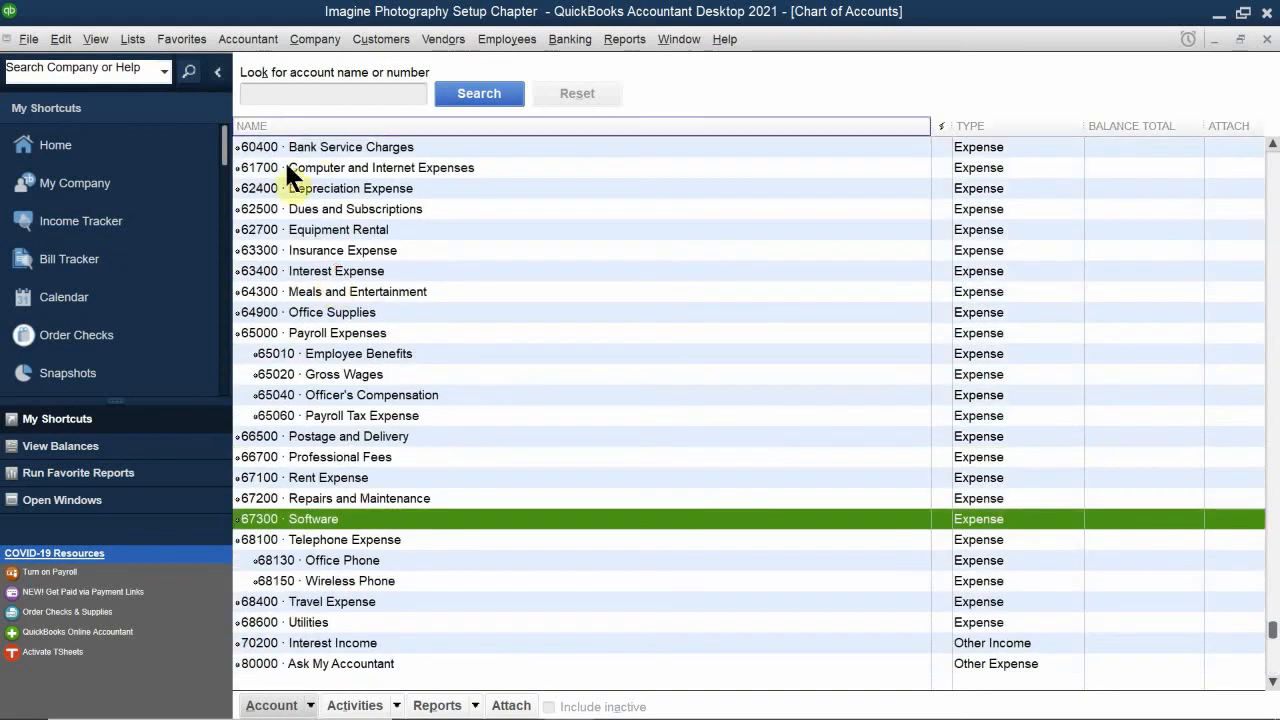
# Step: Open the Software expense account for editing and change its account name to Computer and Internet Expense
pyautogui.click(349, 168)
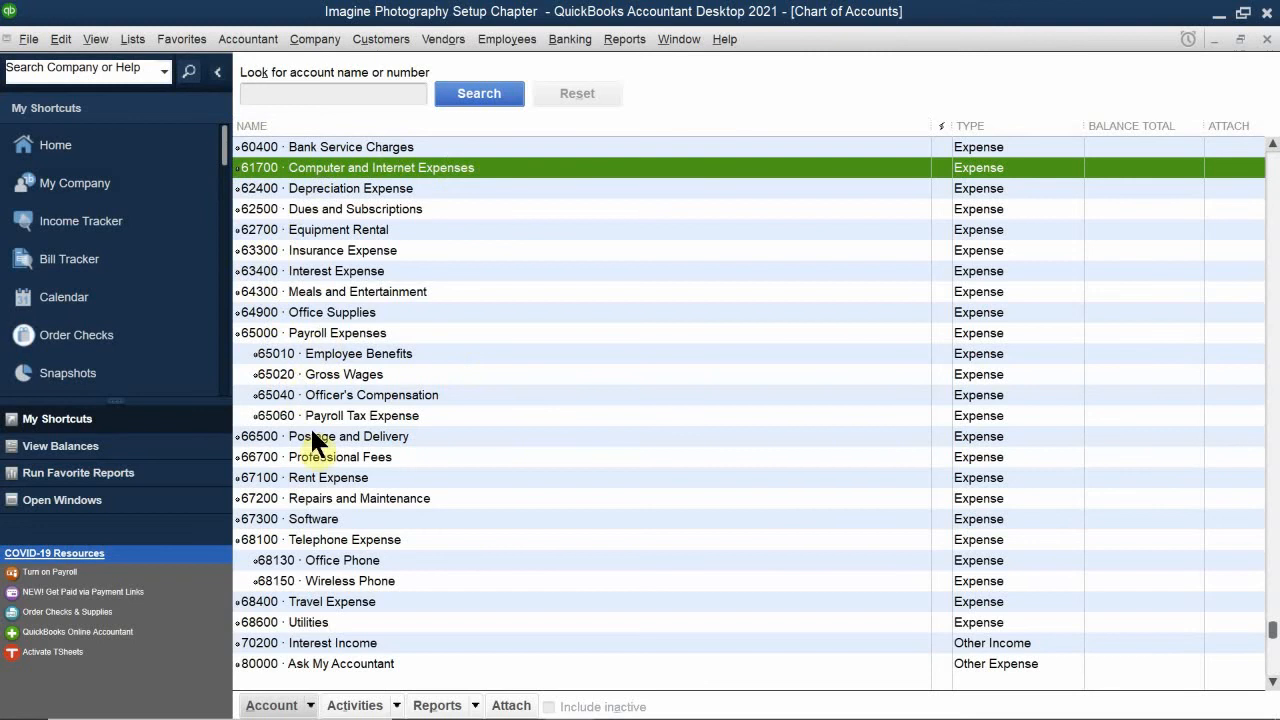
pyautogui.click(333, 519)
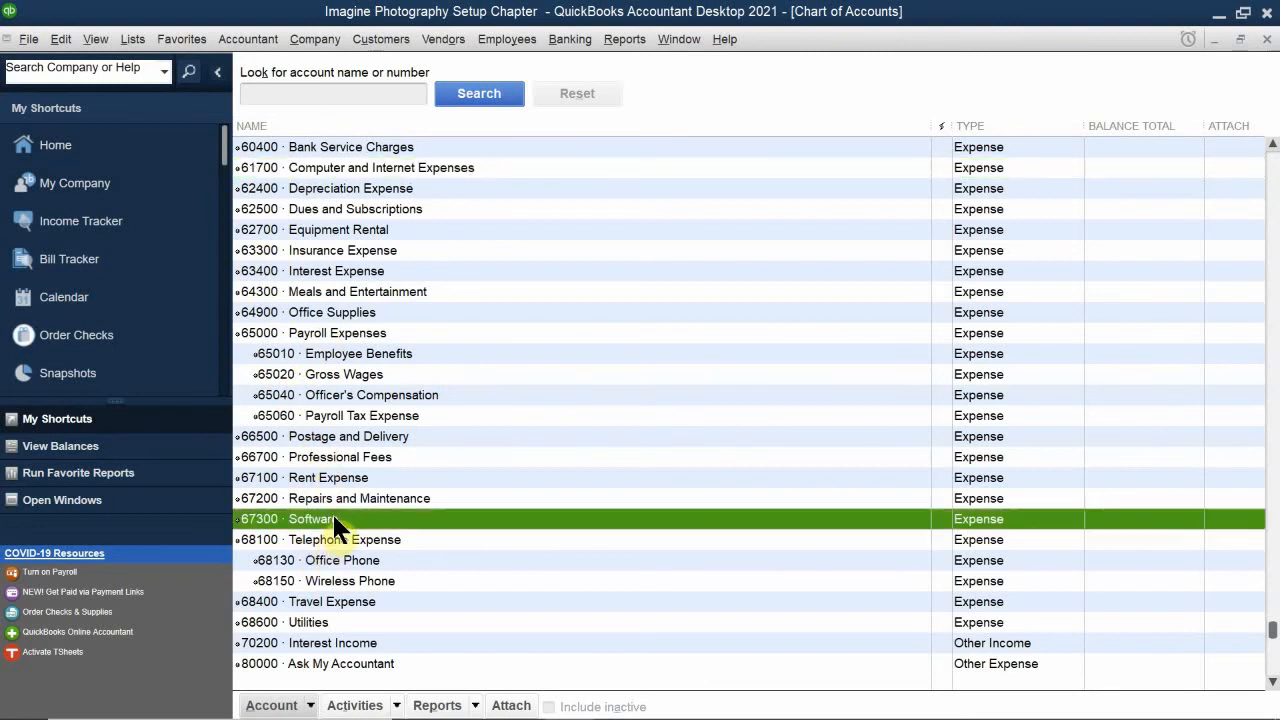
pyautogui.rightClick(332, 518)
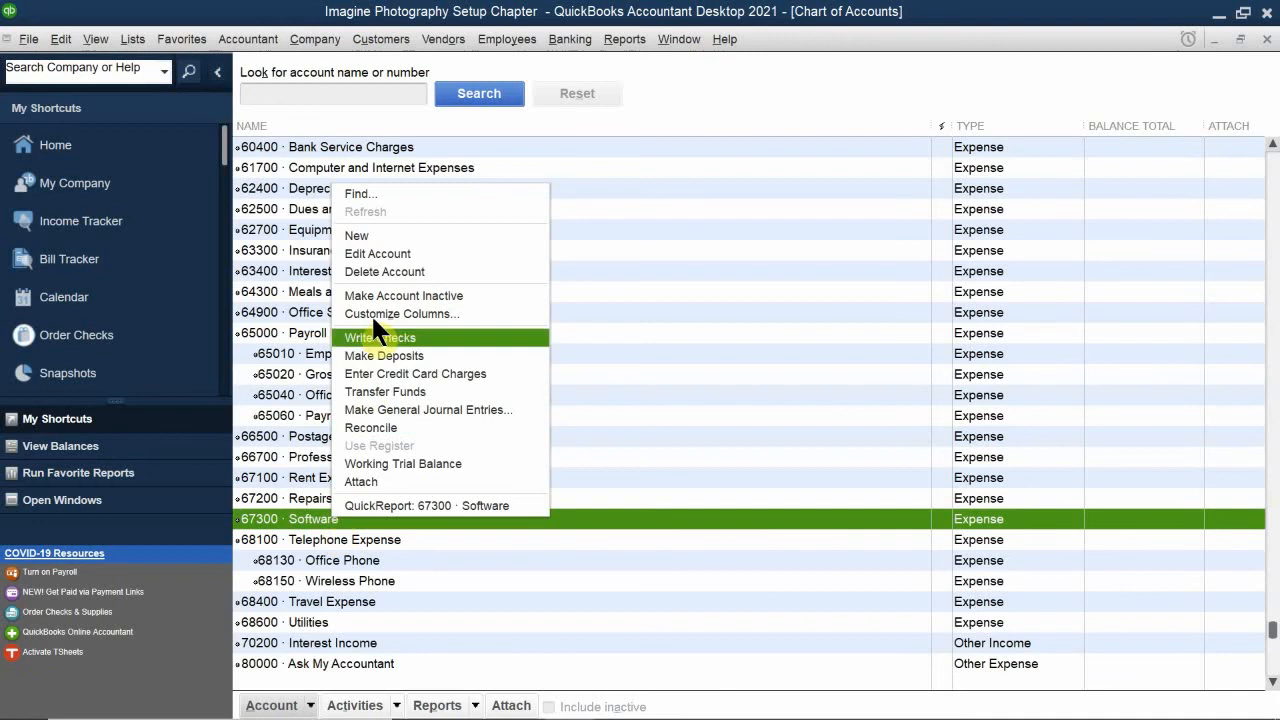
pyautogui.click(396, 252)
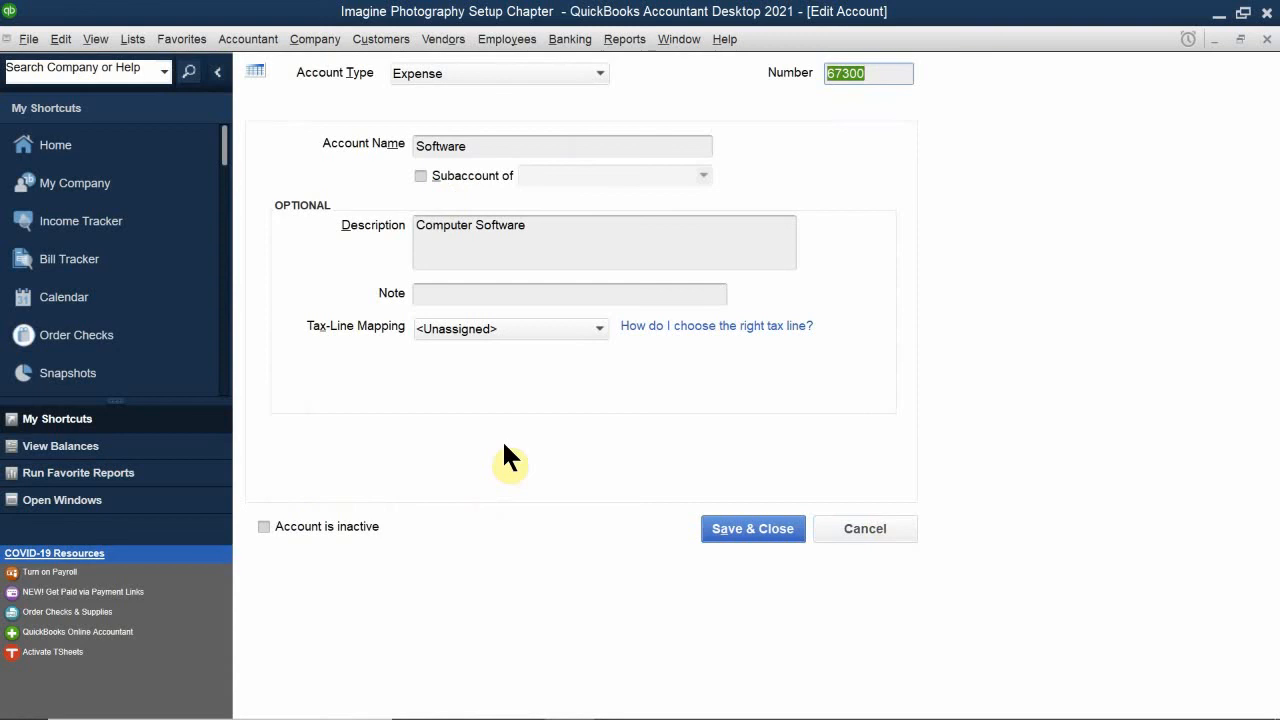
pyautogui.doubleClick(517, 138)
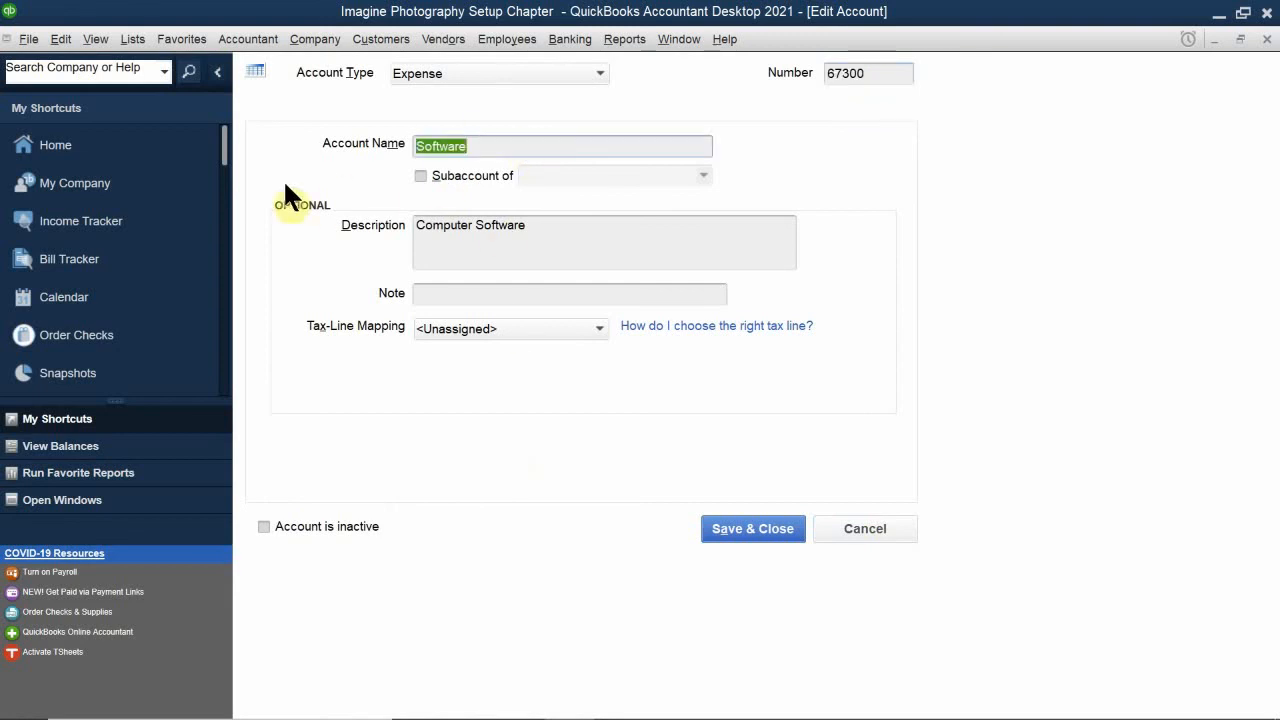
pyautogui.press('BackSpace')
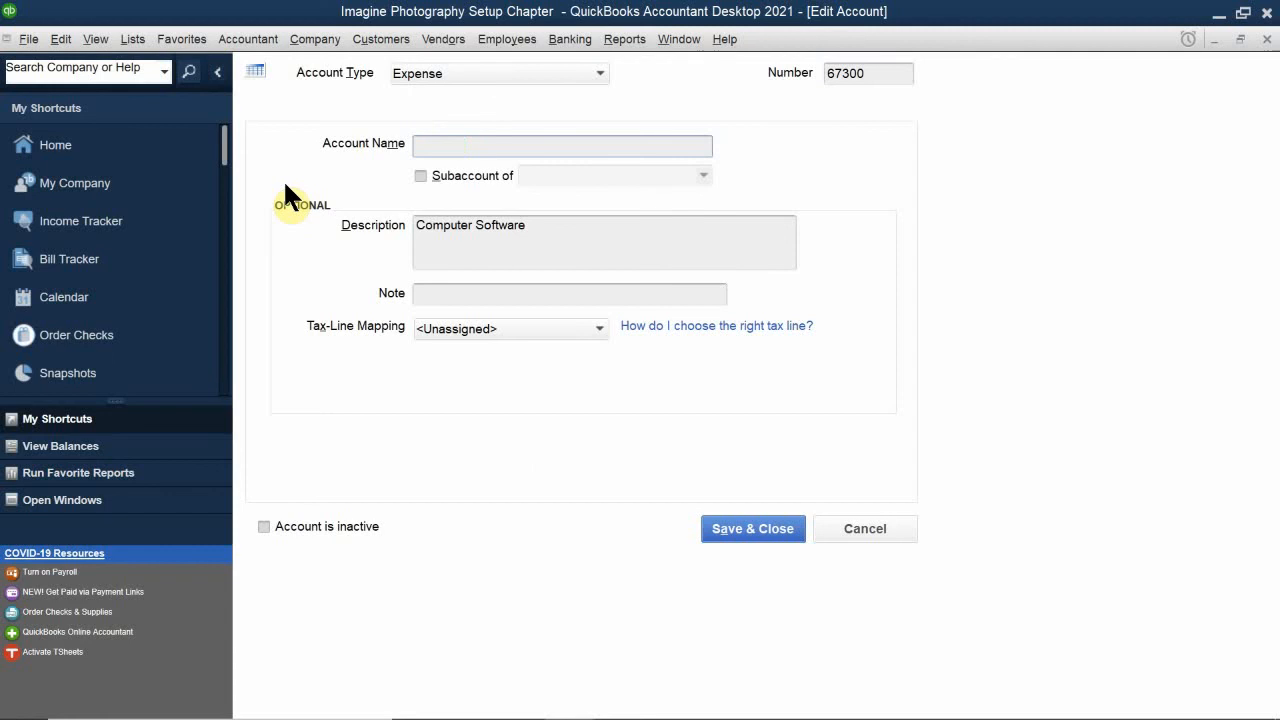
pyautogui.write('Computer and Internet Expense')
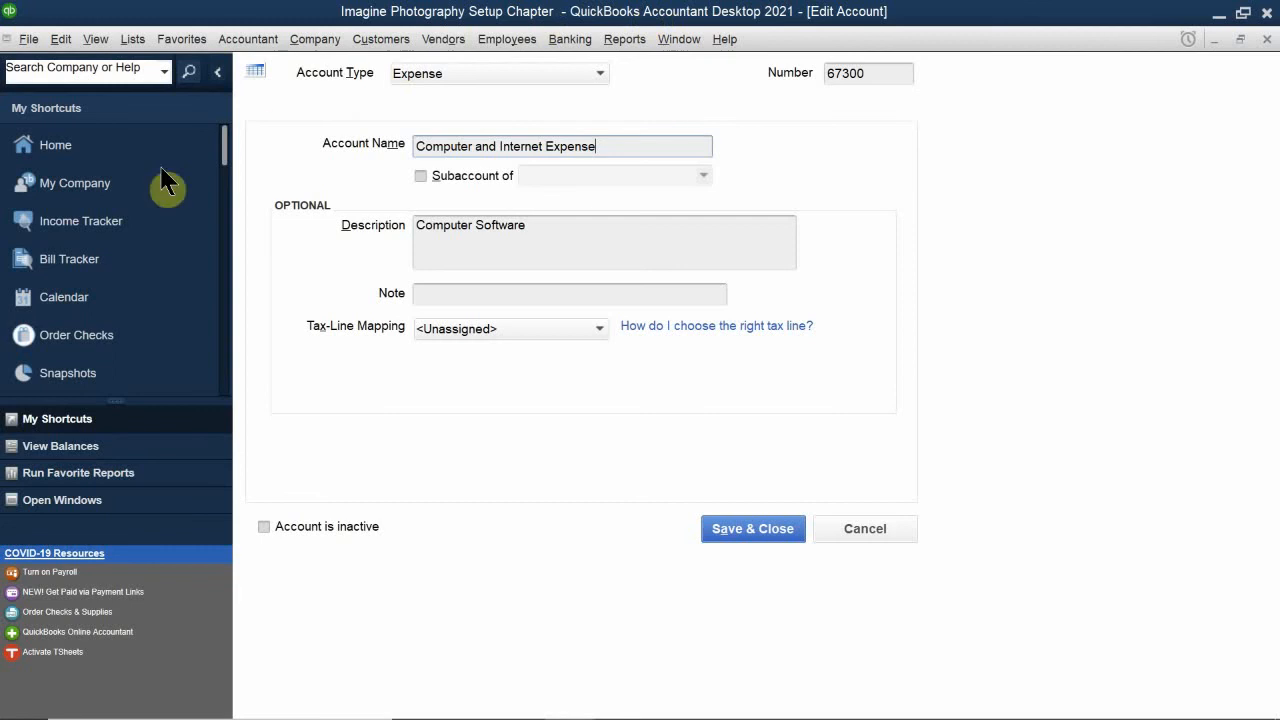
# Step: Set the account's number to 61700, save it, and merge it with the existing Computer and Internet Expenses account
pyautogui.moveTo(888, 74); pyautogui.dragTo(790, 70)
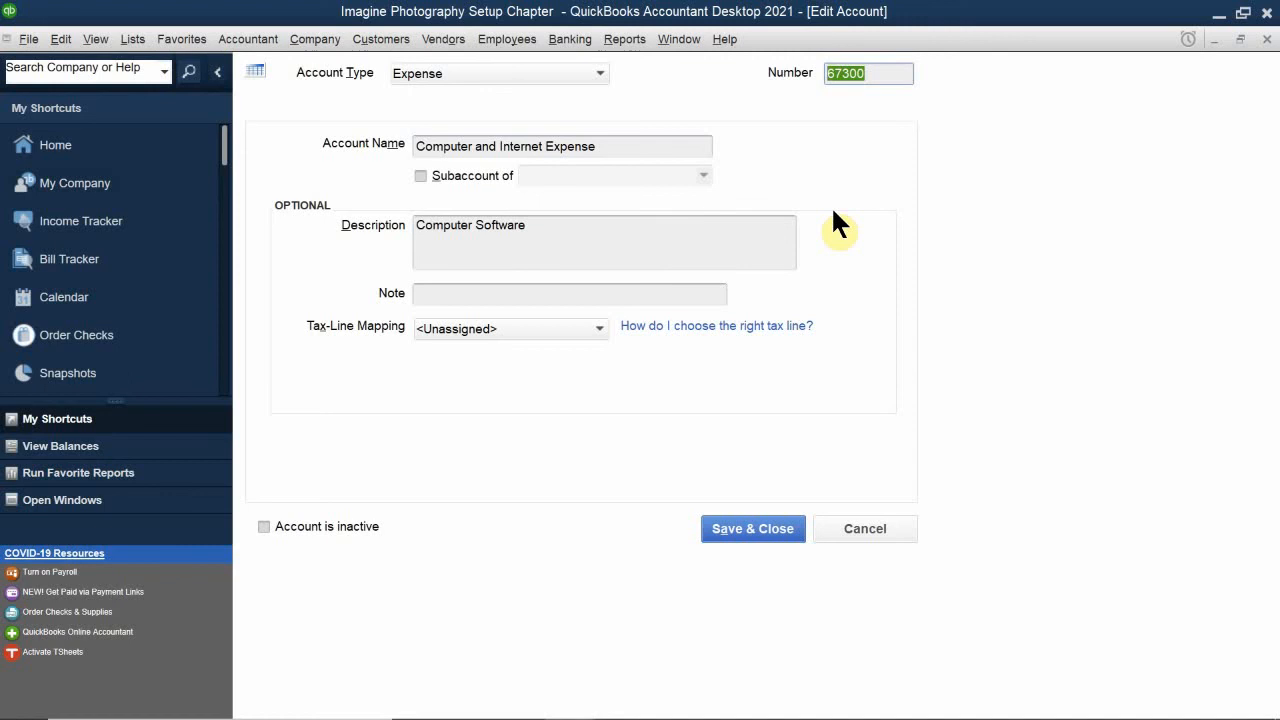
pyautogui.write('61700')
pyautogui.click(742, 534)
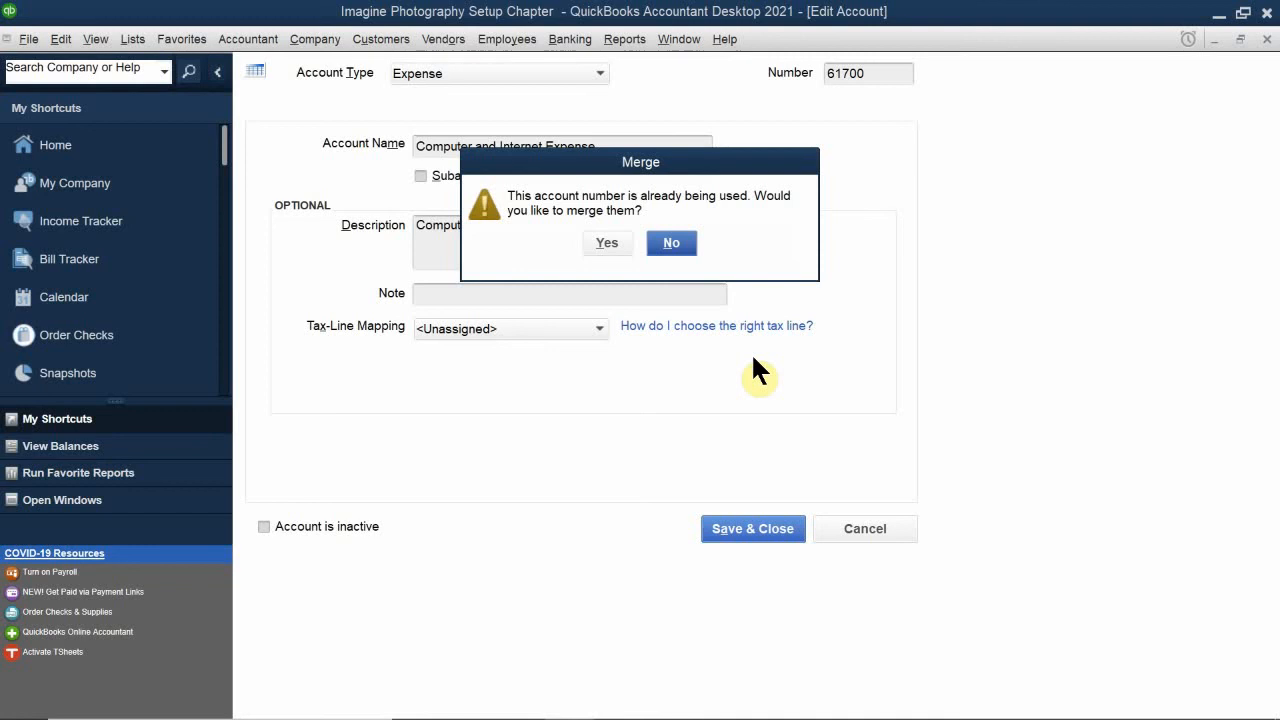
pyautogui.click(598, 244)
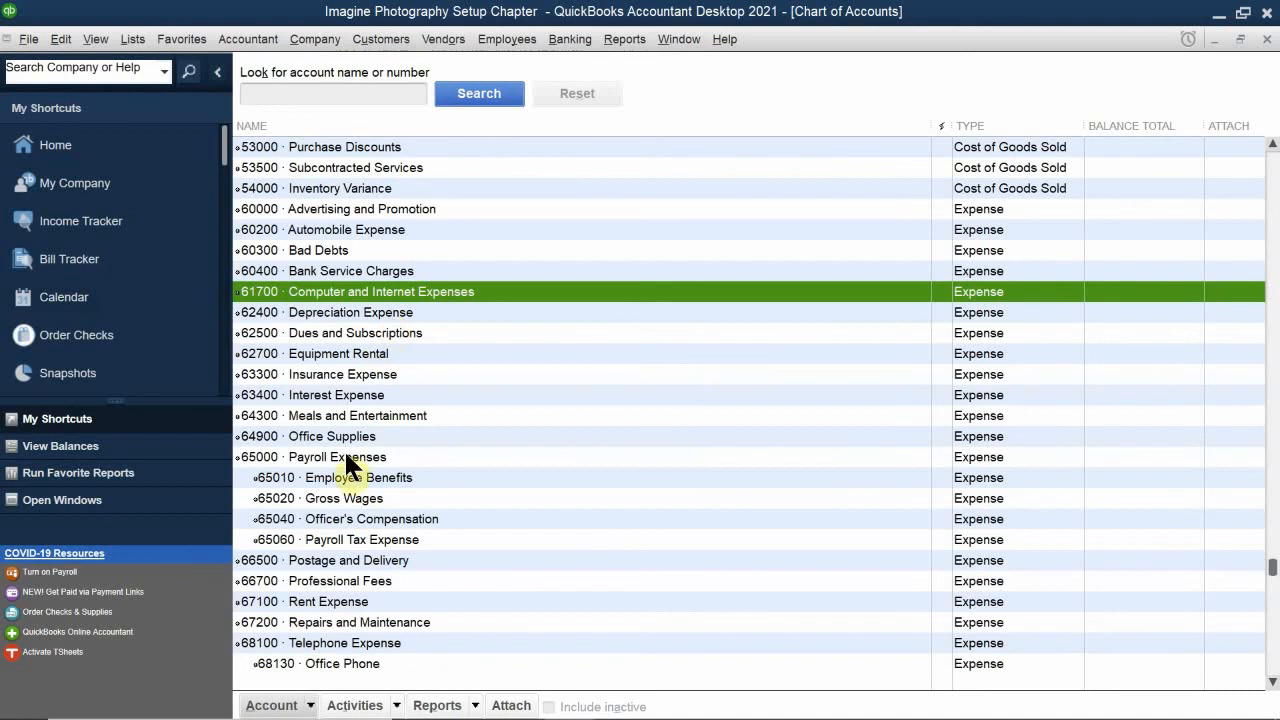
pyautogui.scroll(-2, 321, 607)
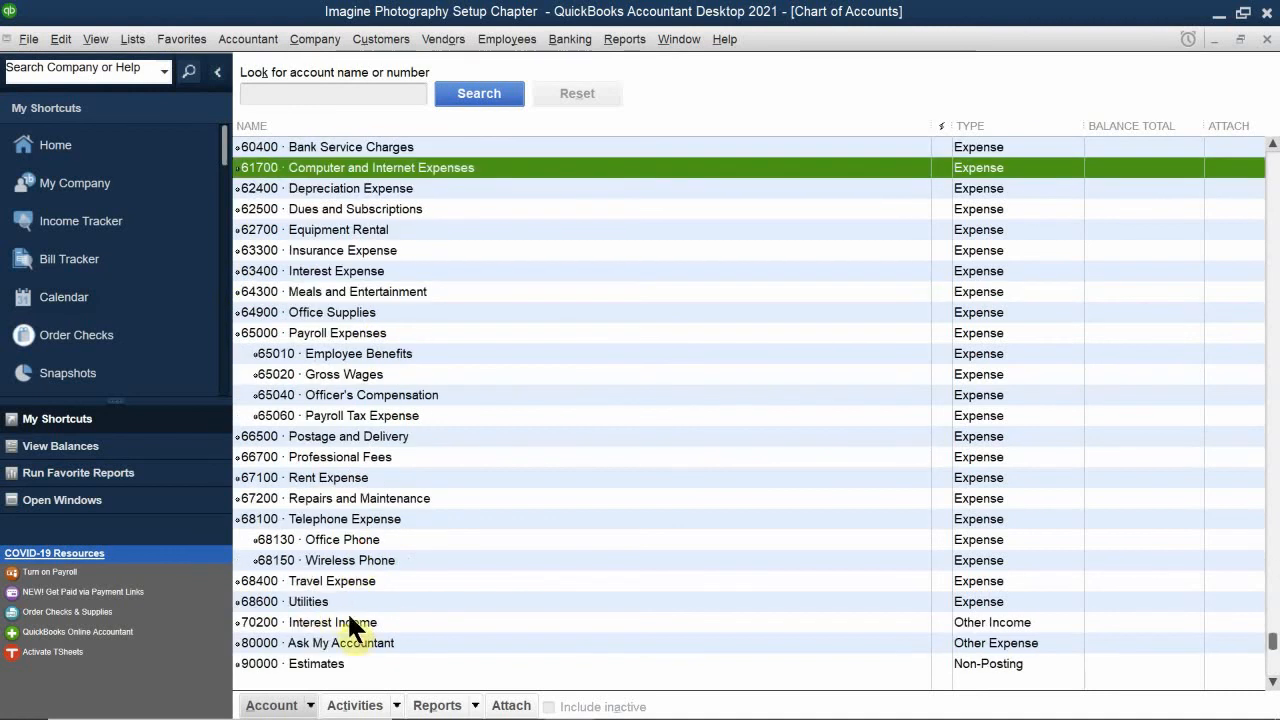
pyautogui.scroll(3, 348, 566)
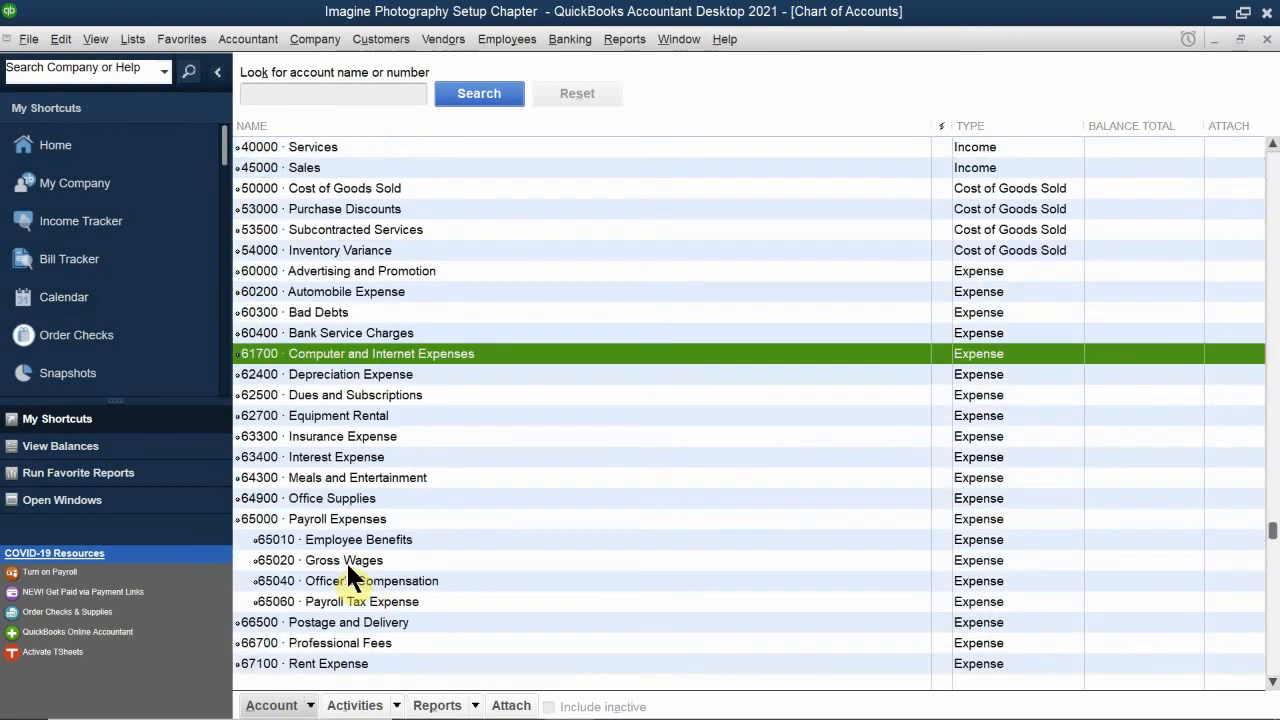
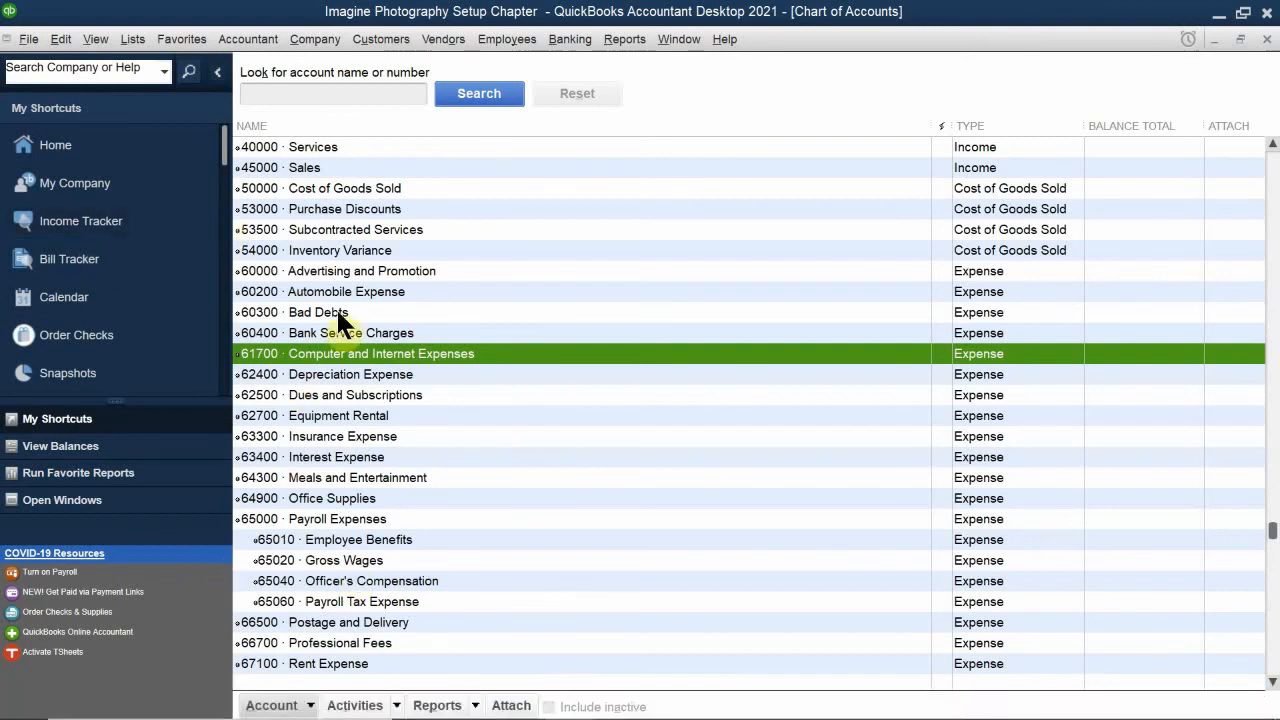
pyautogui.scroll(10, 336, 307)
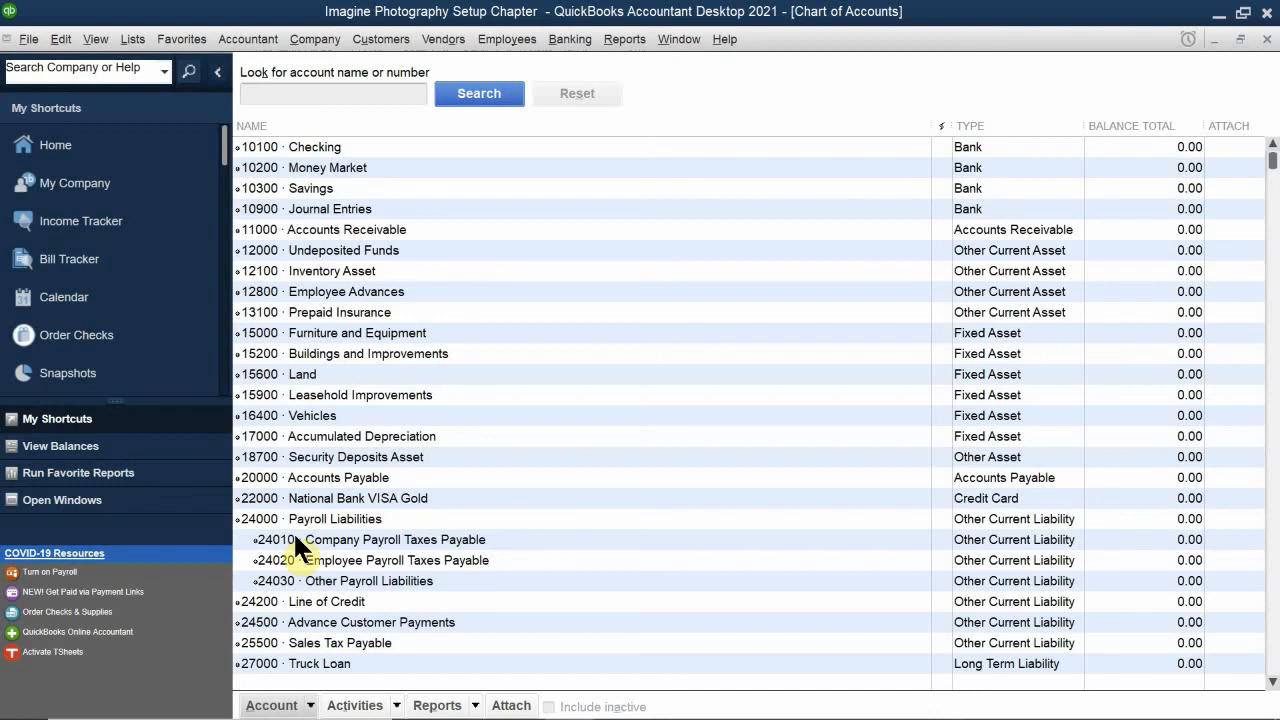
pyautogui.click(48, 47)
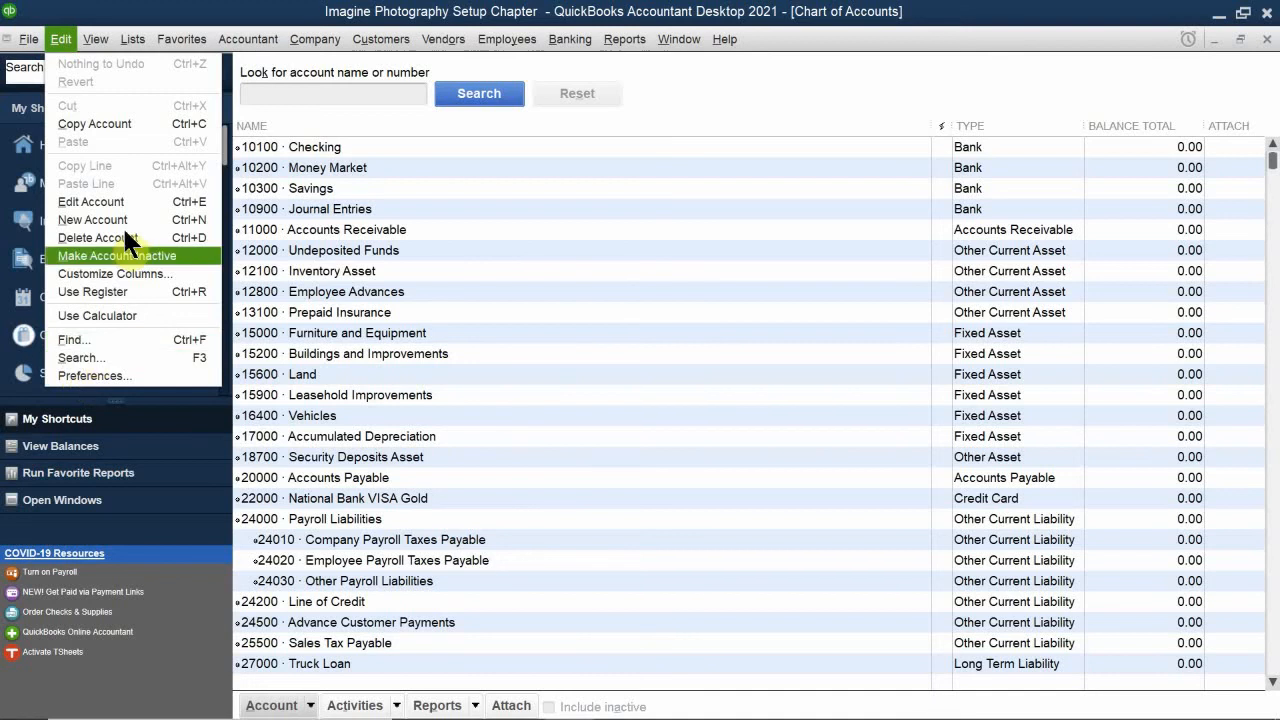
pyautogui.moveTo(182, 39)
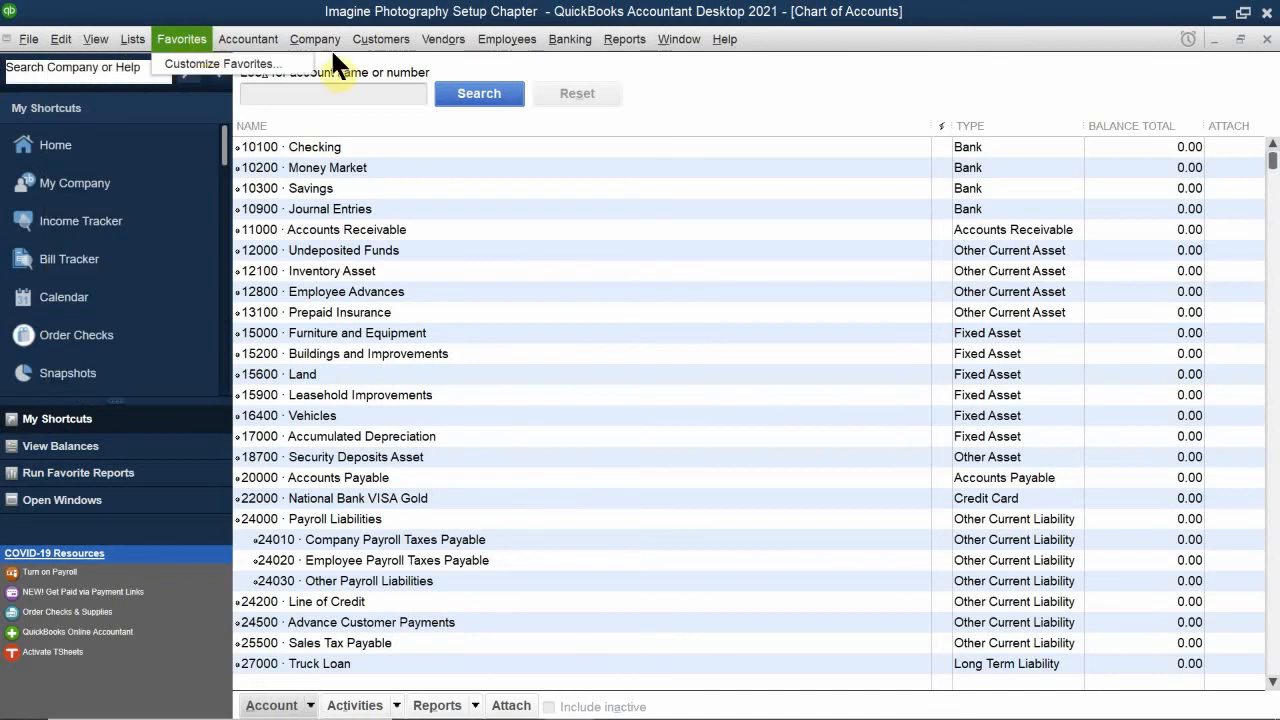
pyautogui.click(718, 205)
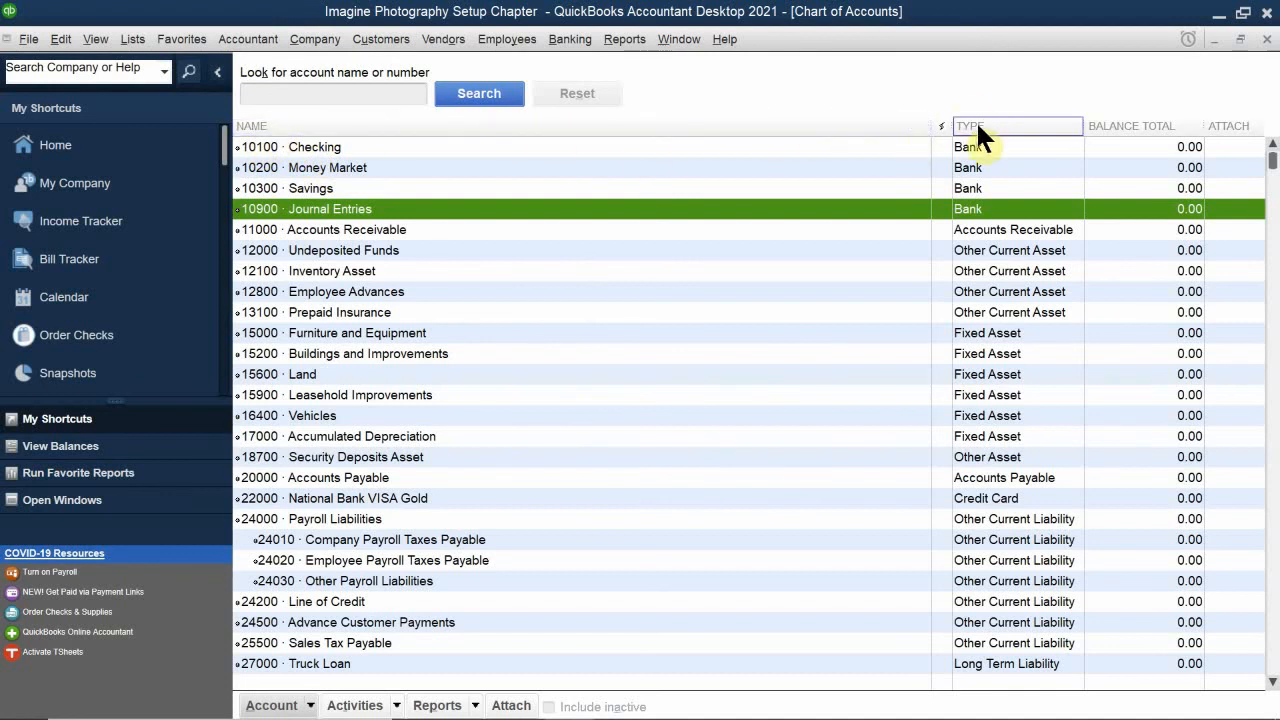
# Step: Sort the chart of accounts by balance total, by type and by name in turn
pyautogui.click(1138, 122)
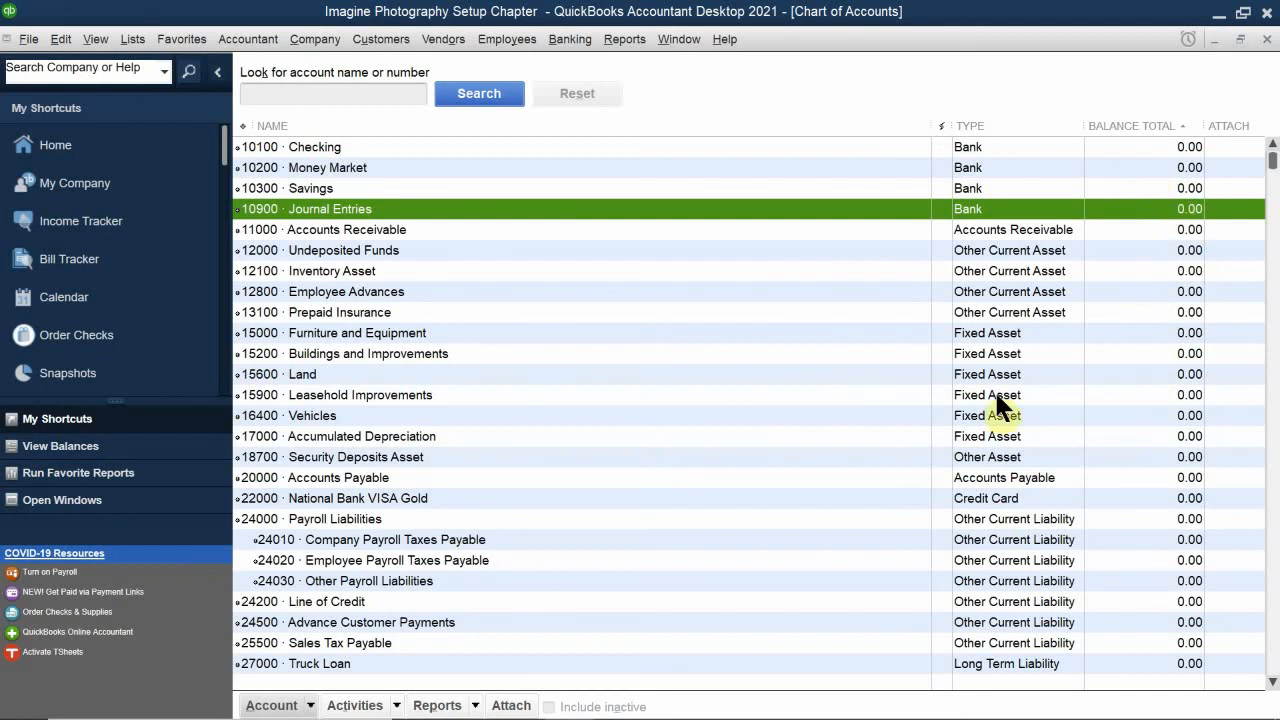
pyautogui.click(1153, 127)
pyautogui.click(984, 125)
pyautogui.click(330, 120)
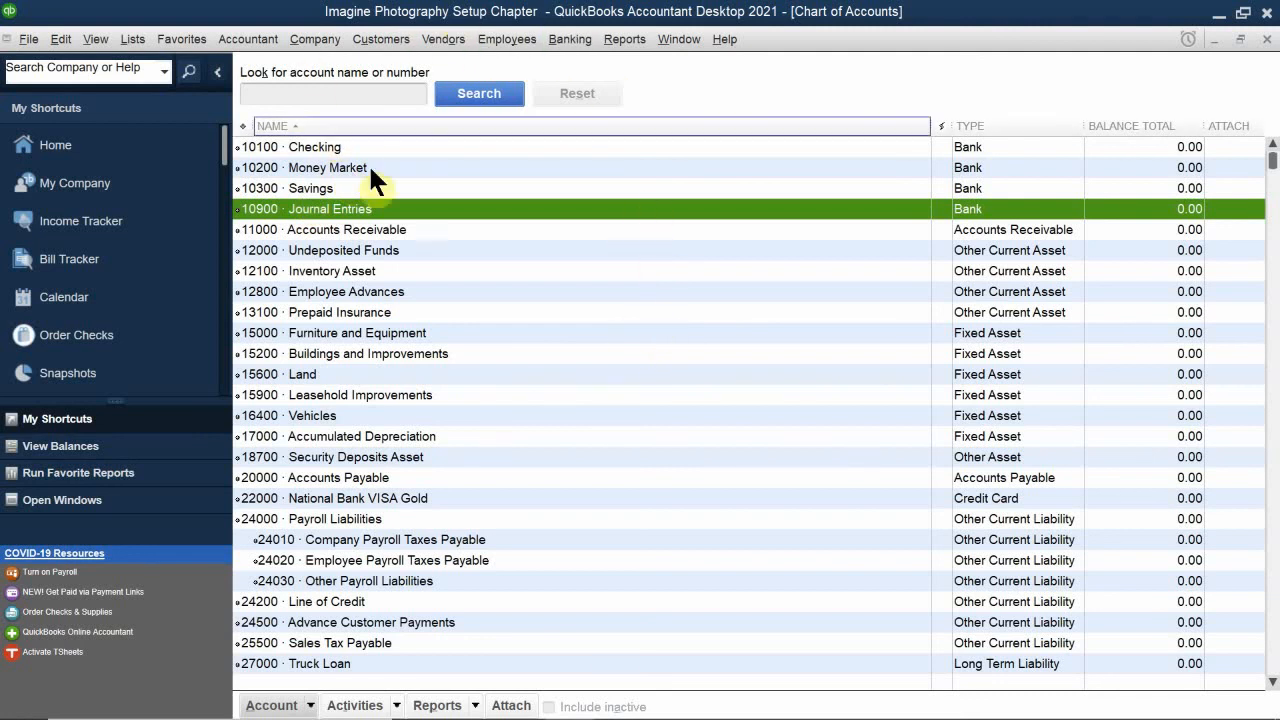
# Step: Switch the name sort to descending and back to ascending, and return the account list to its original order
pyautogui.click(421, 123)
pyautogui.scroll(15, 954, 273)
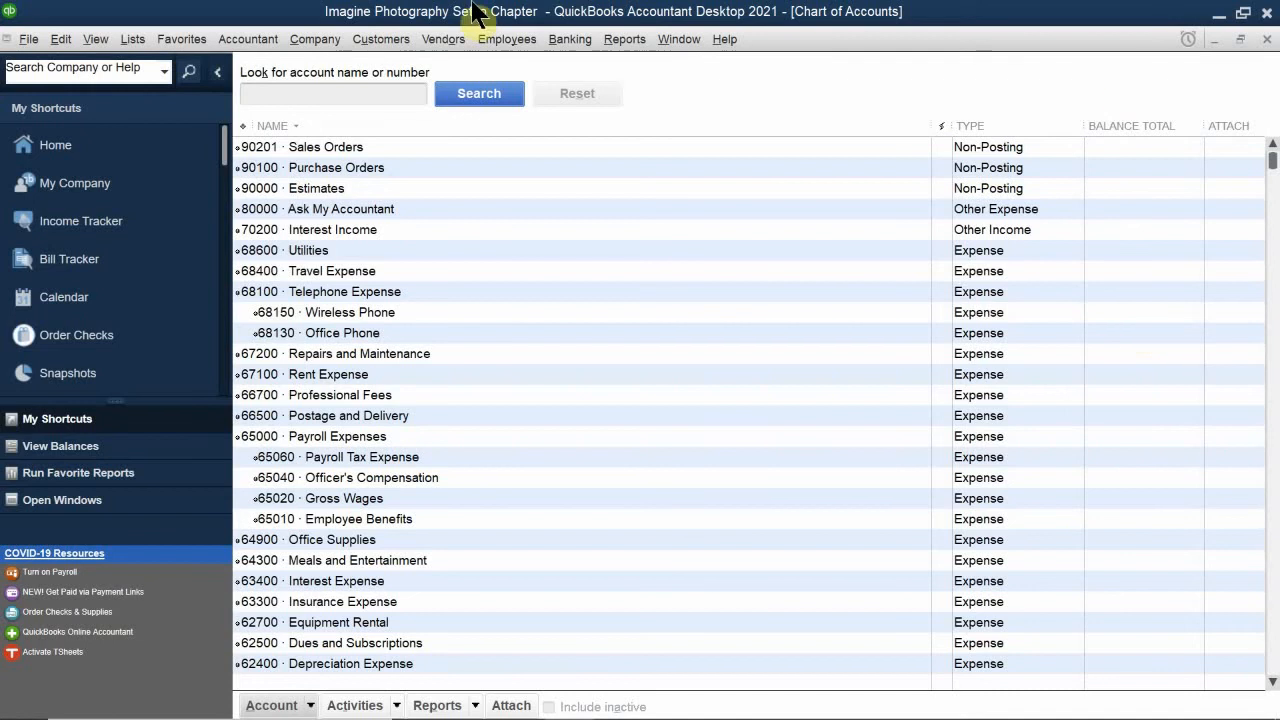
pyautogui.click(338, 128)
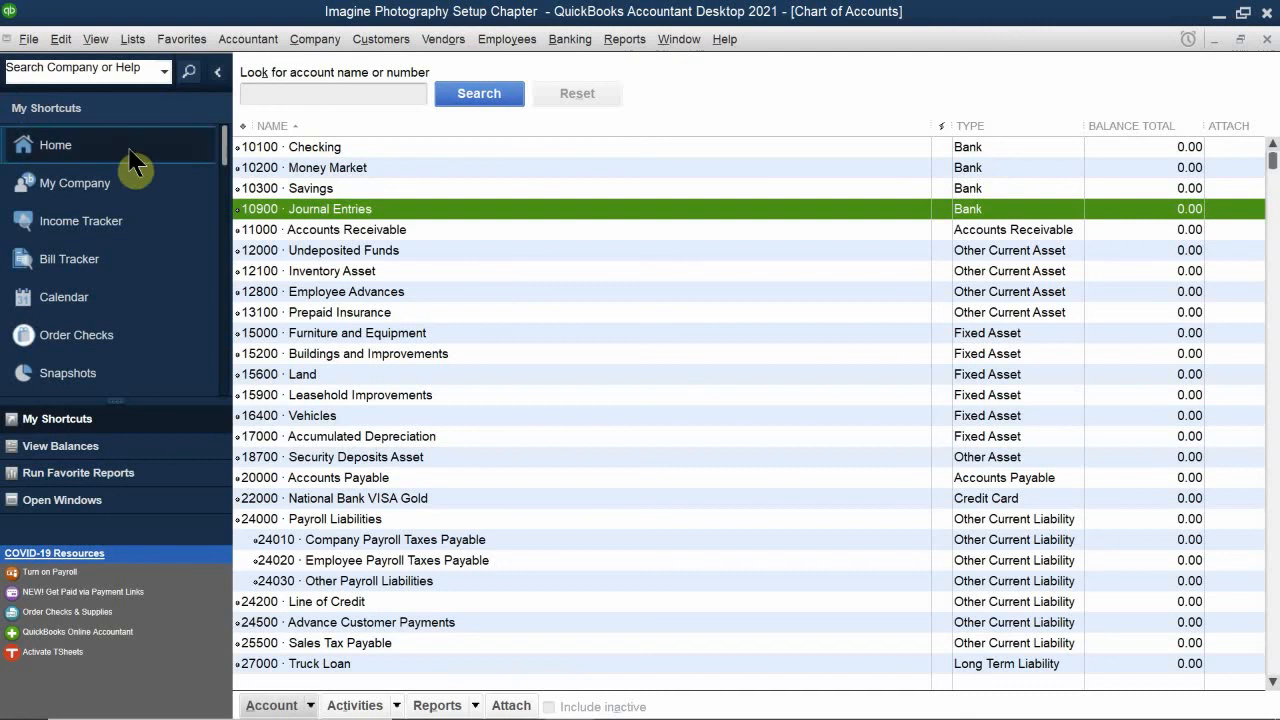
pyautogui.click(244, 127)
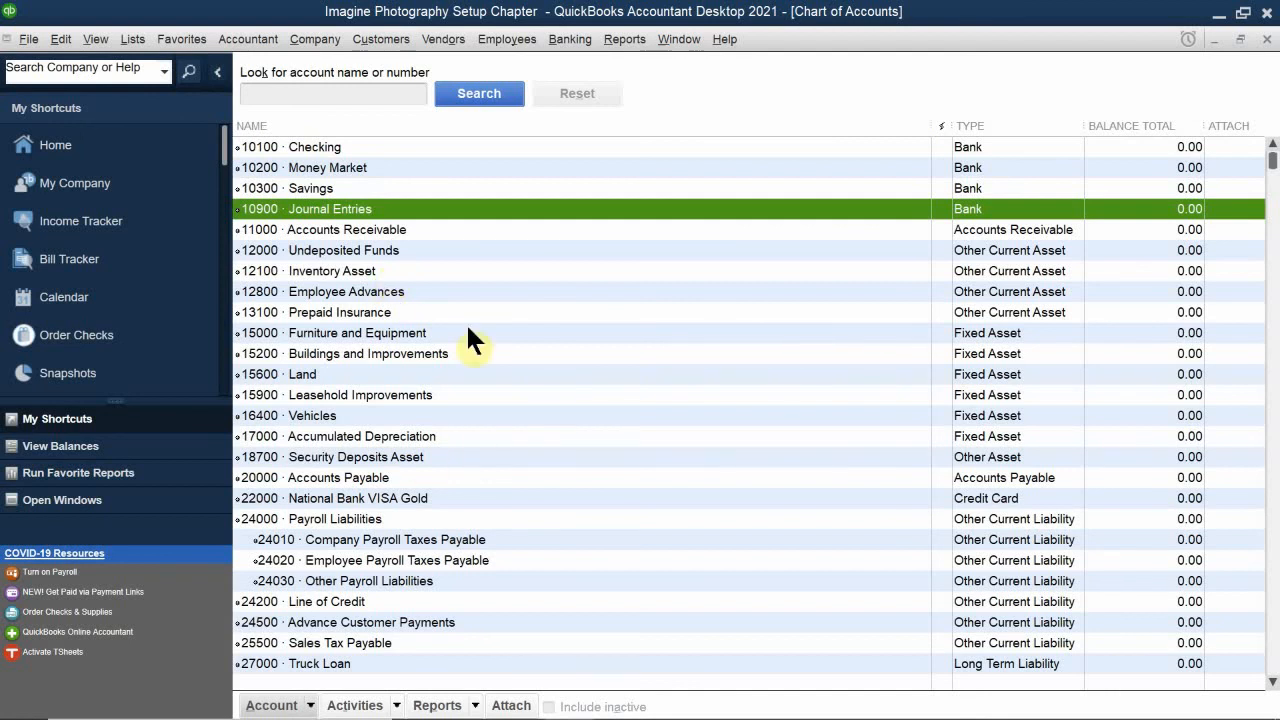
# Step: Turn off the use of account numbers in the company preferences for Accounting and save the change
pyautogui.click(61, 40)
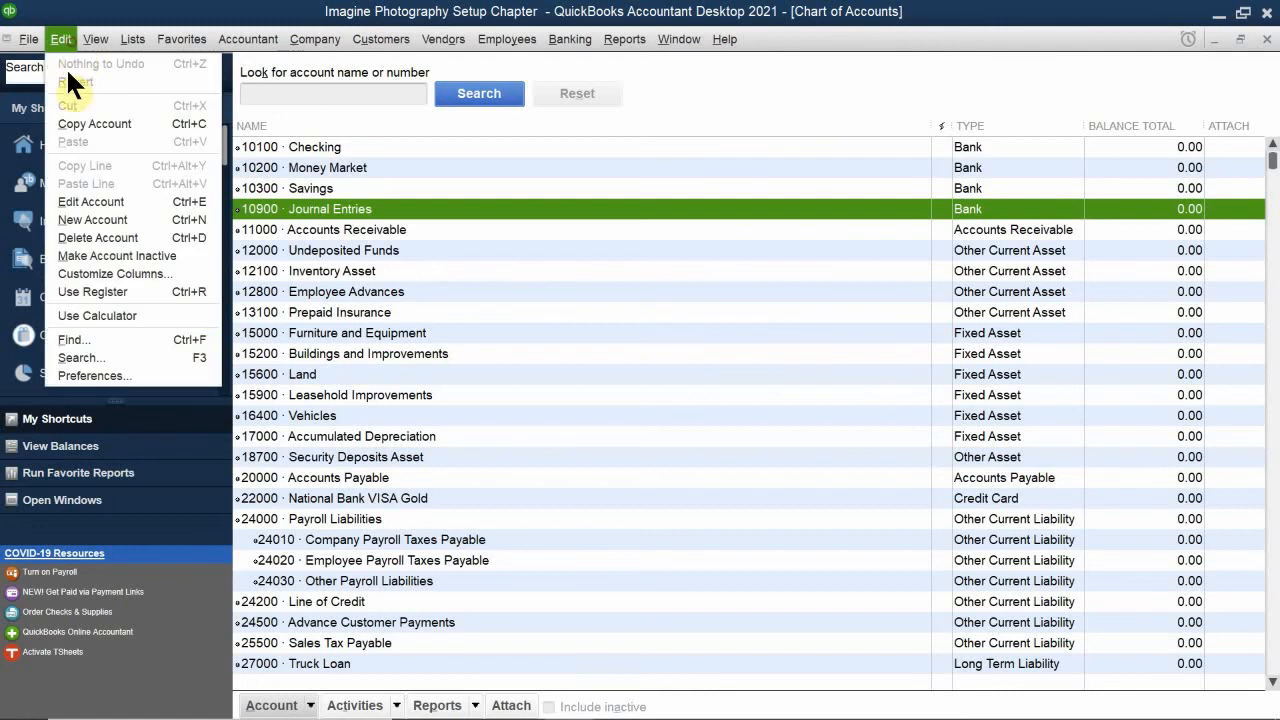
pyautogui.click(95, 373)
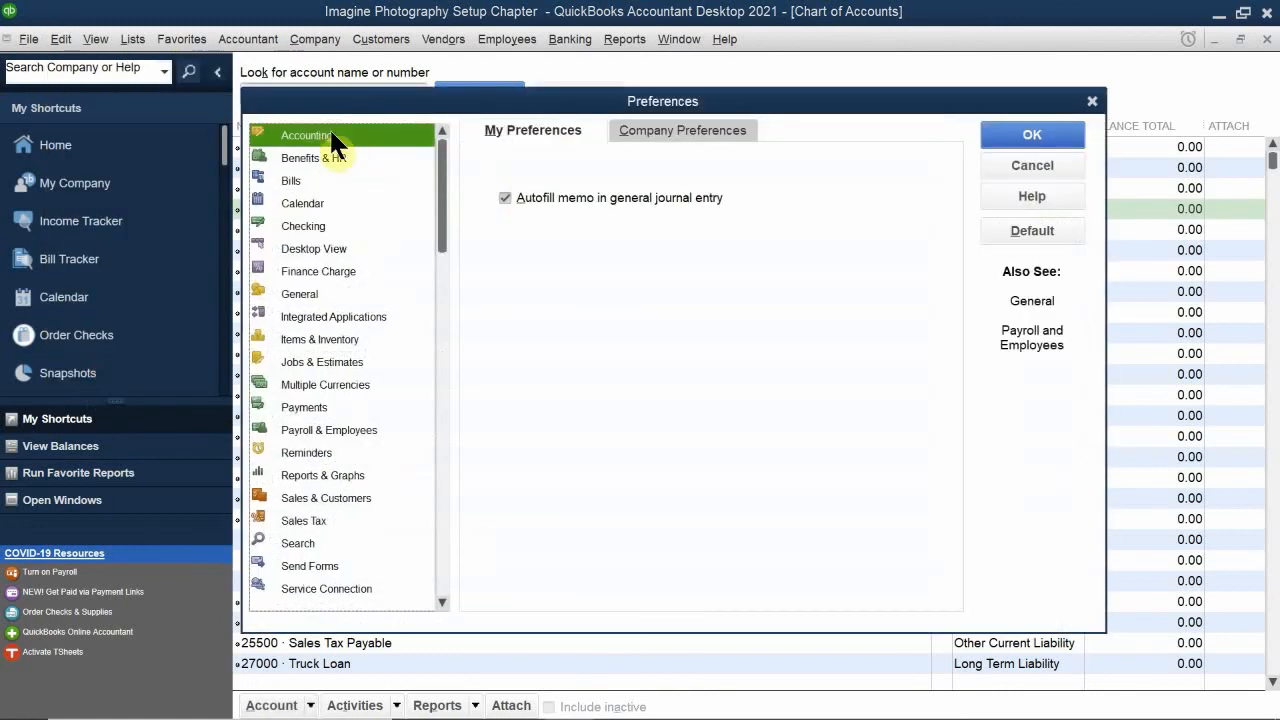
pyautogui.click(680, 132)
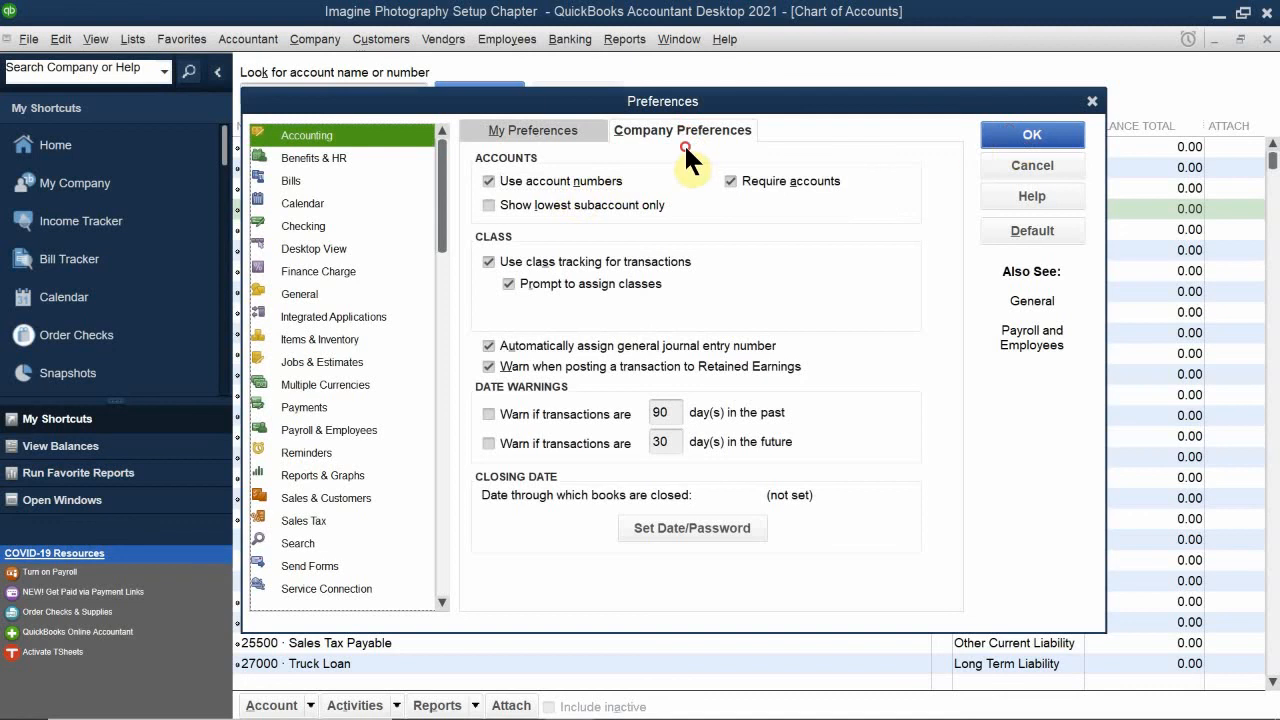
pyautogui.click(588, 175)
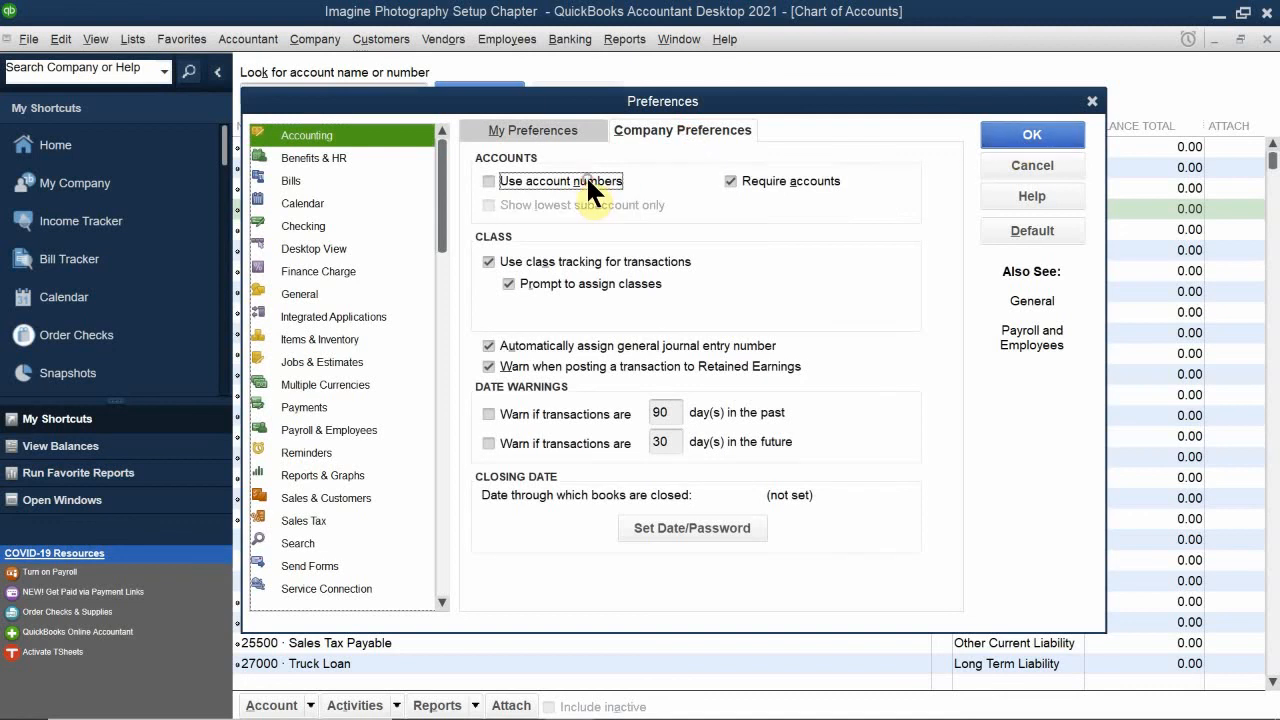
pyautogui.click(1018, 133)
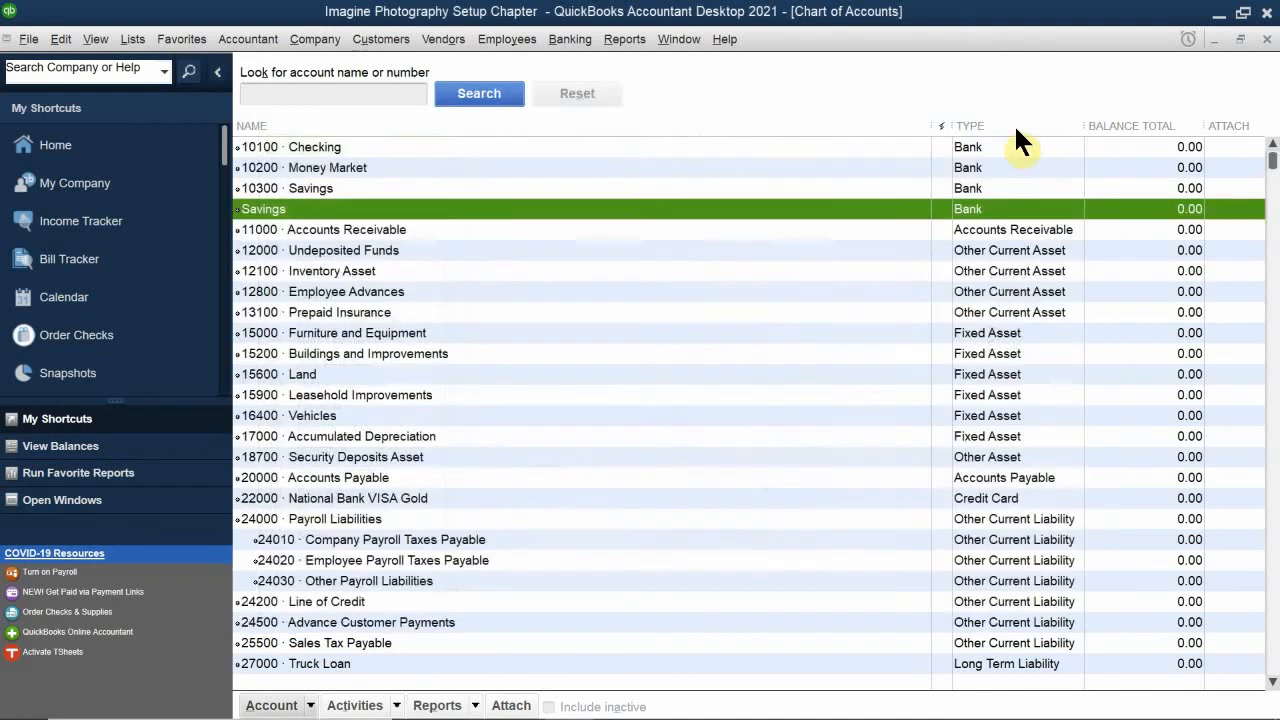
# Step: Sort the unnumbered chart of accounts by name and by type, looking through the list in each order
pyautogui.click(306, 125)
pyautogui.scroll(9, 320, 268)
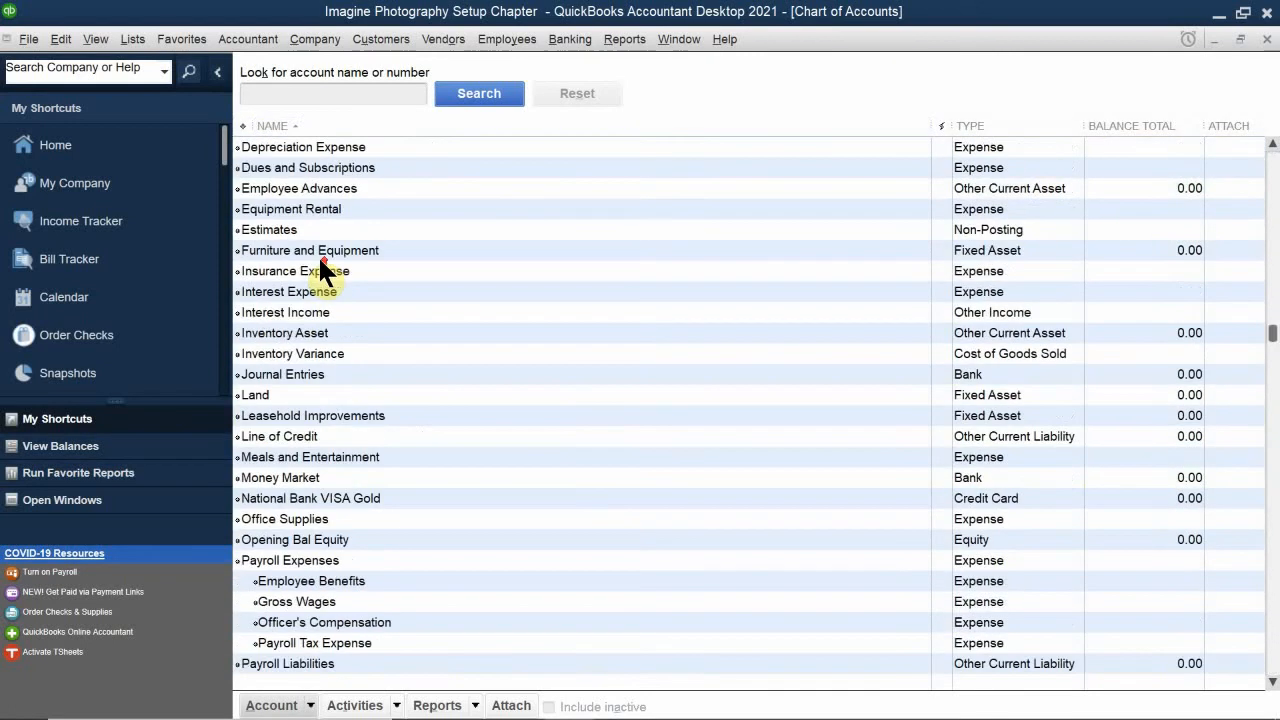
pyautogui.scroll(5, 320, 259)
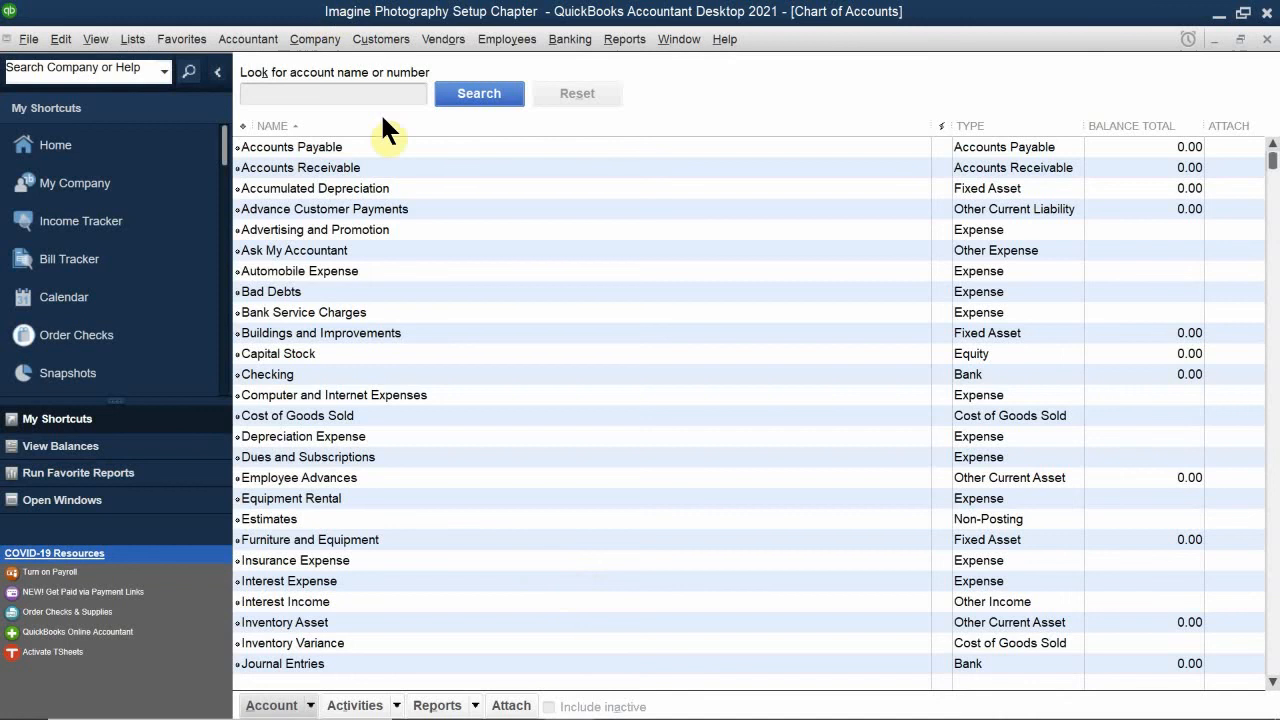
pyautogui.click(981, 125)
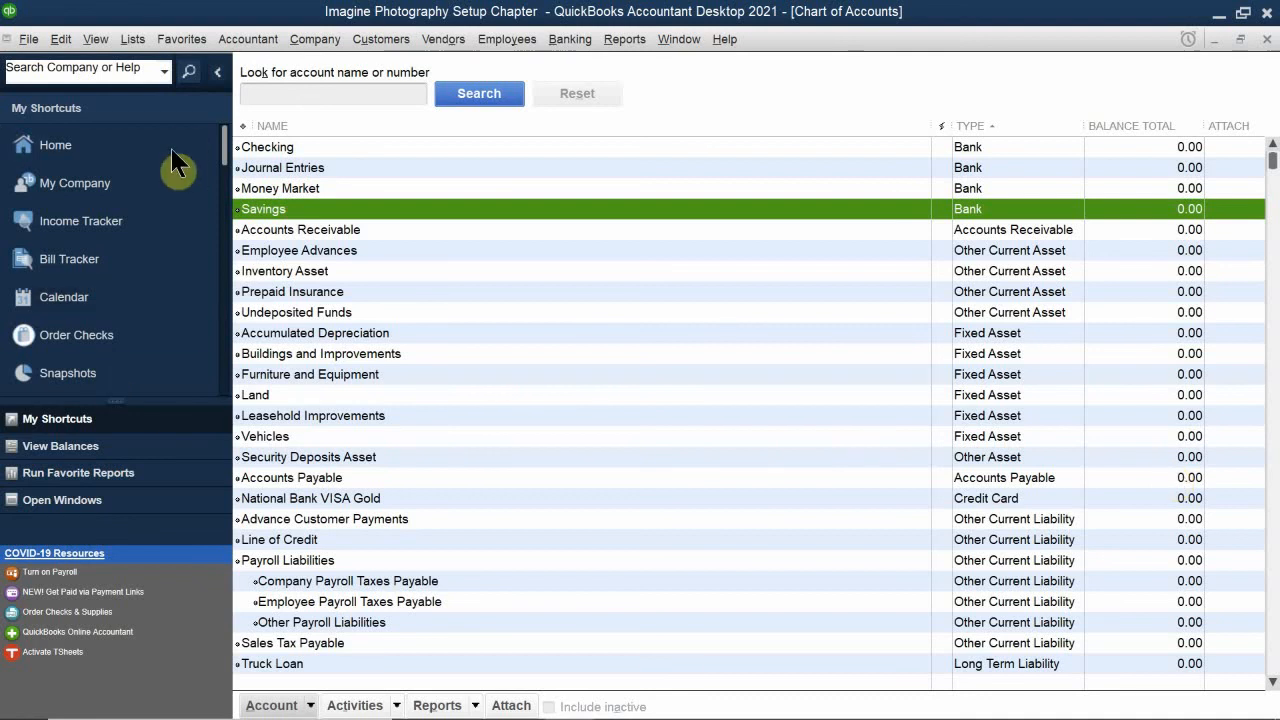
pyautogui.scroll(-2, 449, 258)
pyautogui.scroll(2, 453, 250)
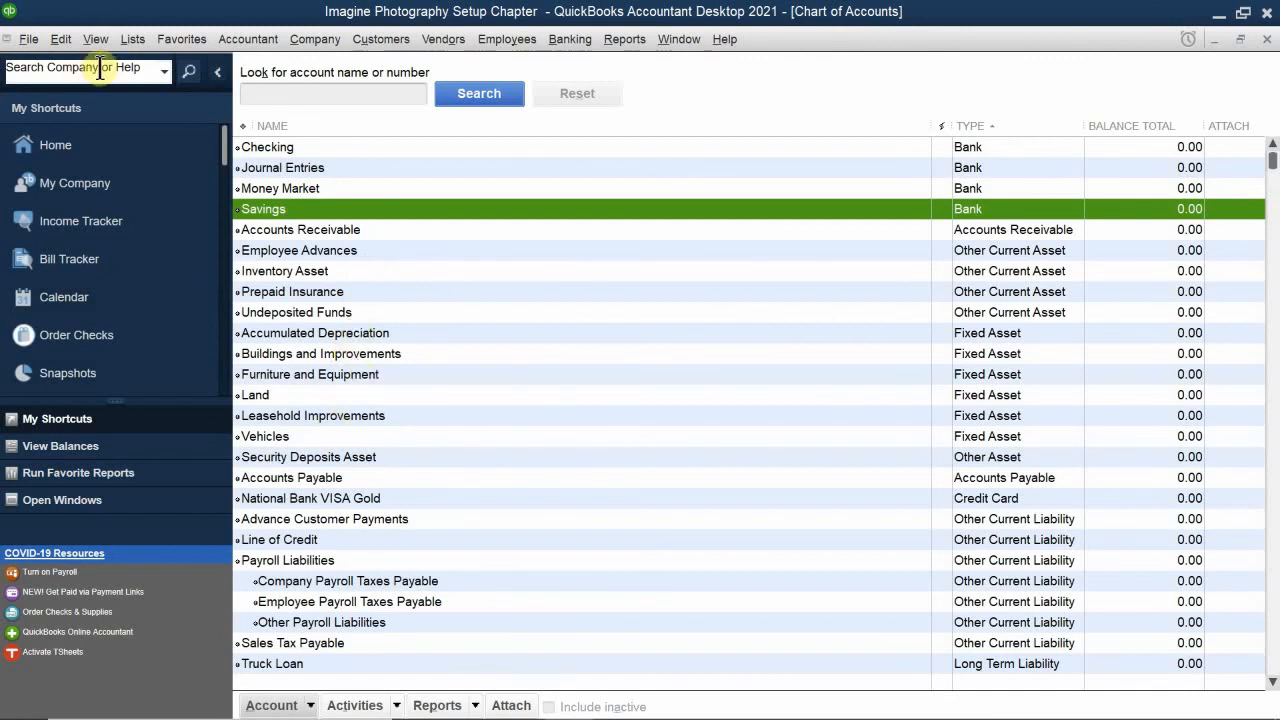
# Step: Turn the use of account numbers back on in the company preferences for Accounting and save the change
pyautogui.click(66, 64)
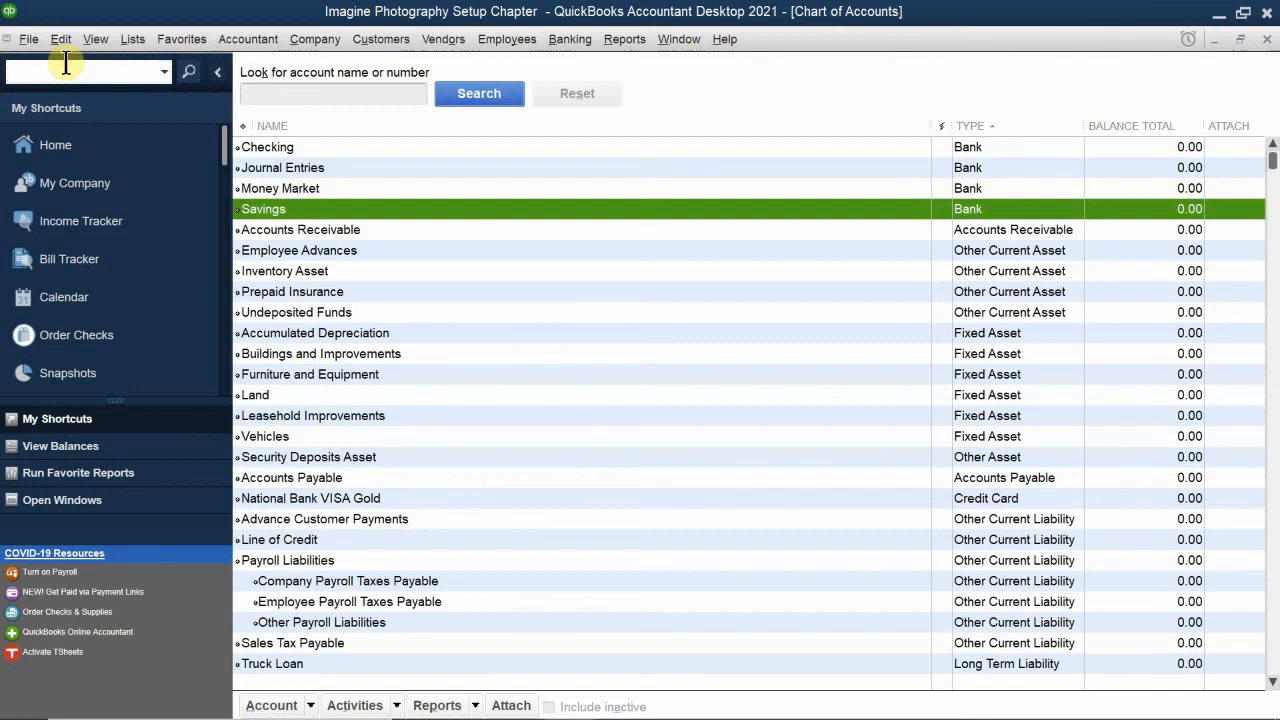
pyautogui.click(60, 39)
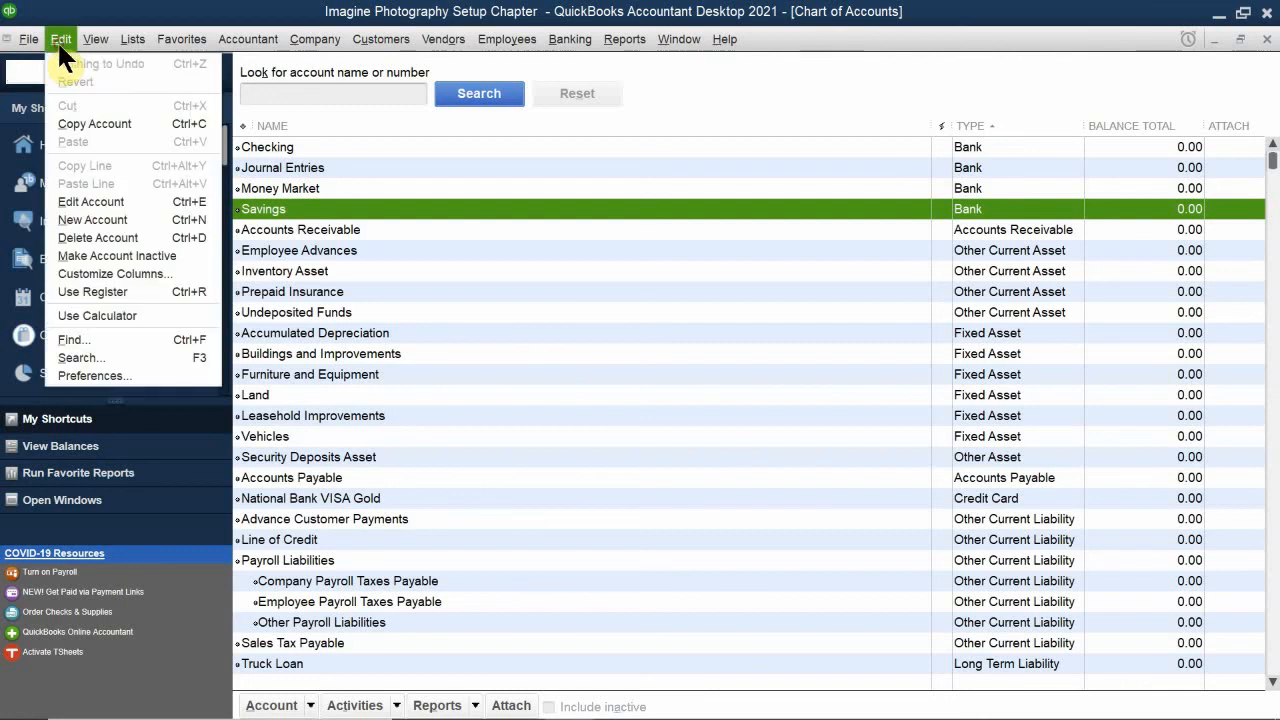
pyautogui.click(165, 376)
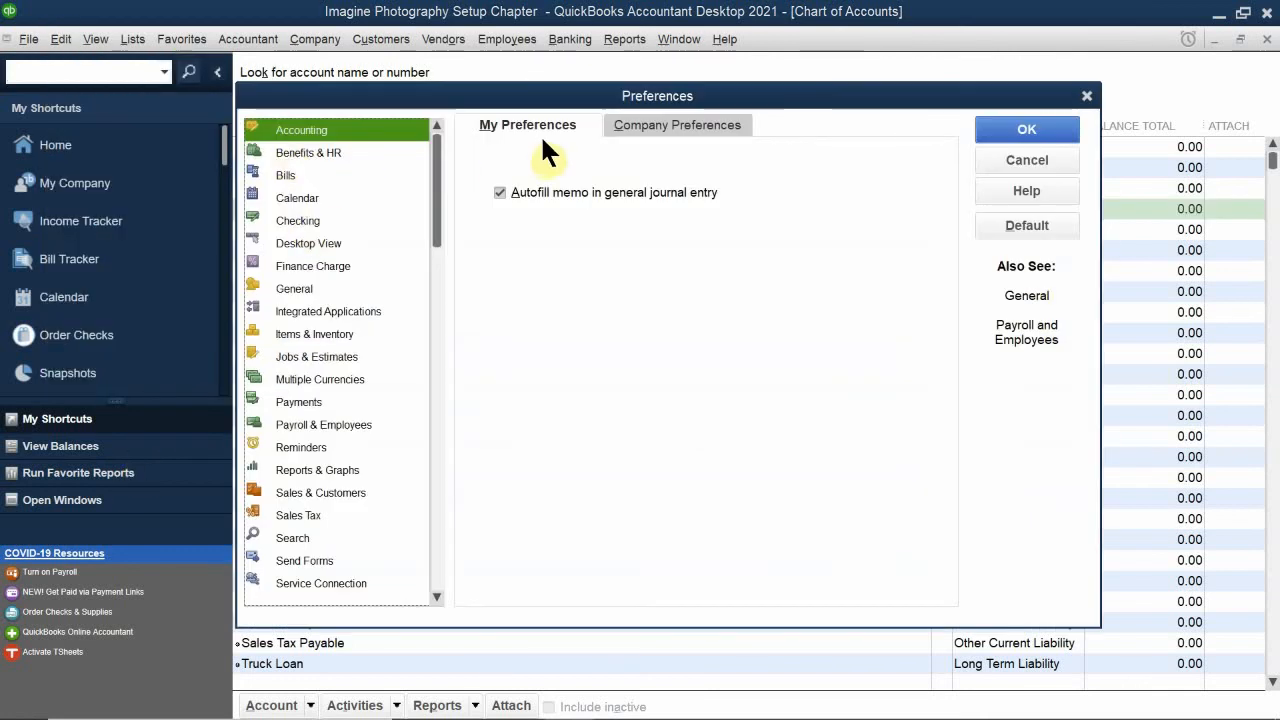
pyautogui.click(625, 128)
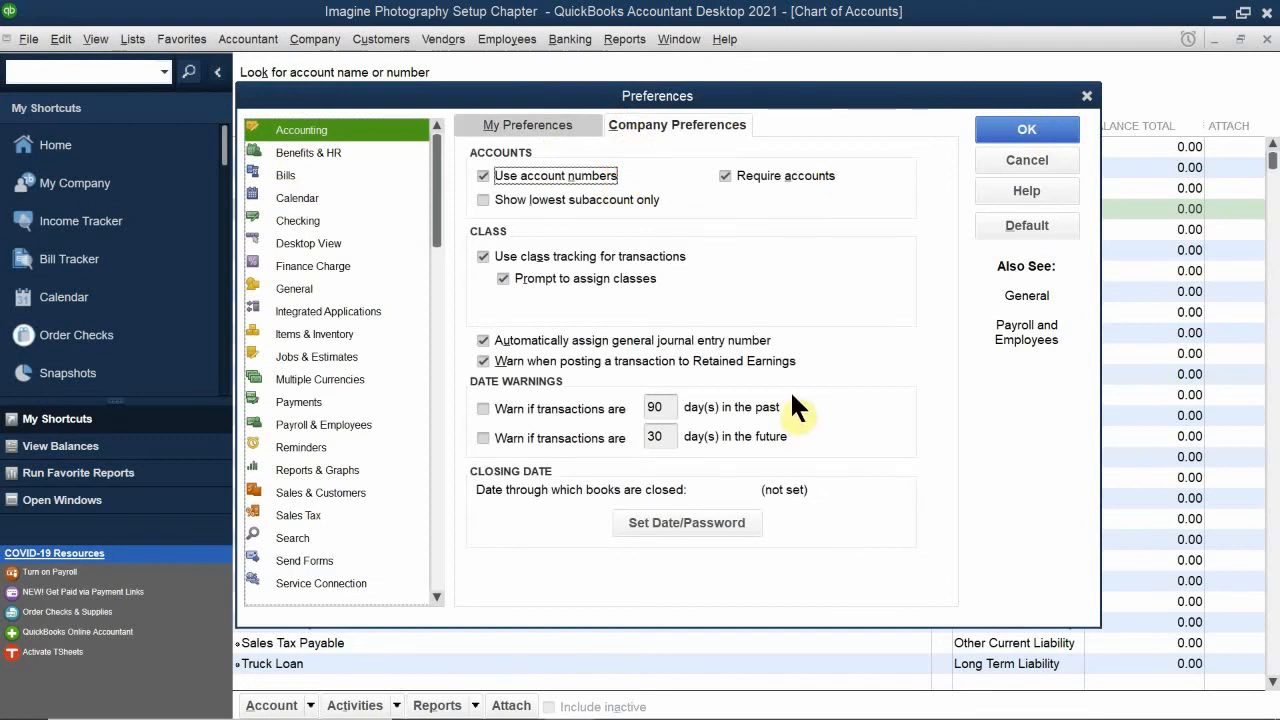
pyautogui.click(1028, 128)
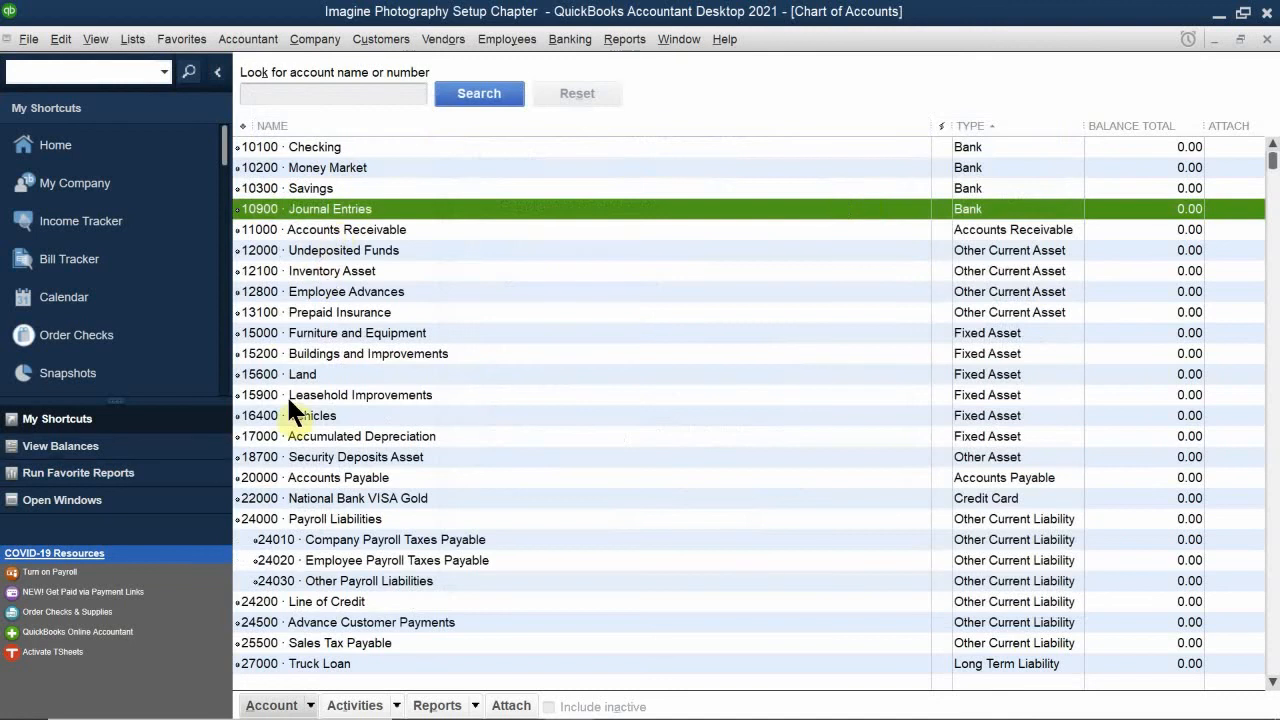
# Step: Try to move the Computer and Internet Expenses account further down while the list is sorted by type
pyautogui.scroll(-15, 290, 400)
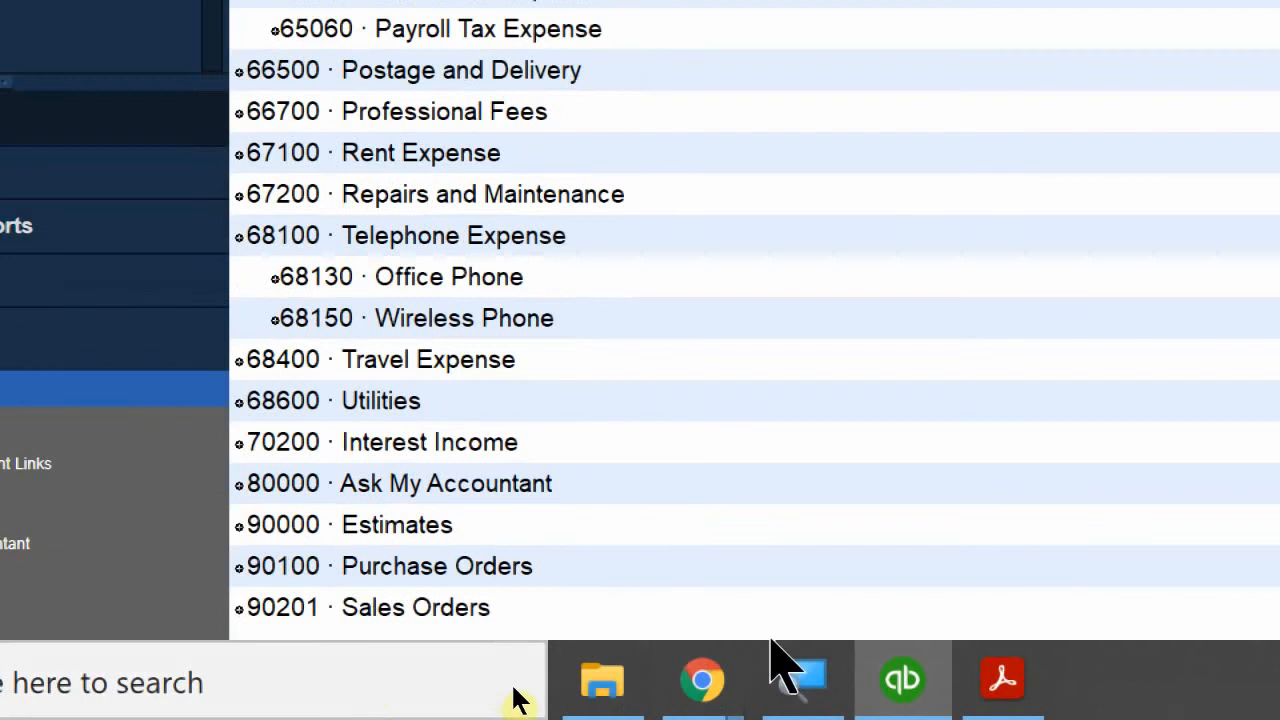
pyautogui.moveTo(800, 677)
pyautogui.click(968, 543)
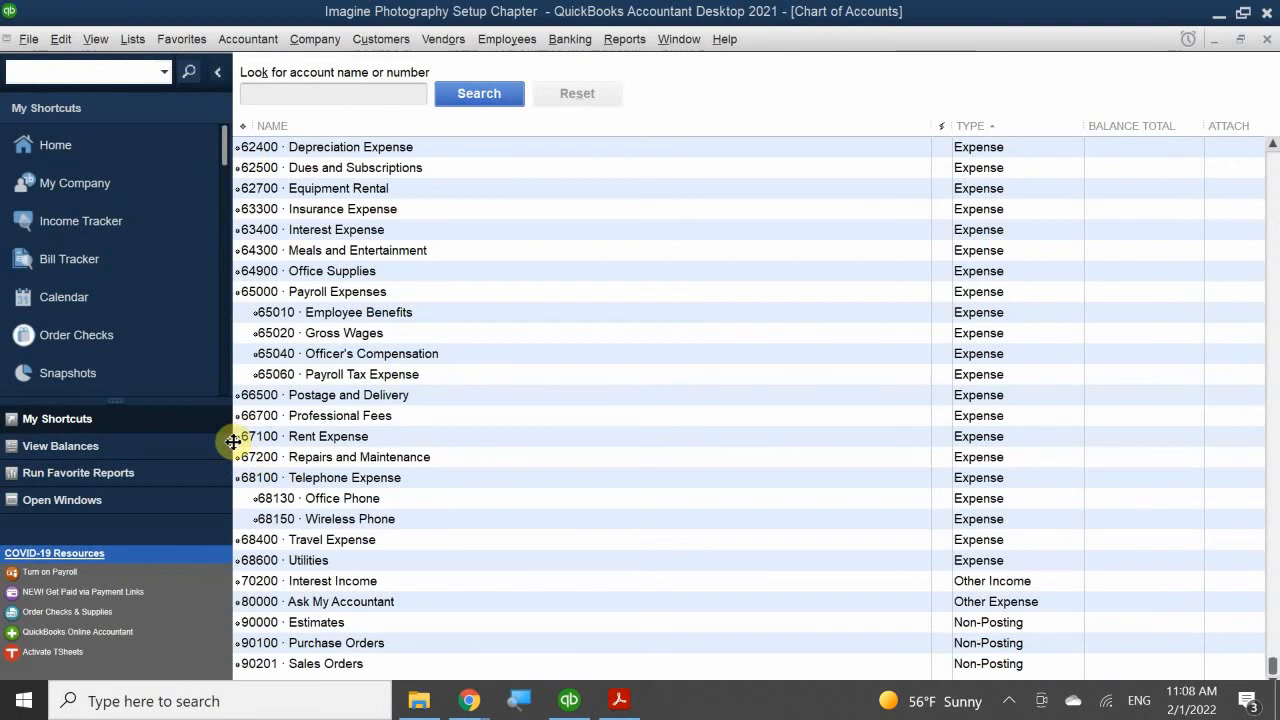
pyautogui.scroll(5, 232, 441)
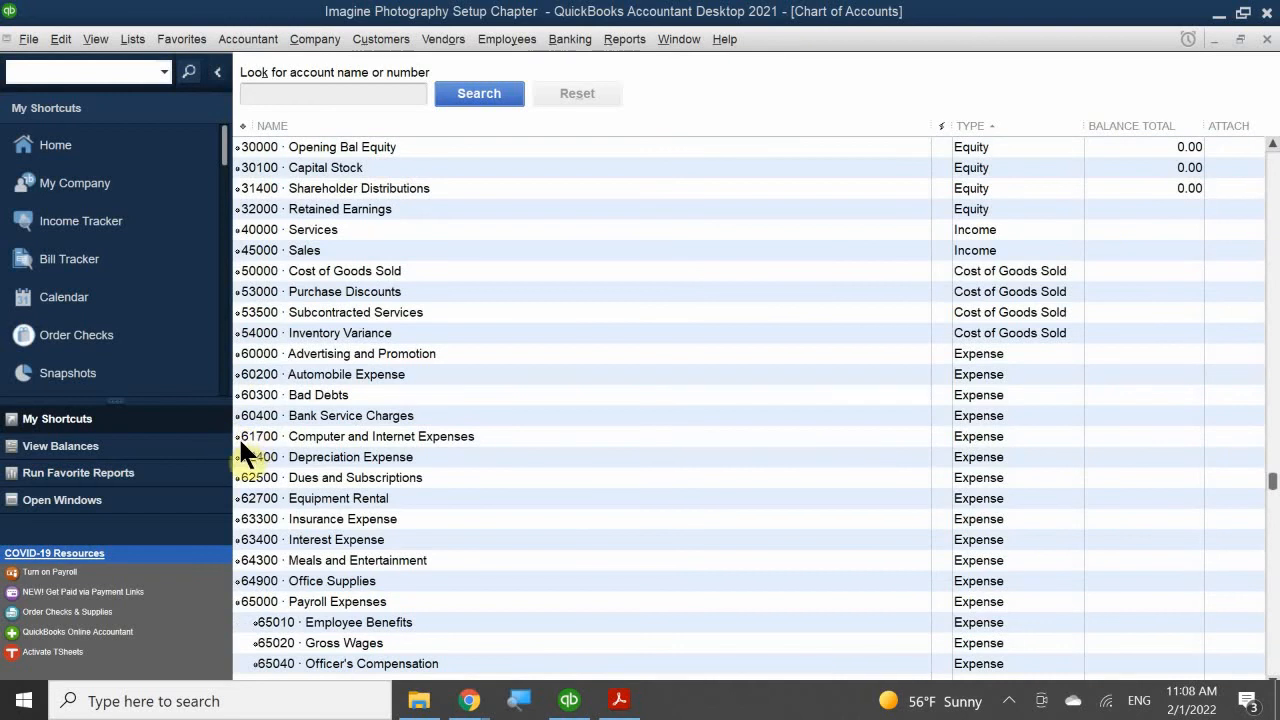
pyautogui.moveTo(237, 441); pyautogui.dragTo(227, 560)
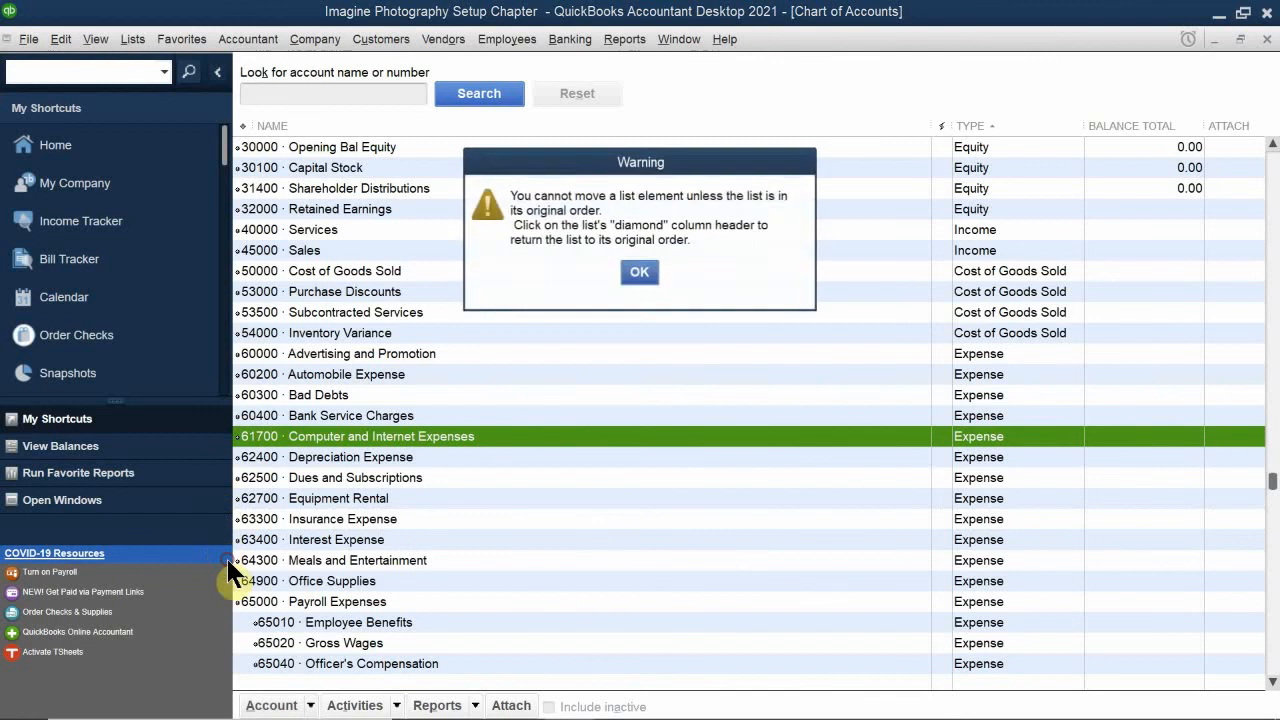
pyautogui.click(639, 272)
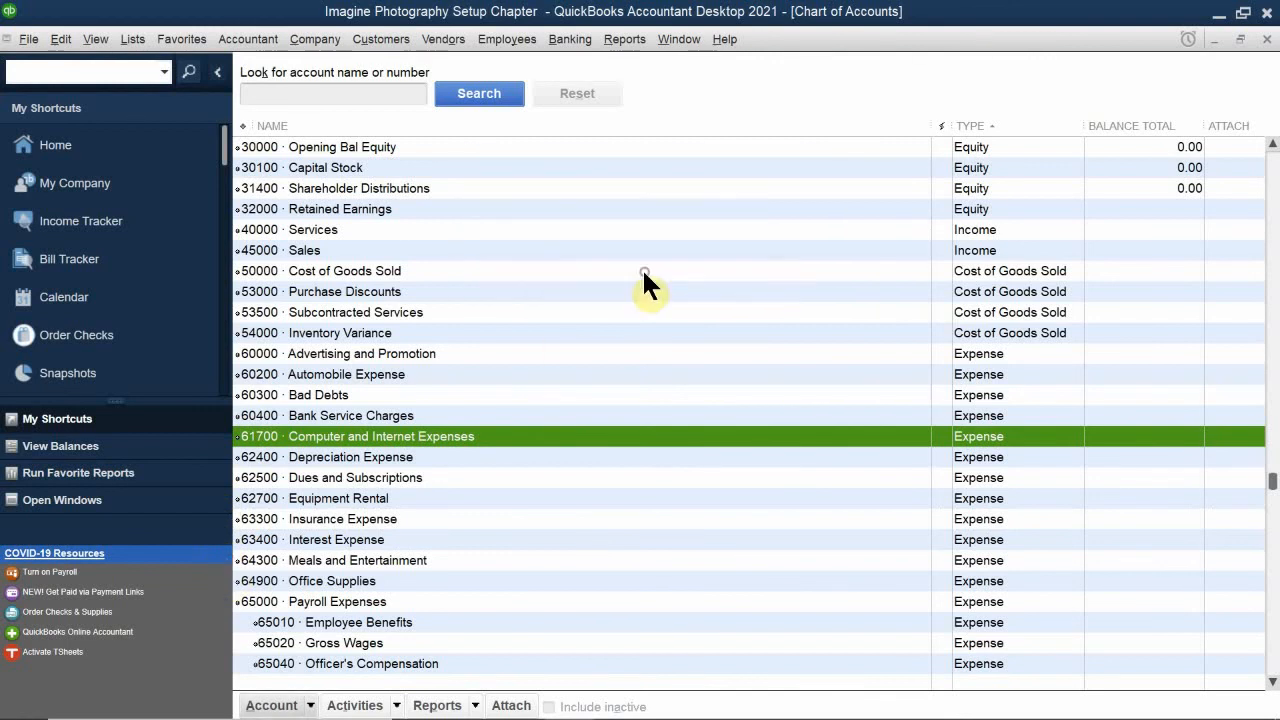
# Step: Return the list to its original order and move Computer and Internet Expenses directly below Insurance Expense
pyautogui.click(240, 125)
pyautogui.moveTo(237, 436); pyautogui.dragTo(243, 507)
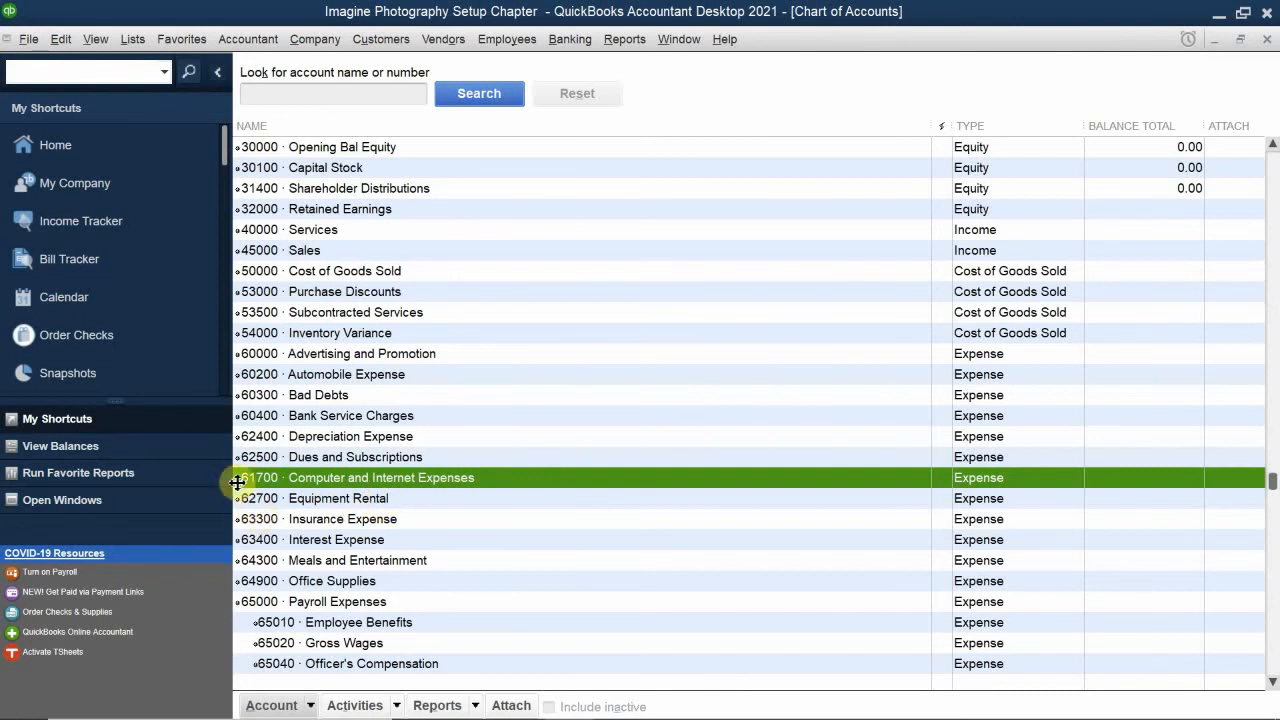
pyautogui.moveTo(237, 482); pyautogui.dragTo(243, 531)
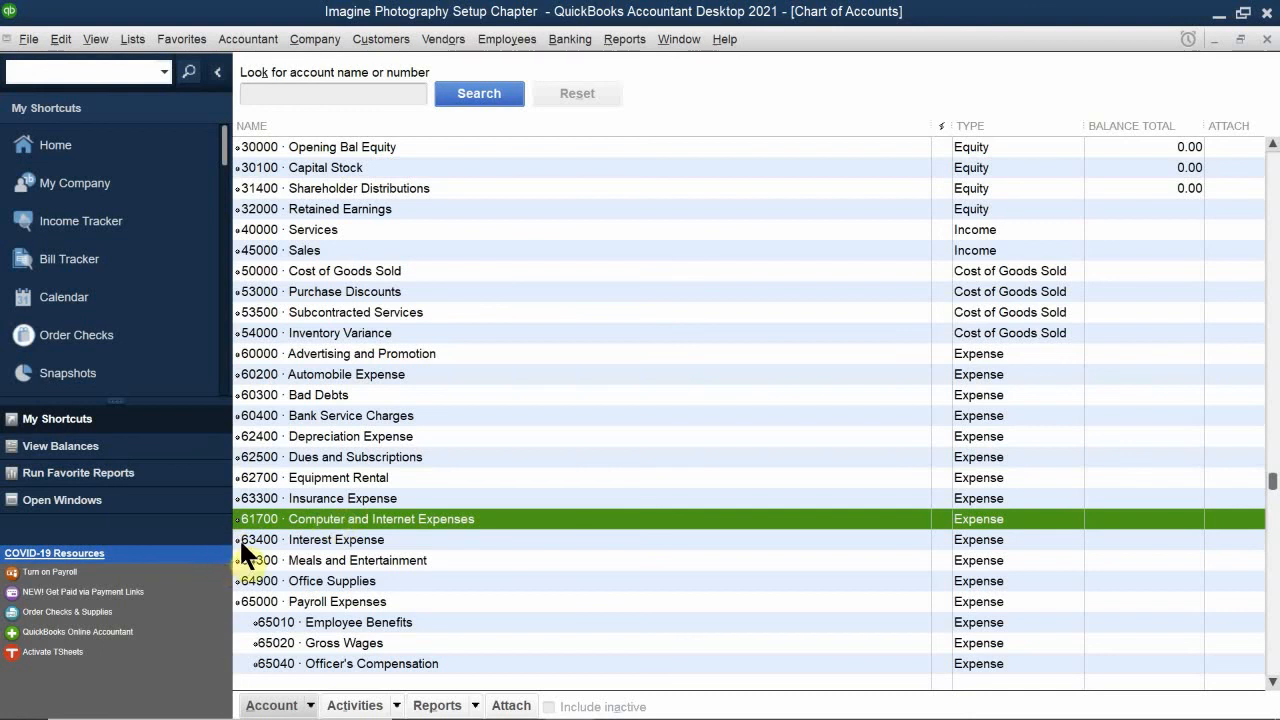
# Step: Move Interest Expense directly below Automobile Expense, and try to move Equipment Rental up among the Equity accounts
pyautogui.moveTo(239, 537); pyautogui.dragTo(252, 383)
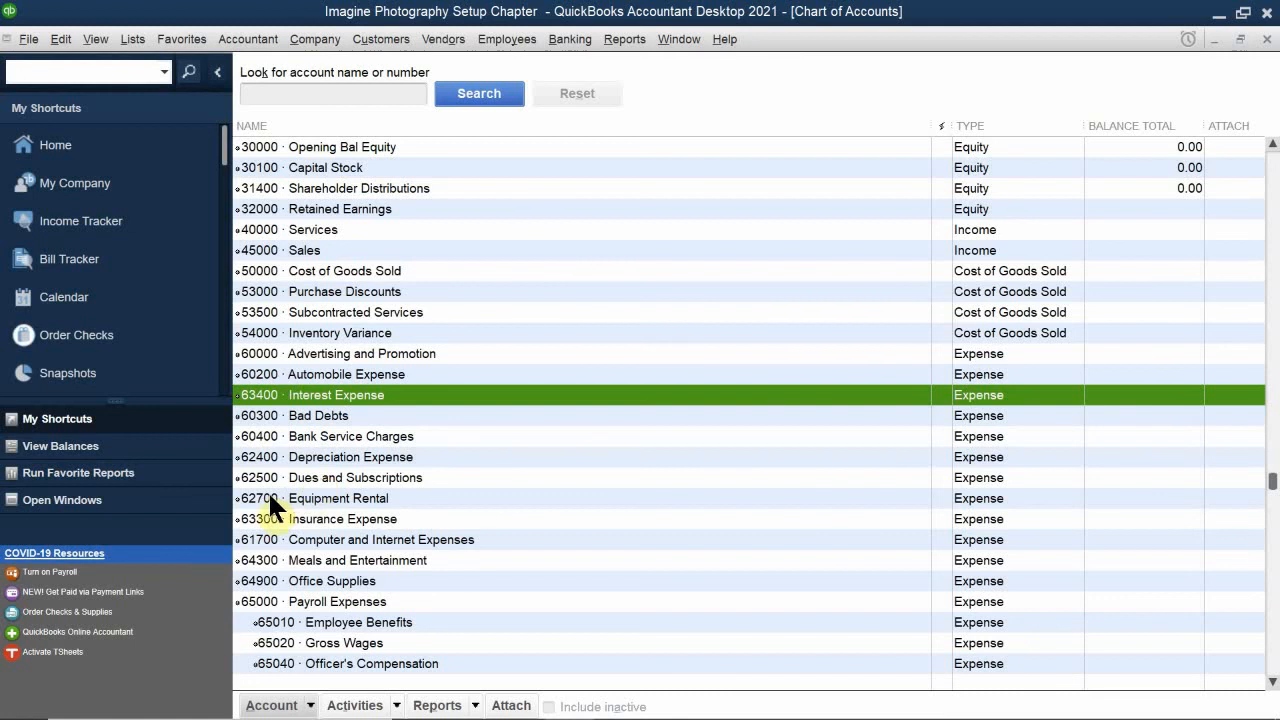
pyautogui.moveTo(237, 498); pyautogui.dragTo(267, 182)
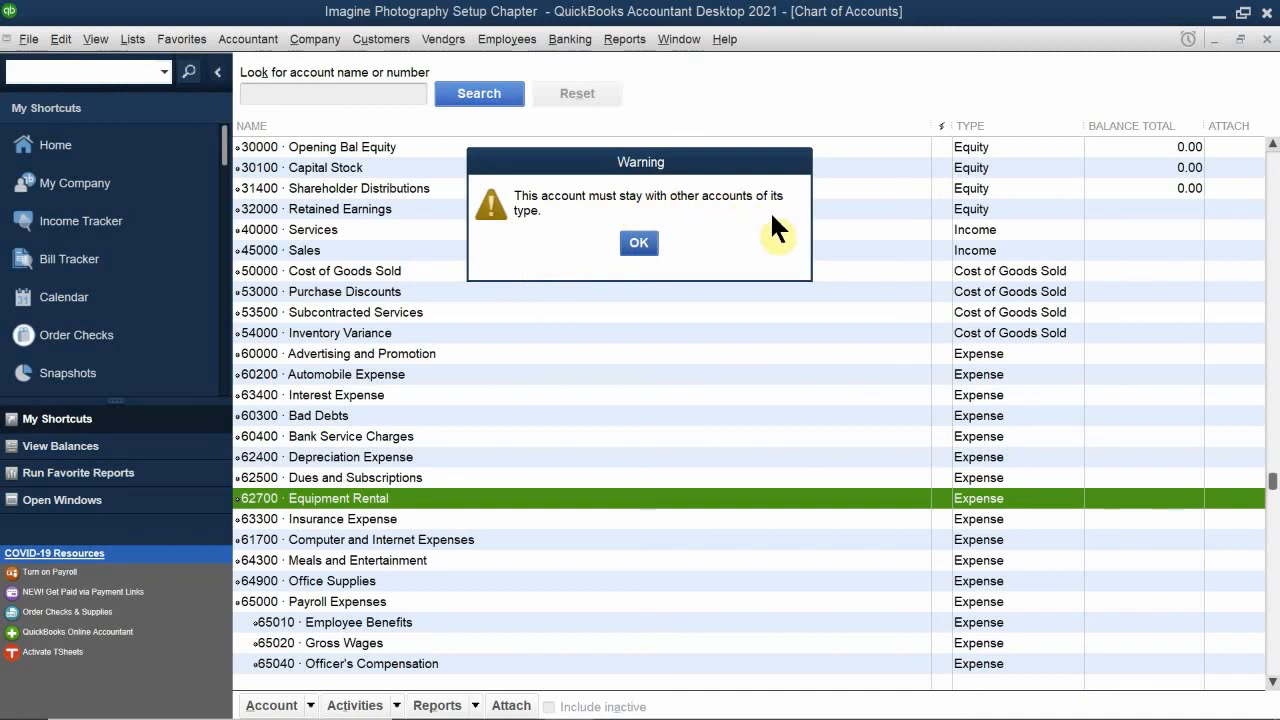
pyautogui.click(639, 242)
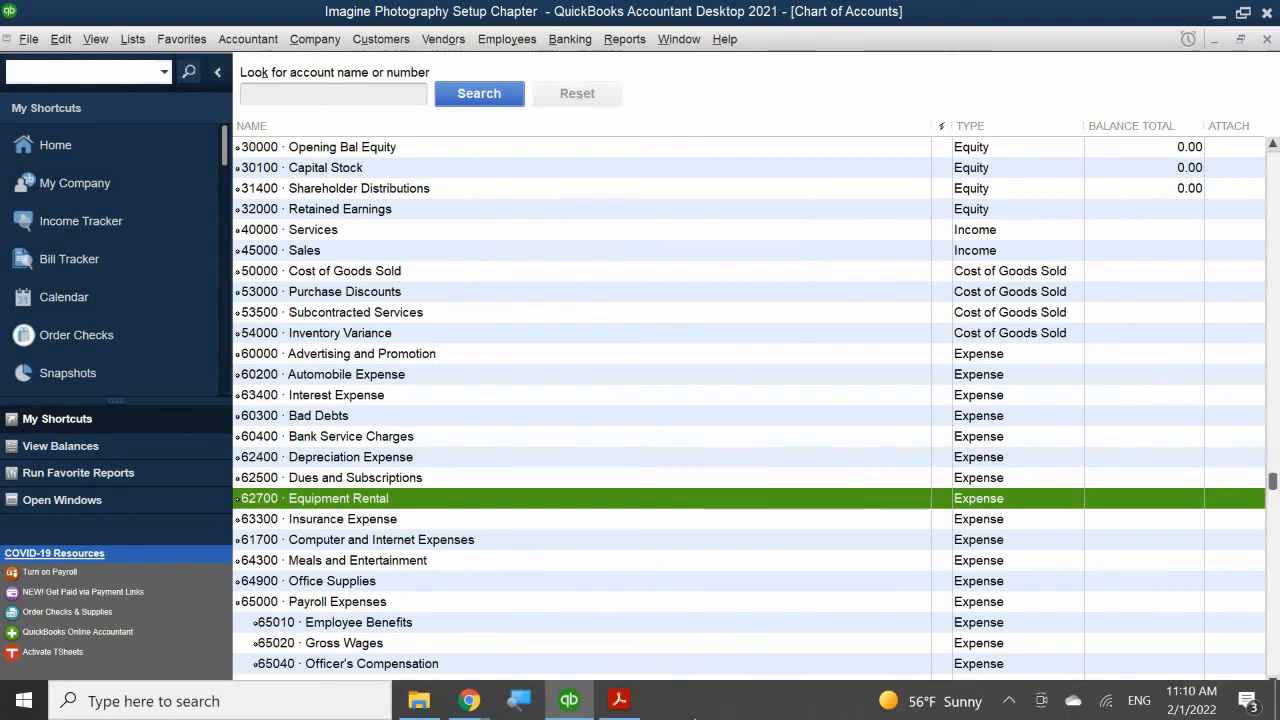
# Step: Switch to the chapter 12 PDF in Acrobat Reader and review the sections on activating account numbers, adding accounts and adding subaccounts
pyautogui.click(620, 700)
pyautogui.scroll(-8, 523, 514)
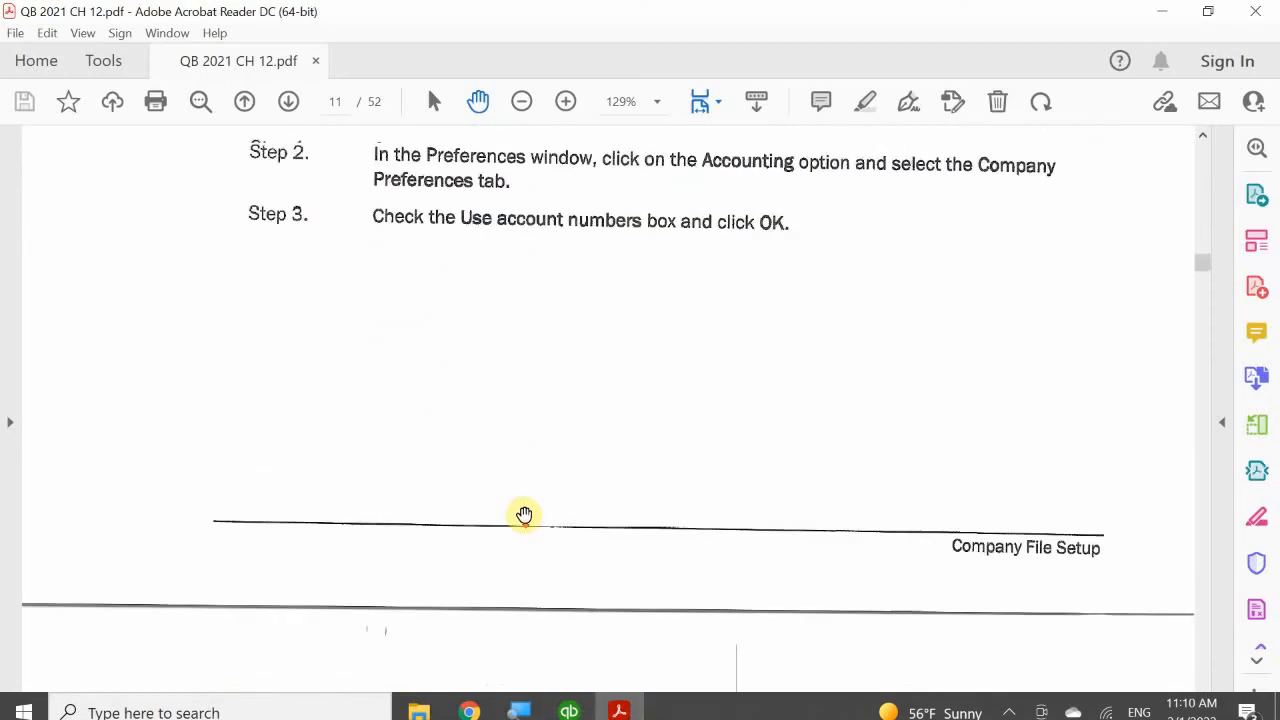
pyautogui.scroll(-15, 541, 507)
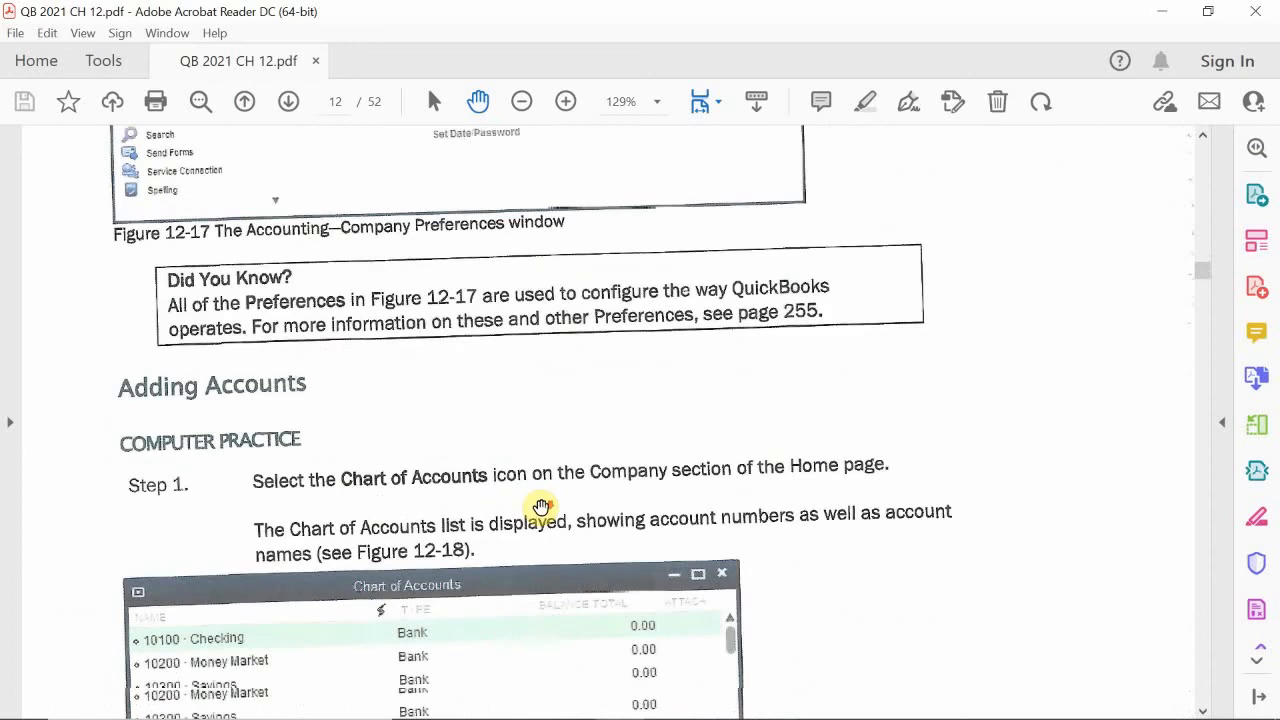
pyautogui.scroll(-20, 541, 507)
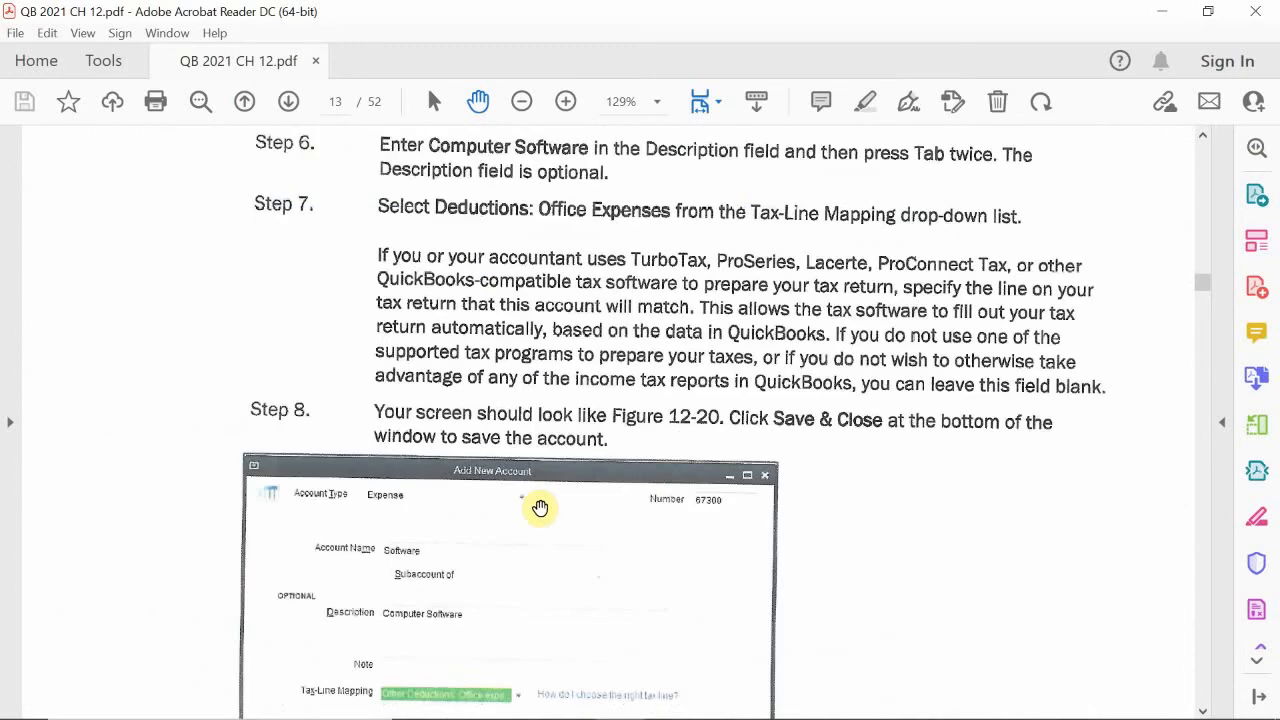
pyautogui.scroll(-4, 540, 508)
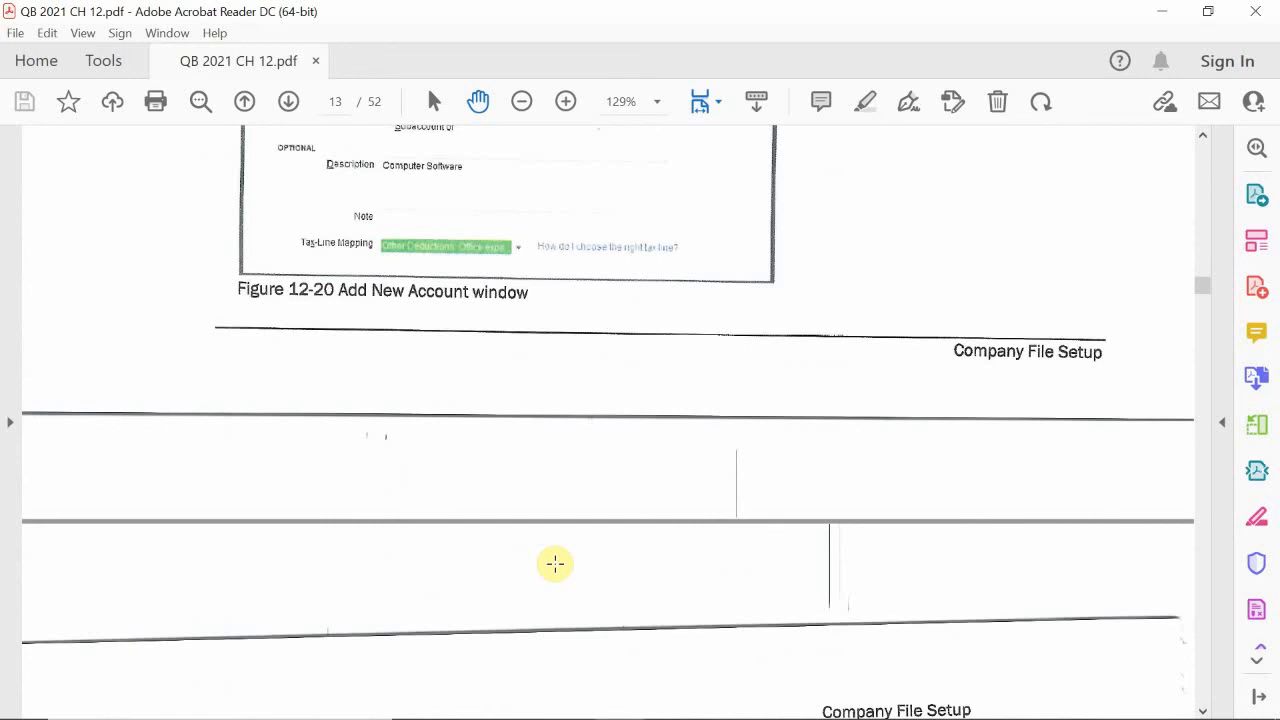
pyautogui.scroll(-10, 555, 563)
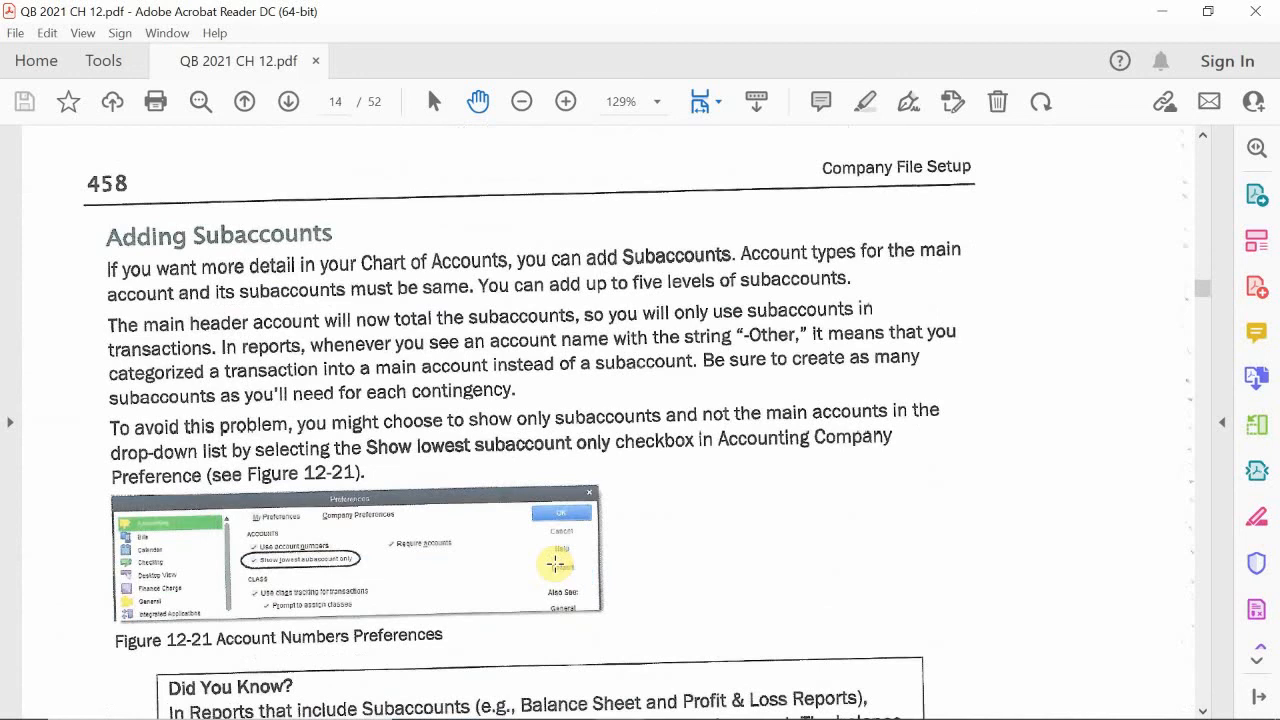
pyautogui.scroll(-15, 555, 563)
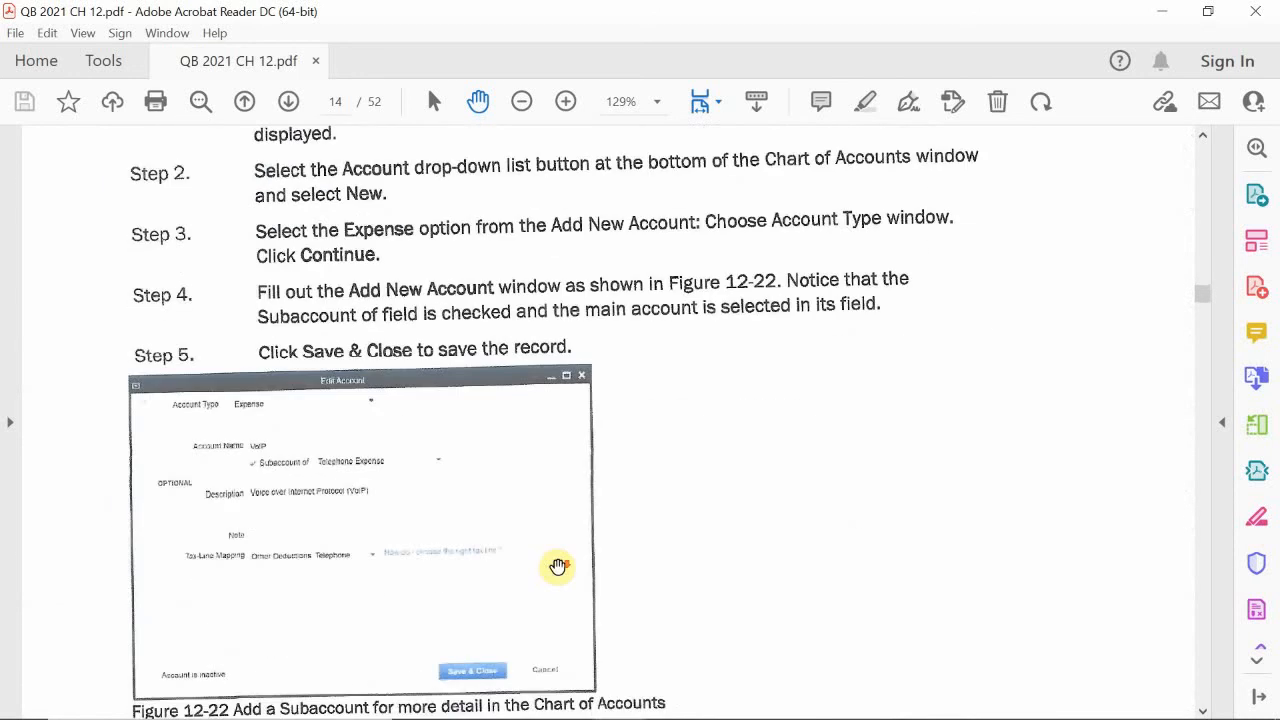
pyautogui.scroll(-15, 557, 566)
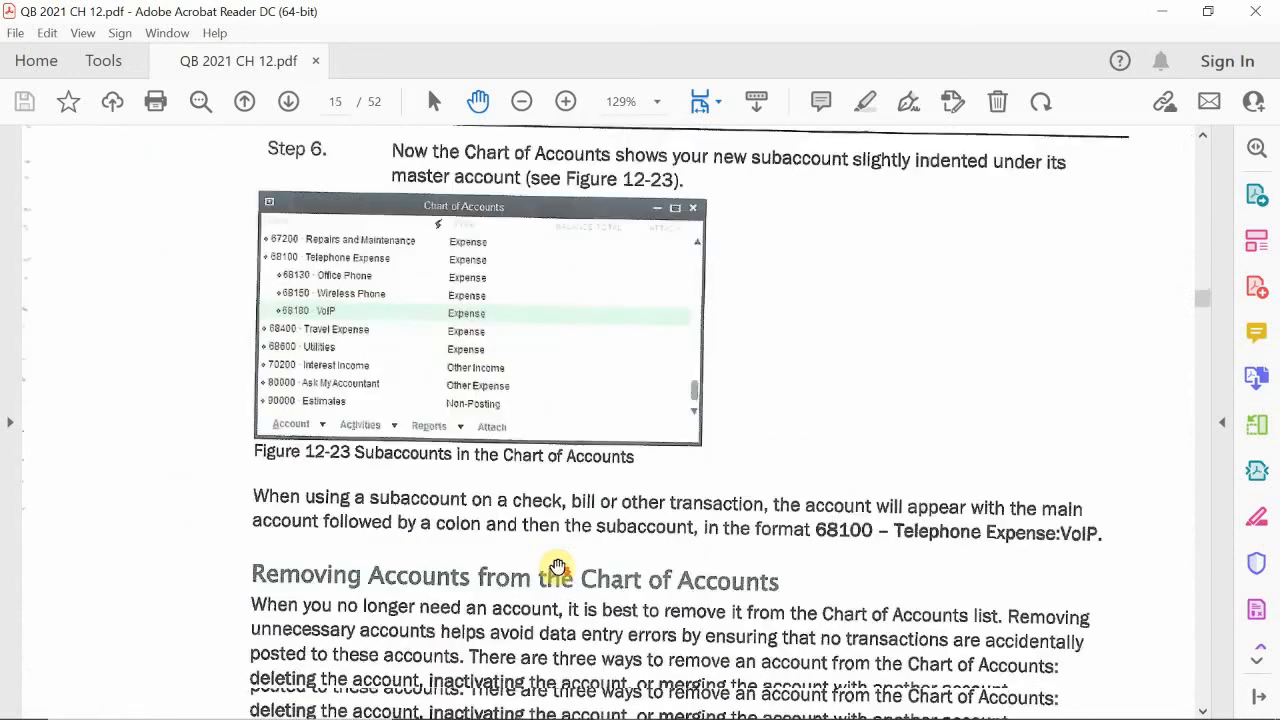
# Step: Review the chapter's sections on deleting, inactivating and merging accounts, and on sorting the account list
pyautogui.scroll(-4, 557, 566)
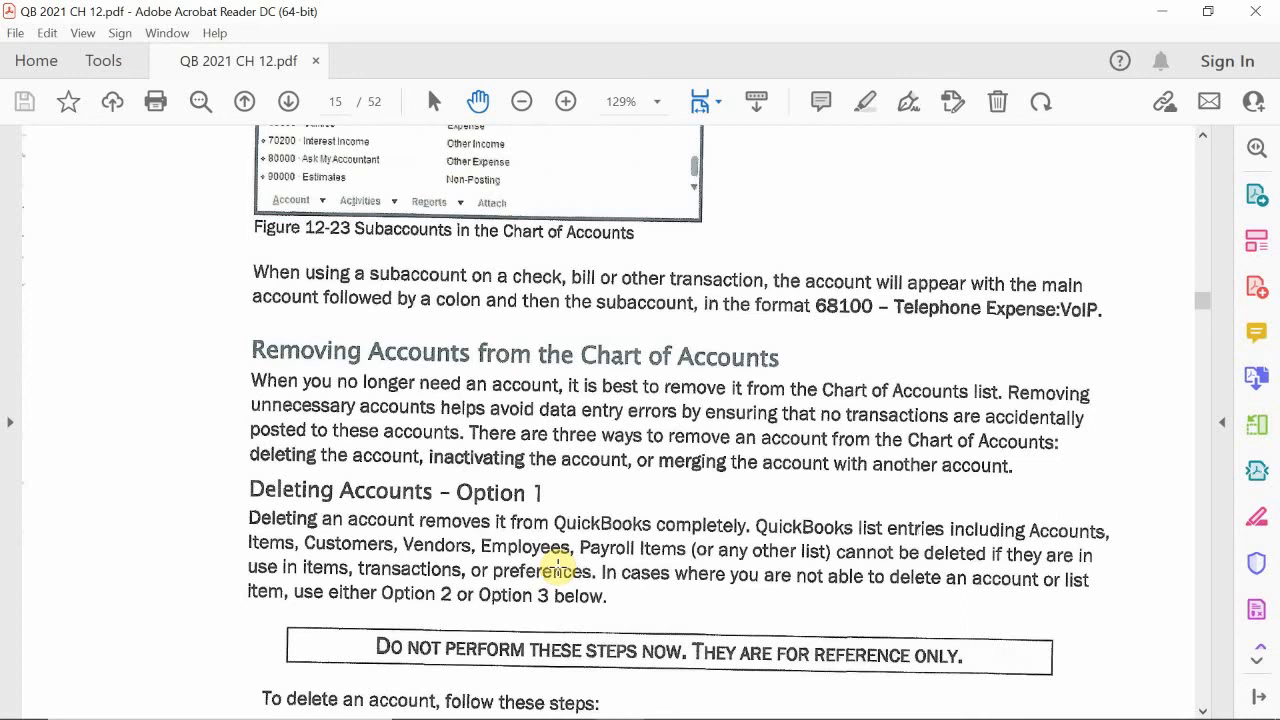
pyautogui.scroll(-8, 557, 568)
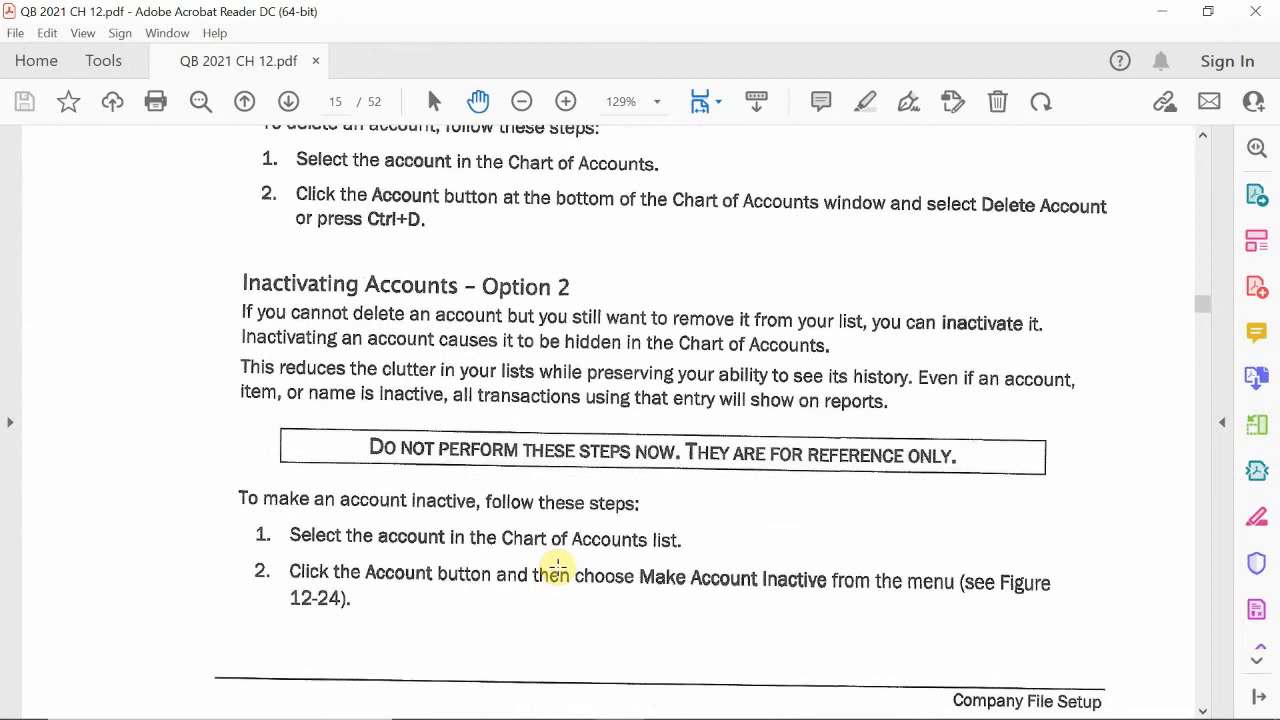
pyautogui.scroll(-7, 557, 568)
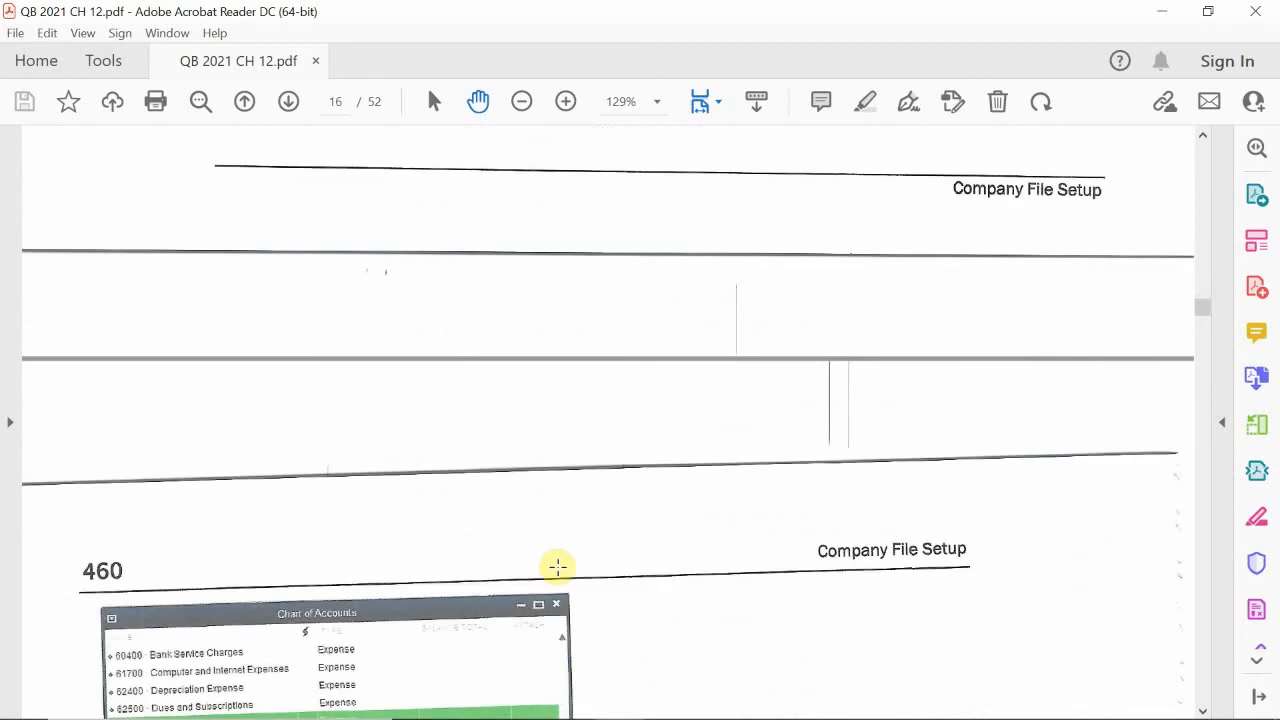
pyautogui.scroll(-5, 624, 513)
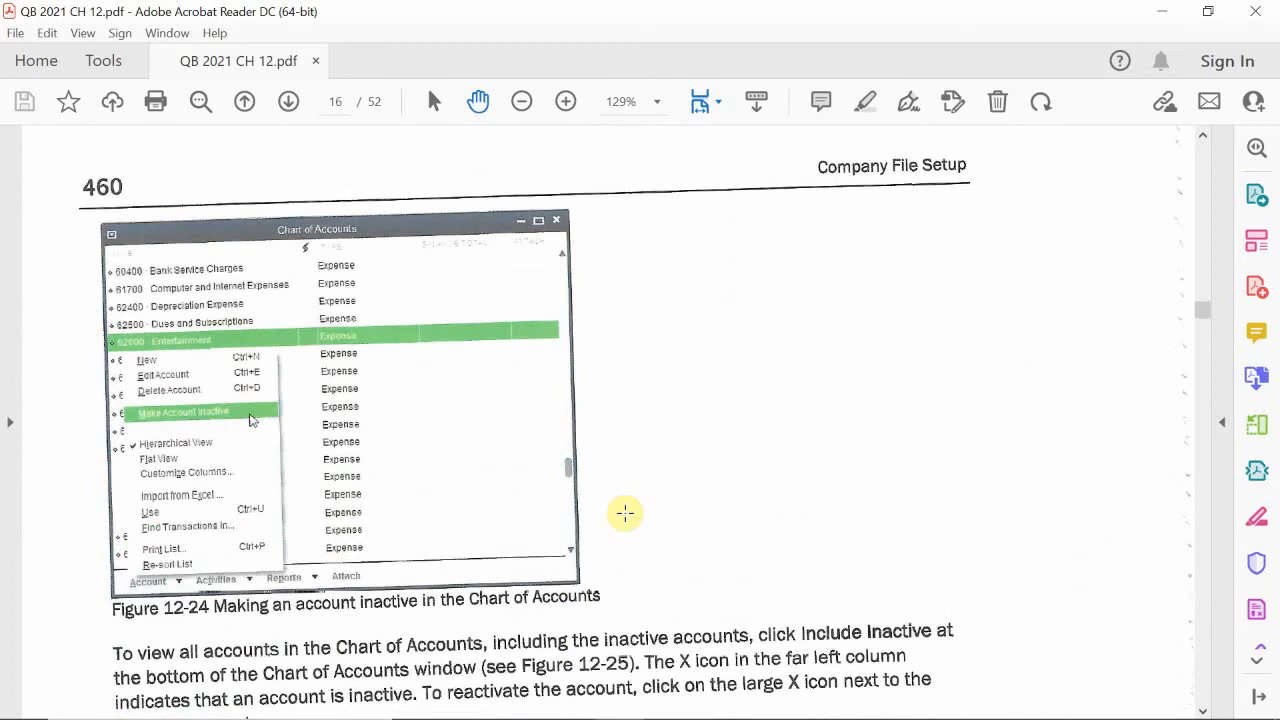
pyautogui.scroll(-15, 600, 500)
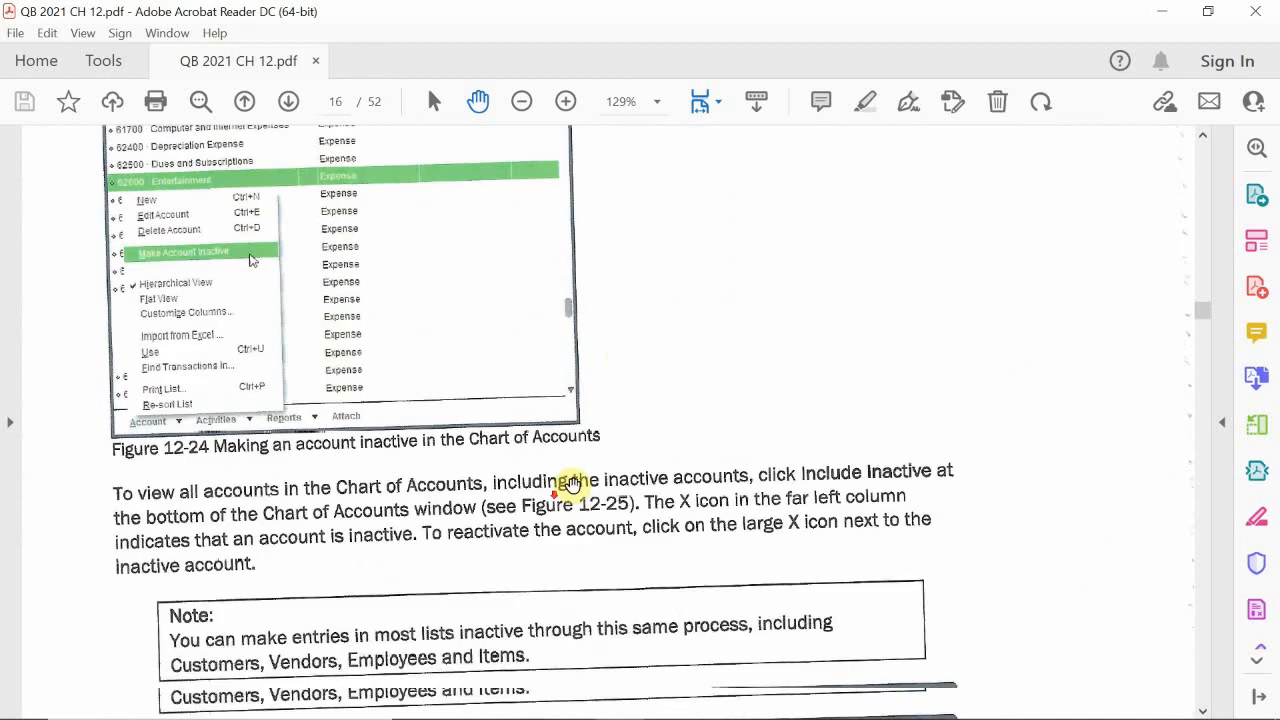
pyautogui.scroll(-20, 576, 487)
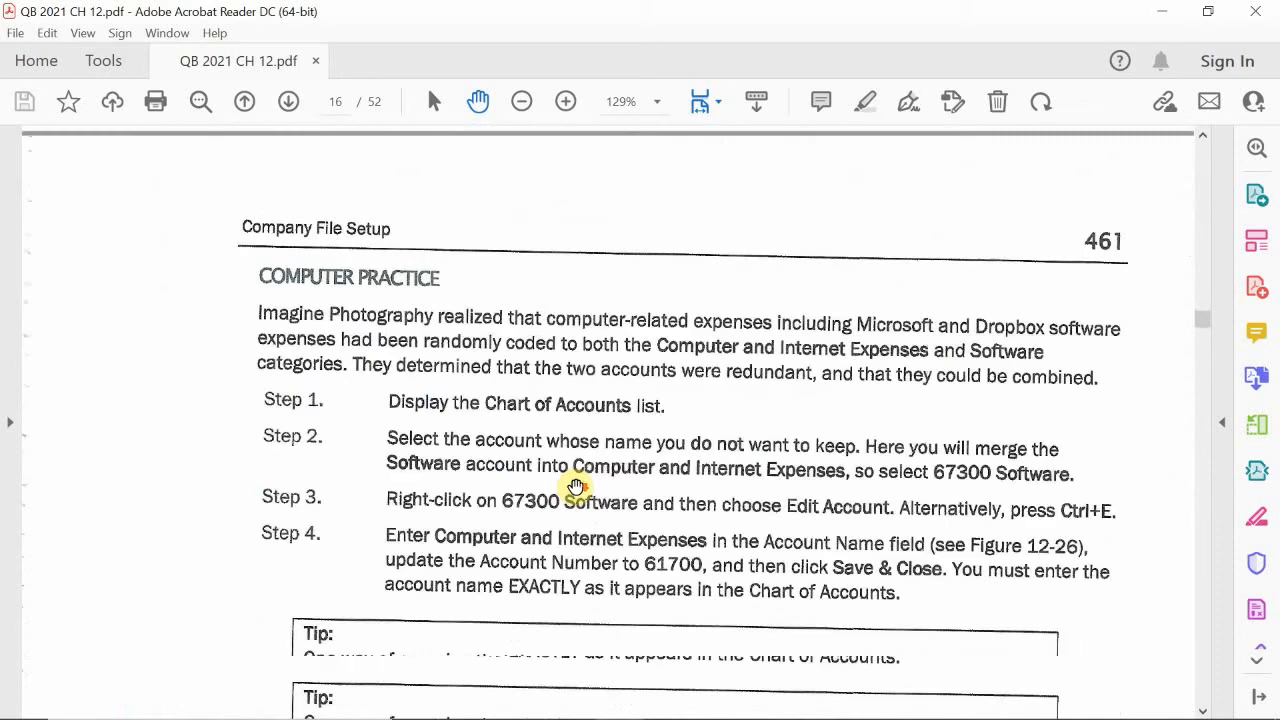
pyautogui.scroll(3, 576, 487)
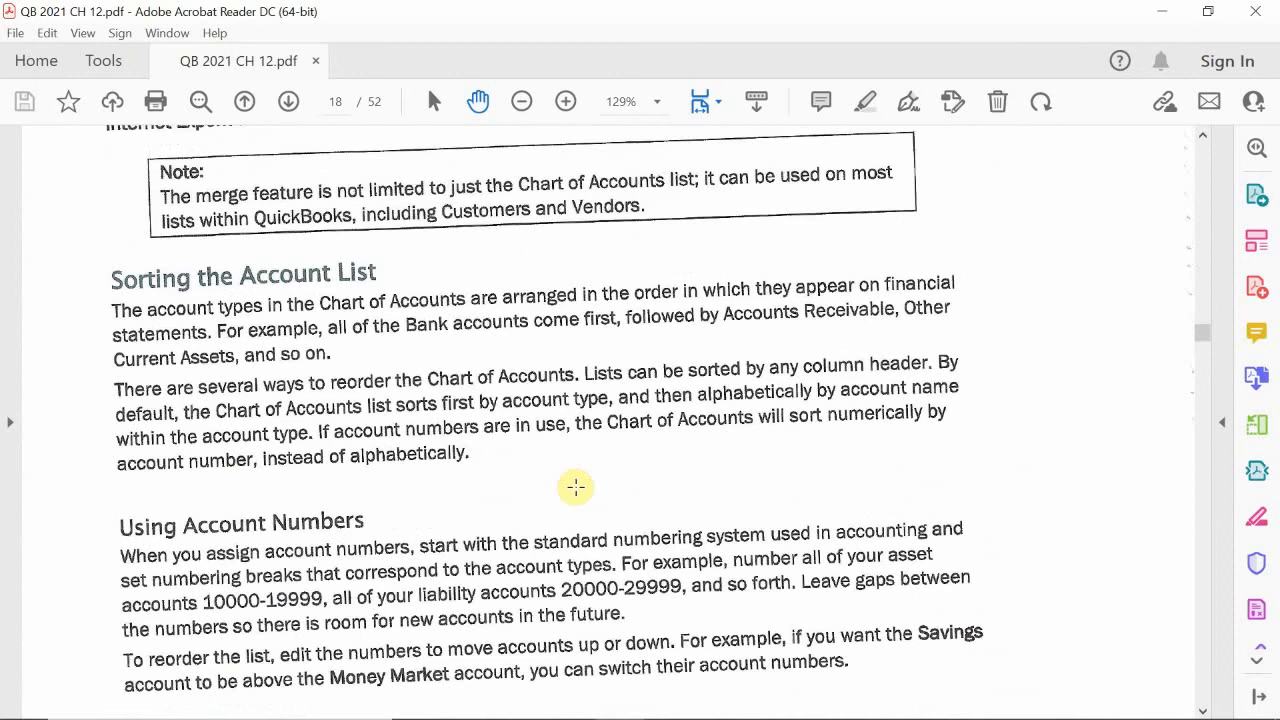
pyautogui.scroll(-7, 576, 487)
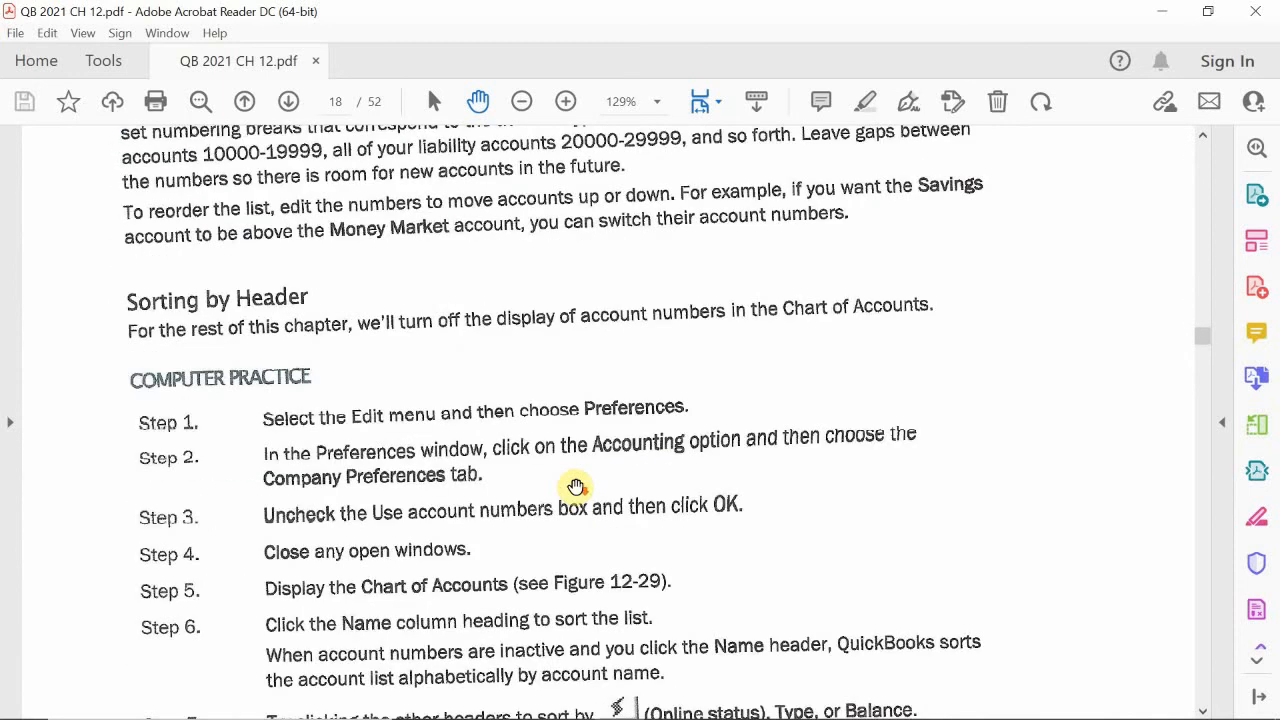
pyautogui.scroll(-12, 576, 487)
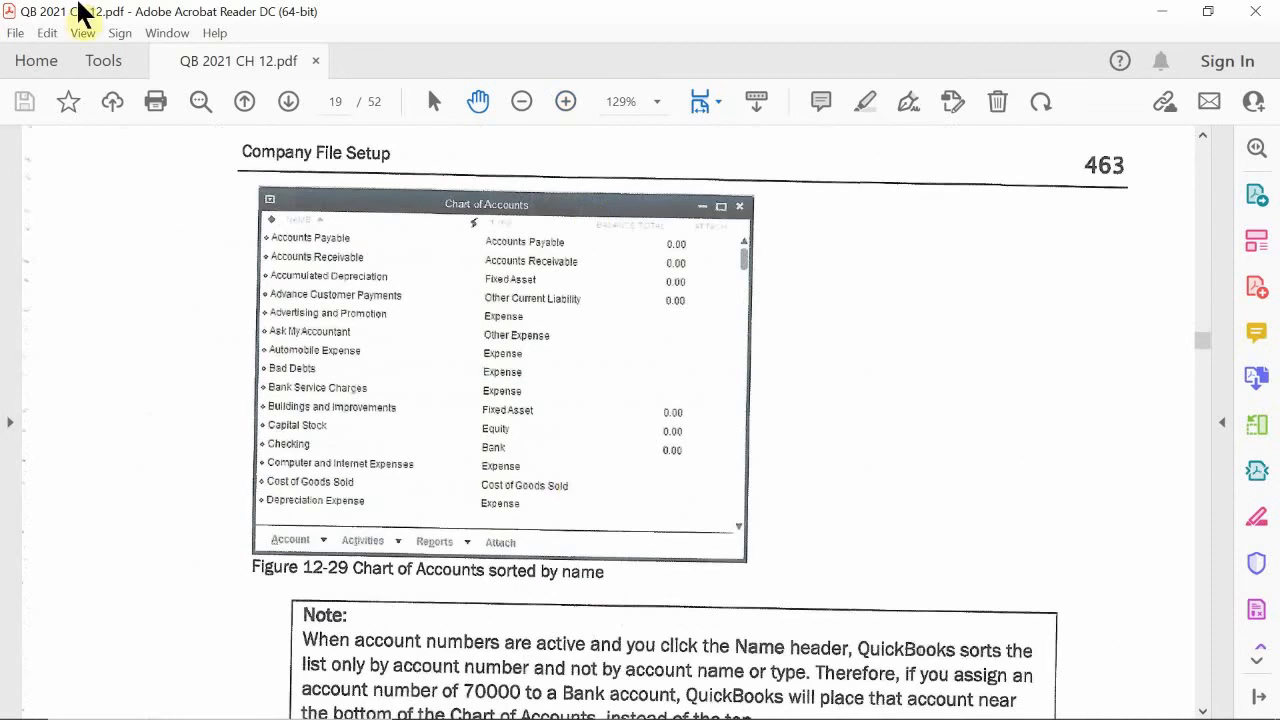
# Step: Skim the trial balance and physical inventory pages, and examine how to record opening balances with a general journal entry
pyautogui.click(289, 102)
pyautogui.click(289, 102)
pyautogui.click(289, 102)
pyautogui.click(289, 102)
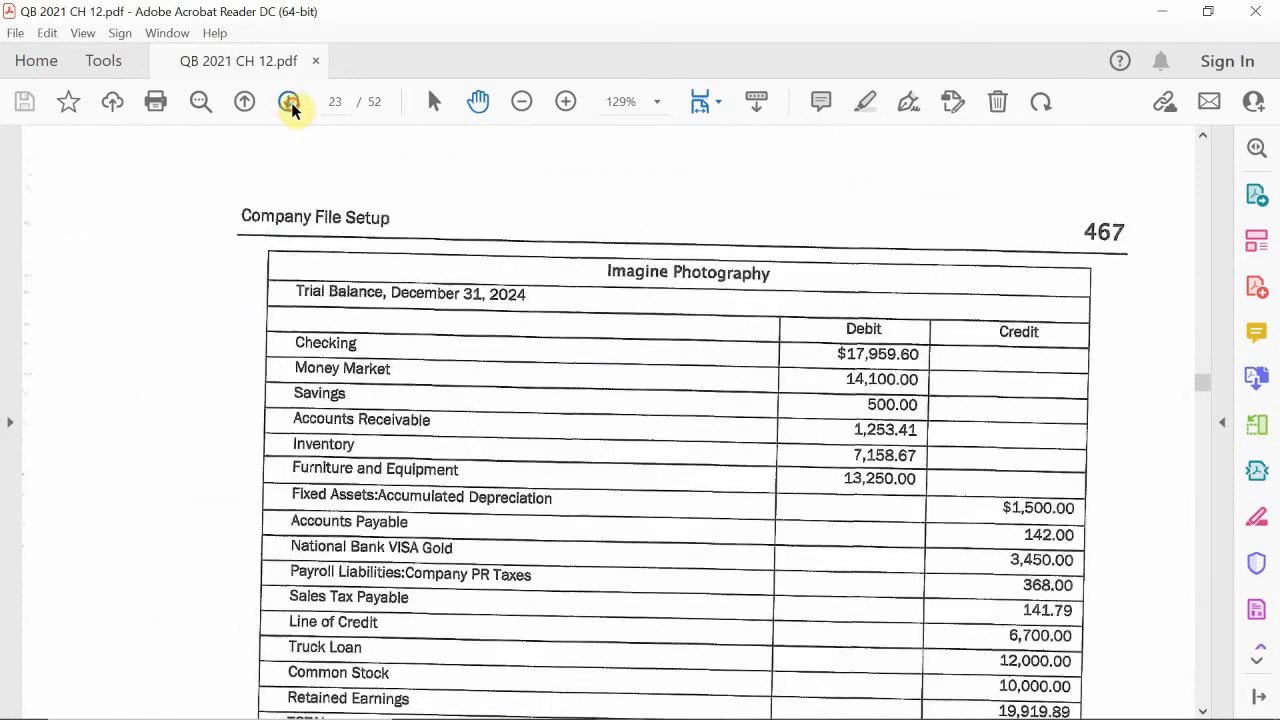
pyautogui.click(289, 102)
pyautogui.click(289, 102)
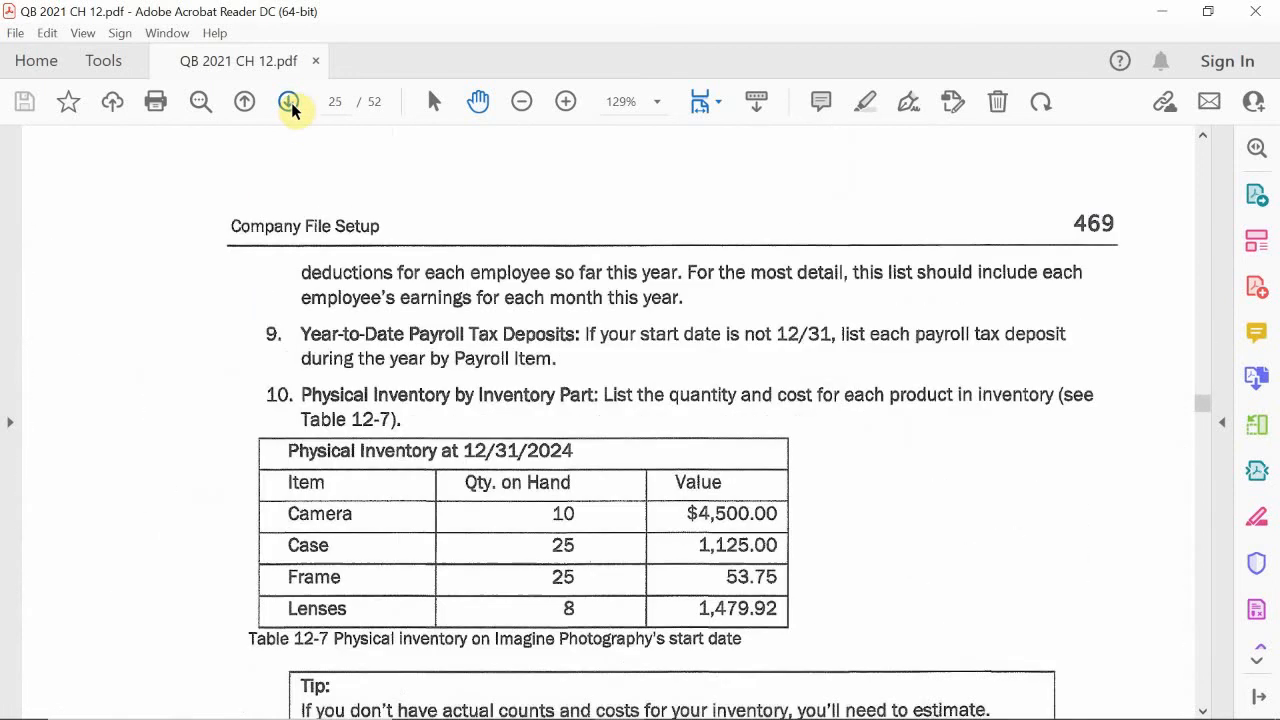
pyautogui.click(289, 102)
pyautogui.click(289, 102)
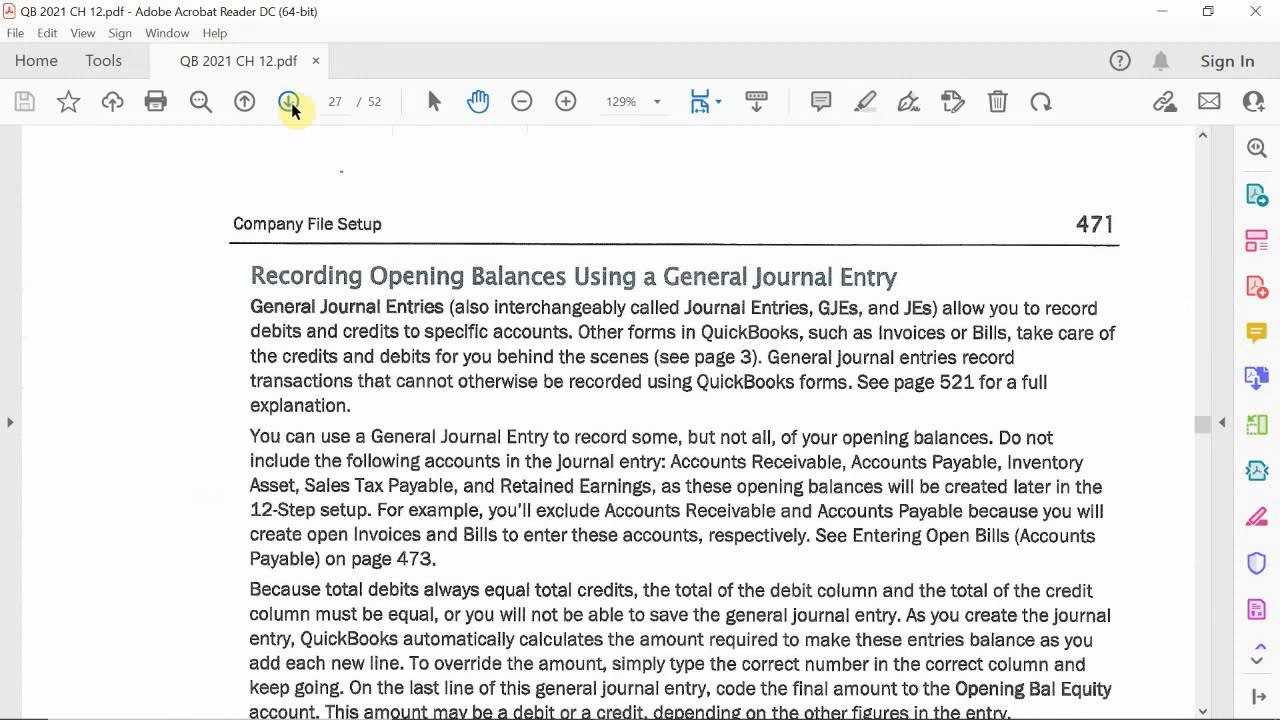
pyautogui.scroll(-10, 280, 266)
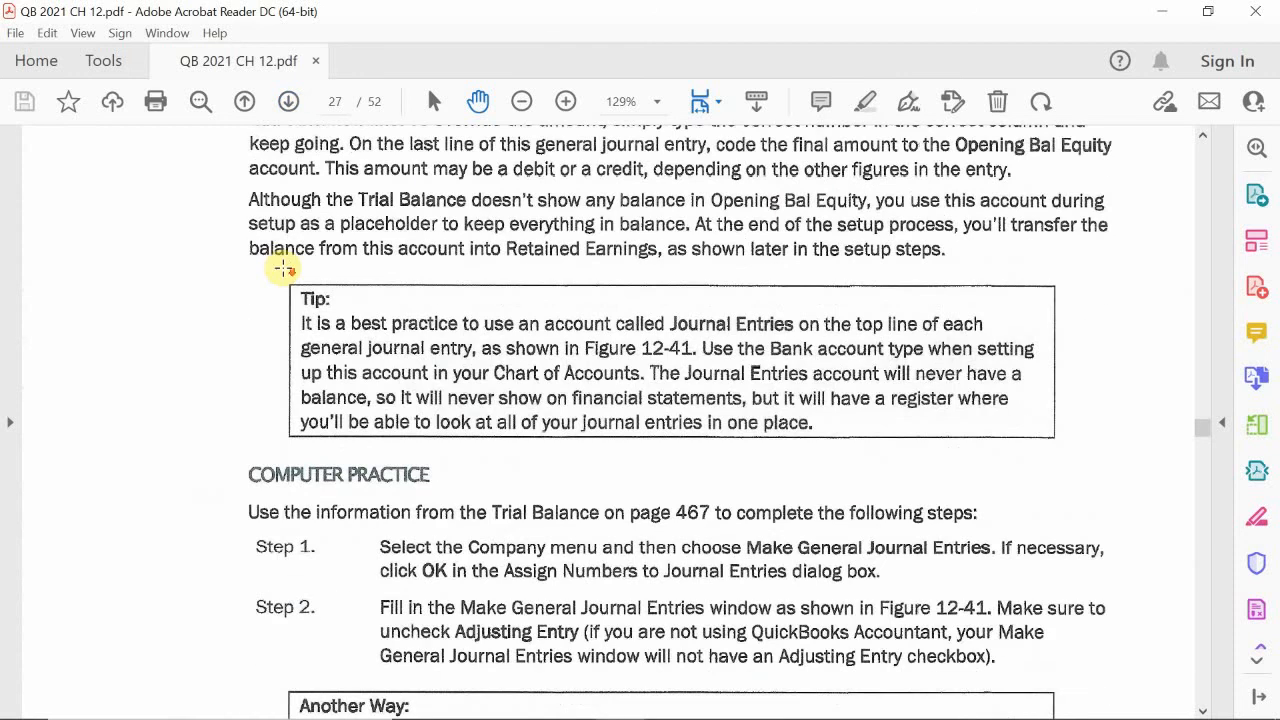
pyautogui.scroll(-8, 282, 266)
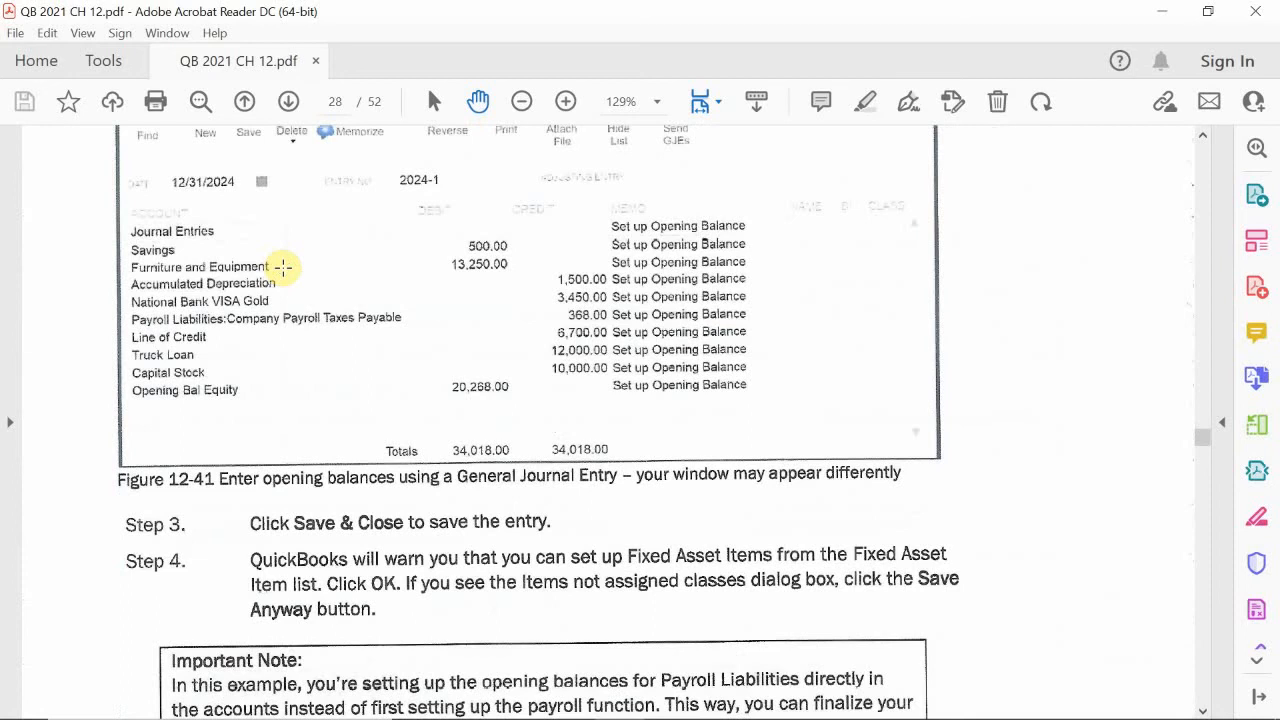
pyautogui.scroll(1, 283, 266)
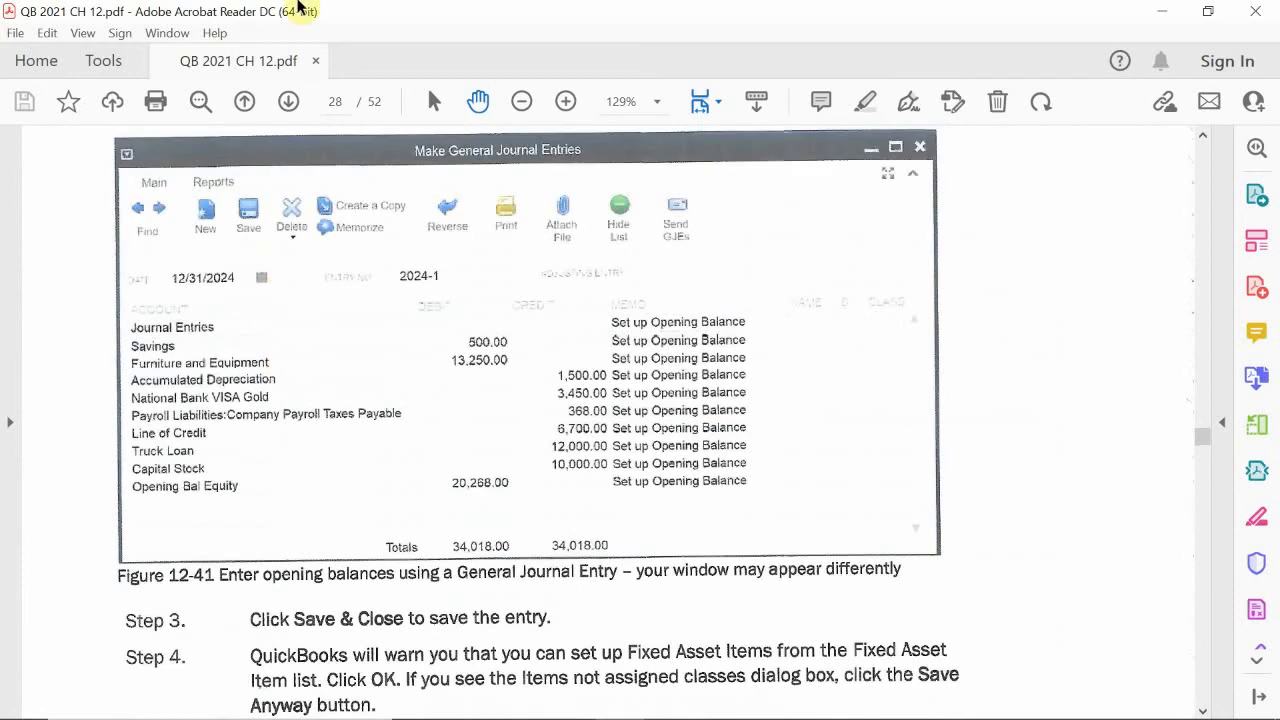
# Step: Skim the pages on entering open invoices and adjusting inventory, and look over the payroll setup and trial balance verification pages
pyautogui.click(290, 105)
pyautogui.click(290, 105)
pyautogui.click(290, 105)
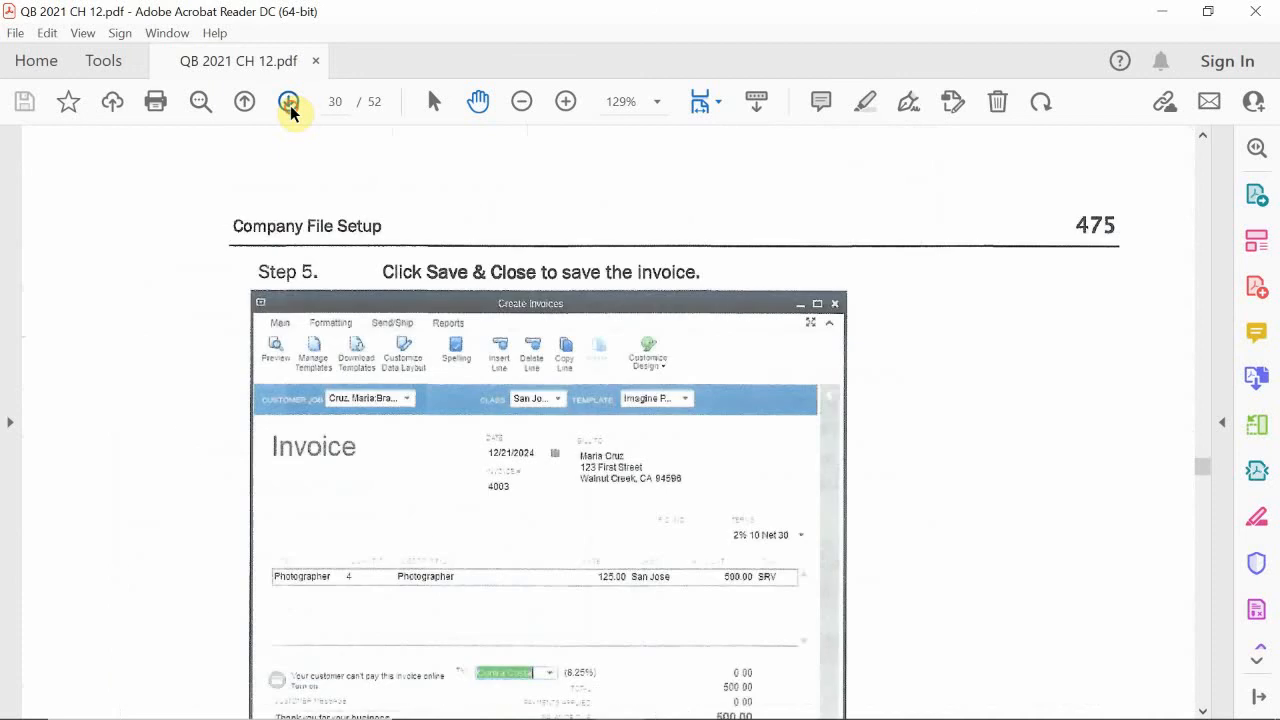
pyautogui.click(290, 106)
pyautogui.click(290, 106)
pyautogui.click(290, 106)
pyautogui.click(290, 106)
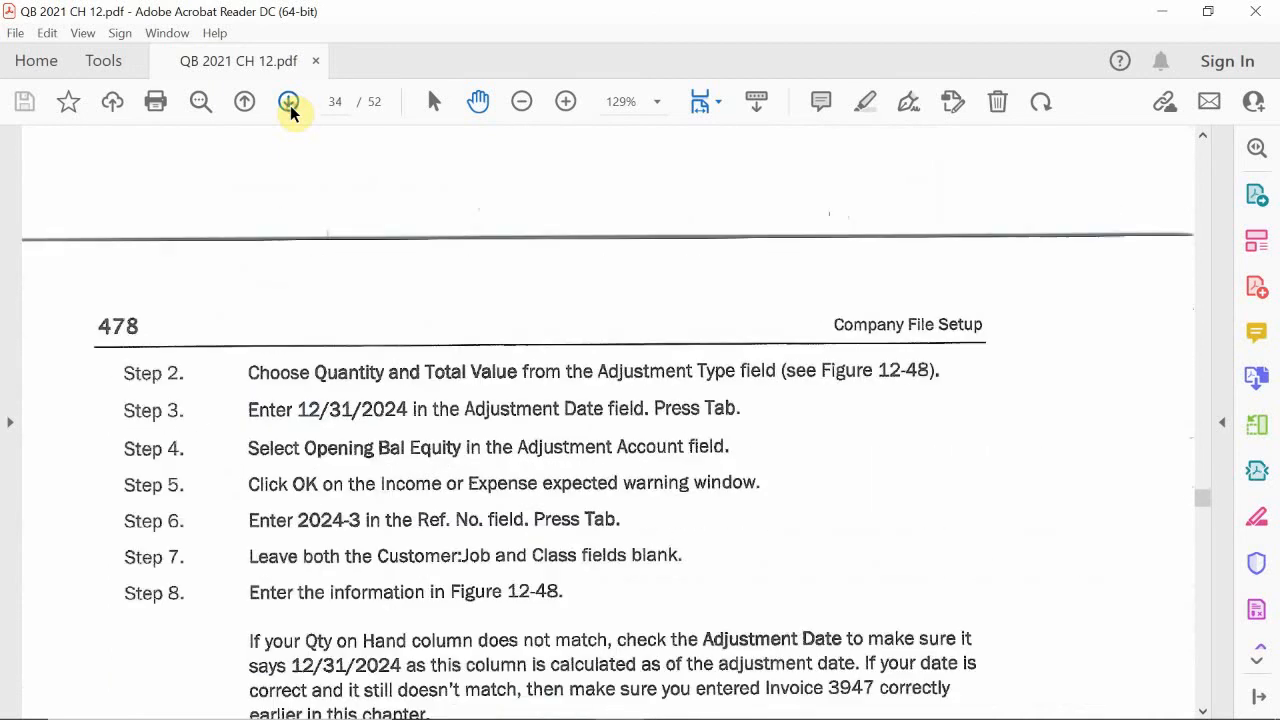
pyautogui.click(290, 105)
pyautogui.click(290, 105)
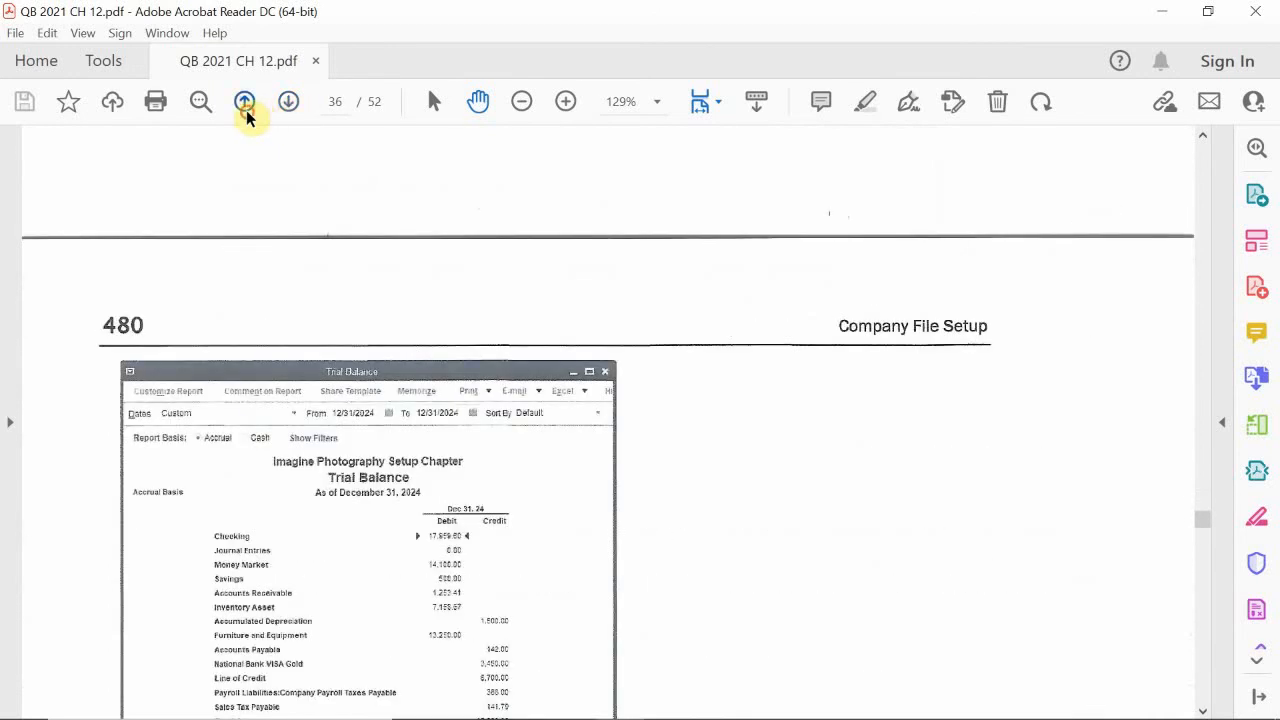
pyautogui.click(246, 111)
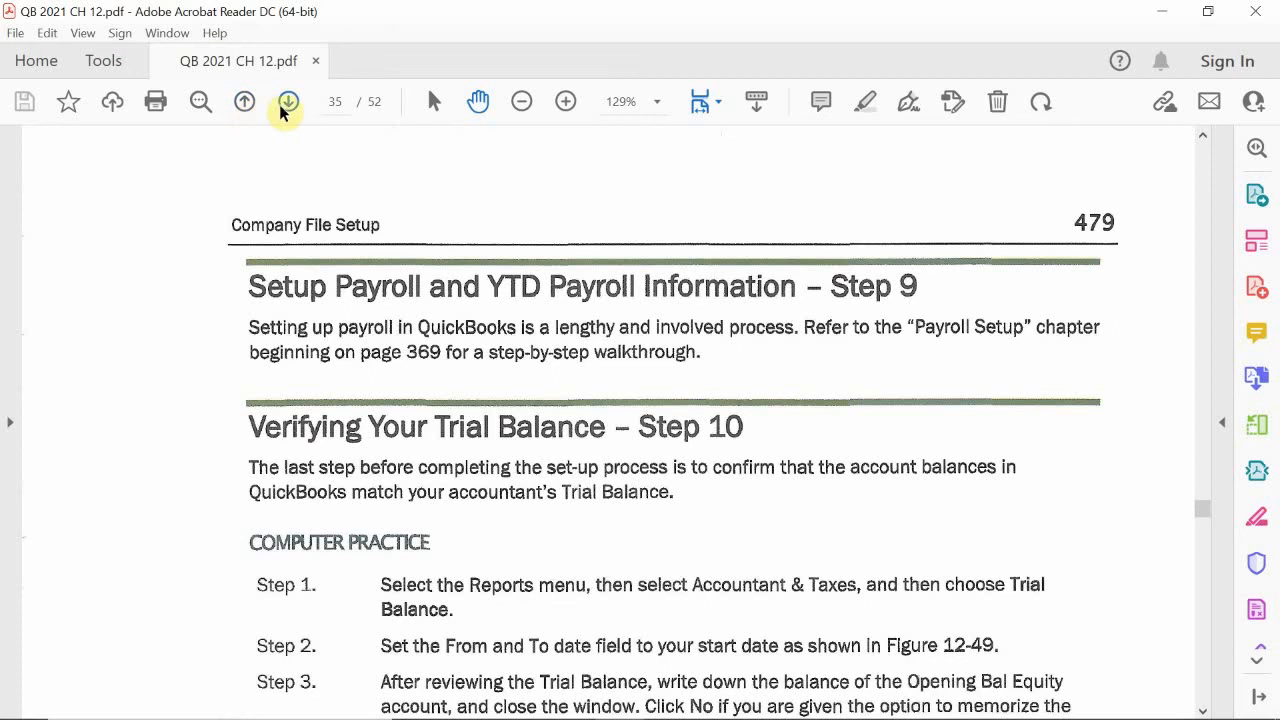
pyautogui.click(288, 106)
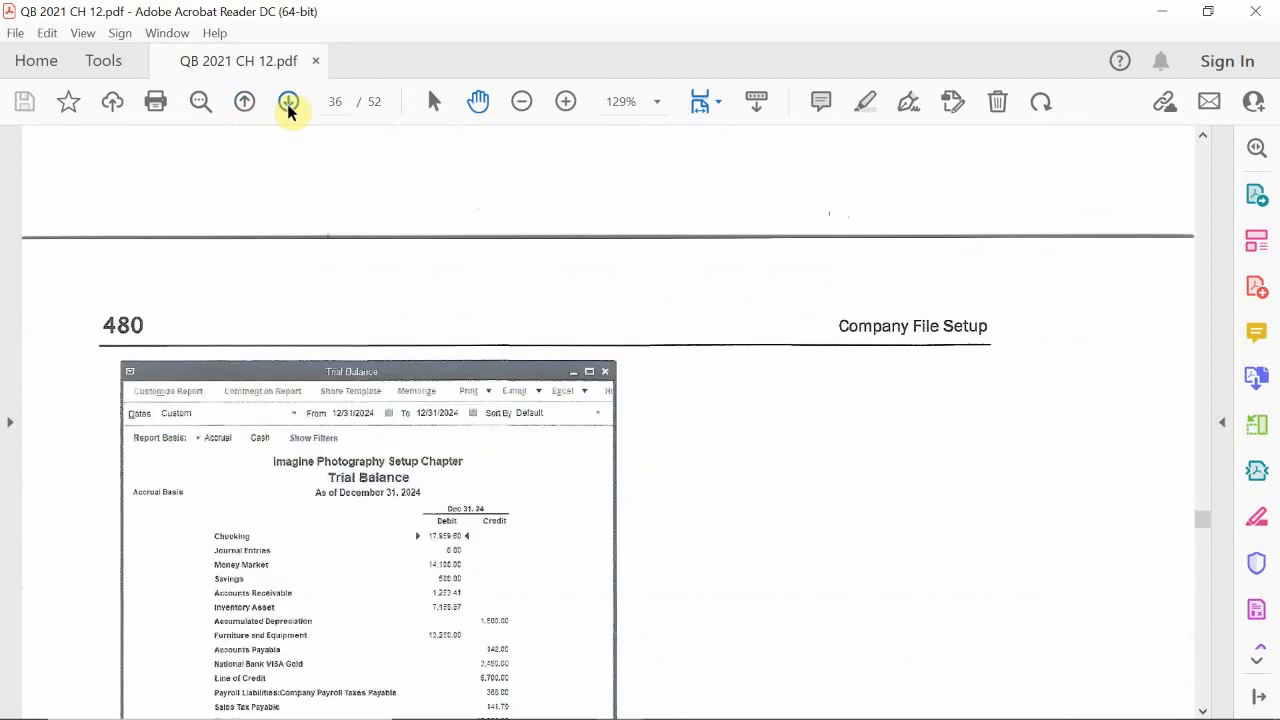
# Step: Look through the pages on the balance sheet, setting up user access, and single-user and multi-user modes
pyautogui.click(293, 111)
pyautogui.click(293, 111)
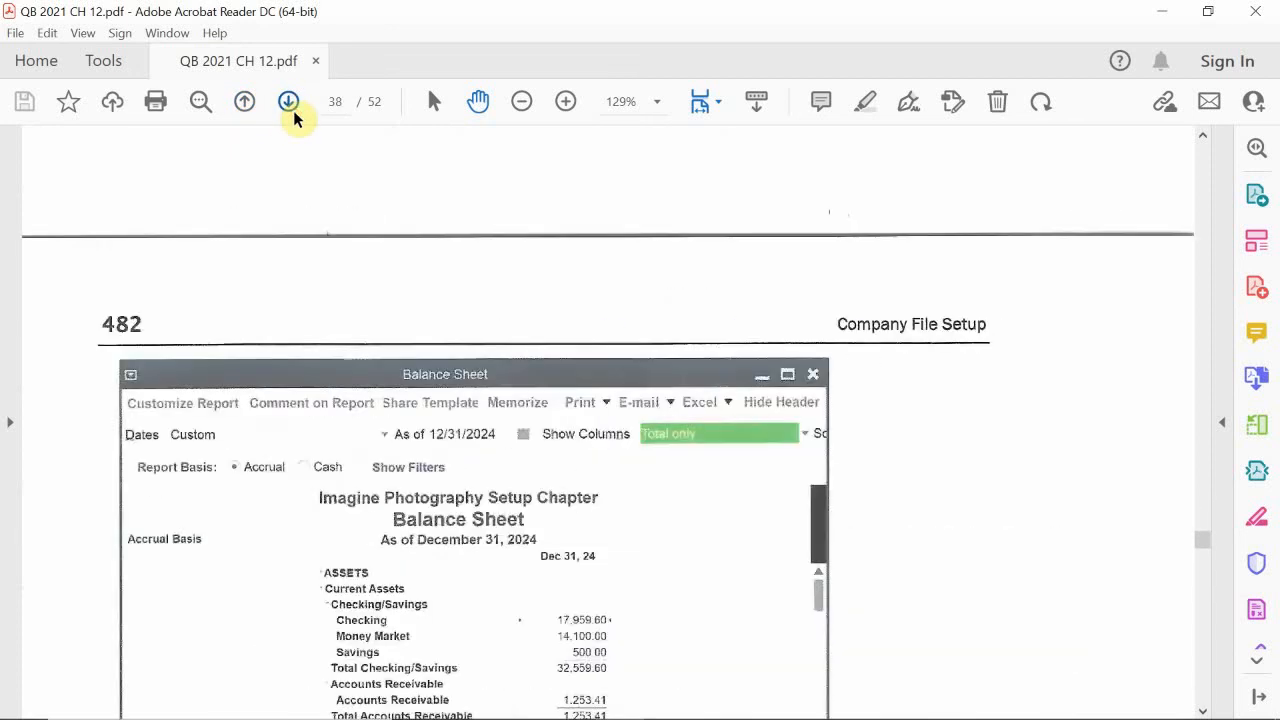
pyautogui.click(293, 111)
pyautogui.click(293, 111)
pyautogui.click(293, 110)
pyautogui.click(293, 110)
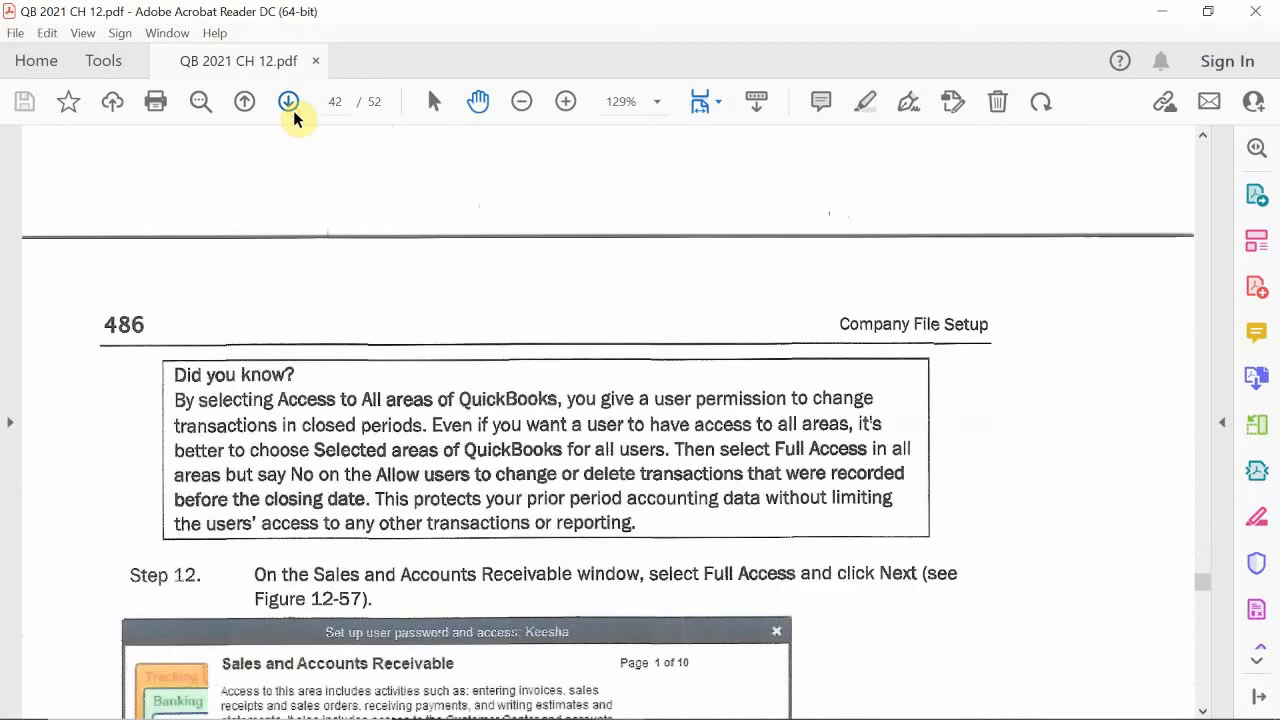
pyautogui.click(293, 110)
pyautogui.click(293, 110)
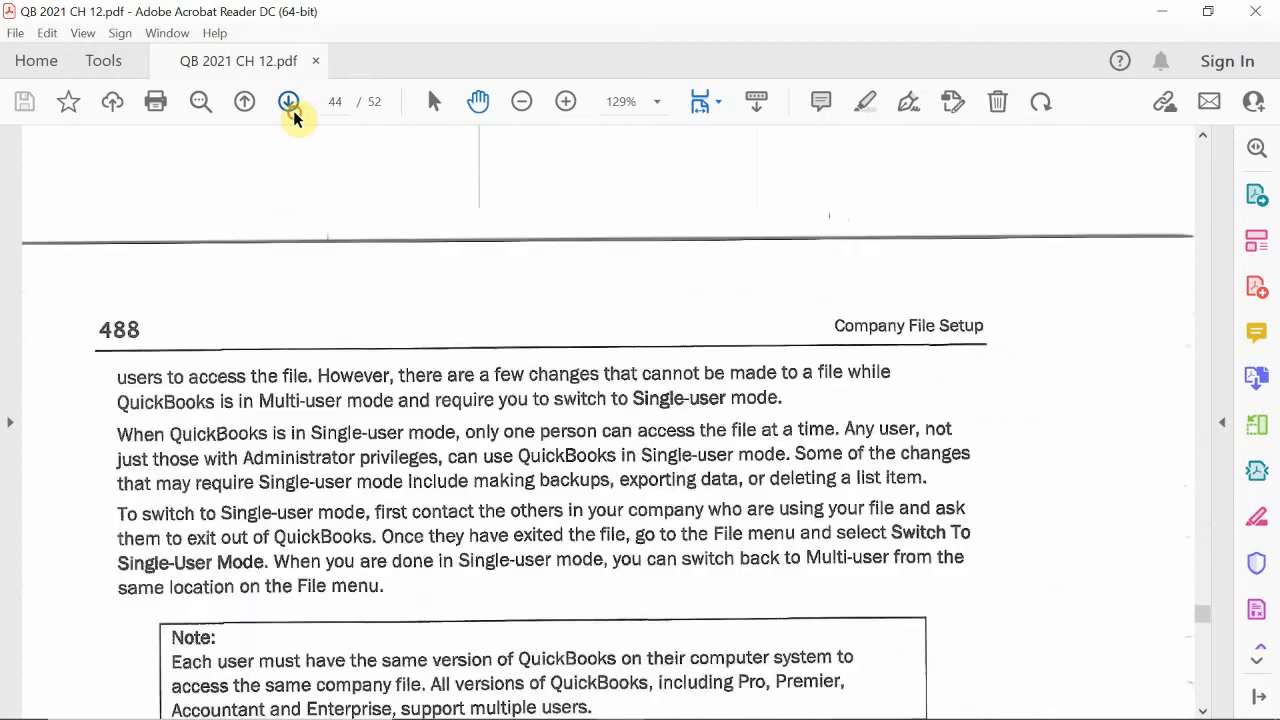
pyautogui.click(293, 110)
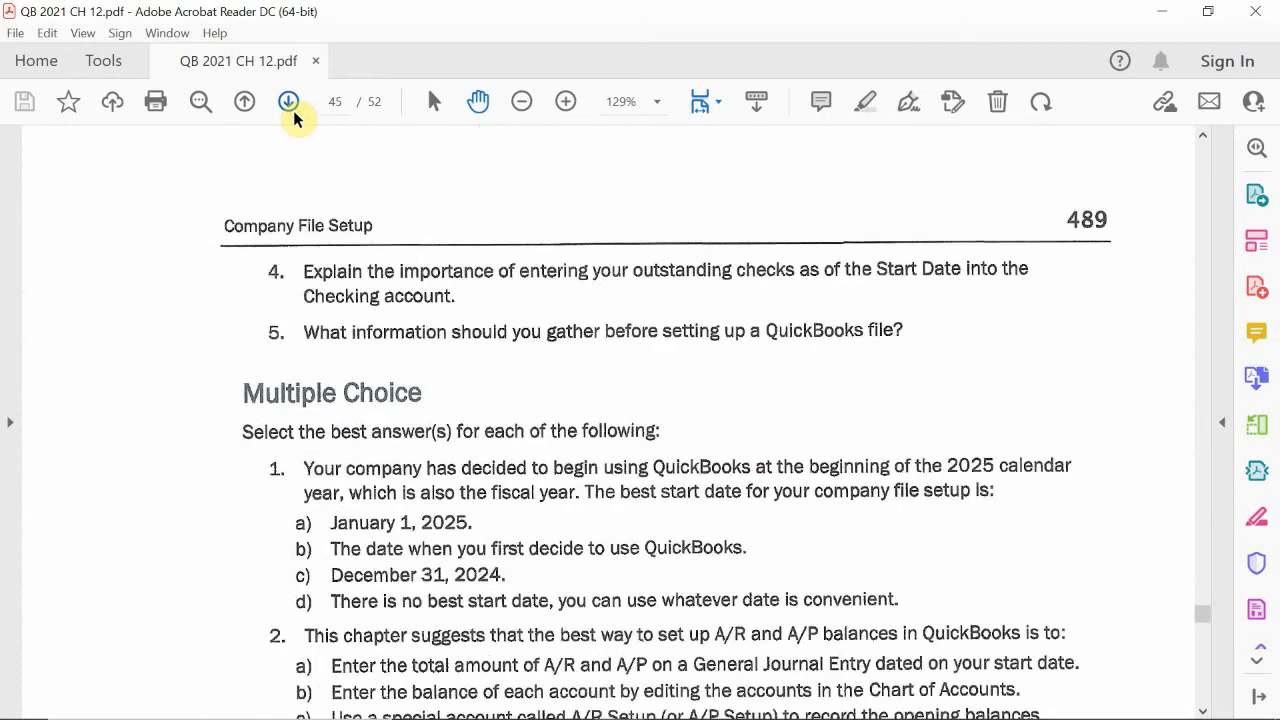
# Step: Review the chapter's user setup pages on changing or deleting transactions and on Sales and Accounts Receivable access
pyautogui.click(243, 103)
pyautogui.scroll(-1, 320, 300)
pyautogui.scroll(-1, 320, 300)
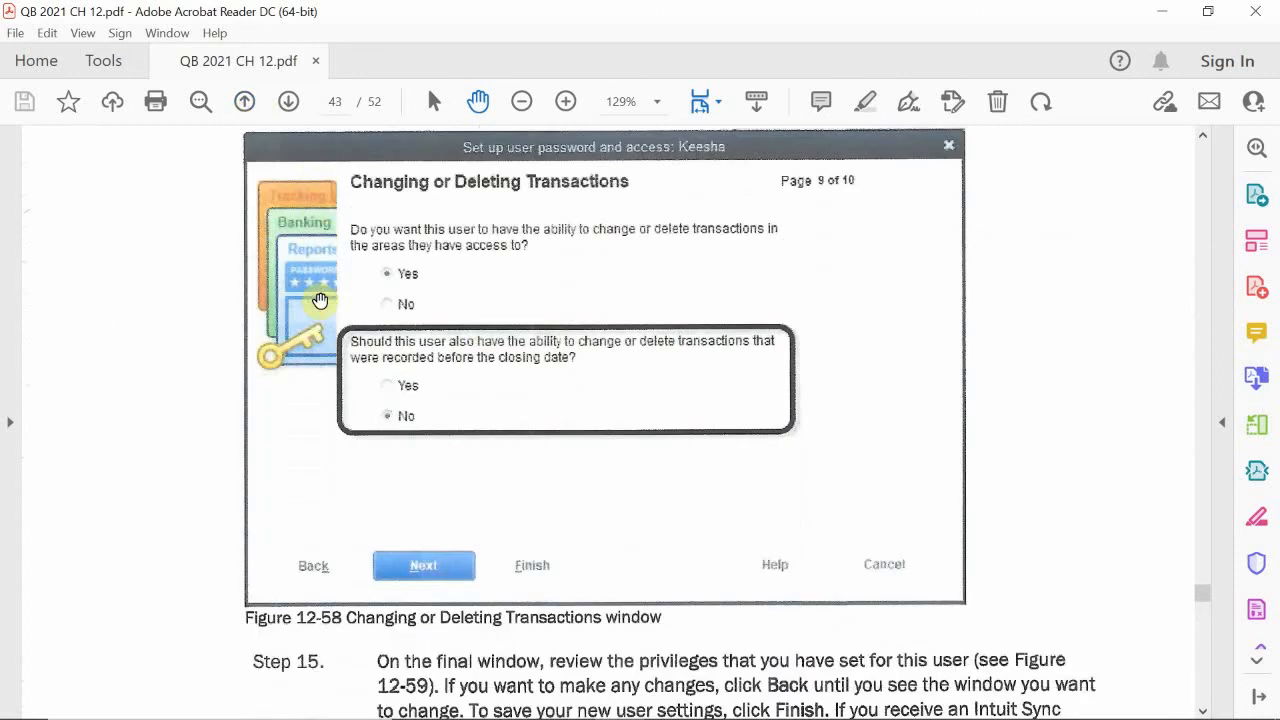
pyautogui.scroll(4, 320, 280)
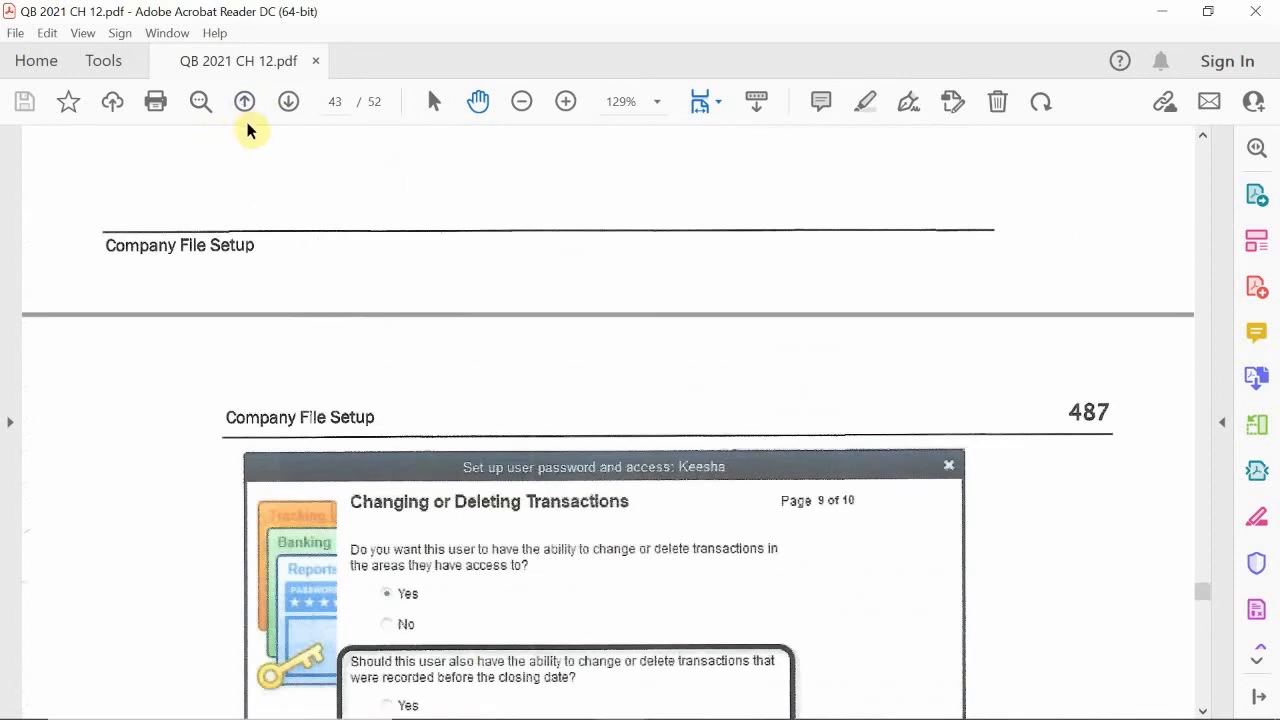
pyautogui.click(245, 103)
pyautogui.scroll(-1, 300, 260)
pyautogui.scroll(-4, 345, 310)
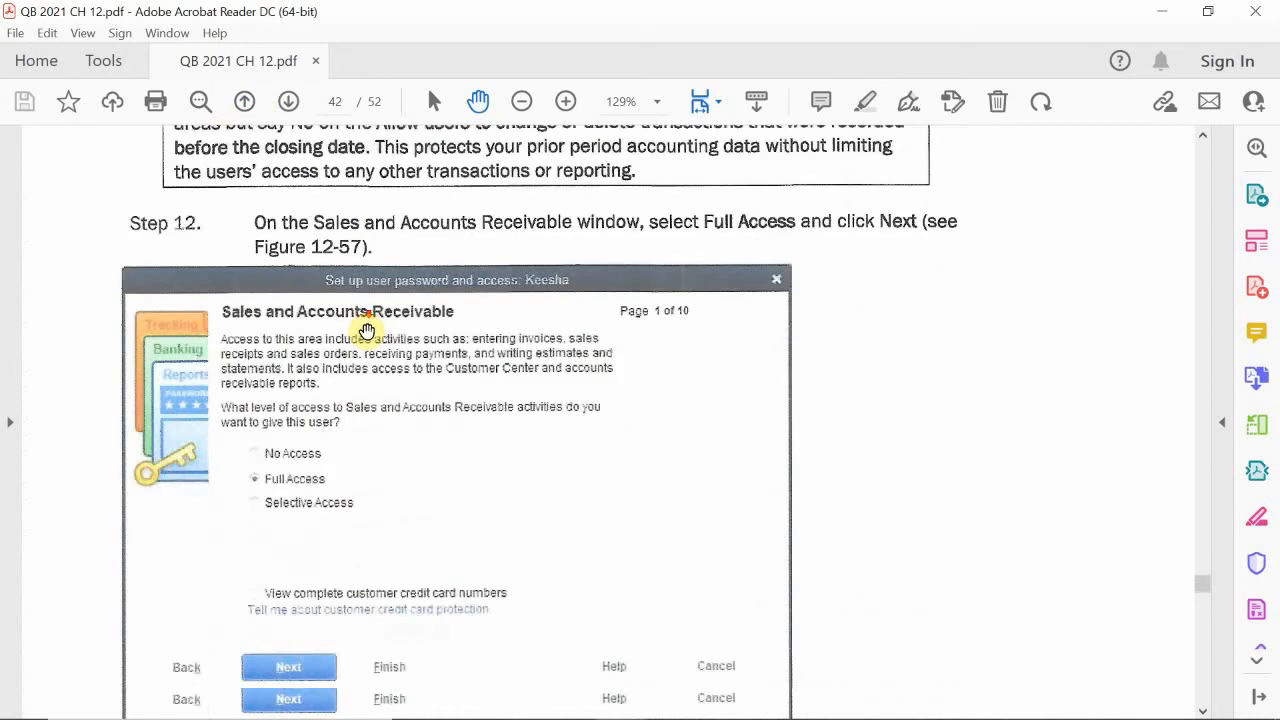
pyautogui.scroll(4, 365, 325)
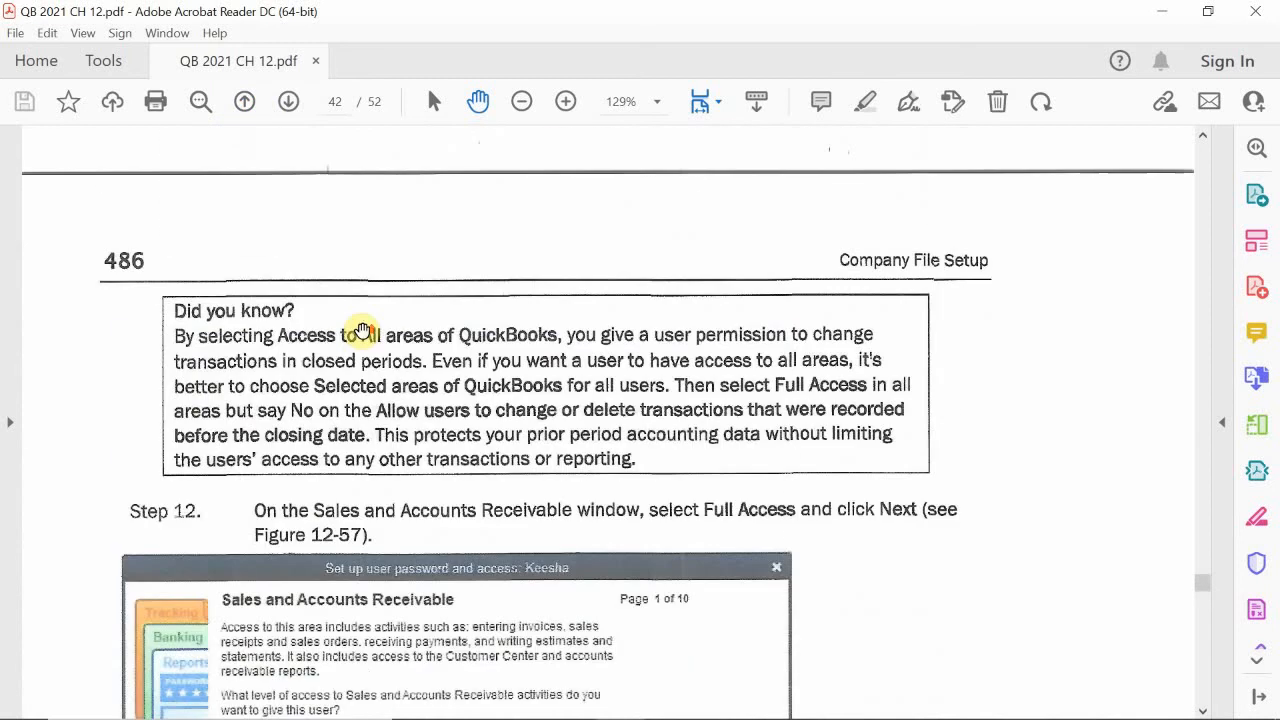
# Step: Look back through the pages on the new user's name and password, the administrator login, the User List, and the Users and Passwords introduction
pyautogui.click(244, 104)
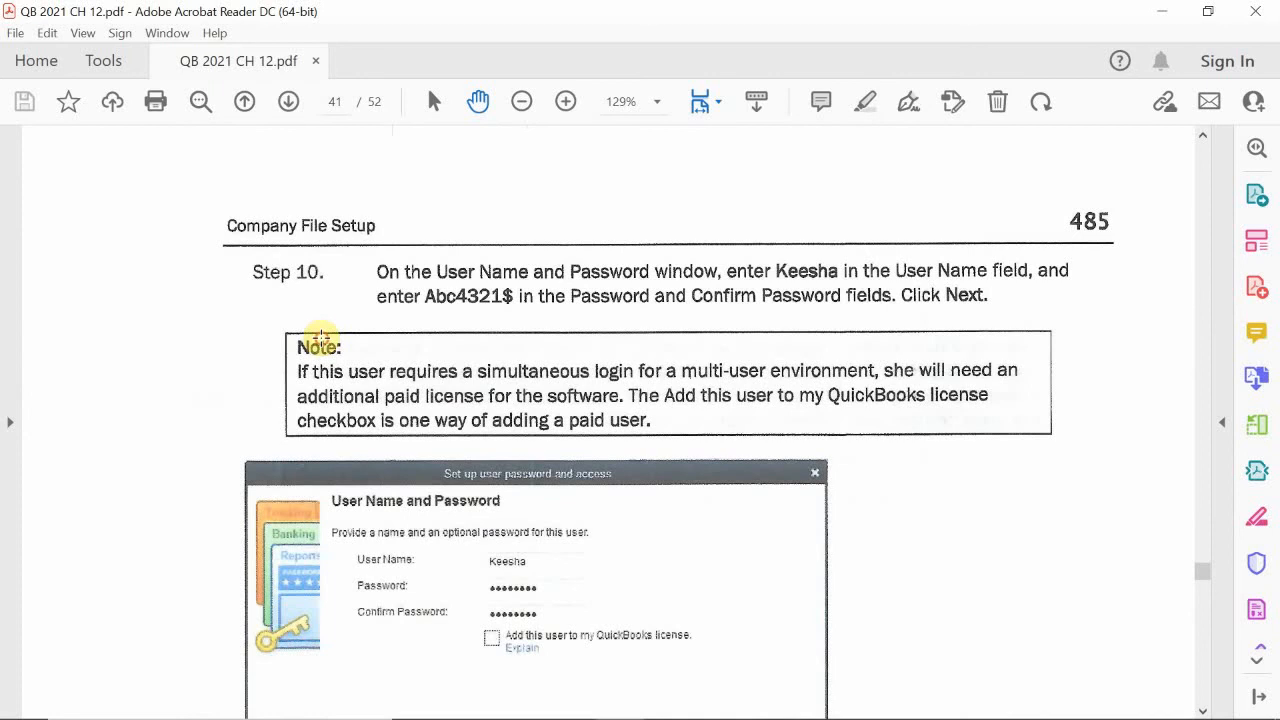
pyautogui.hotkey('ctrl', 'a')
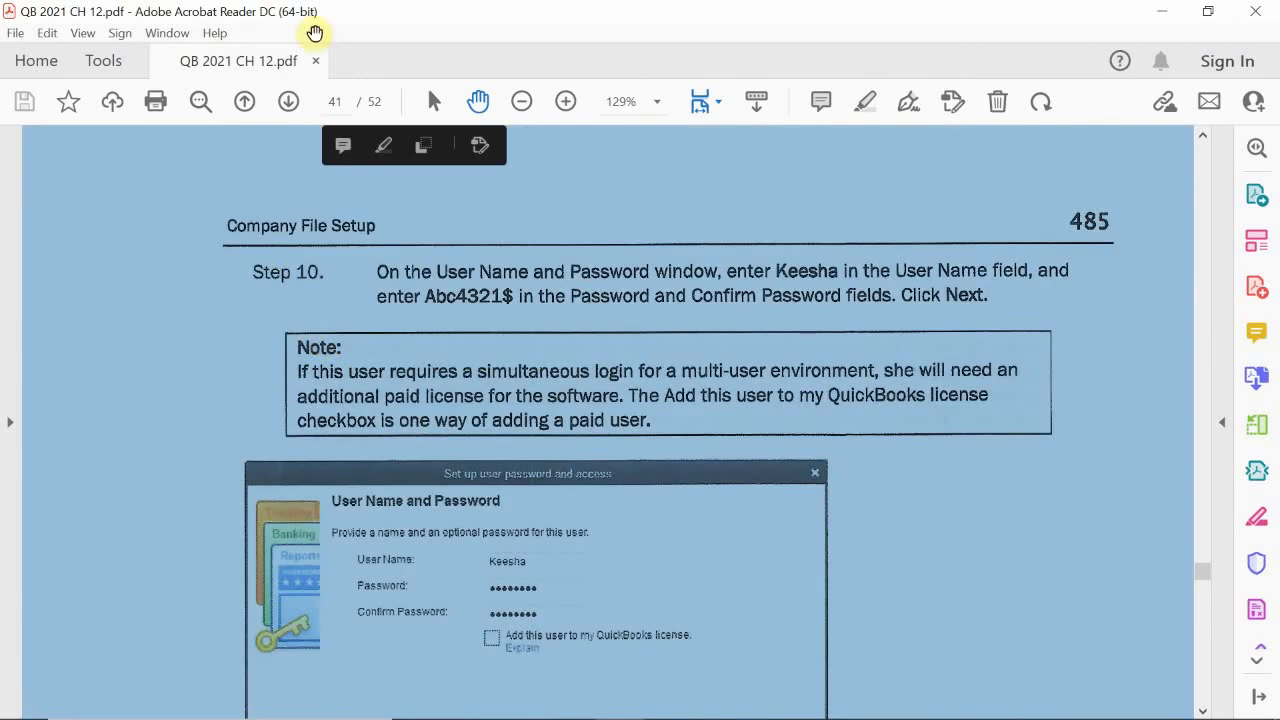
pyautogui.click(244, 103)
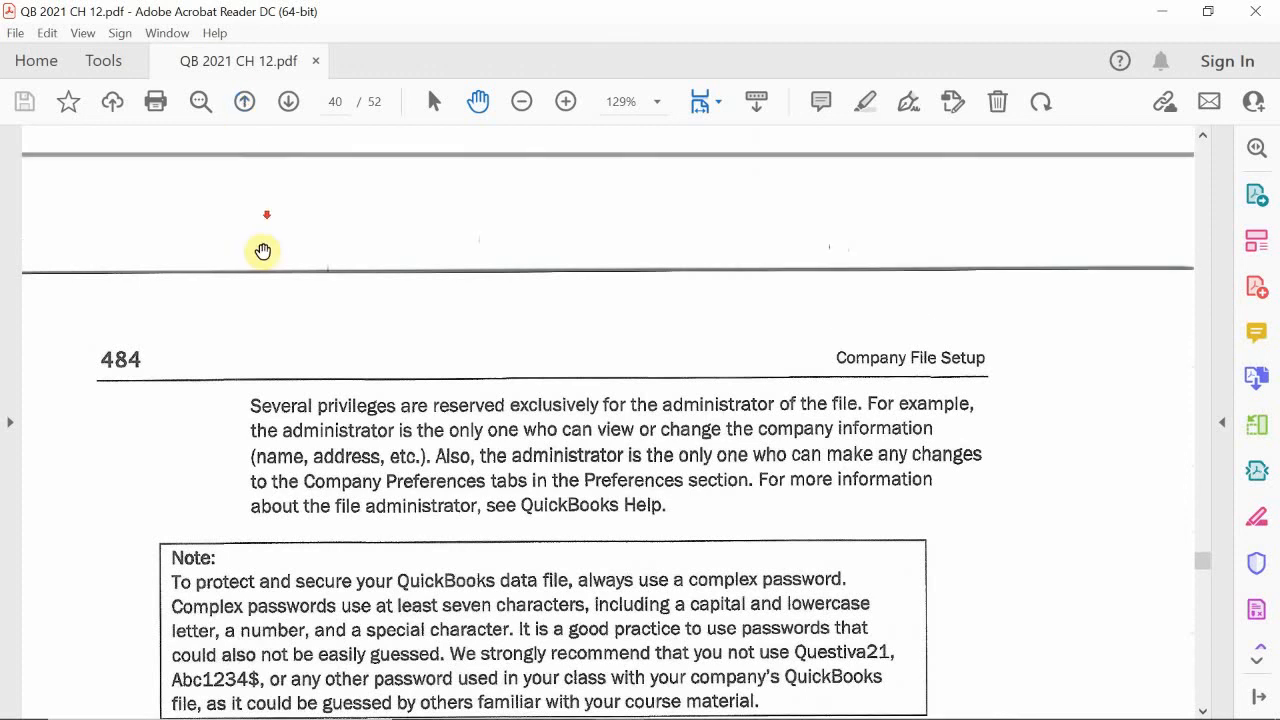
pyautogui.scroll(-10, 263, 249)
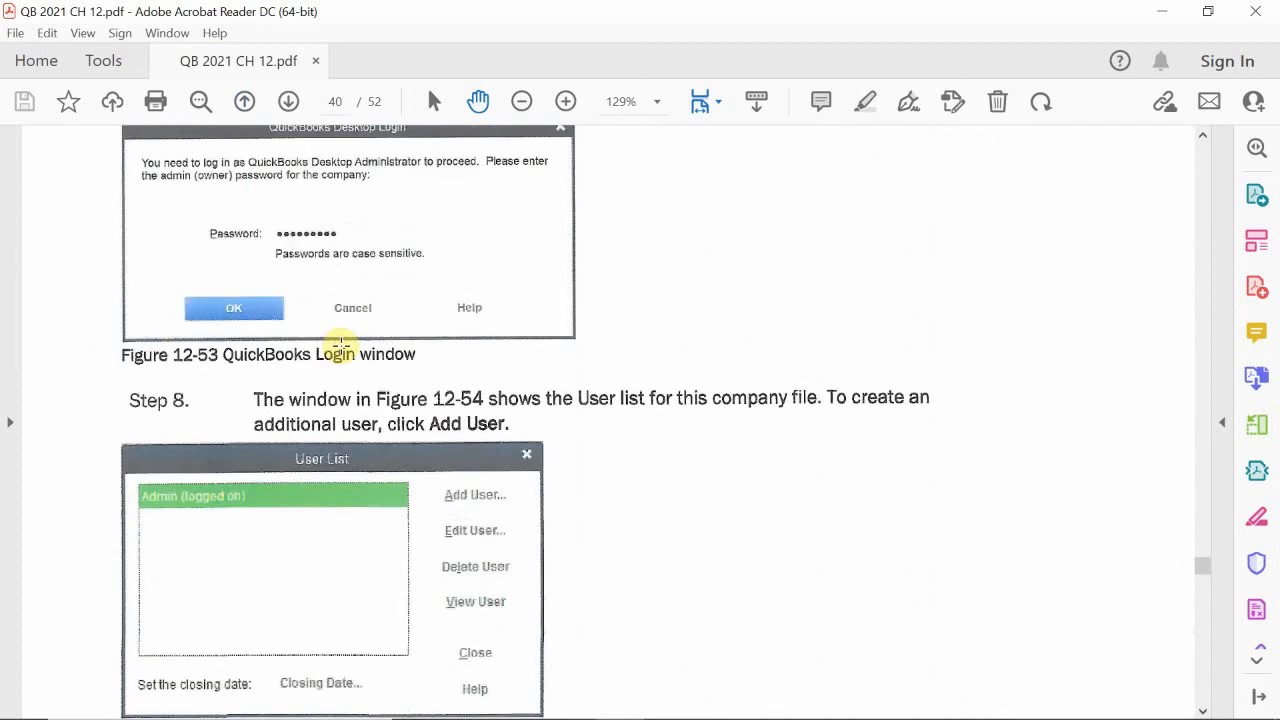
pyautogui.scroll(-5, 340, 352)
pyautogui.scroll(10, 343, 380)
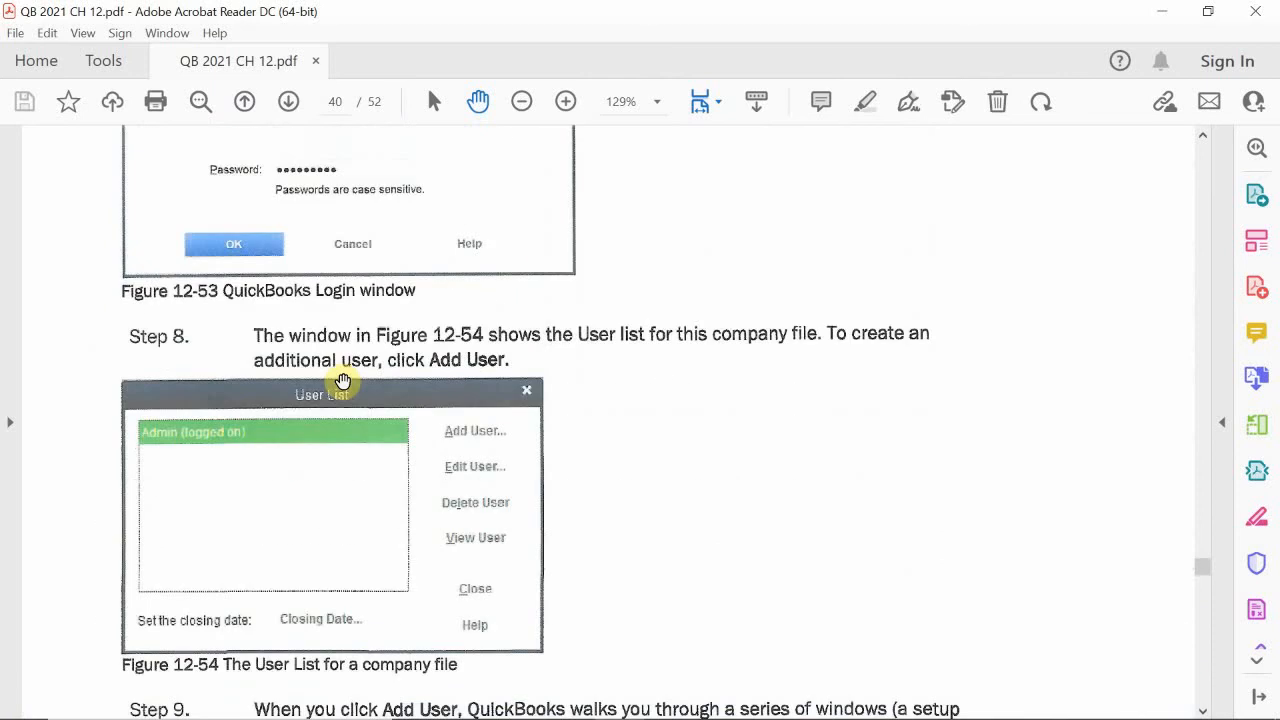
pyautogui.scroll(3, 343, 380)
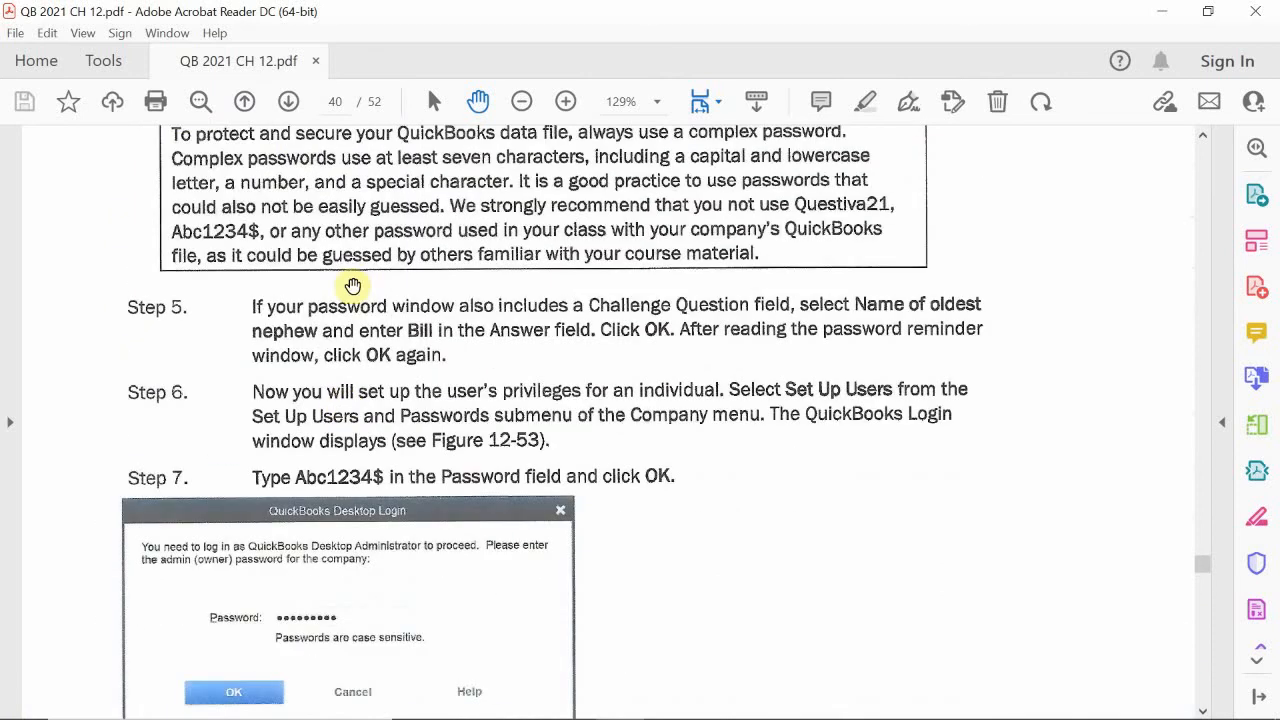
pyautogui.click(247, 110)
pyautogui.scroll(-1, 340, 350)
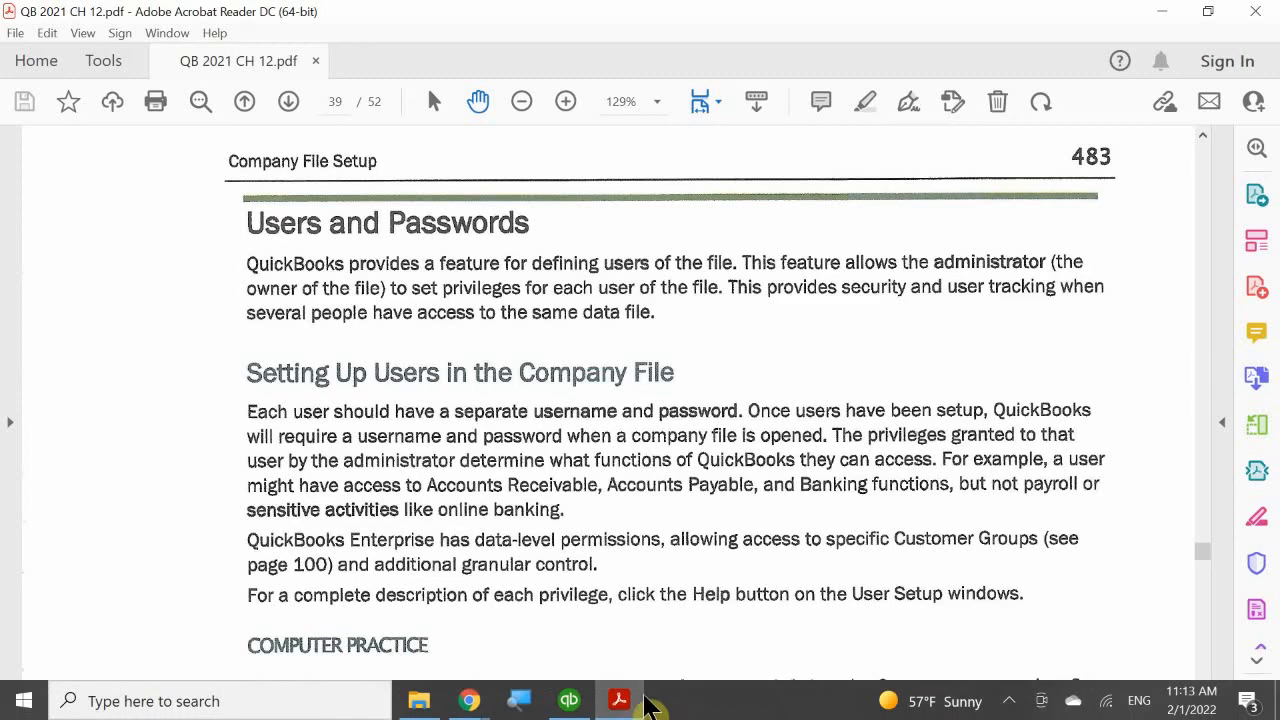
# Step: Switch to QuickBooks Desktop, close the chart of accounts, and open the password change form for the Admin user
pyautogui.click(621, 702)
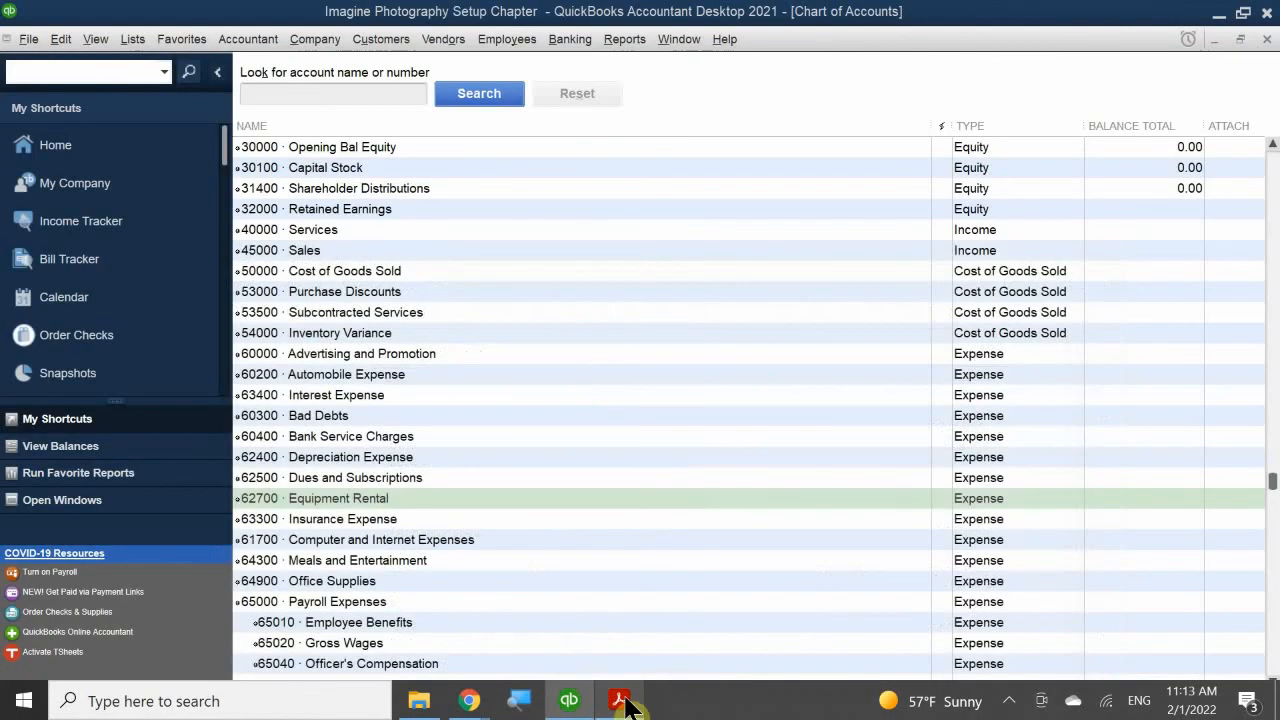
pyautogui.click(1266, 40)
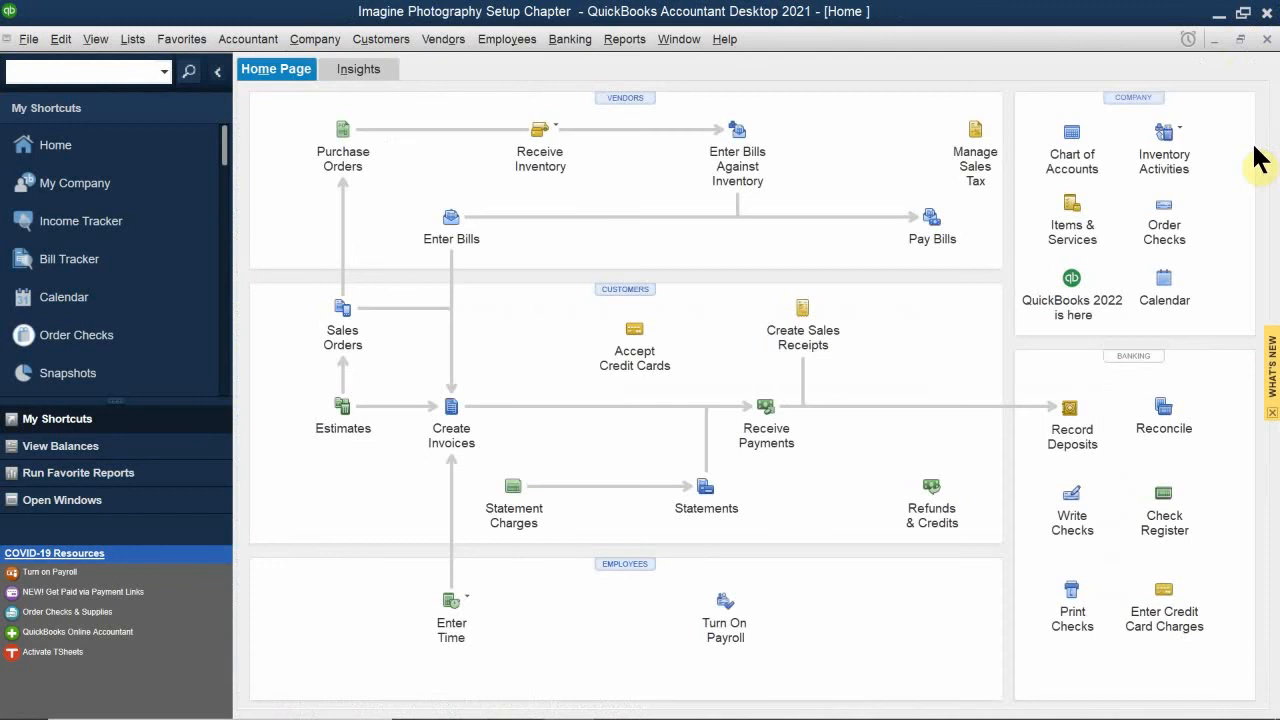
pyautogui.click(316, 39)
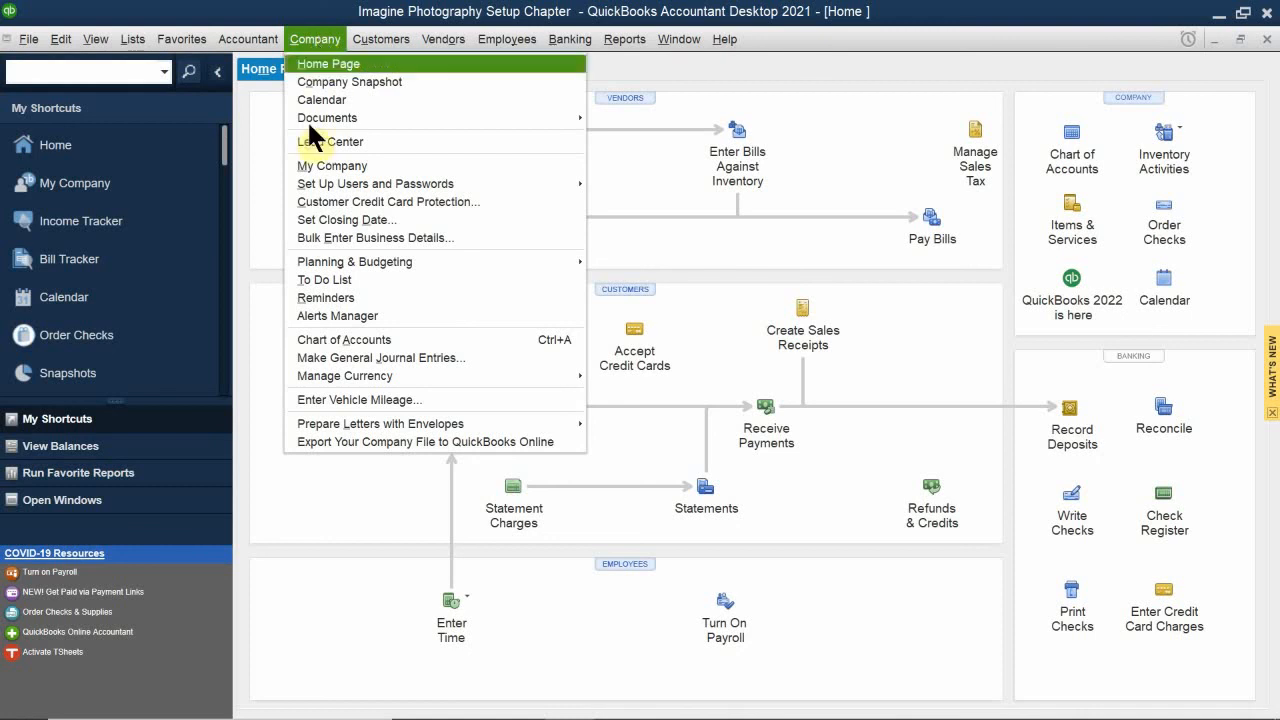
pyautogui.moveTo(333, 188)
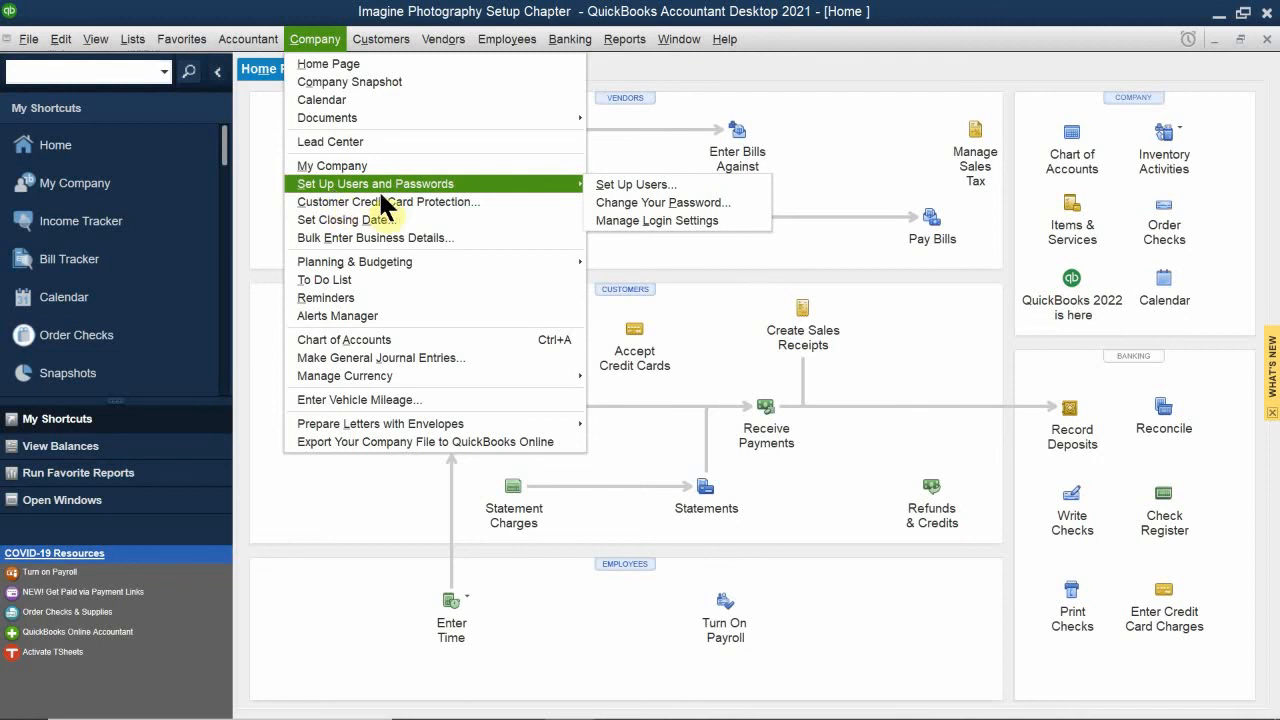
pyautogui.moveTo(530, 183)
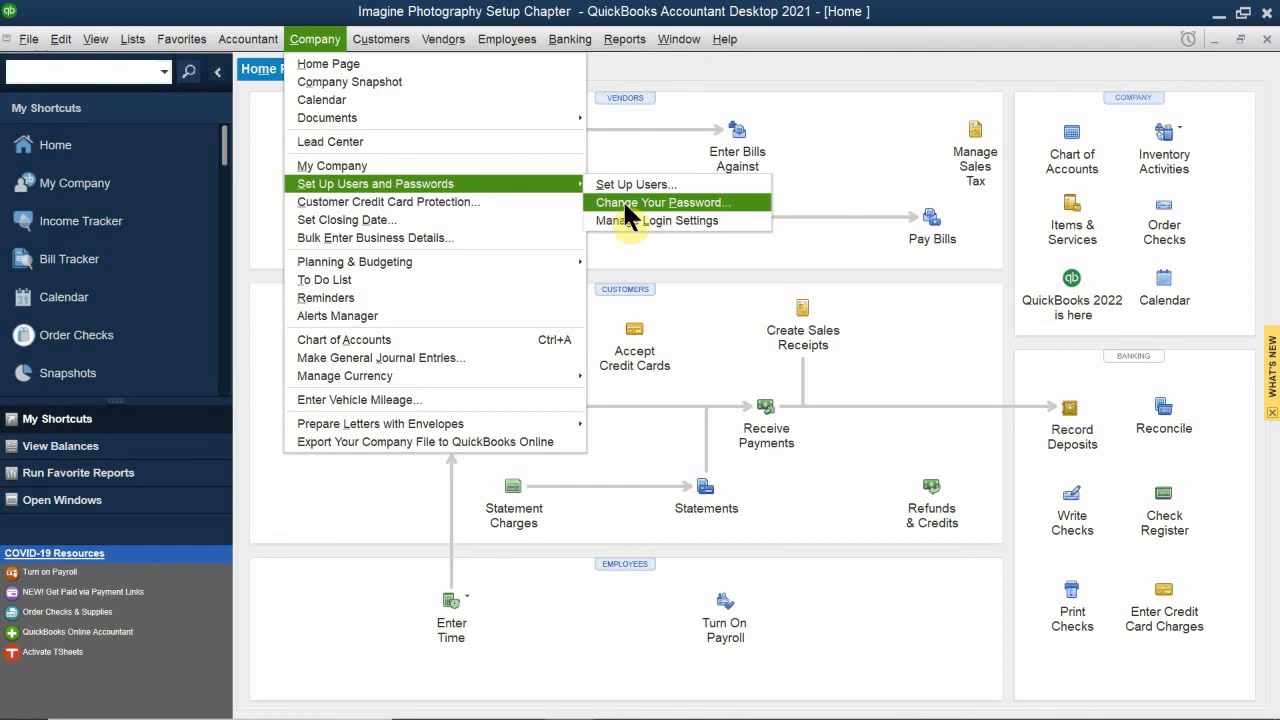
pyautogui.click(622, 200)
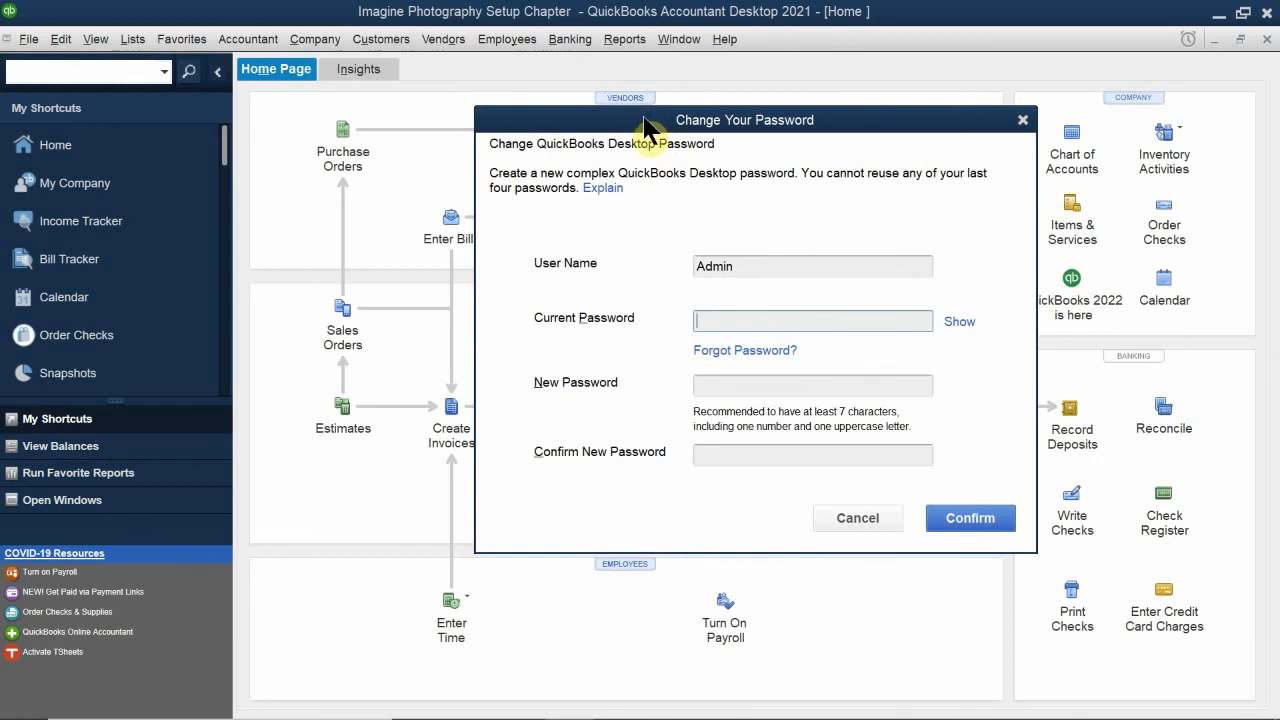
pyautogui.moveTo(648, 123); pyautogui.dragTo(521, 120)
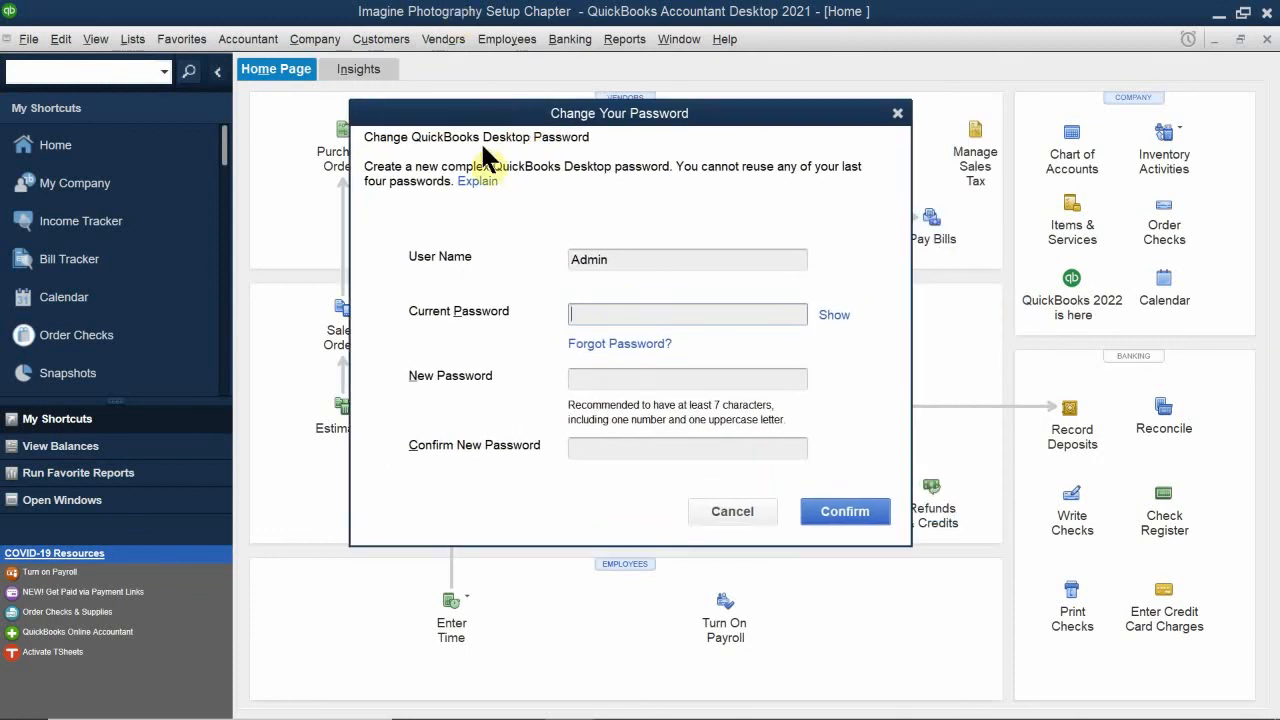
# Step: Enter the Admin user's current password in the password change form
pyautogui.click(582, 312)
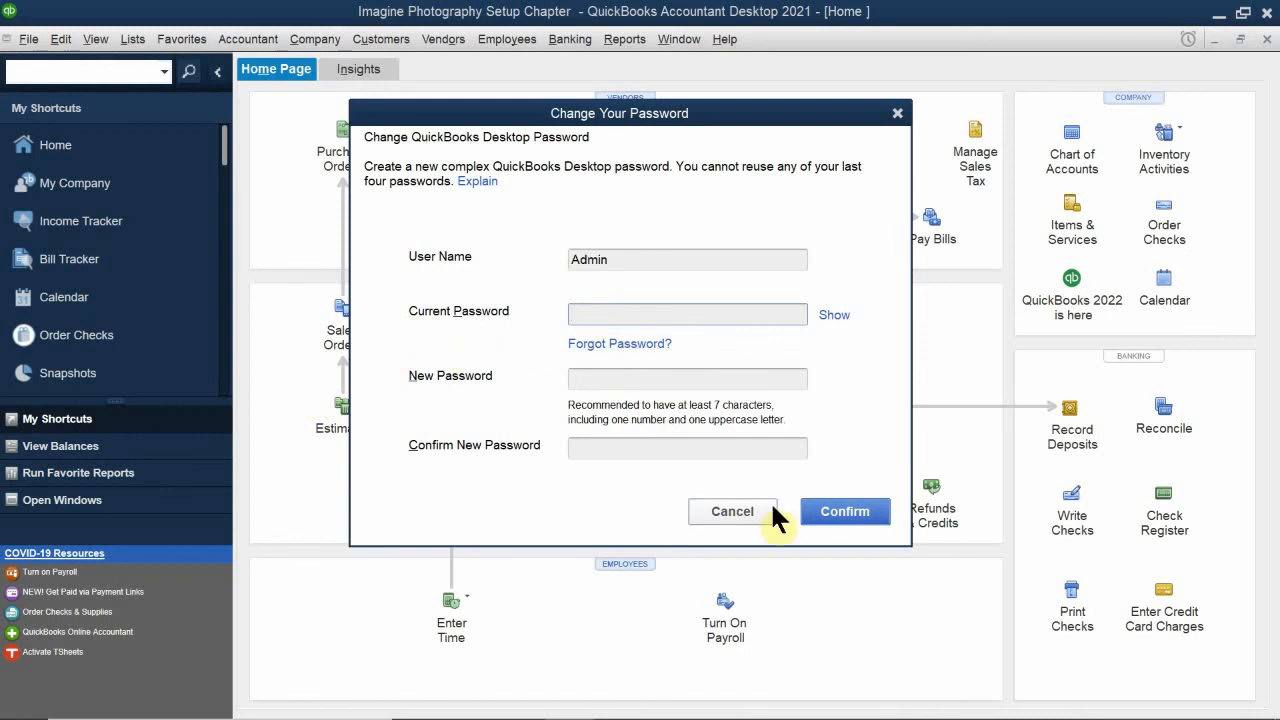
pyautogui.write('••••••••••')
# Step: Enter and confirm a new password for the Admin user, and save the password change
pyautogui.click(595, 380)
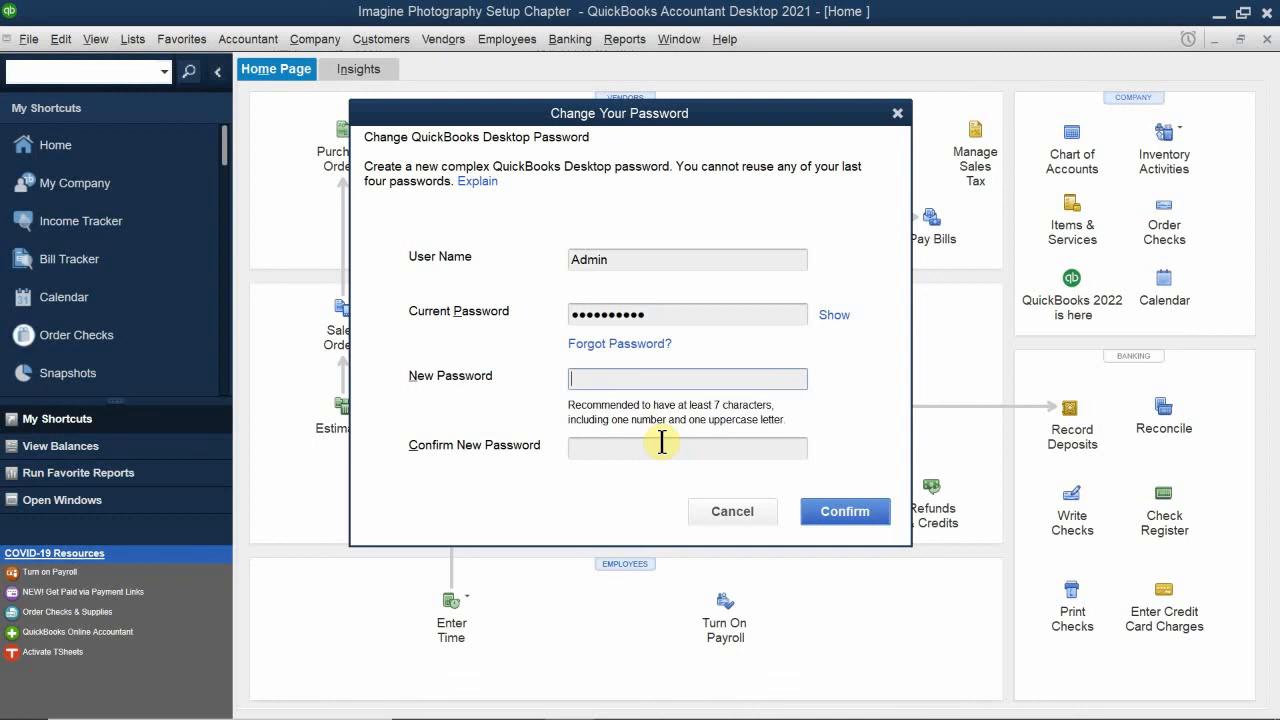
pyautogui.write('••••••••')
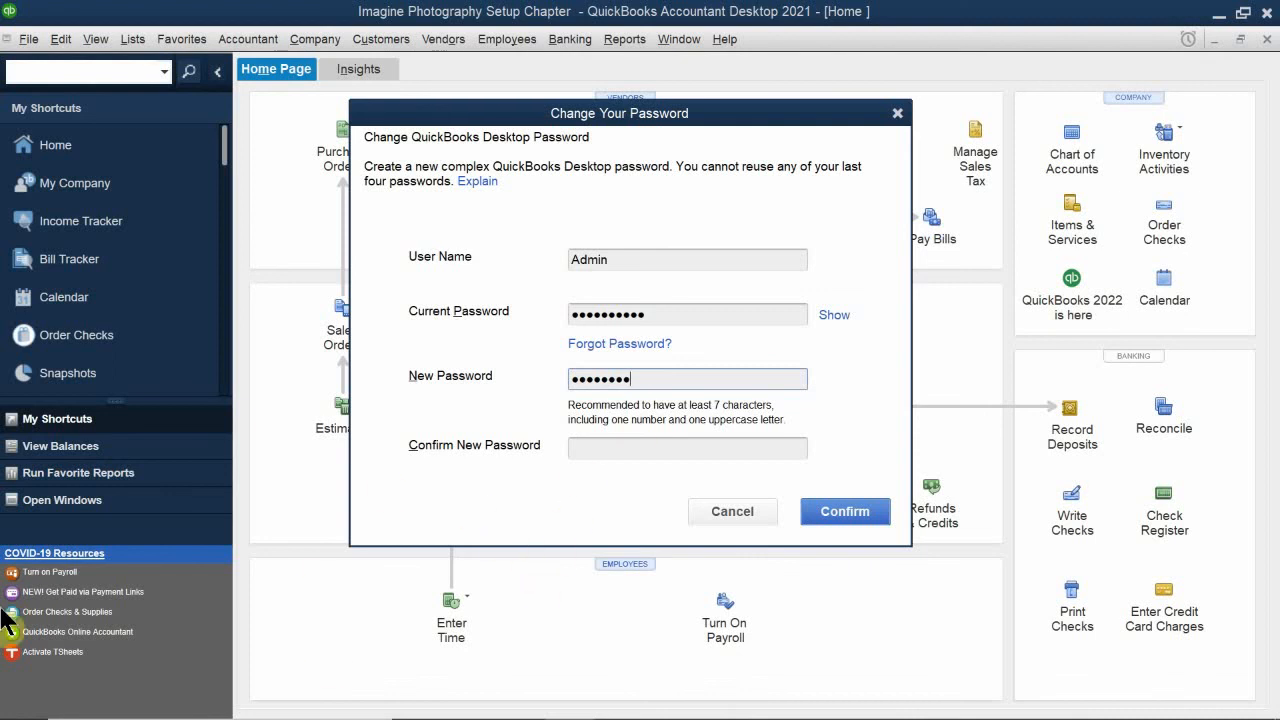
pyautogui.click(660, 448)
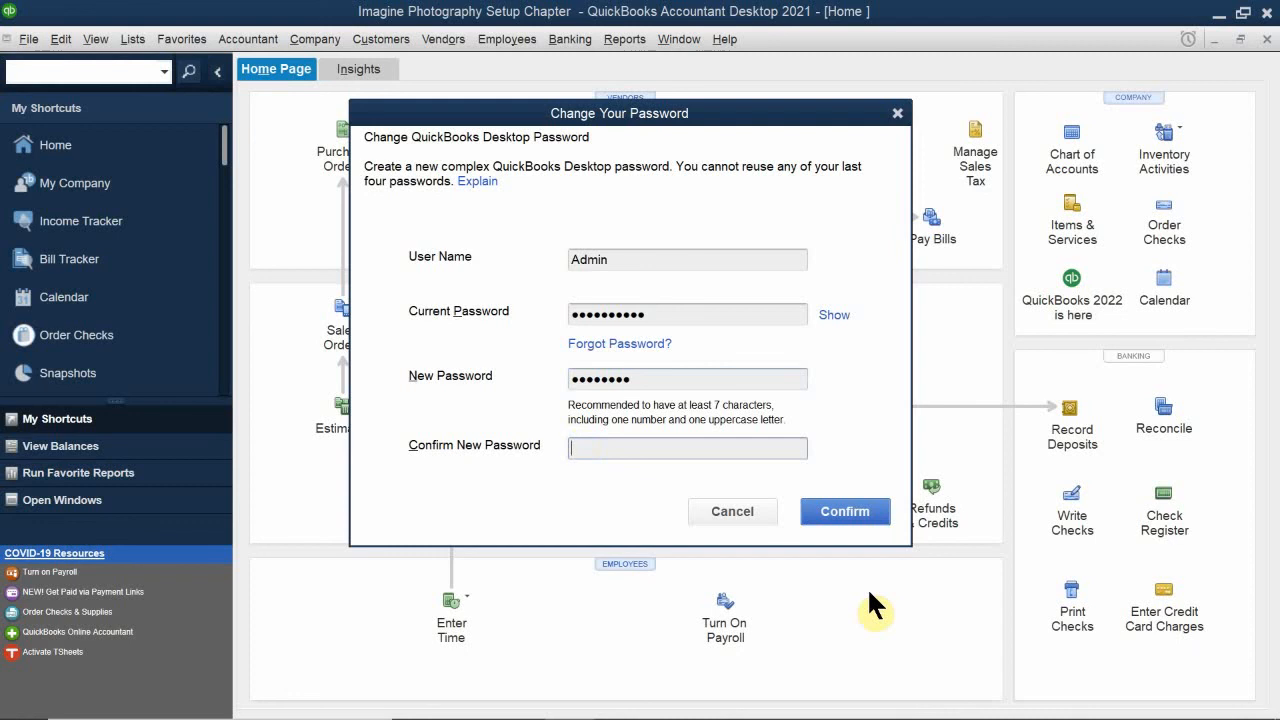
pyautogui.write('abcdefgh')
pyautogui.click(850, 507)
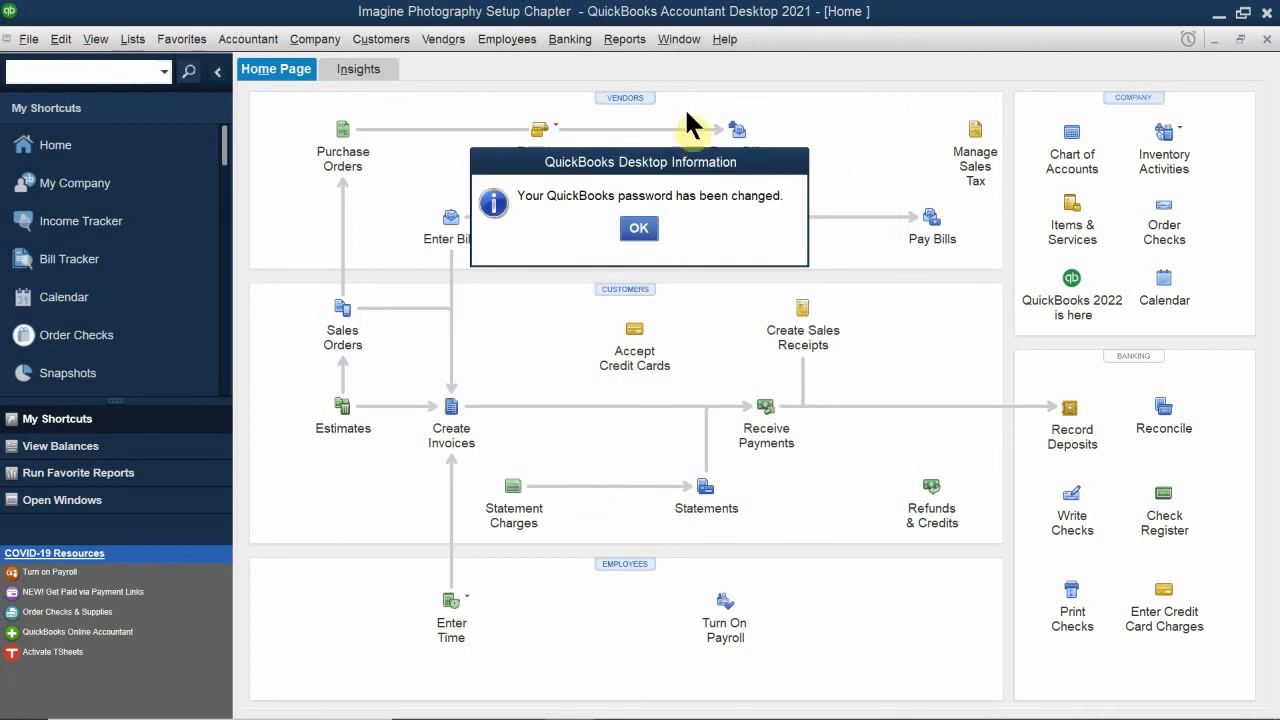
pyautogui.click(638, 230)
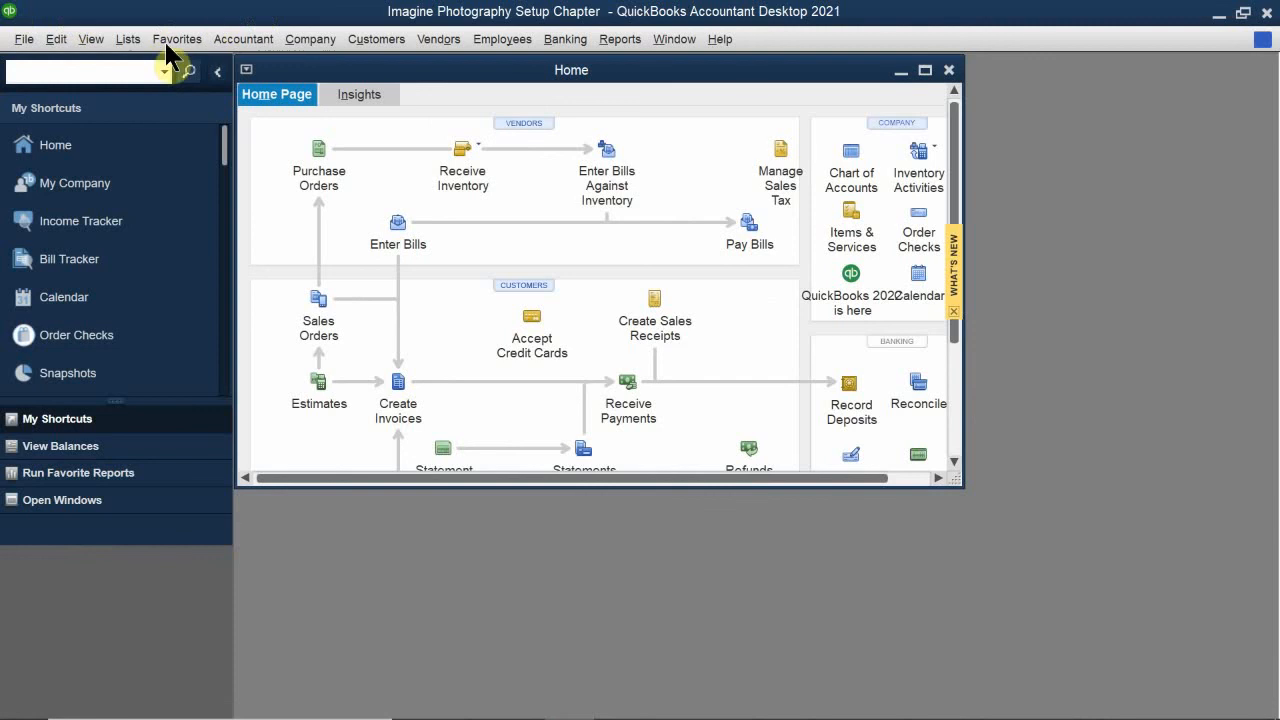
# Step: Open the company file's user setup and log in as administrator with the admin password
pyautogui.click(306, 48)
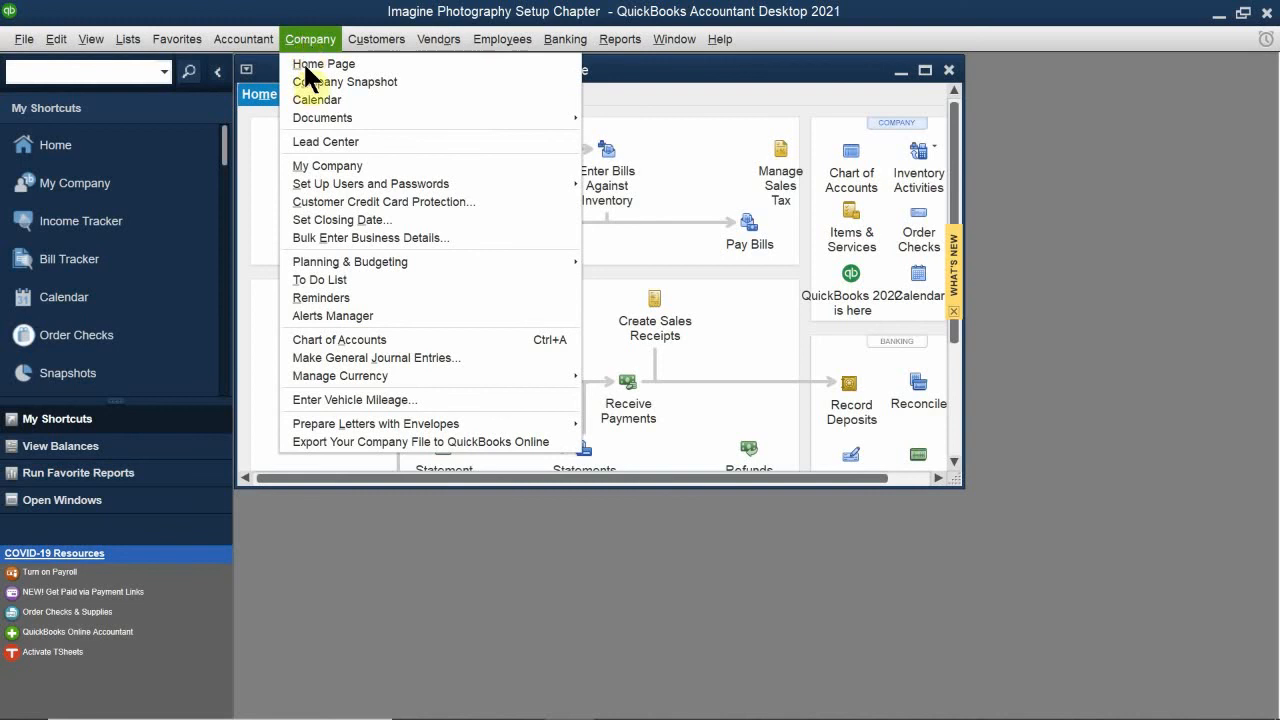
pyautogui.moveTo(338, 184)
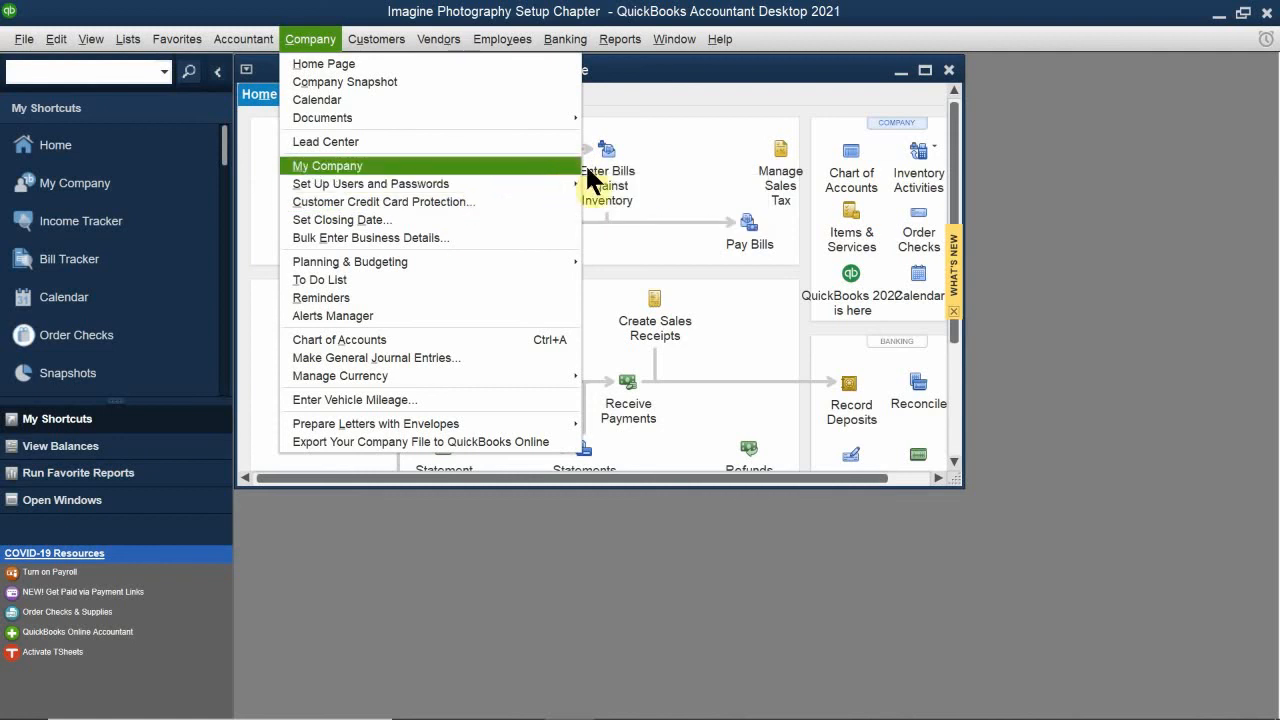
pyautogui.moveTo(539, 185)
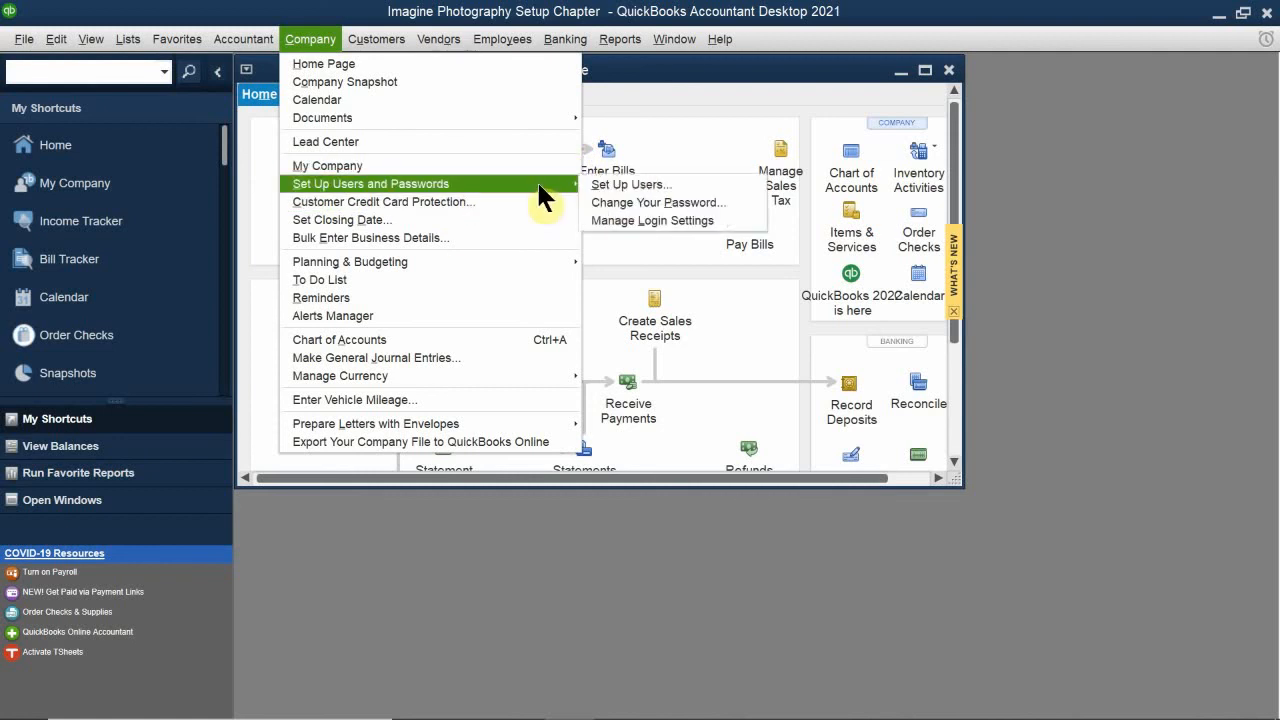
pyautogui.click(608, 186)
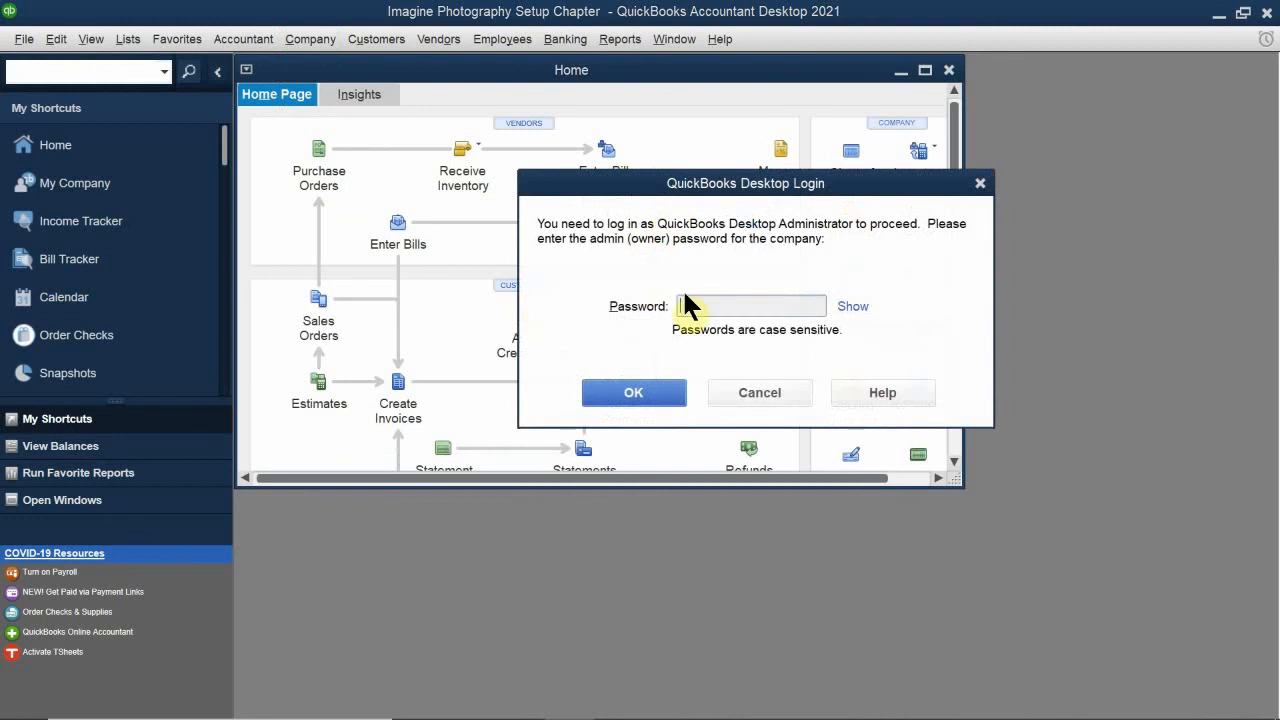
pyautogui.moveTo(700, 193); pyautogui.dragTo(621, 176)
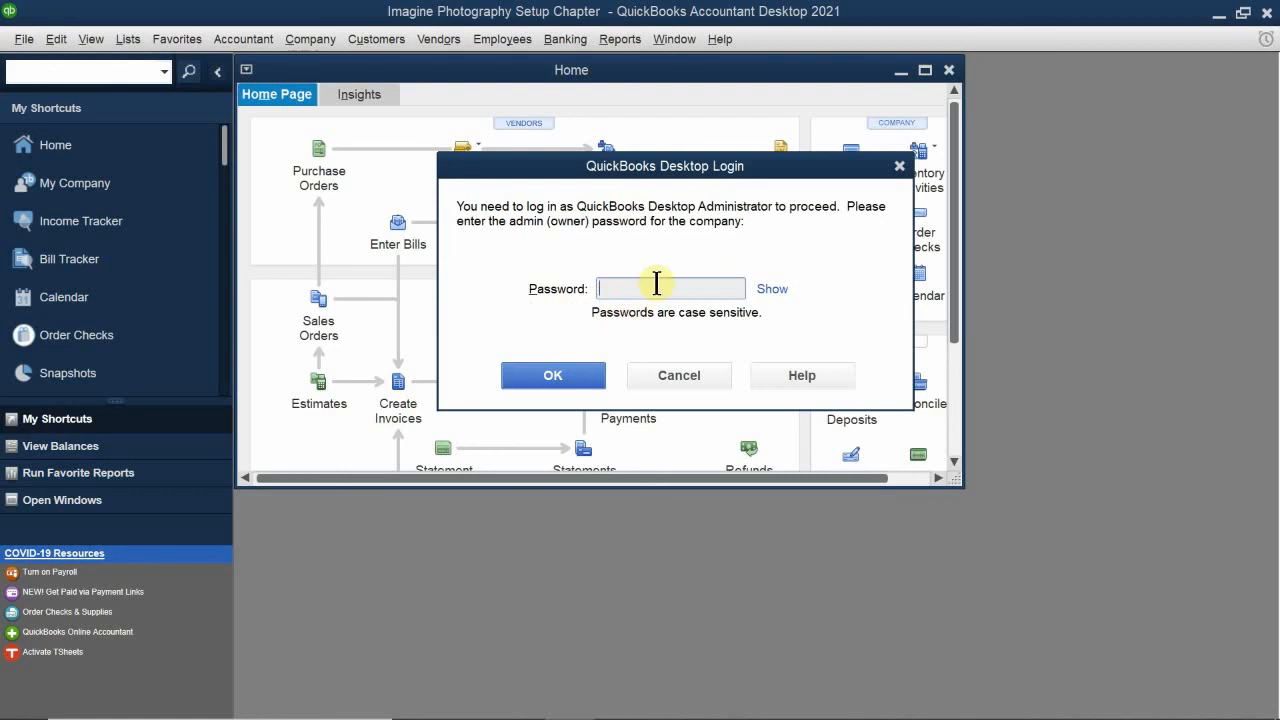
pyautogui.write('******')
pyautogui.press('BackSpace')
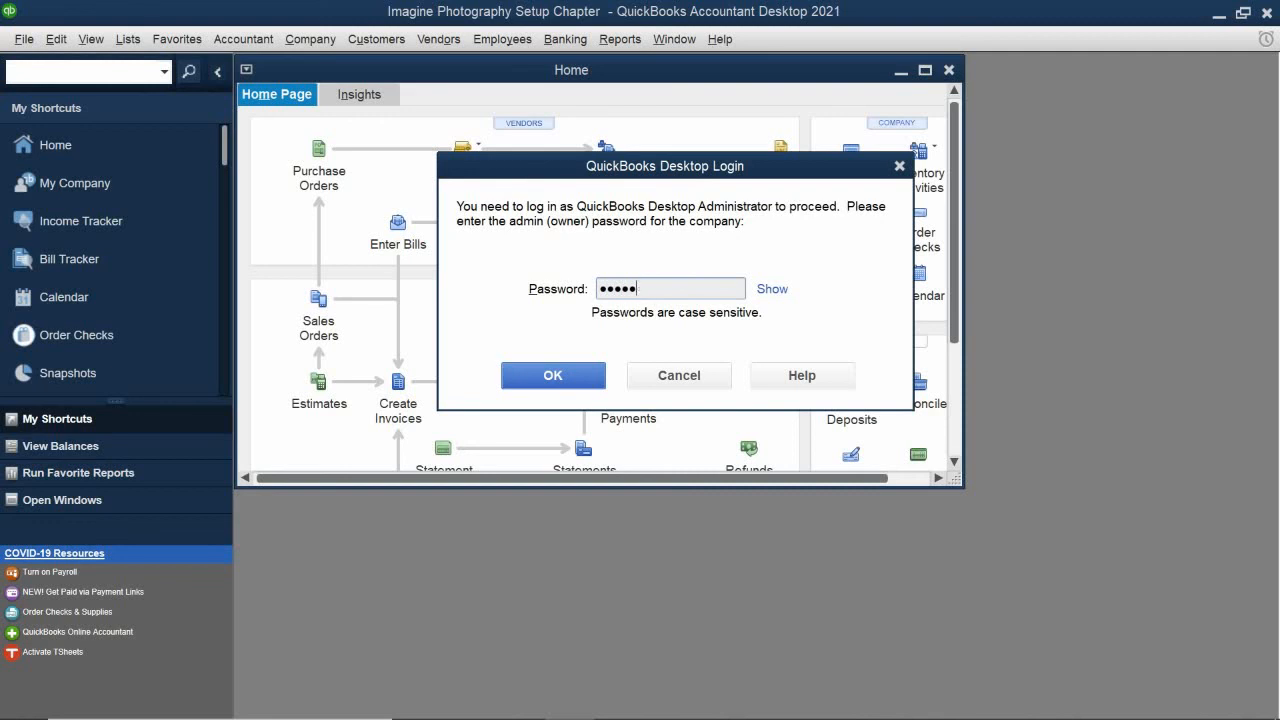
pyautogui.write('***')
pyautogui.press('Return')
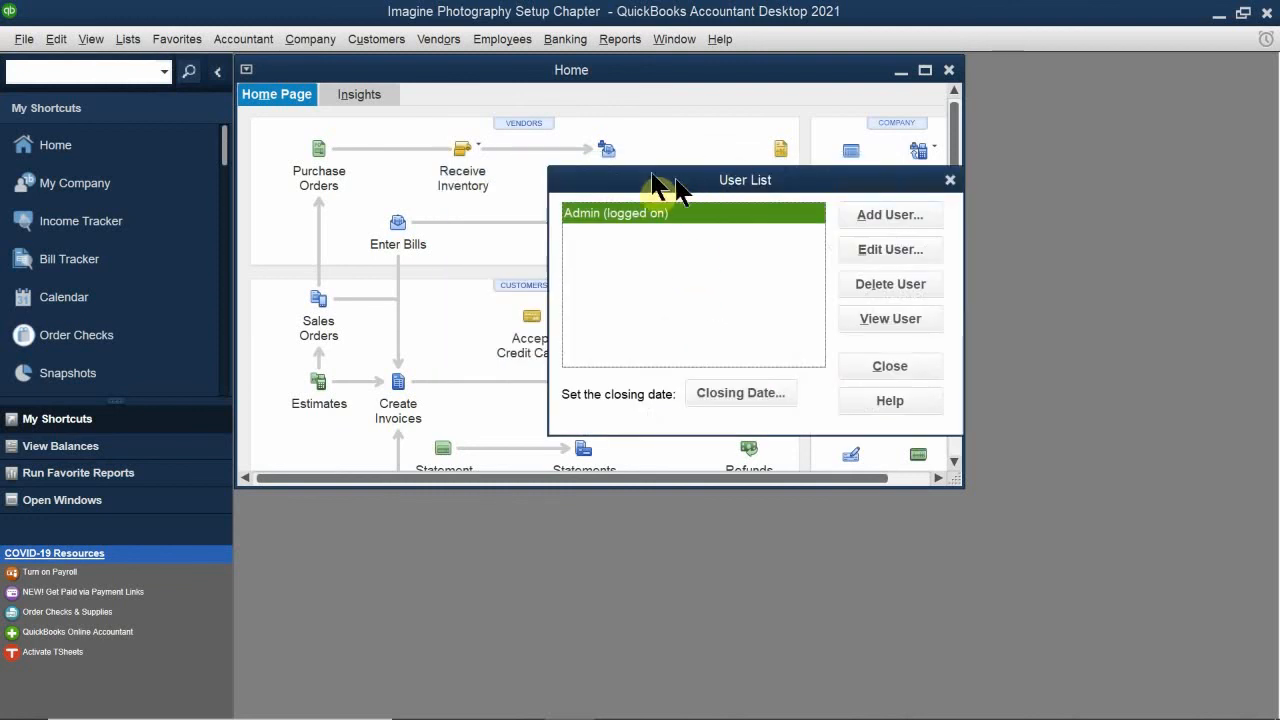
# Step: Add a new user named HR to the user list and enter a password for it
pyautogui.moveTo(676, 186); pyautogui.dragTo(523, 270)
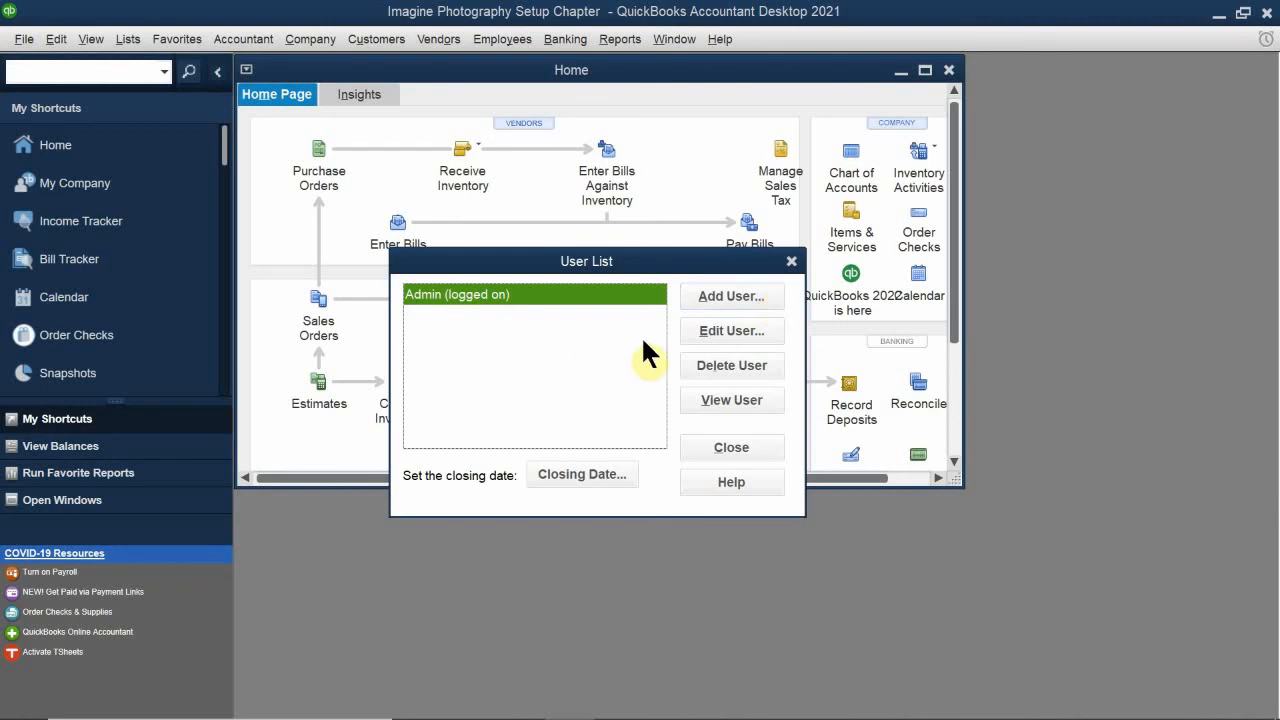
pyautogui.click(720, 292)
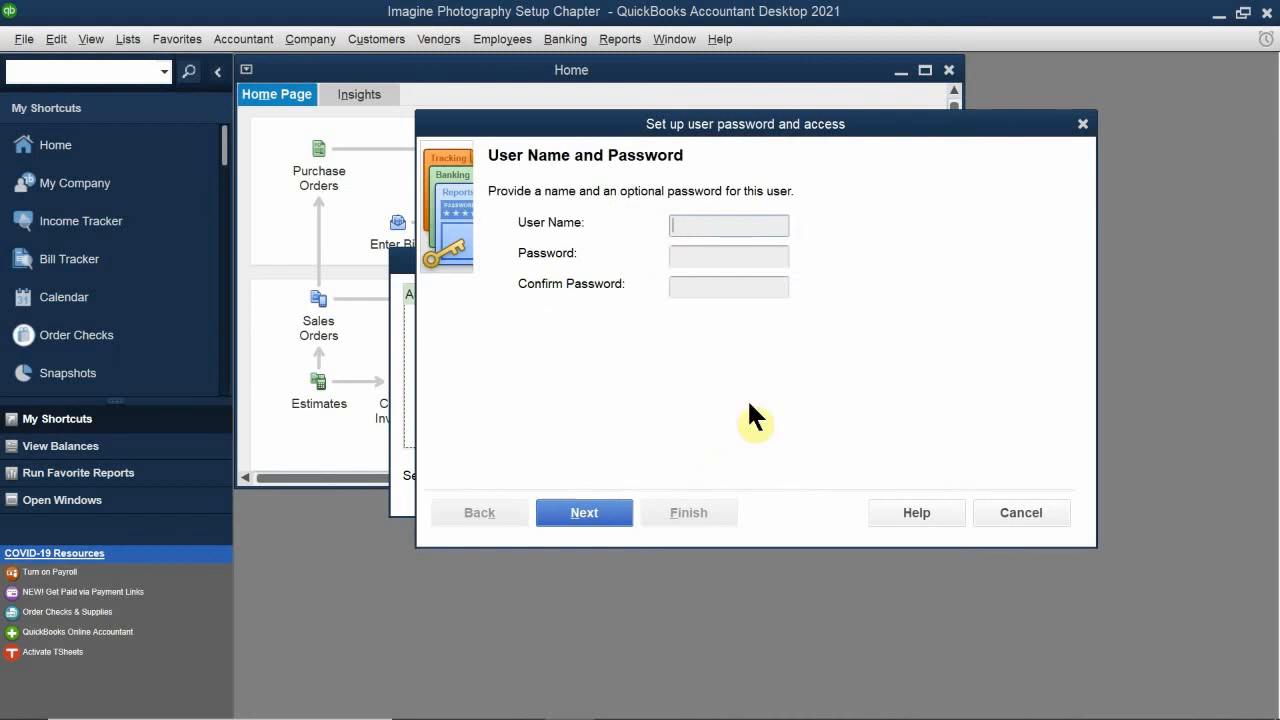
pyautogui.write('J')
pyautogui.press('BackSpace')
pyautogui.write('HR')
pyautogui.click(684, 256)
pyautogui.write('*******')
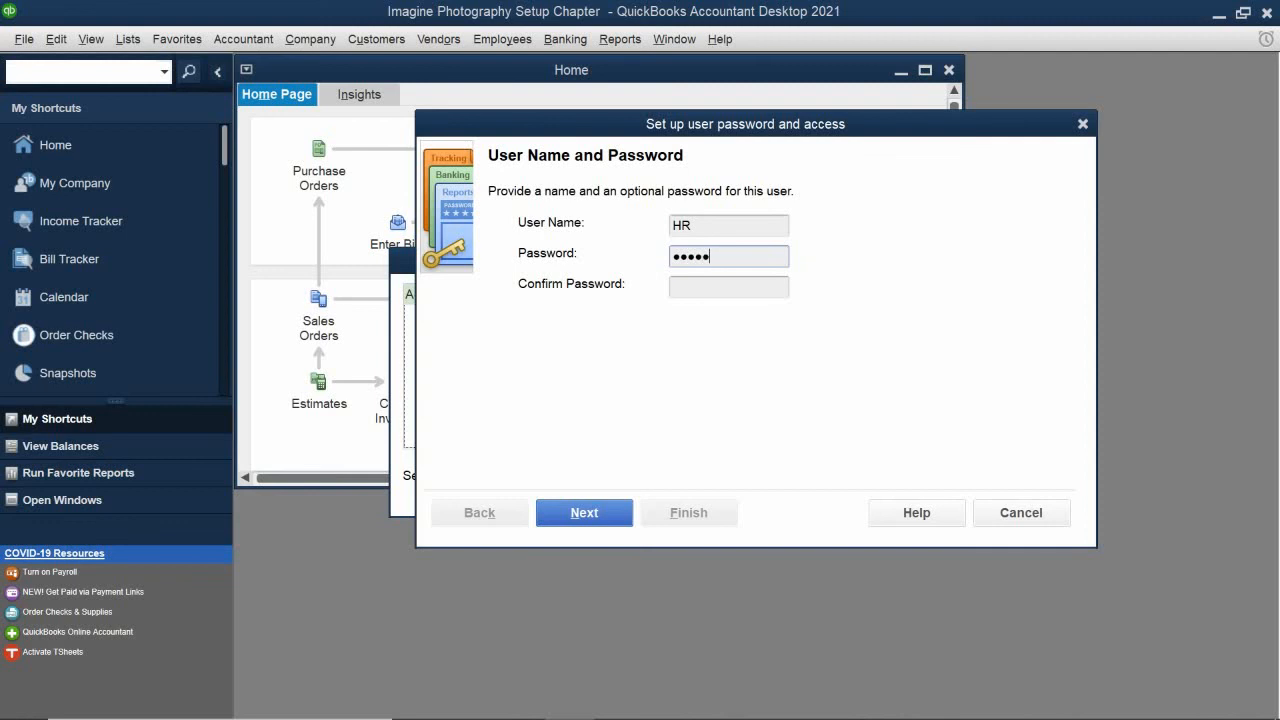
pyautogui.write('***')
# Step: Confirm the HR user's password and continue to the access selection
pyautogui.click(706, 290)
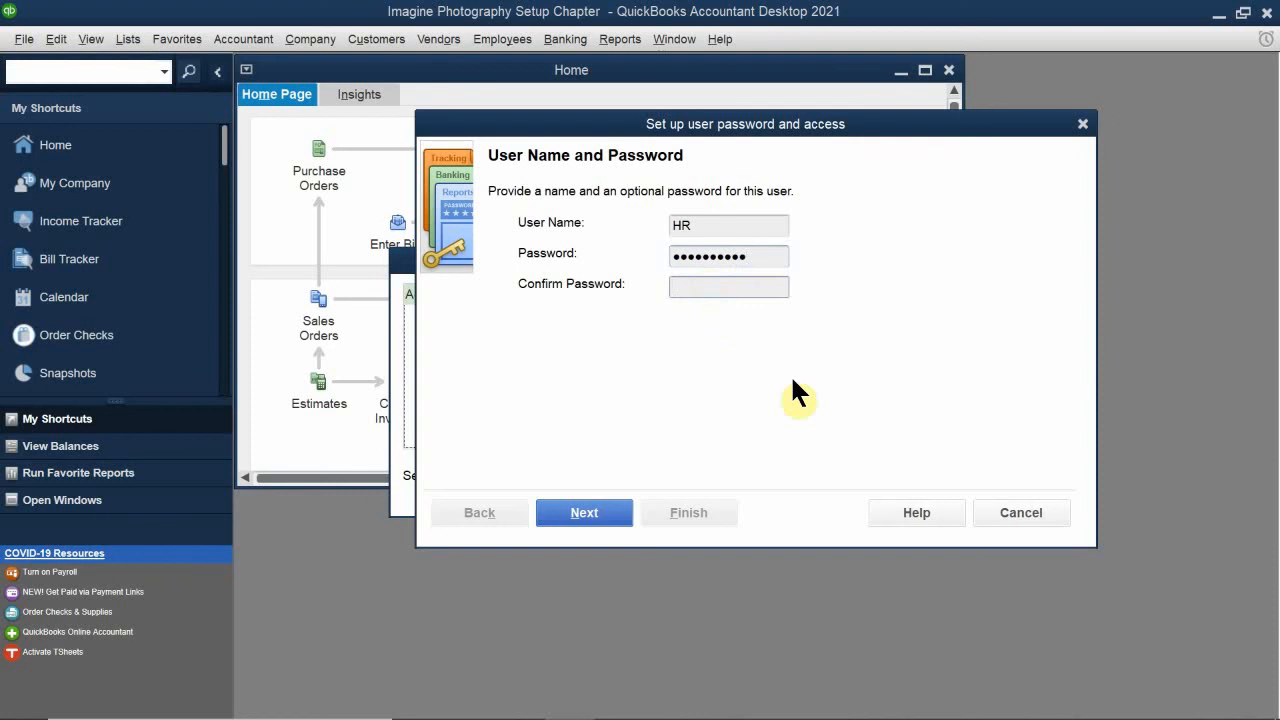
pyautogui.write('*******')
pyautogui.write('•••')
pyautogui.click(600, 525)
pyautogui.moveTo(606, 630)
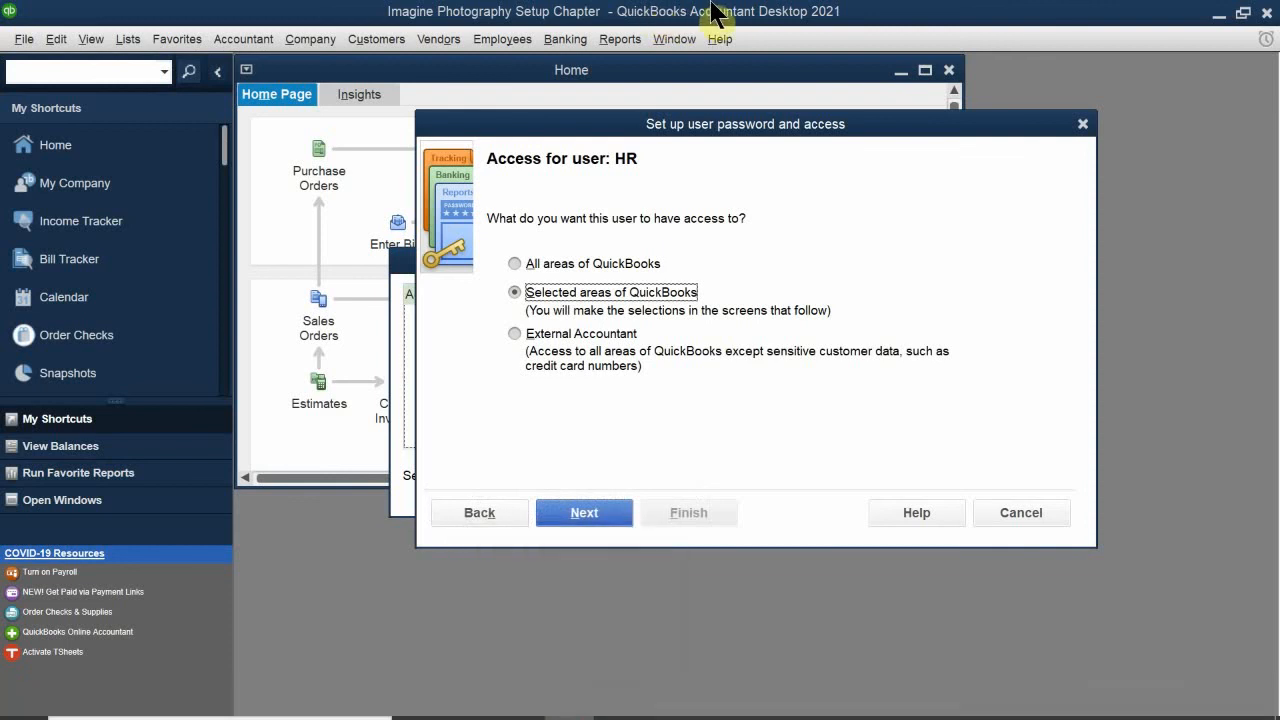
# Step: Limit HR to selected areas of QuickBooks, with No Access to Sales and Accounts Receivable and to Purchases and Accounts Payable
pyautogui.click(515, 291)
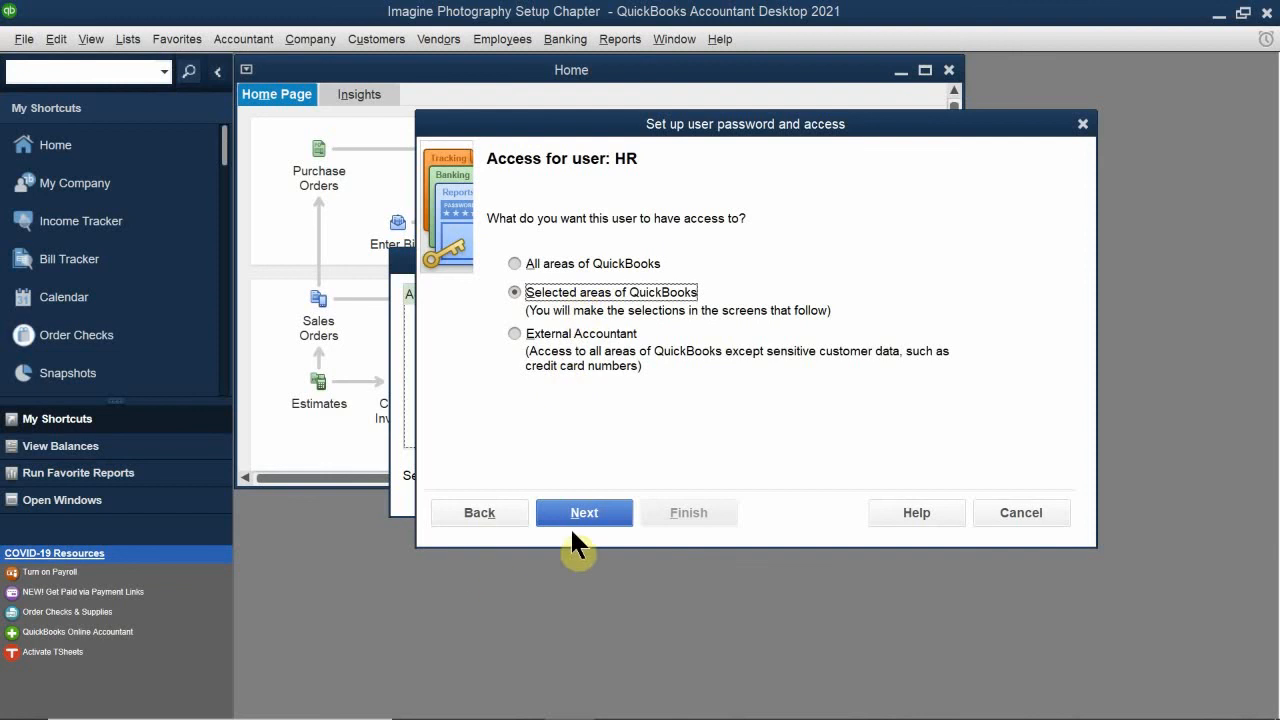
pyautogui.click(591, 510)
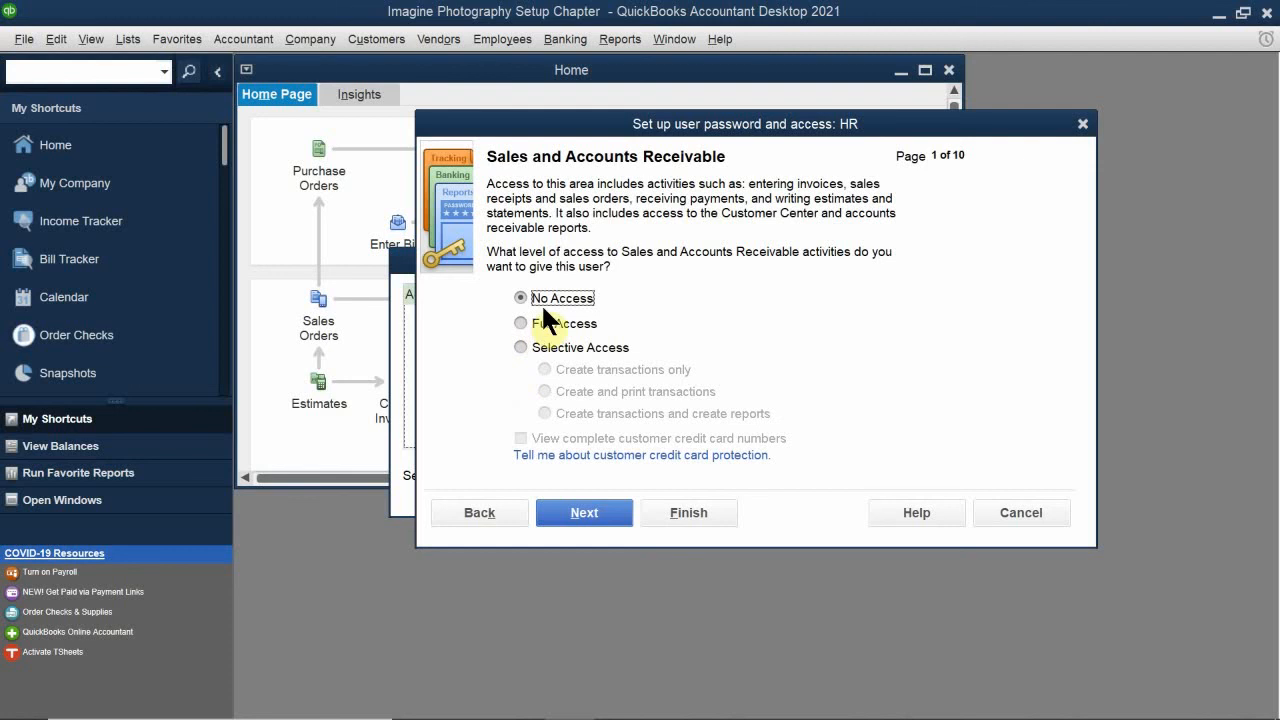
pyautogui.click(572, 508)
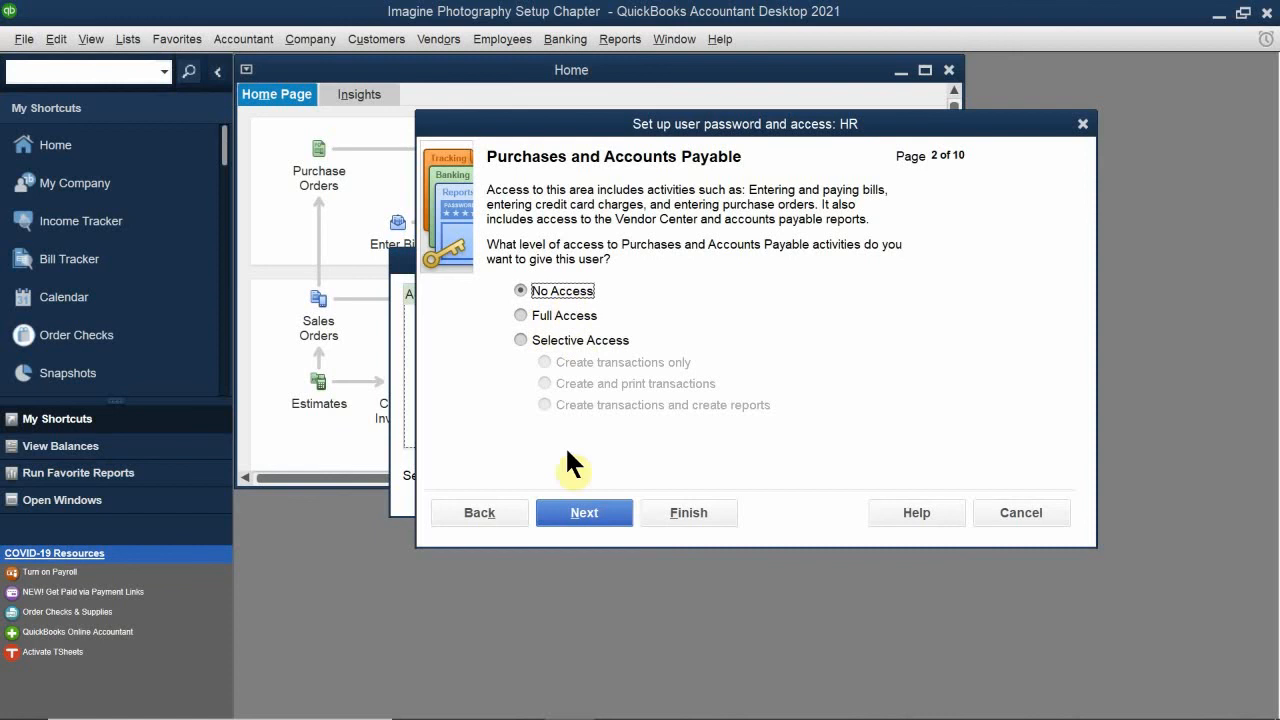
pyautogui.click(591, 508)
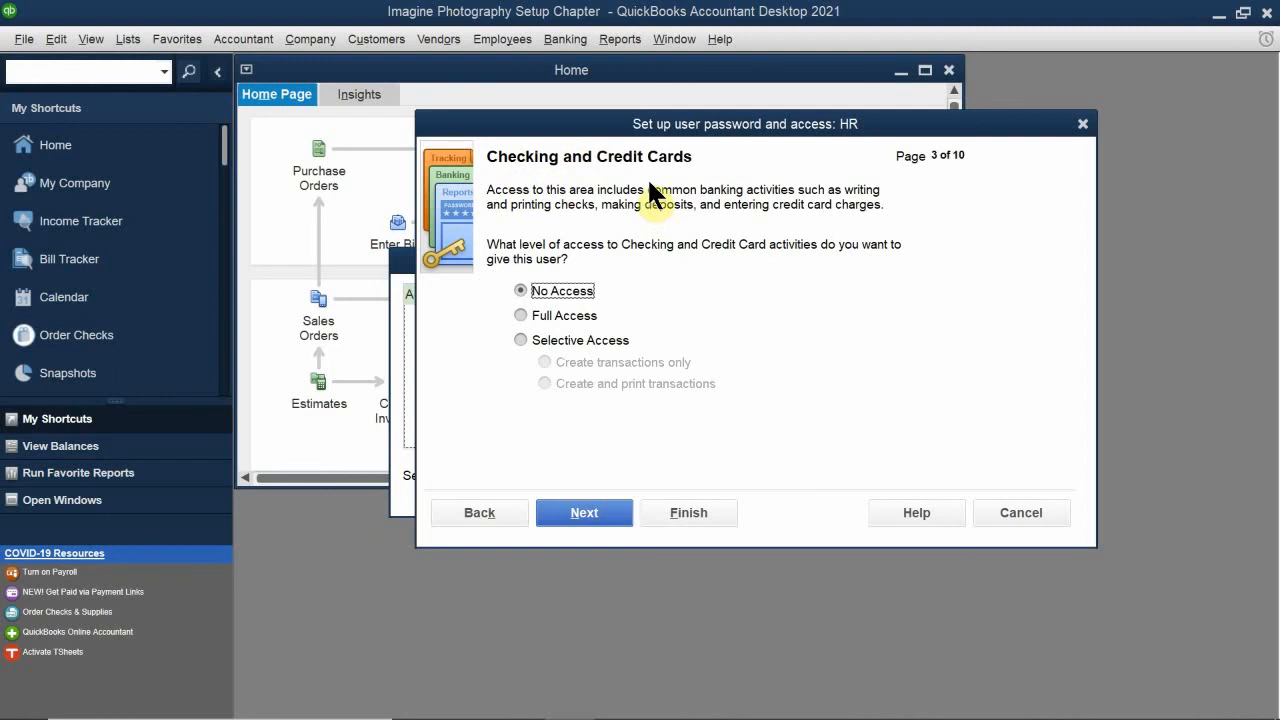
# Step: Give HR Selective Access to Checking and Credit Cards, allowing it to create and print transactions
pyautogui.click(545, 316)
pyautogui.click(554, 342)
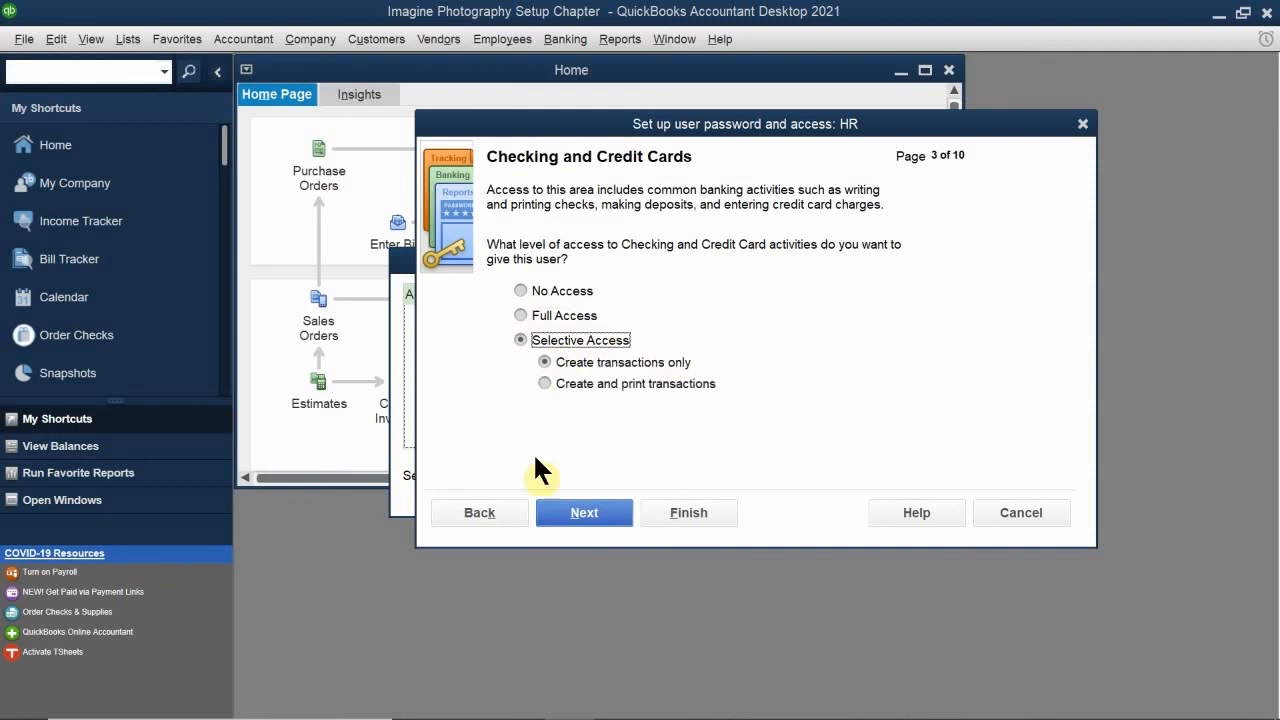
pyautogui.click(623, 362)
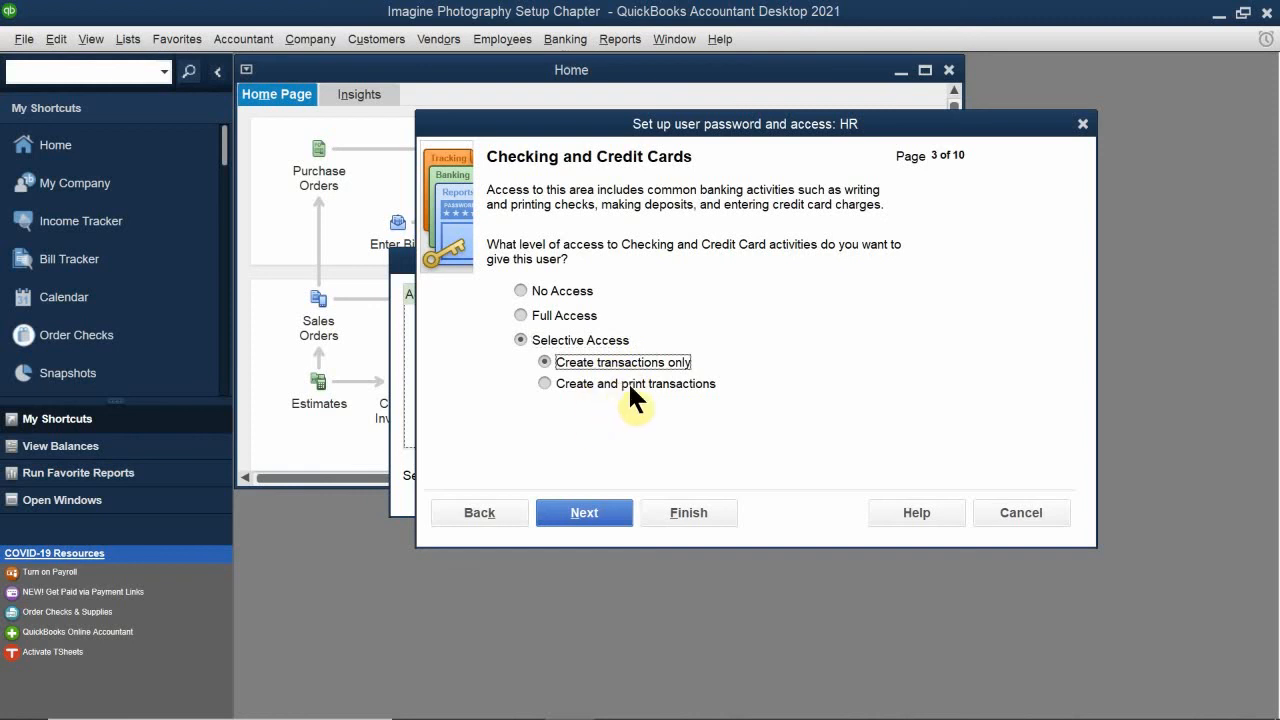
pyautogui.click(666, 384)
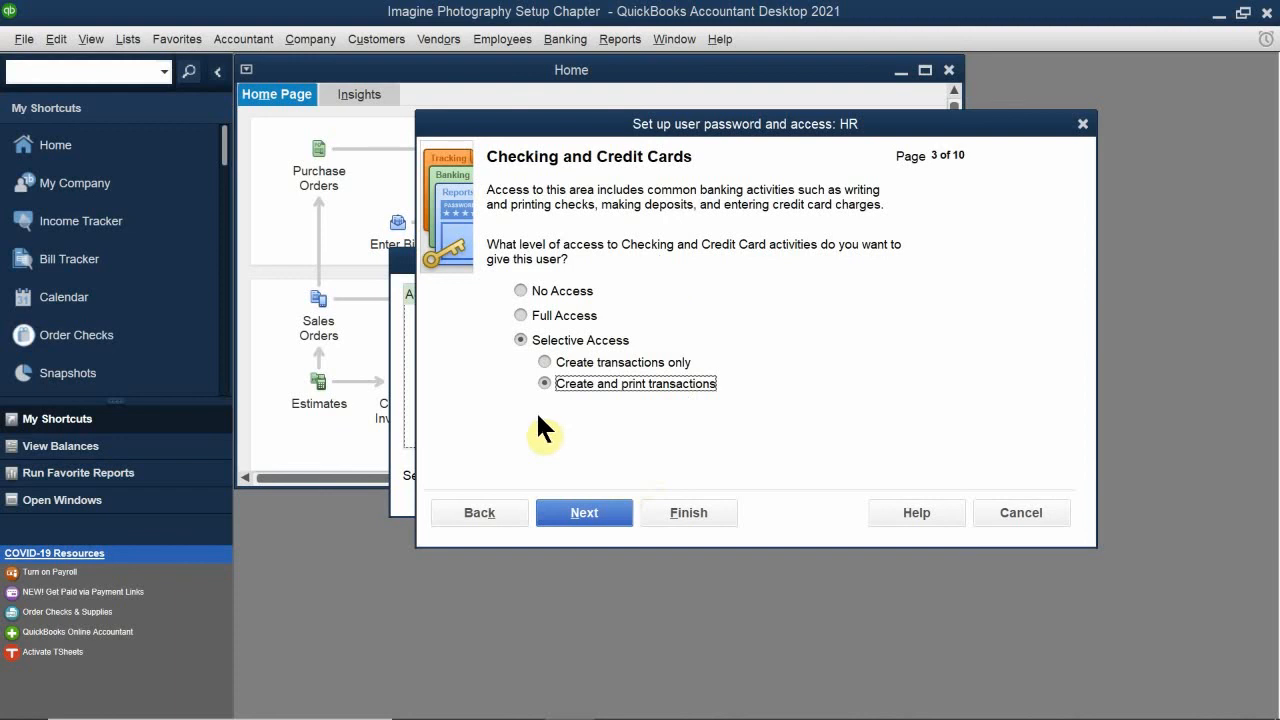
pyautogui.click(567, 316)
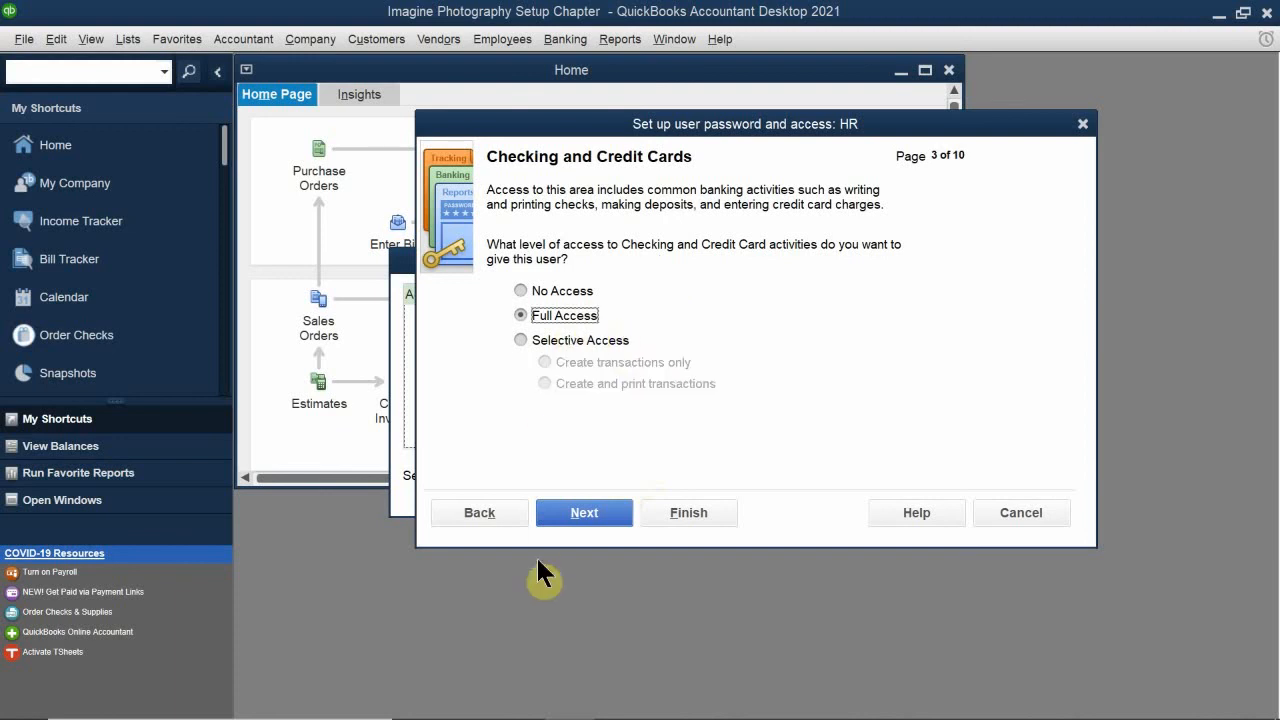
pyautogui.click(606, 341)
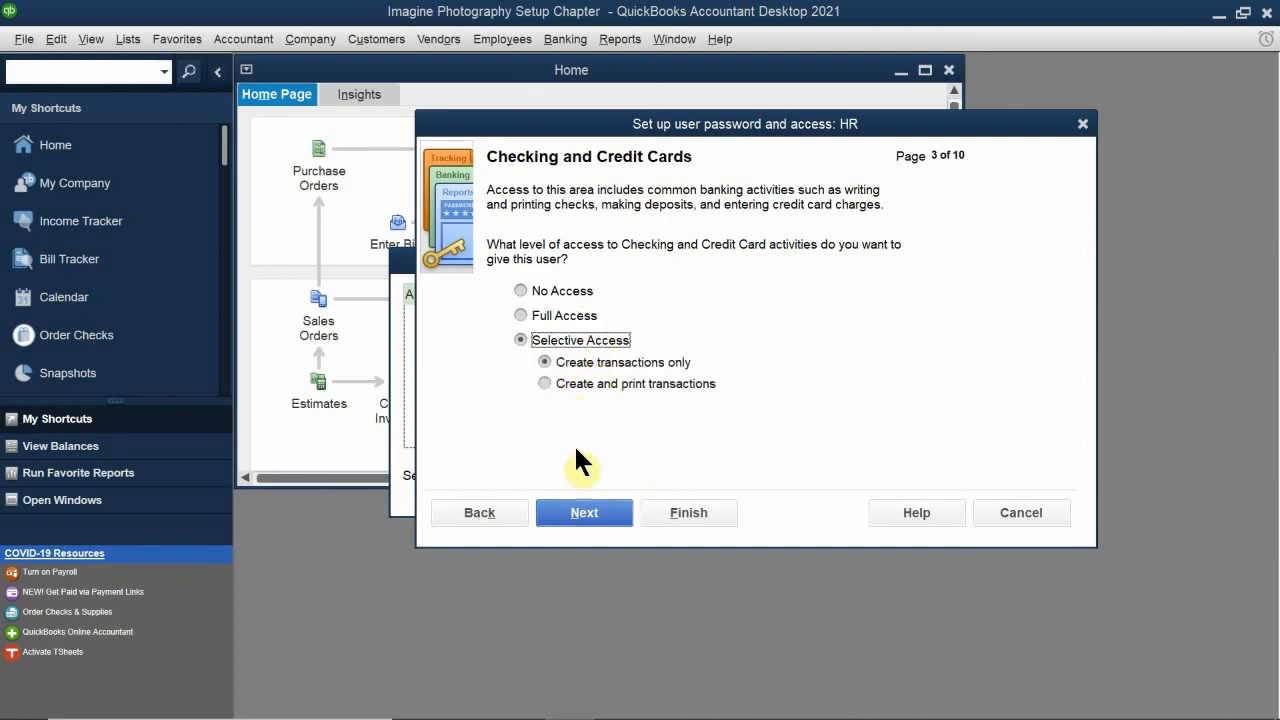
pyautogui.click(575, 385)
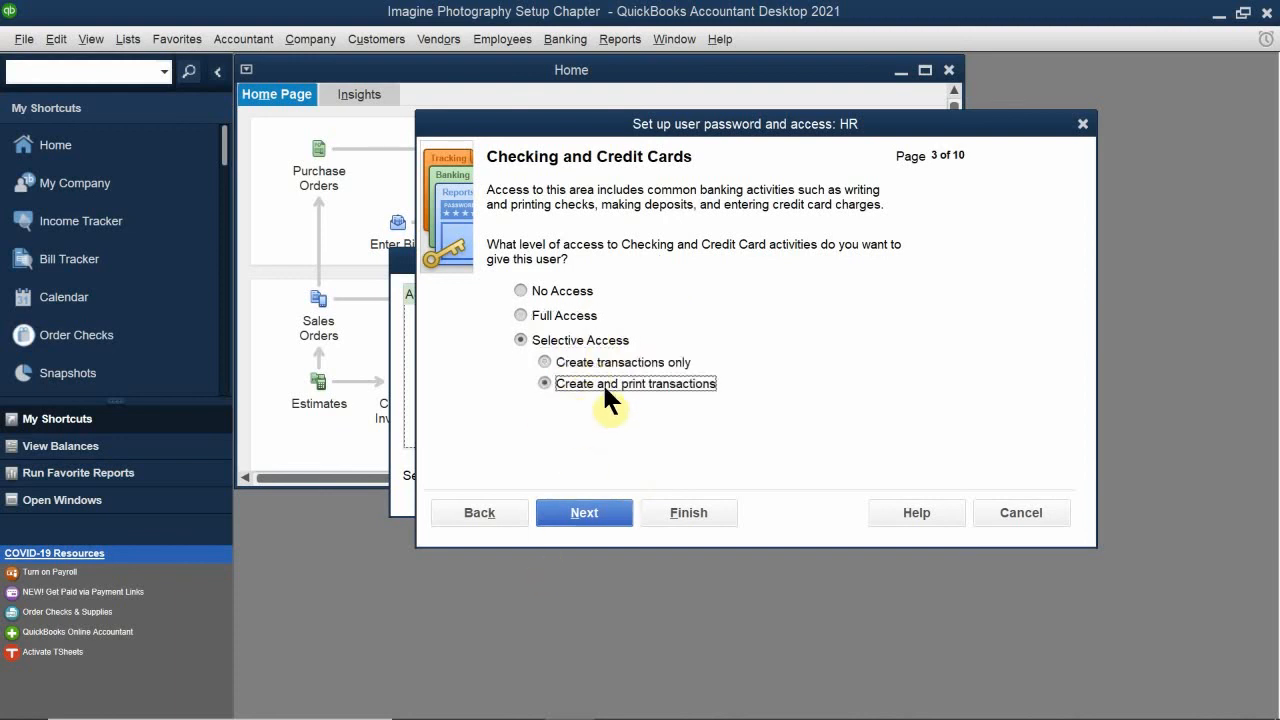
pyautogui.click(577, 516)
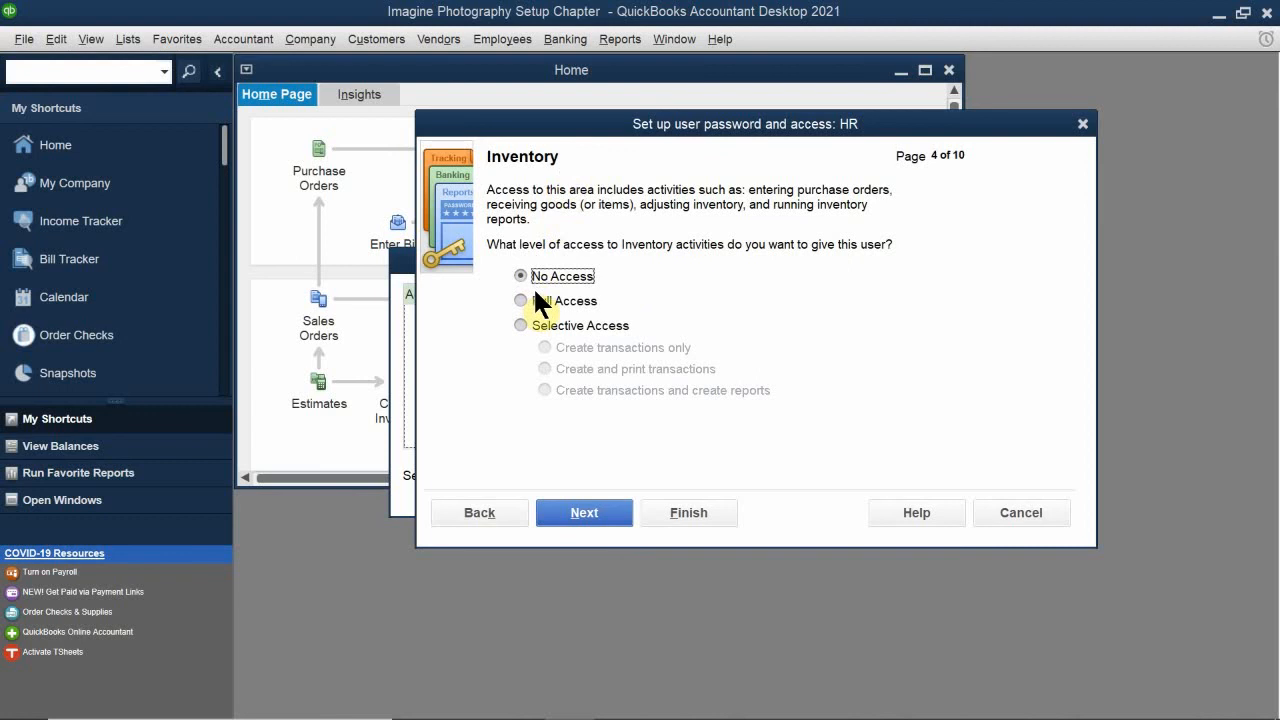
# Step: Keep Inventory at No Access for HR and grant Full Access to Time Tracking and to Payroll and Employees
pyautogui.click(578, 512)
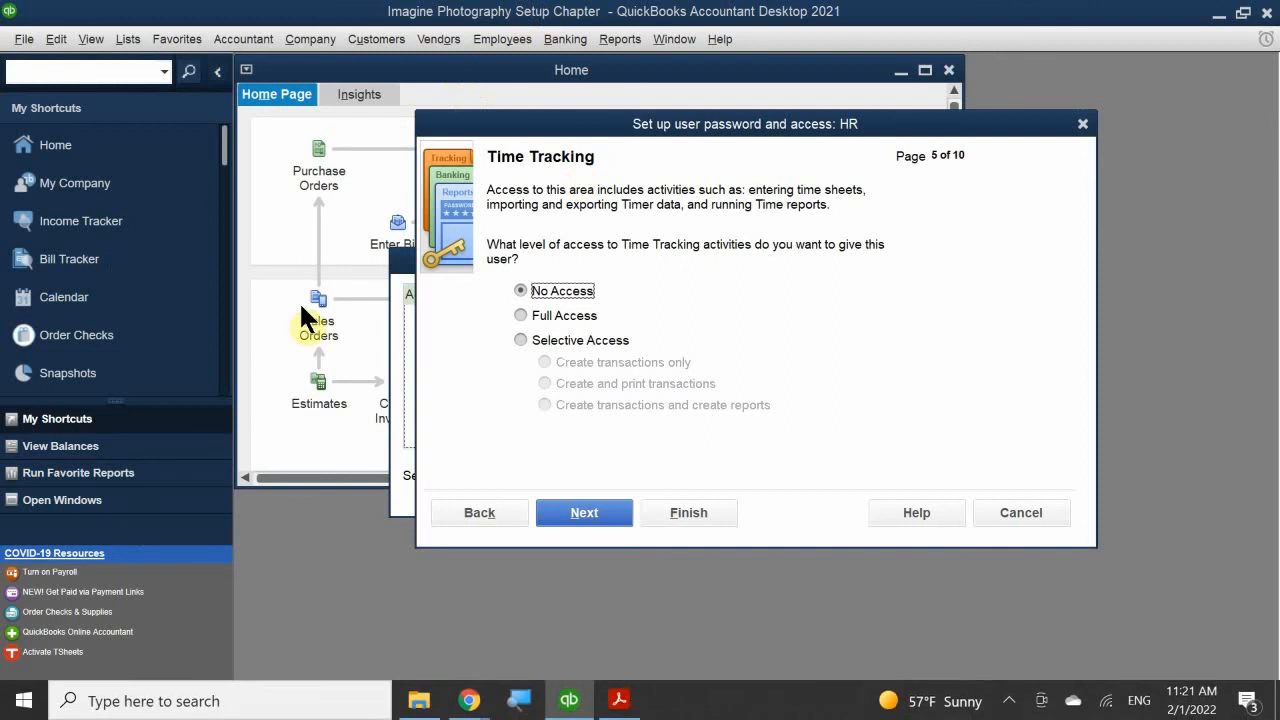
pyautogui.click(521, 315)
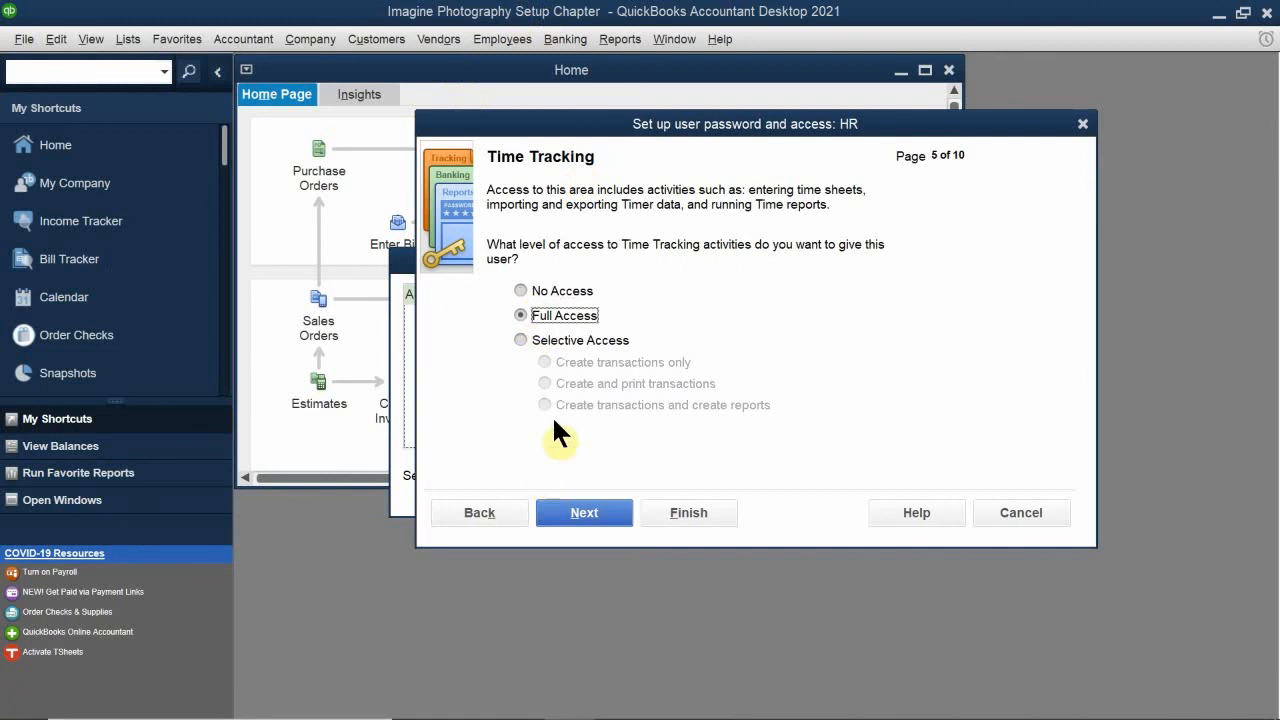
pyautogui.click(582, 510)
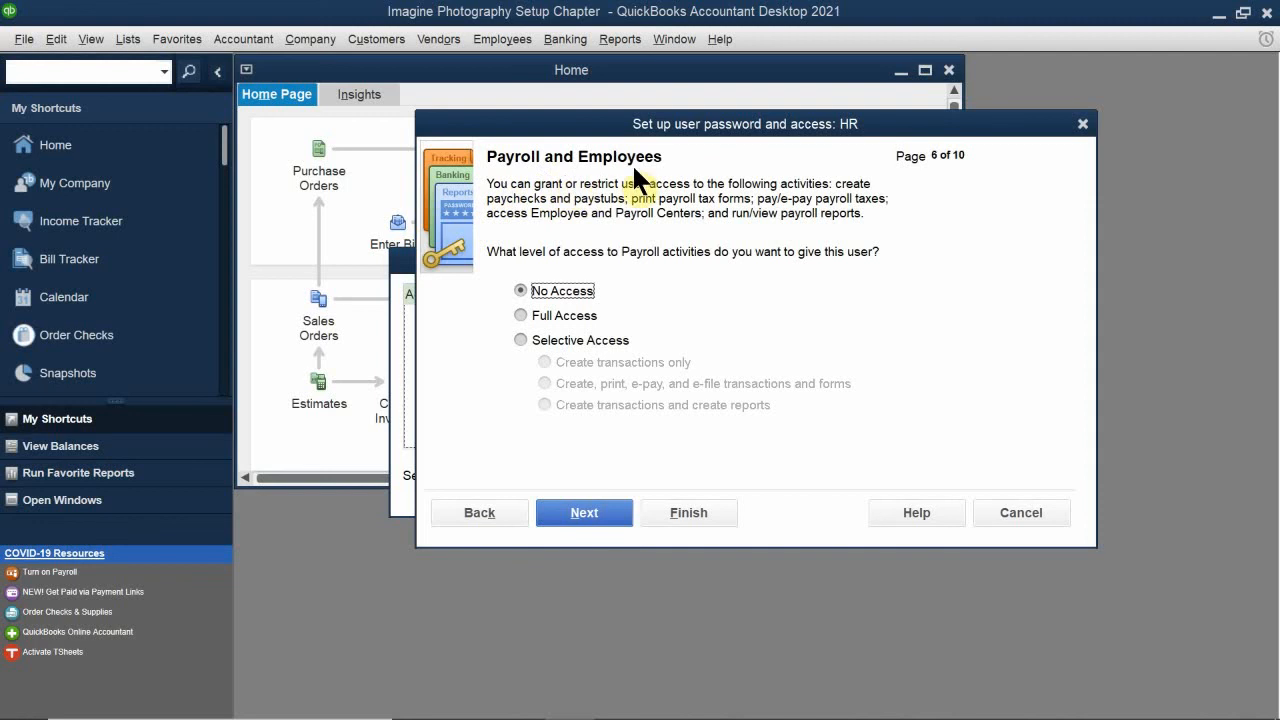
pyautogui.click(558, 316)
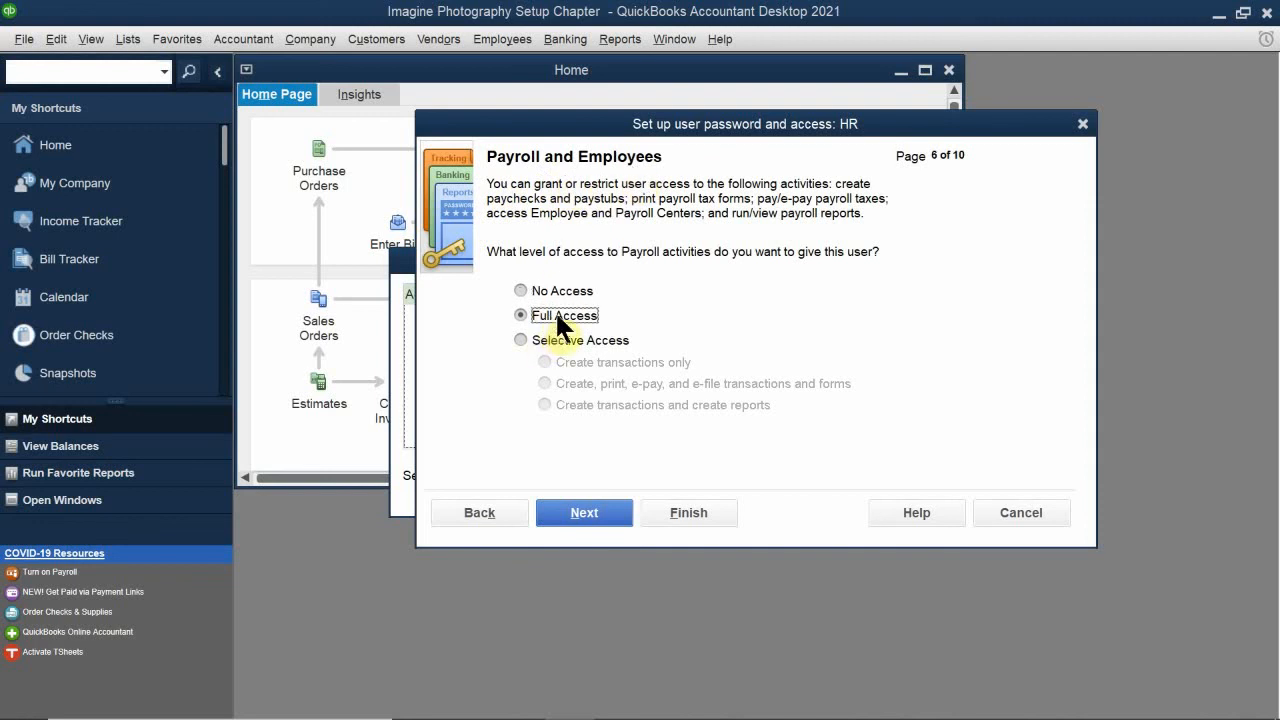
pyautogui.click(583, 513)
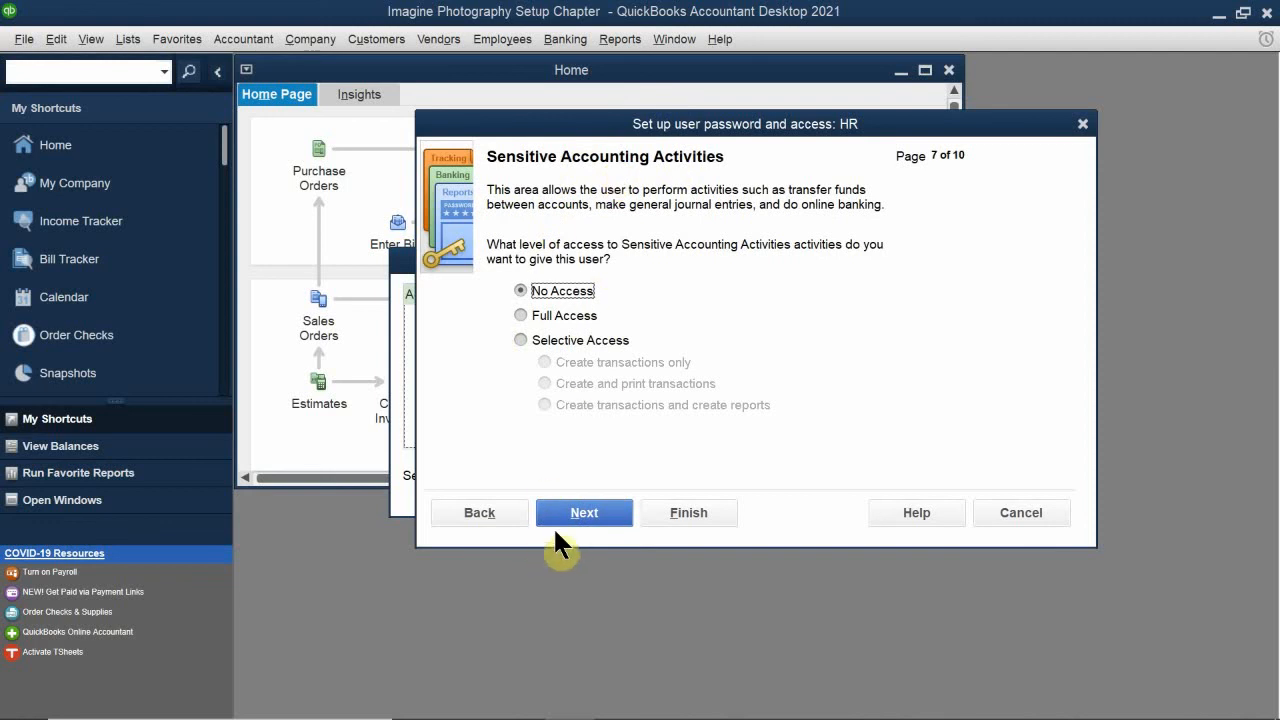
# Step: Keep both sensitive accounting and financial reporting areas at No Access, and allow HR to change or delete transactions recorded before the closing date
pyautogui.click(584, 511)
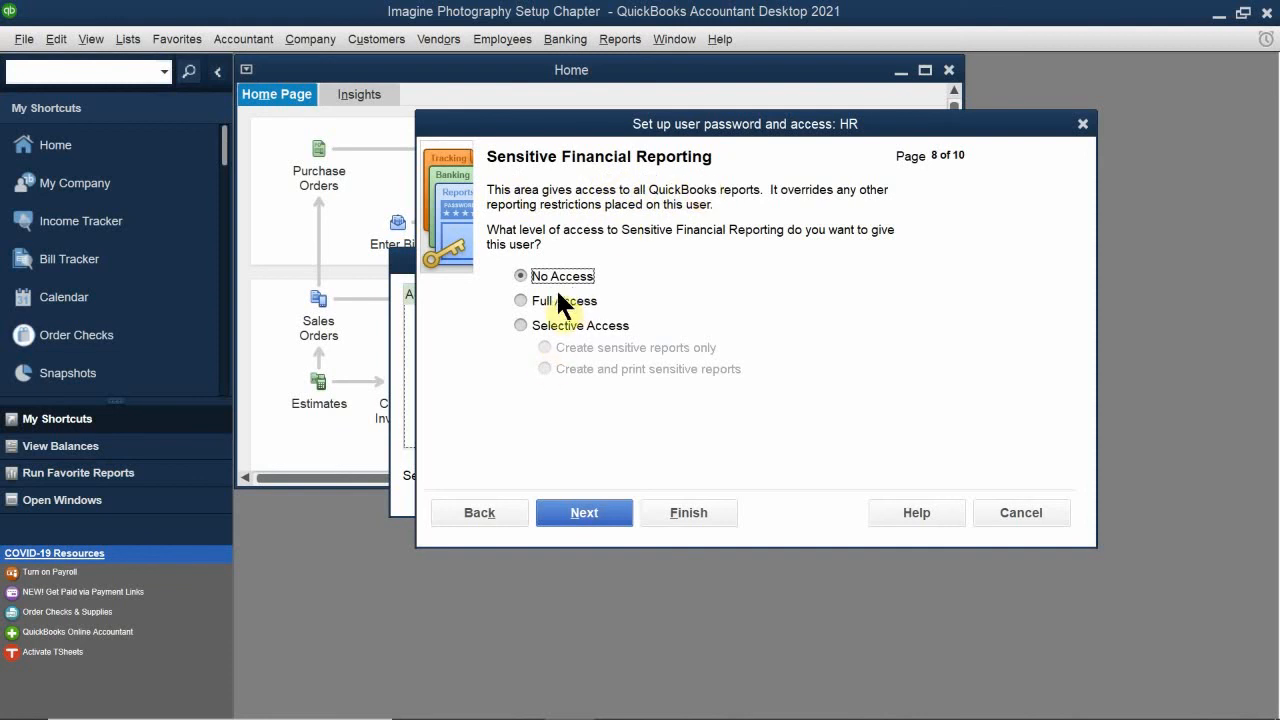
pyautogui.click(579, 508)
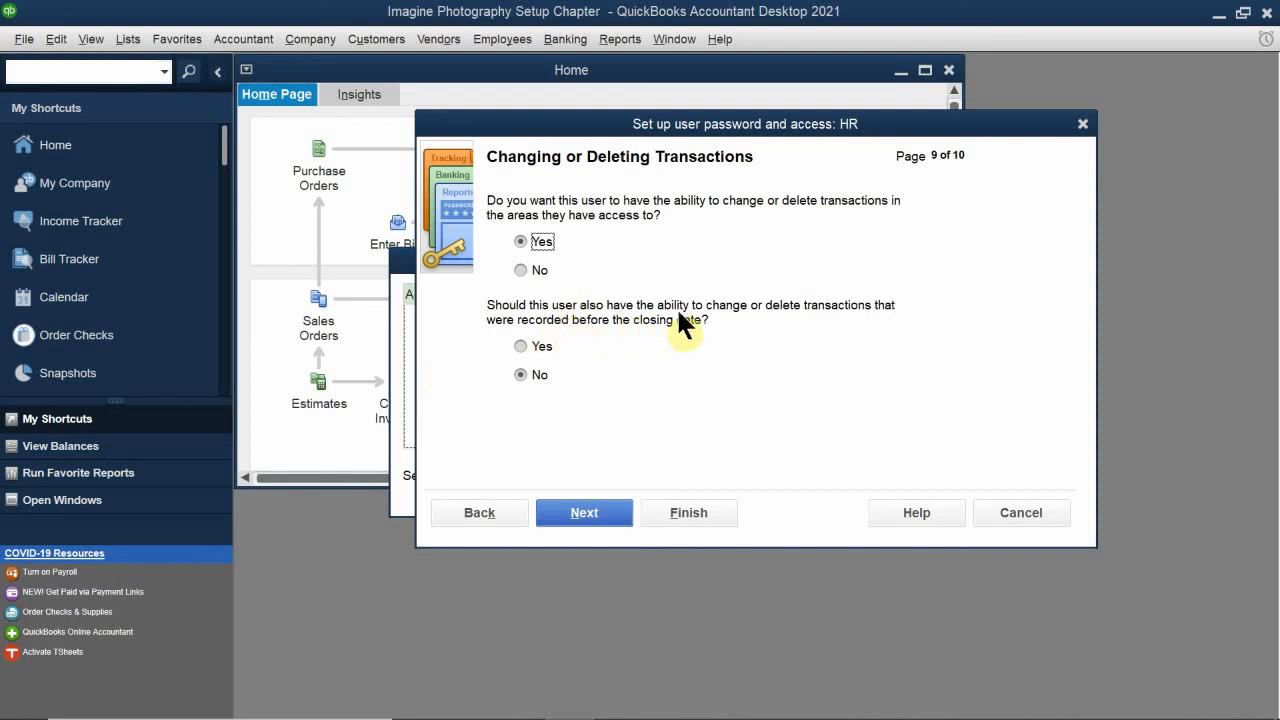
pyautogui.click(542, 346)
pyautogui.click(580, 515)
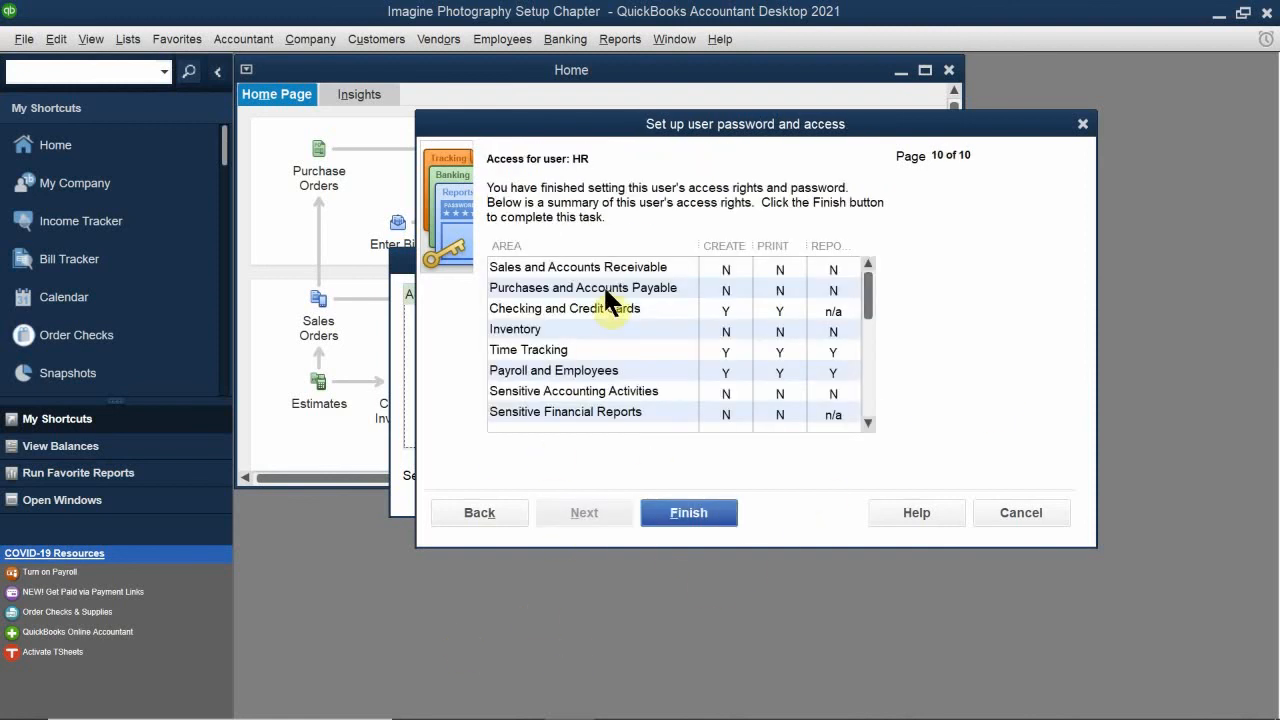
# Step: Review the HR user's access summary, finish the user setup, and close the user list
pyautogui.scroll(-2, 640, 287)
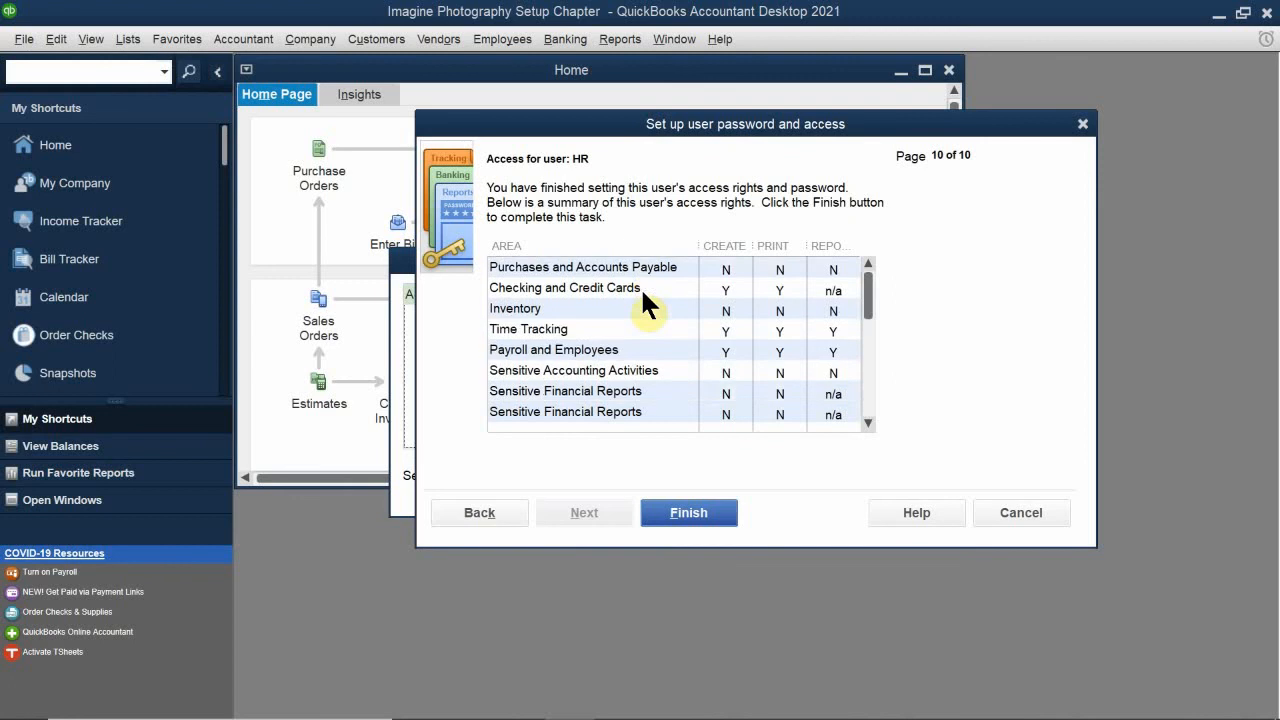
pyautogui.scroll(2, 654, 335)
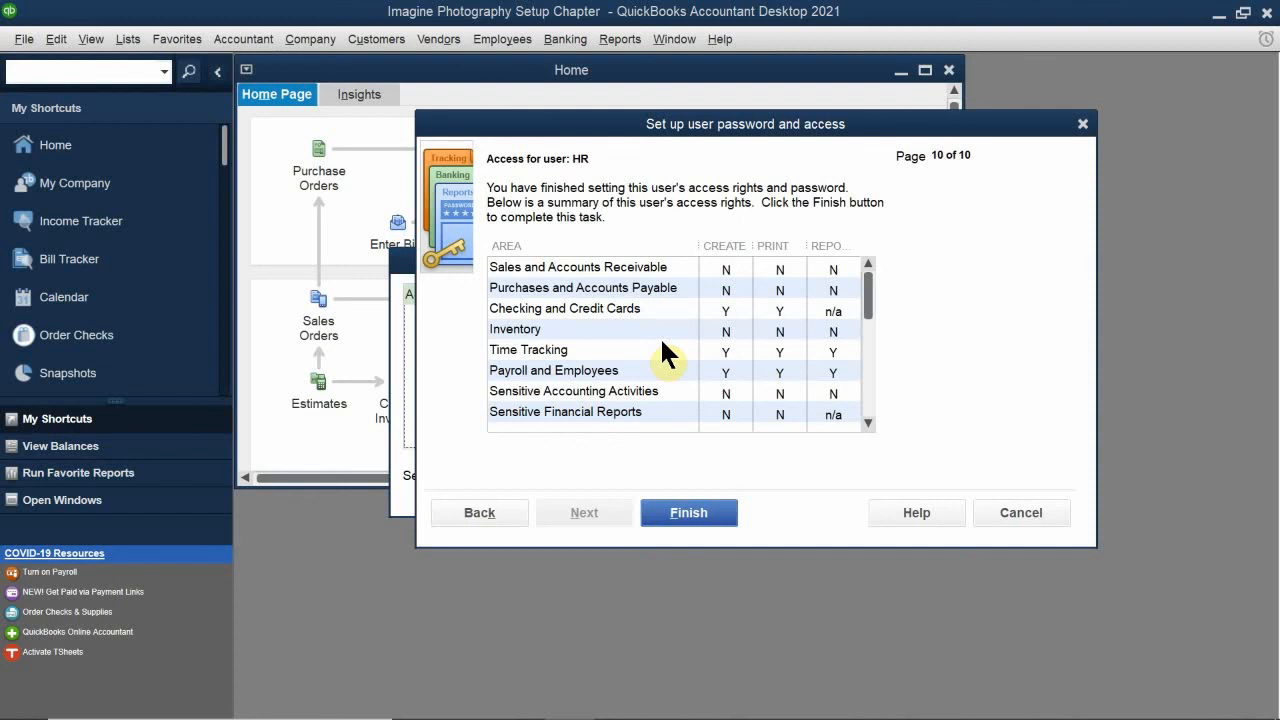
pyautogui.click(686, 510)
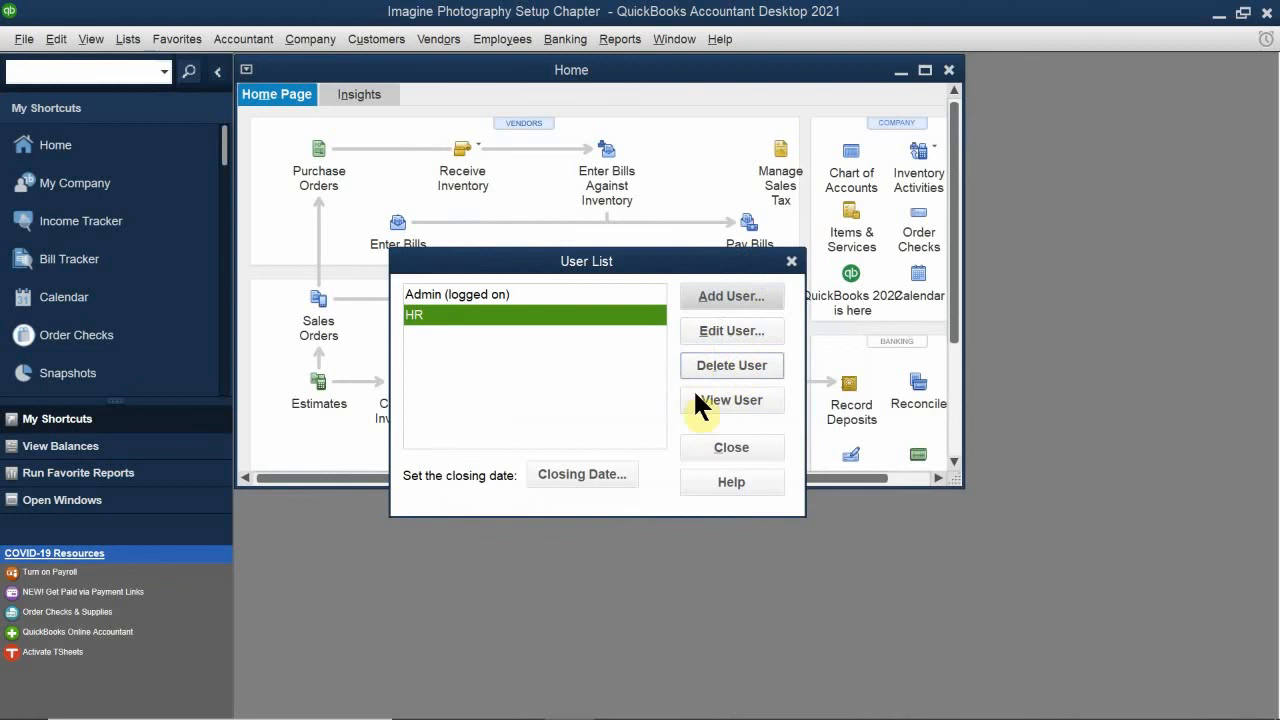
pyautogui.click(730, 447)
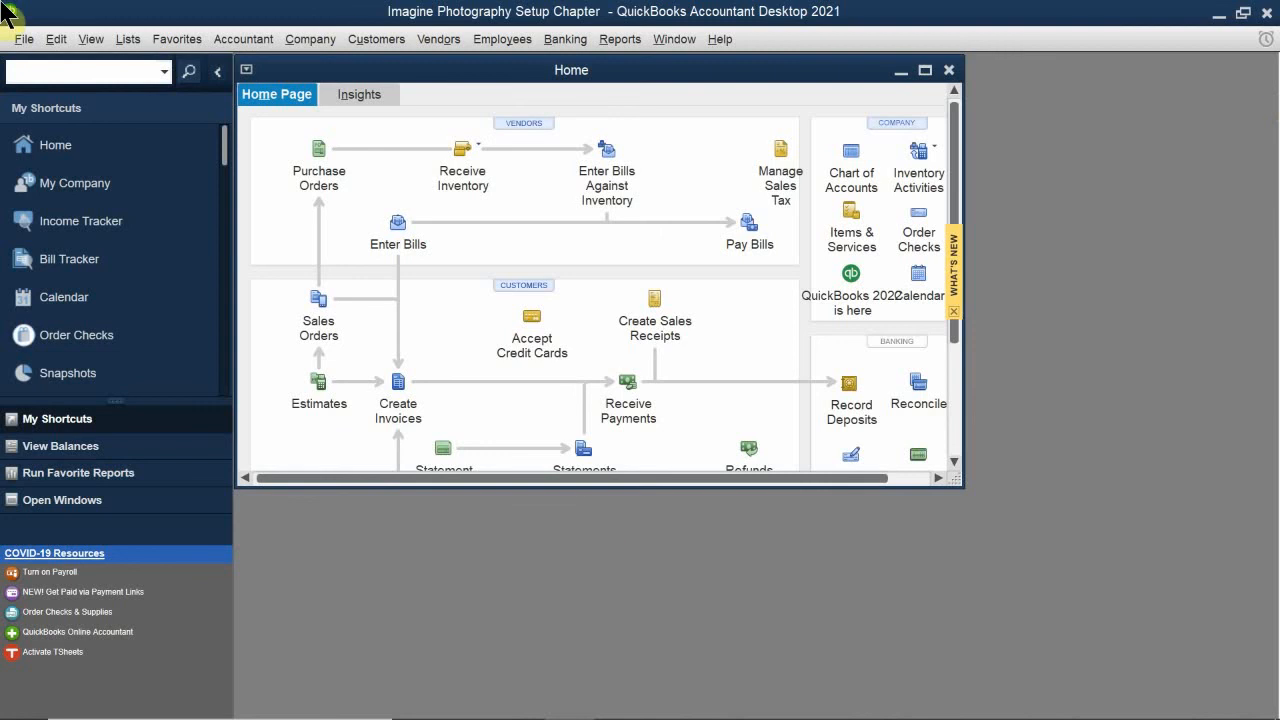
pyautogui.click(22, 52)
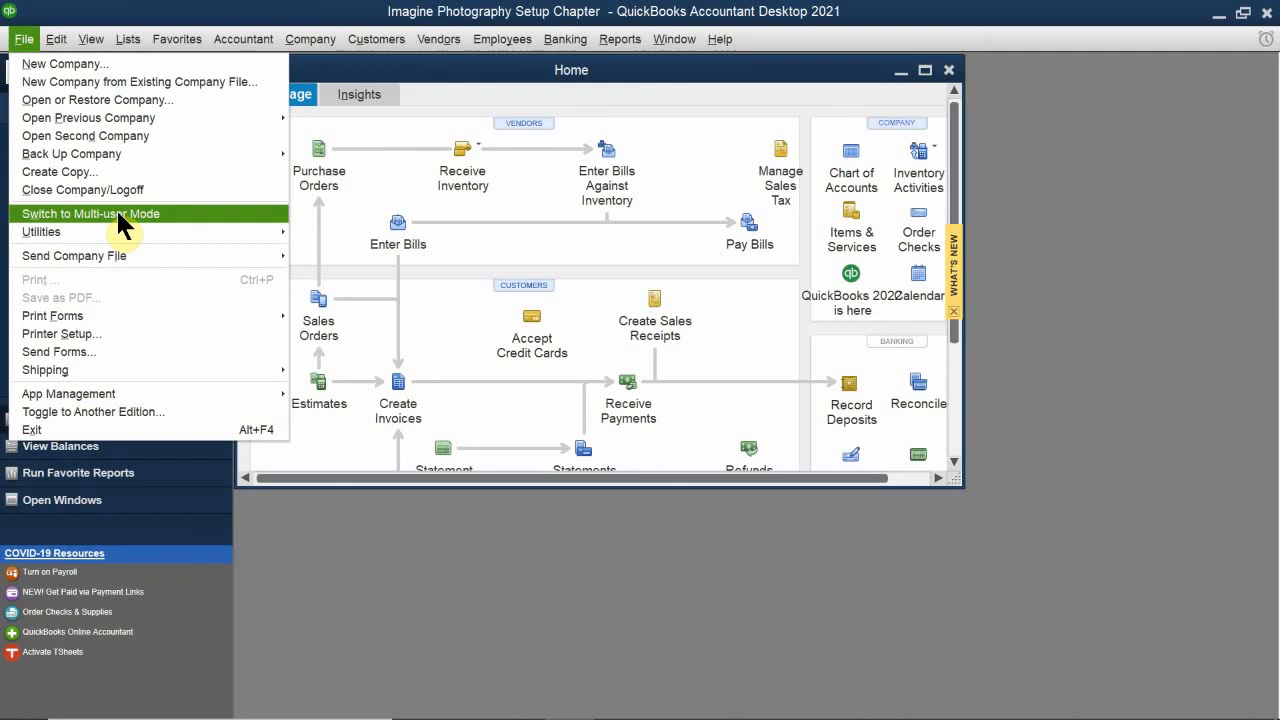
pyautogui.click(180, 14)
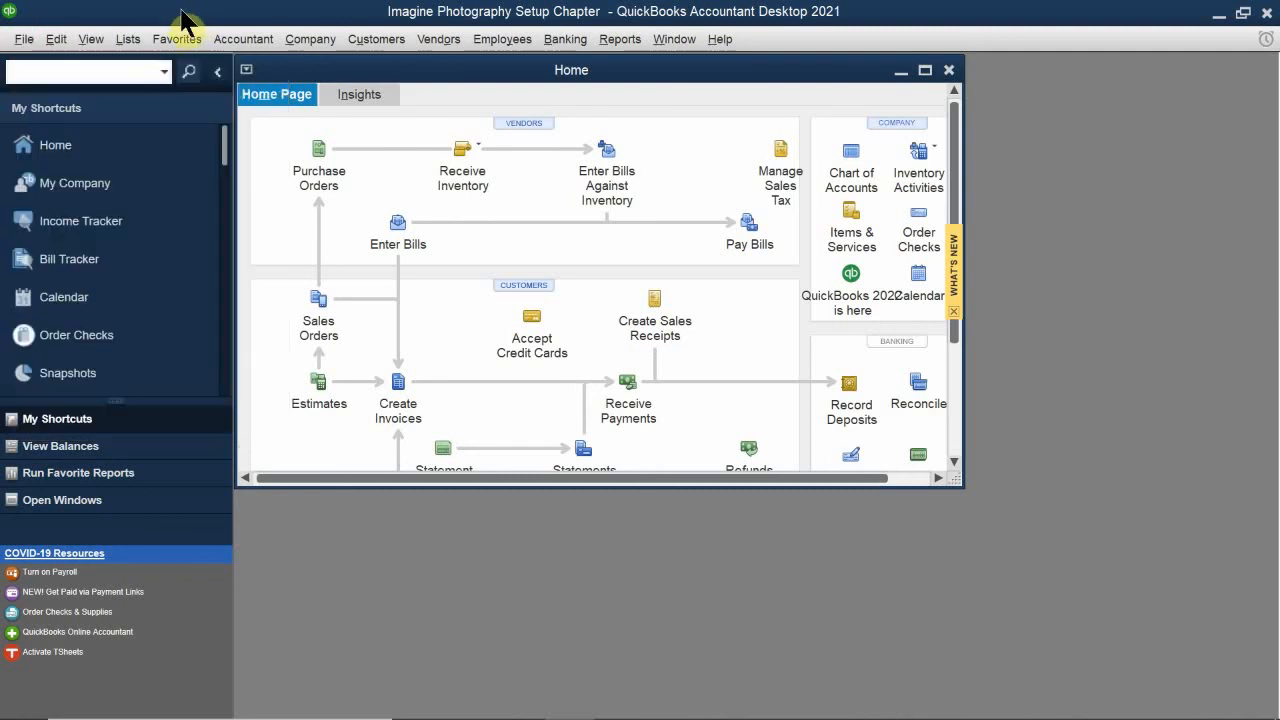
# Step: Switch to the chapter 12 PDF in Acrobat Reader and look through the users and passwords section up to the multiple choice questions
pyautogui.moveTo(409, 680)
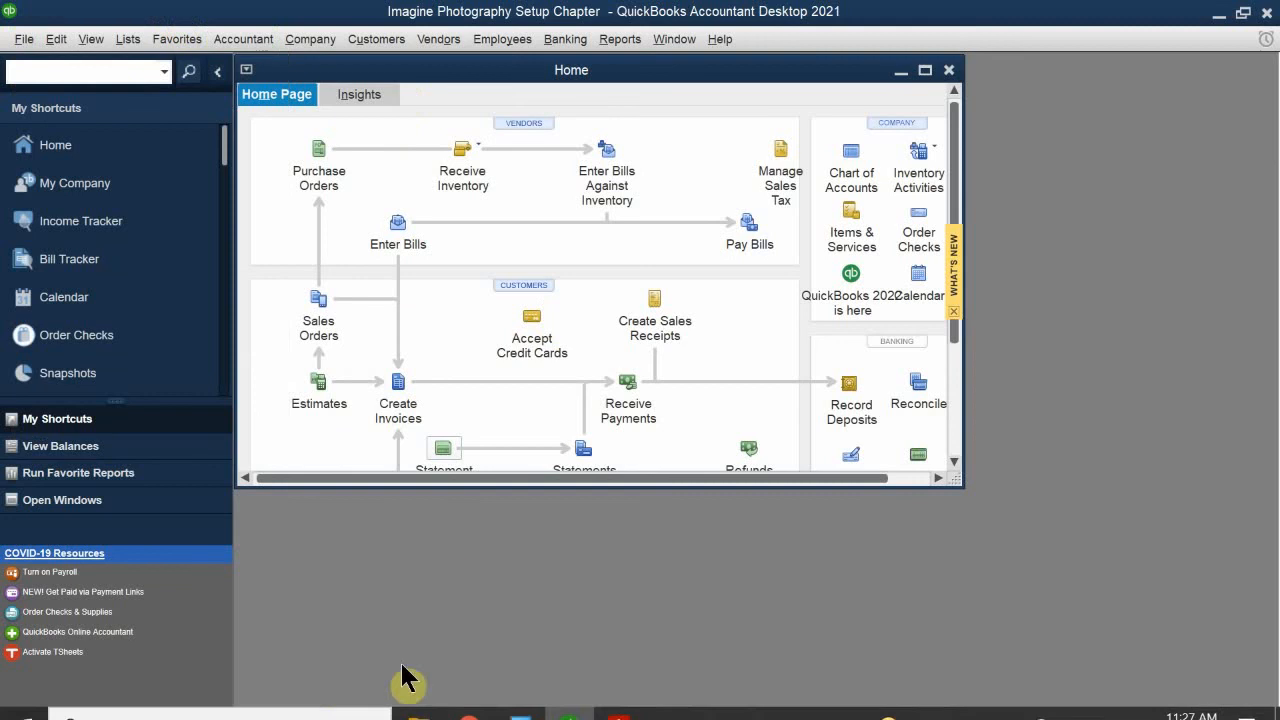
pyautogui.click(619, 700)
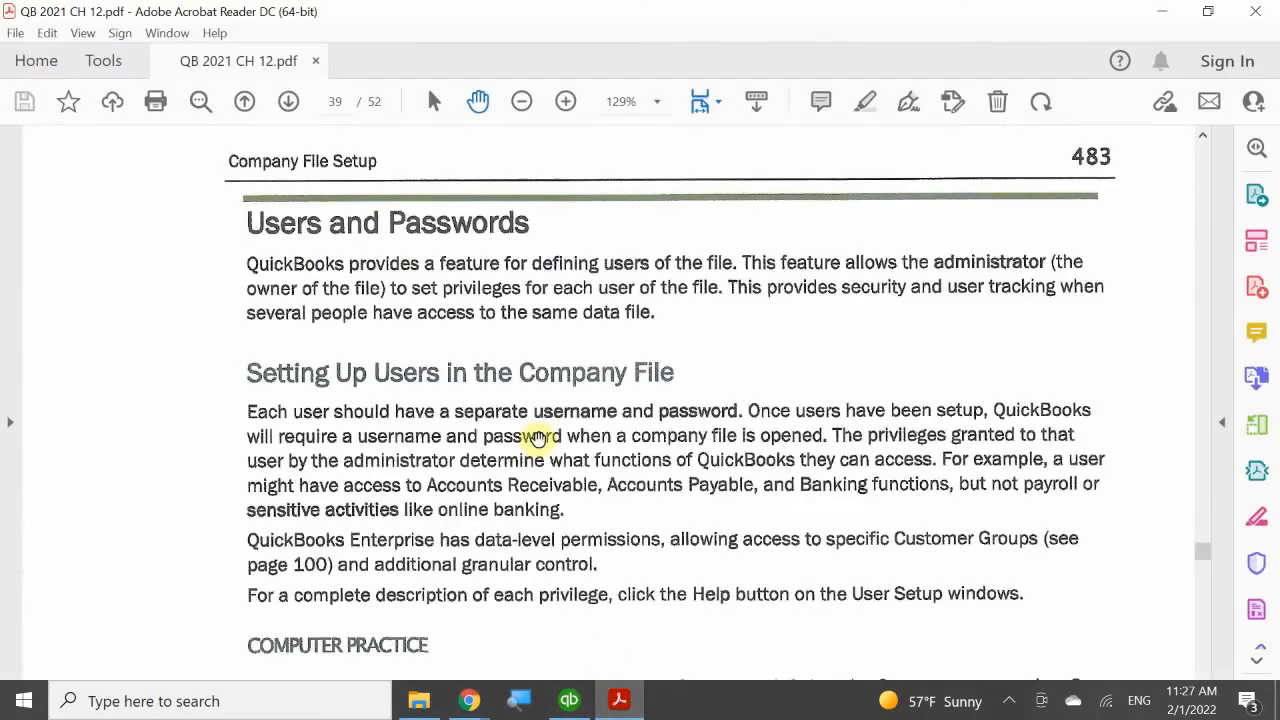
pyautogui.scroll(-20, 511, 482)
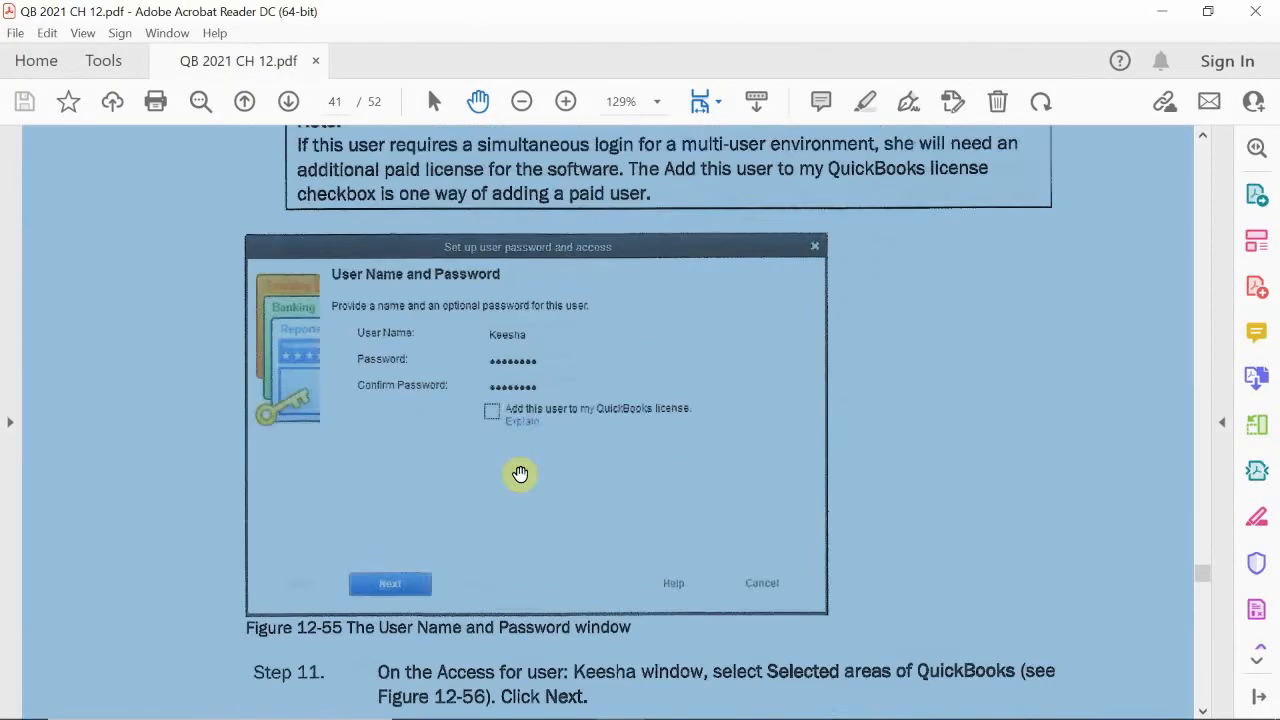
pyautogui.scroll(-20, 520, 474)
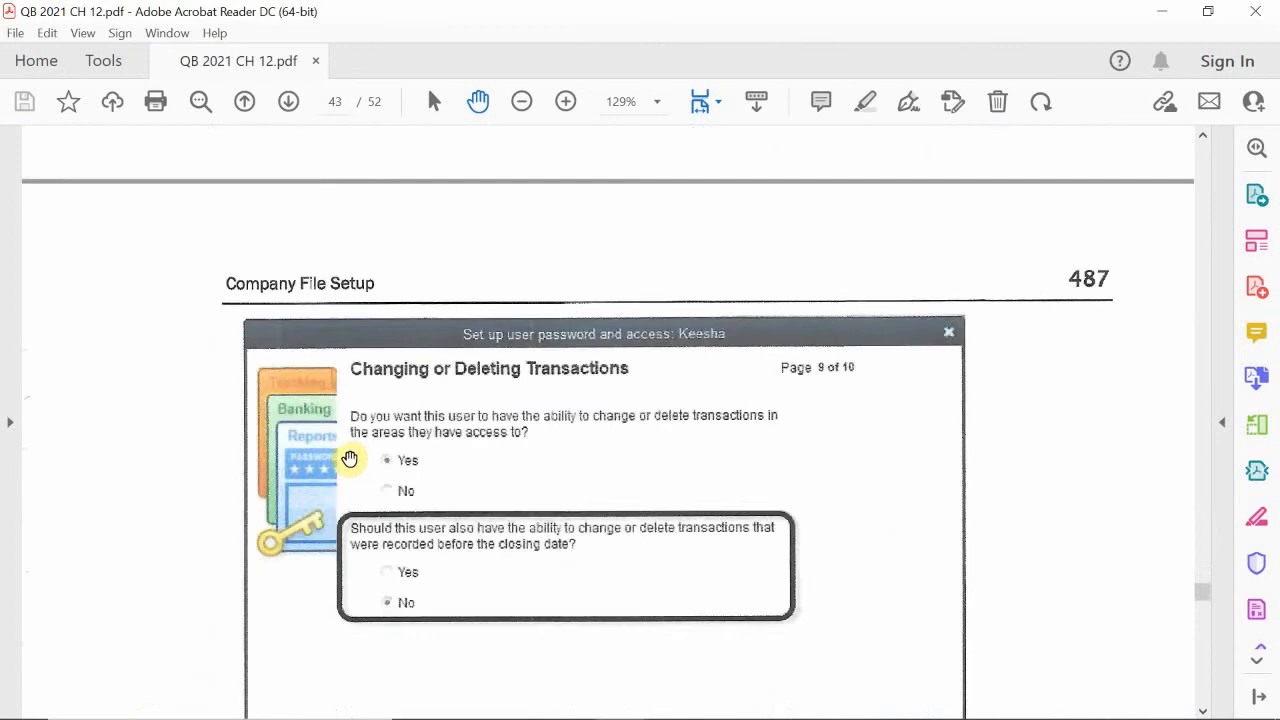
pyautogui.scroll(-20, 349, 458)
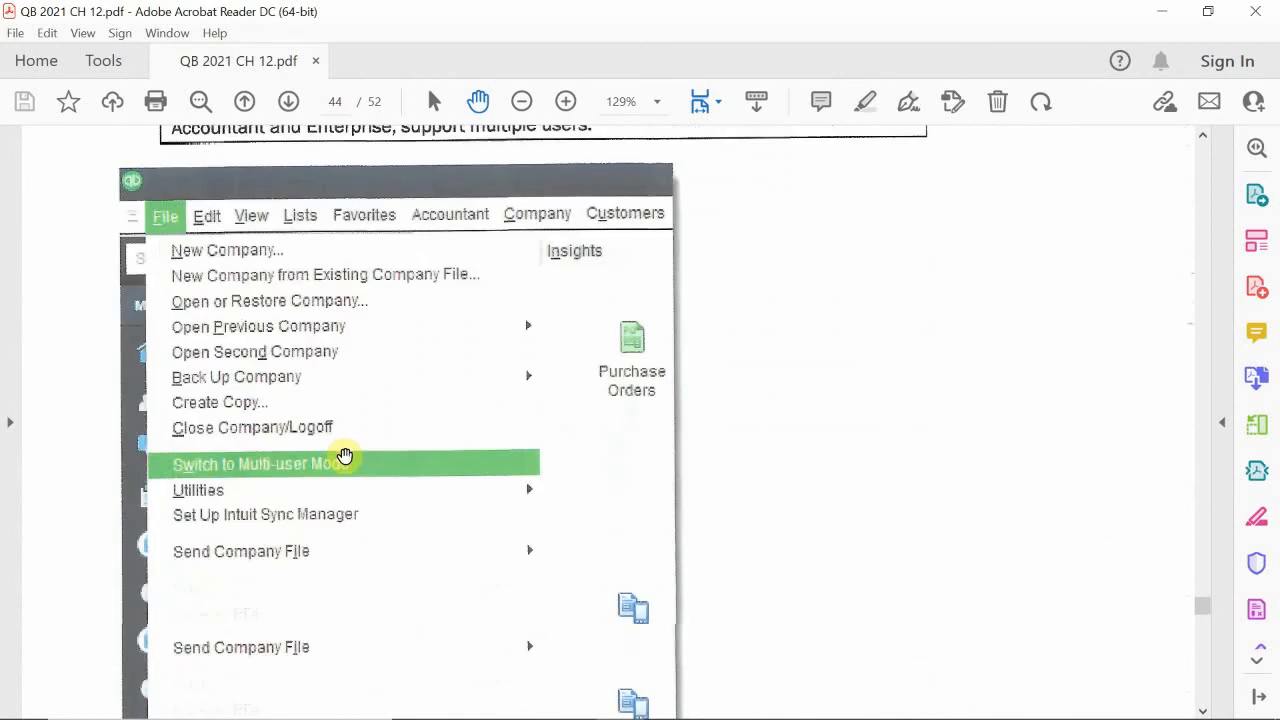
pyautogui.scroll(-5, 344, 456)
pyautogui.hotkey('ctrl', 'a')
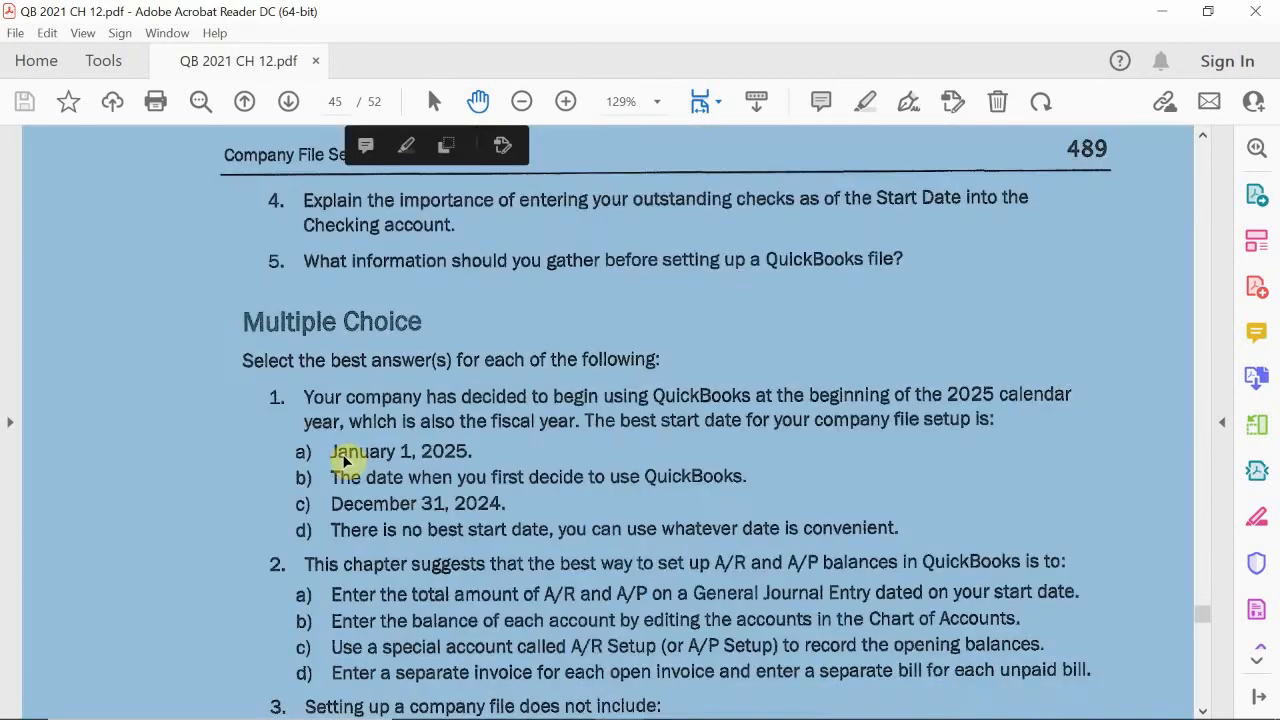
pyautogui.click(188, 362)
pyautogui.scroll(-3, 300, 370)
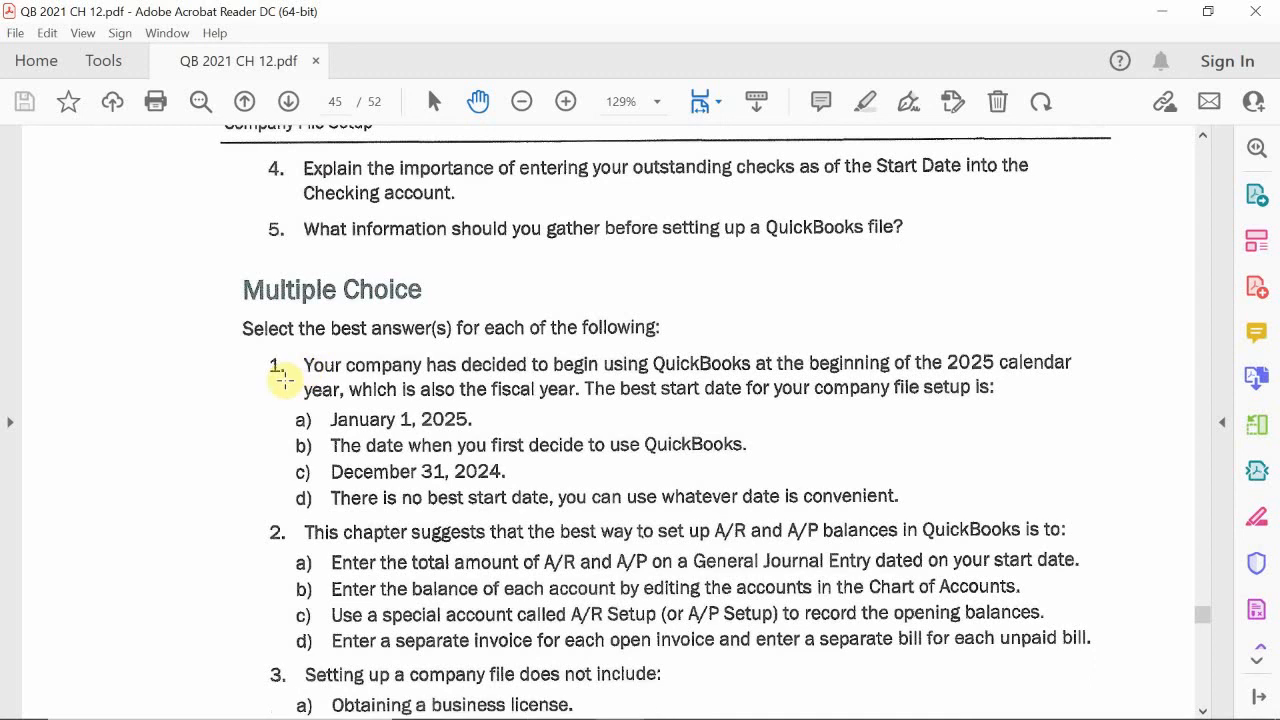
pyautogui.scroll(-3, 283, 380)
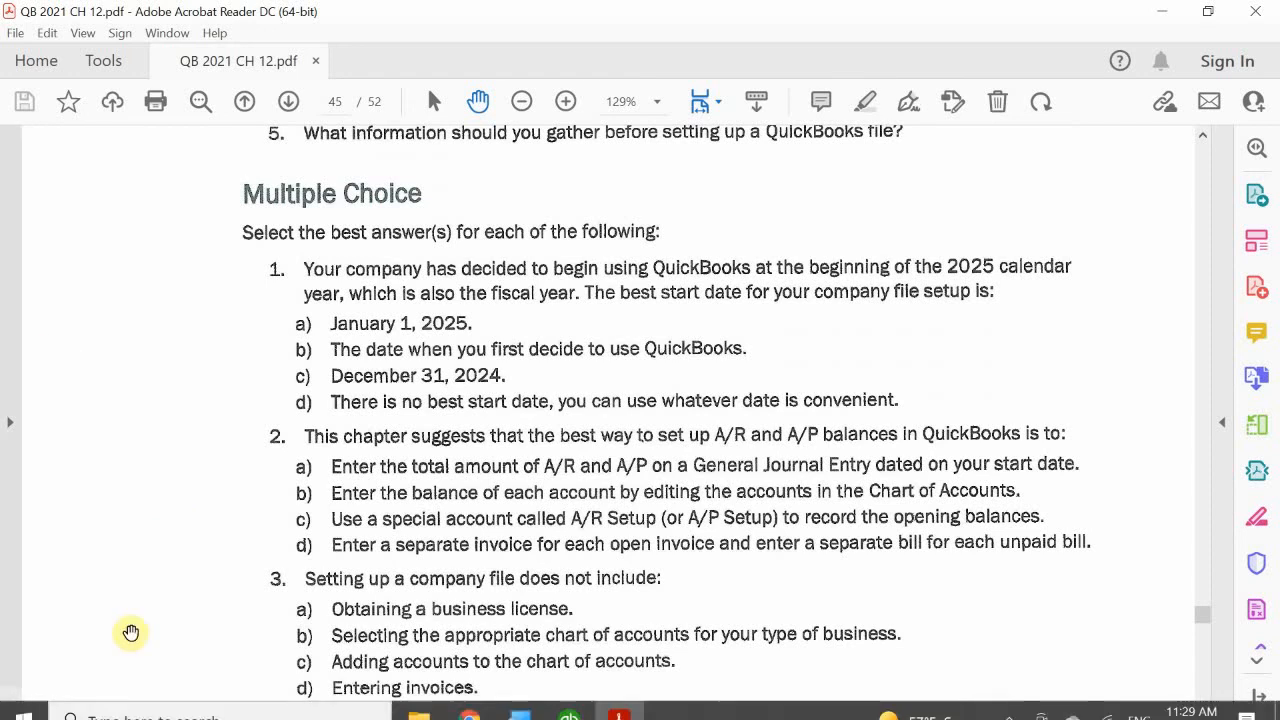
pyautogui.scroll(-3, 253, 410)
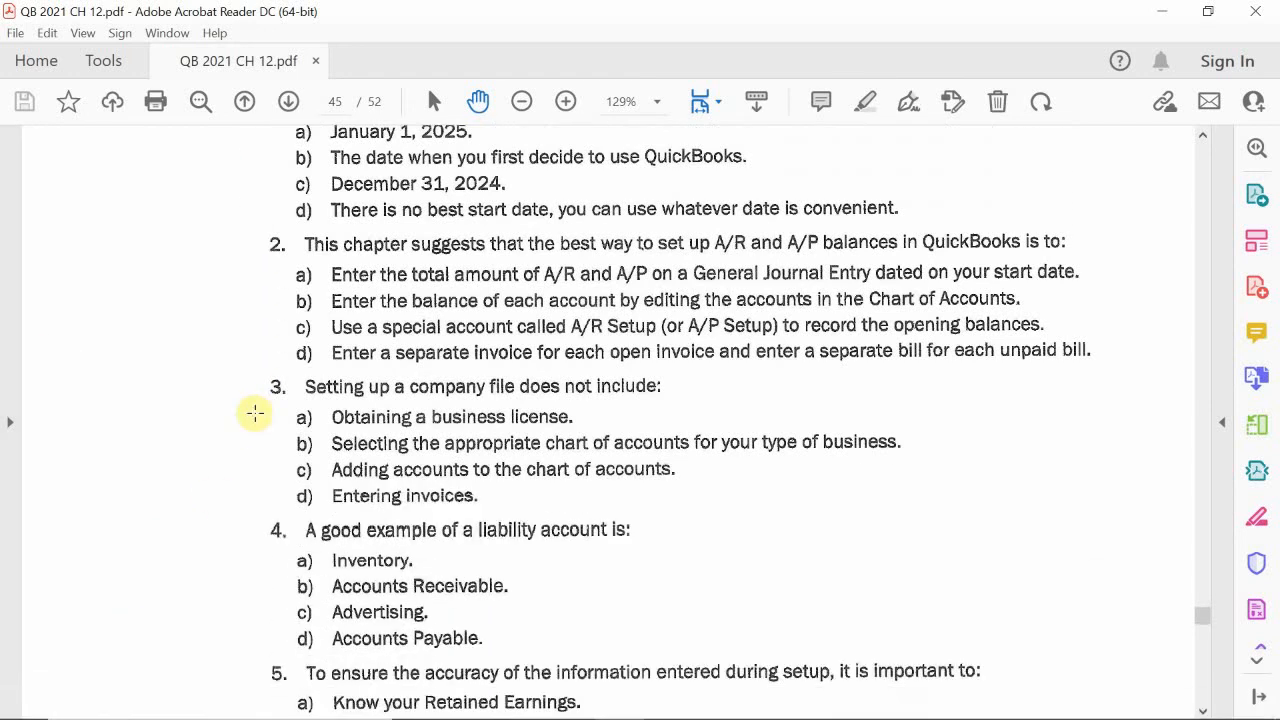
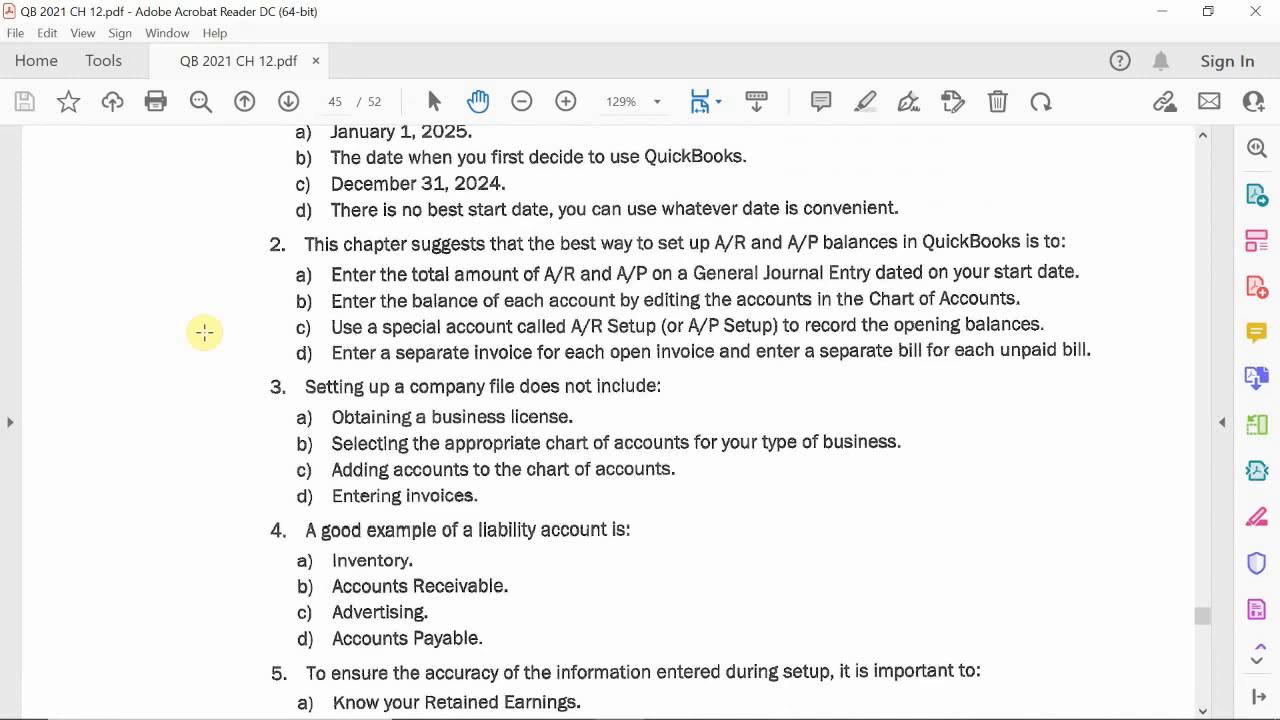
# Step: Read multiple choice questions 2 through 9 of the chapter 12 review in the PDF
pyautogui.scroll(-1, 204, 332)
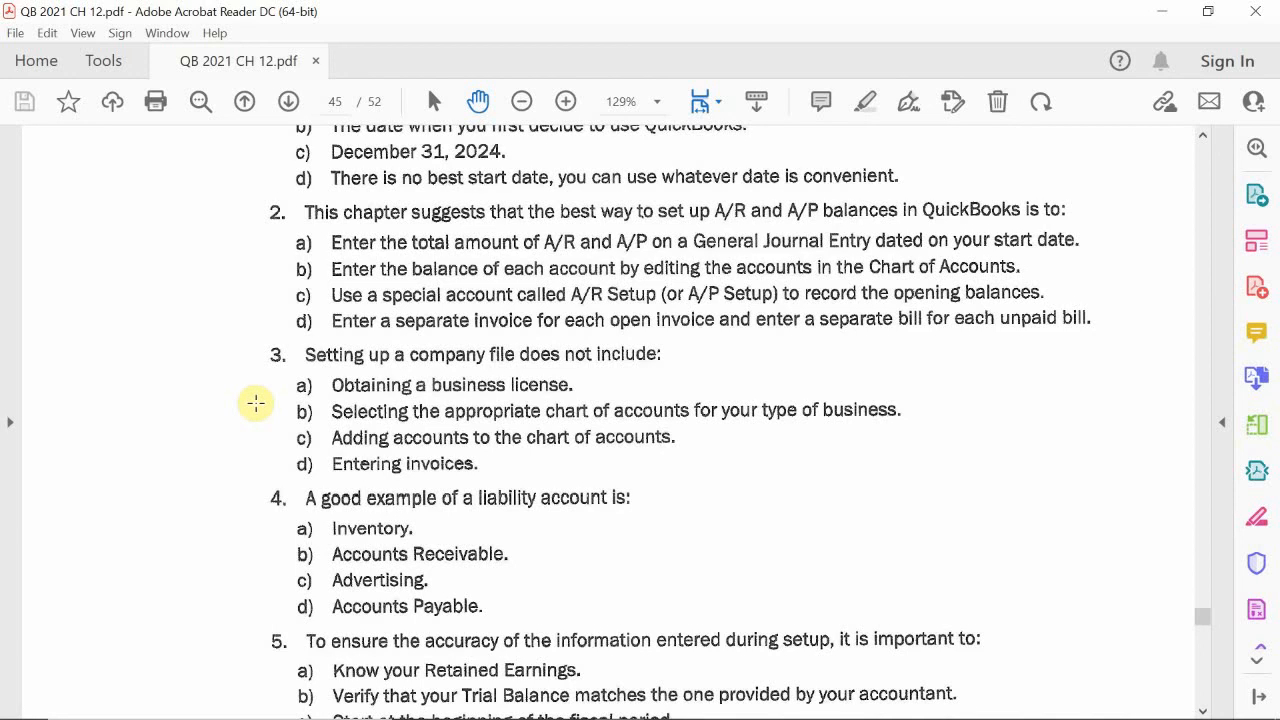
pyautogui.scroll(-4, 256, 403)
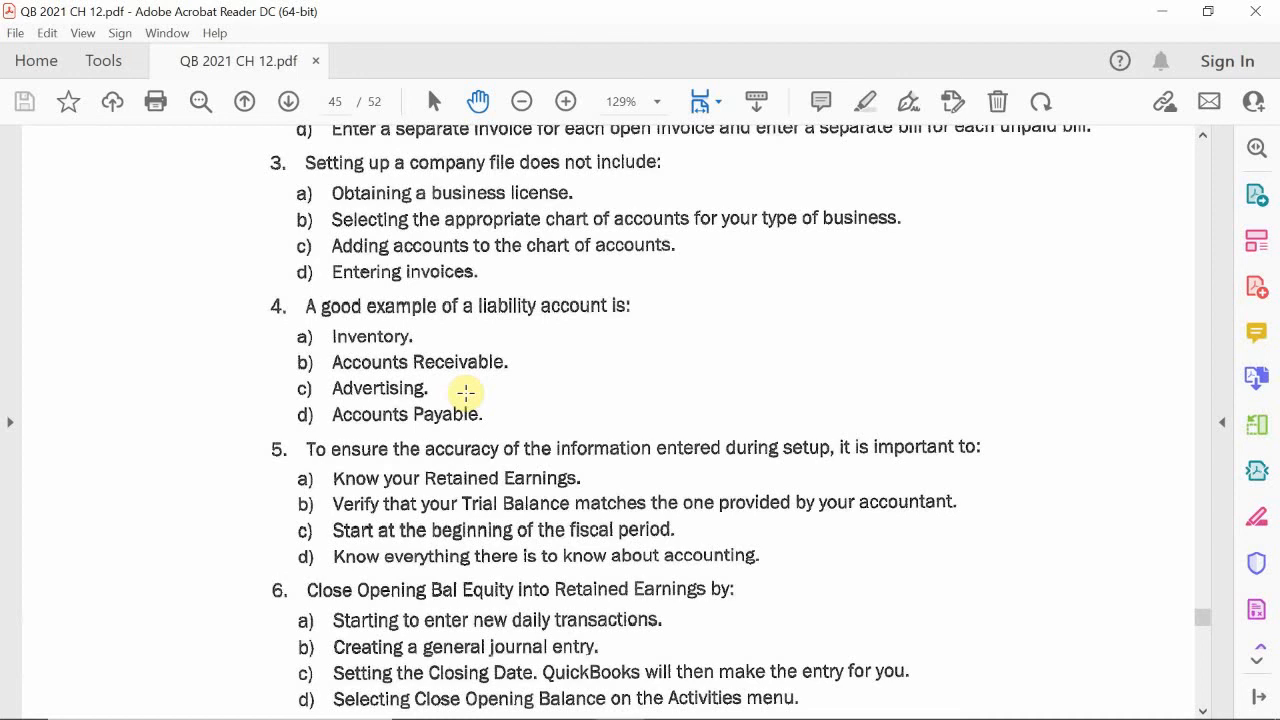
pyautogui.scroll(-3, 465, 393)
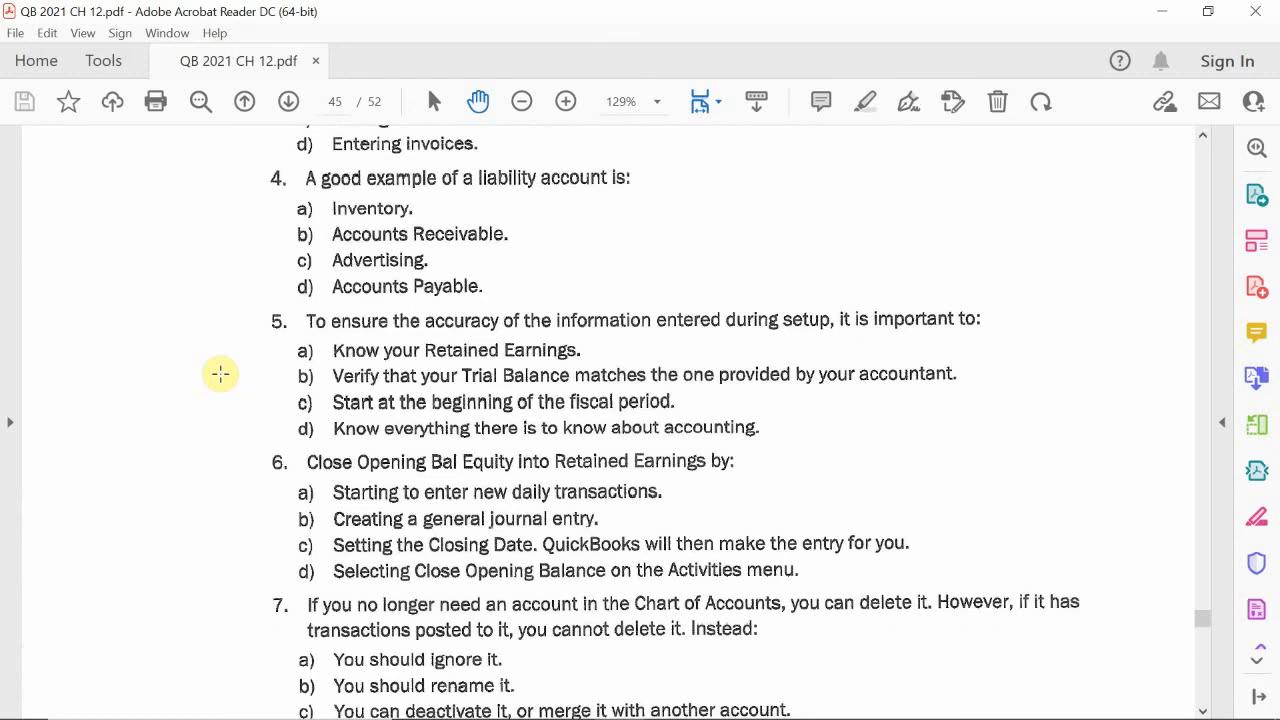
pyautogui.scroll(-3, 220, 373)
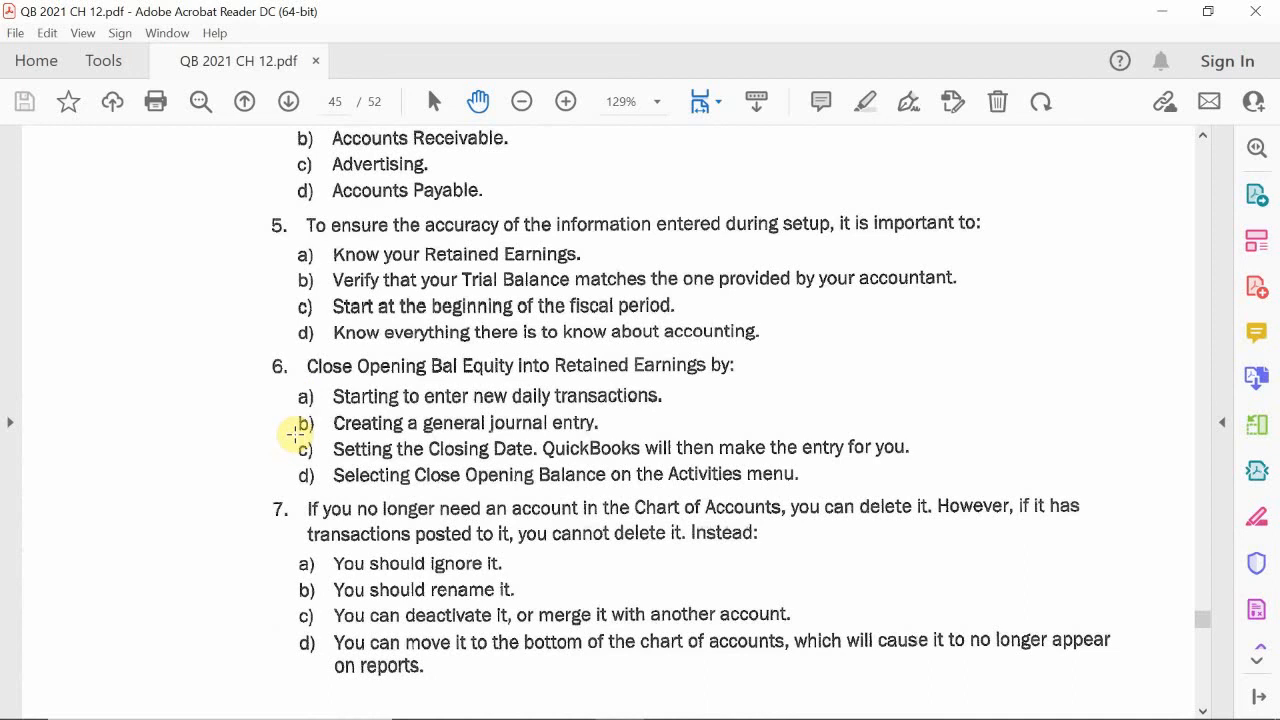
pyautogui.scroll(-5, 296, 433)
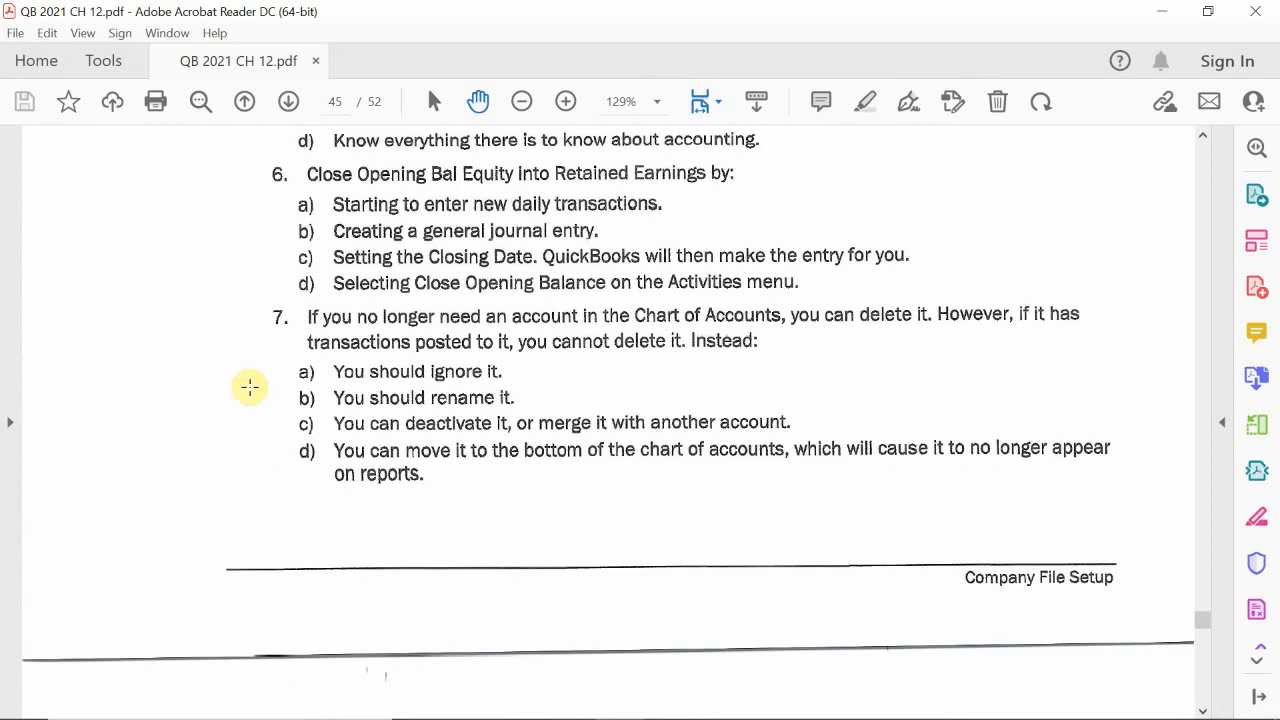
pyautogui.scroll(-6, 245, 402)
pyautogui.scroll(-6, 245, 402)
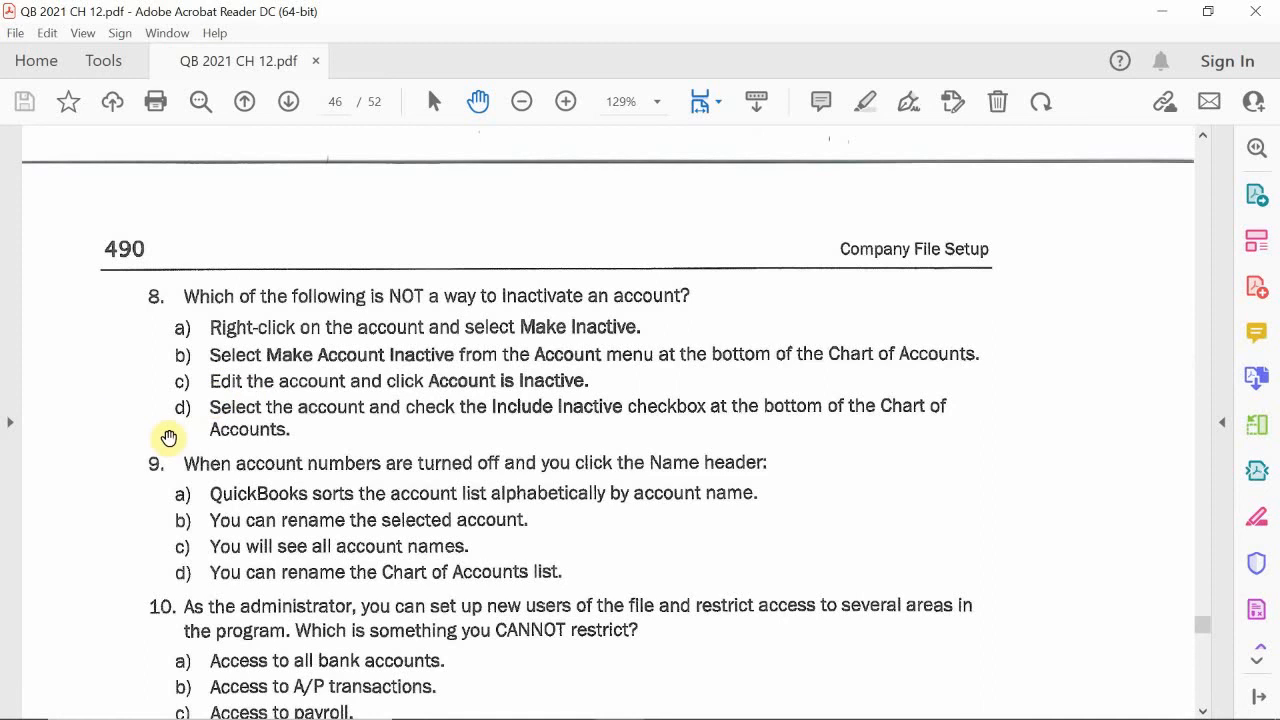
pyautogui.scroll(-2, 46, 406)
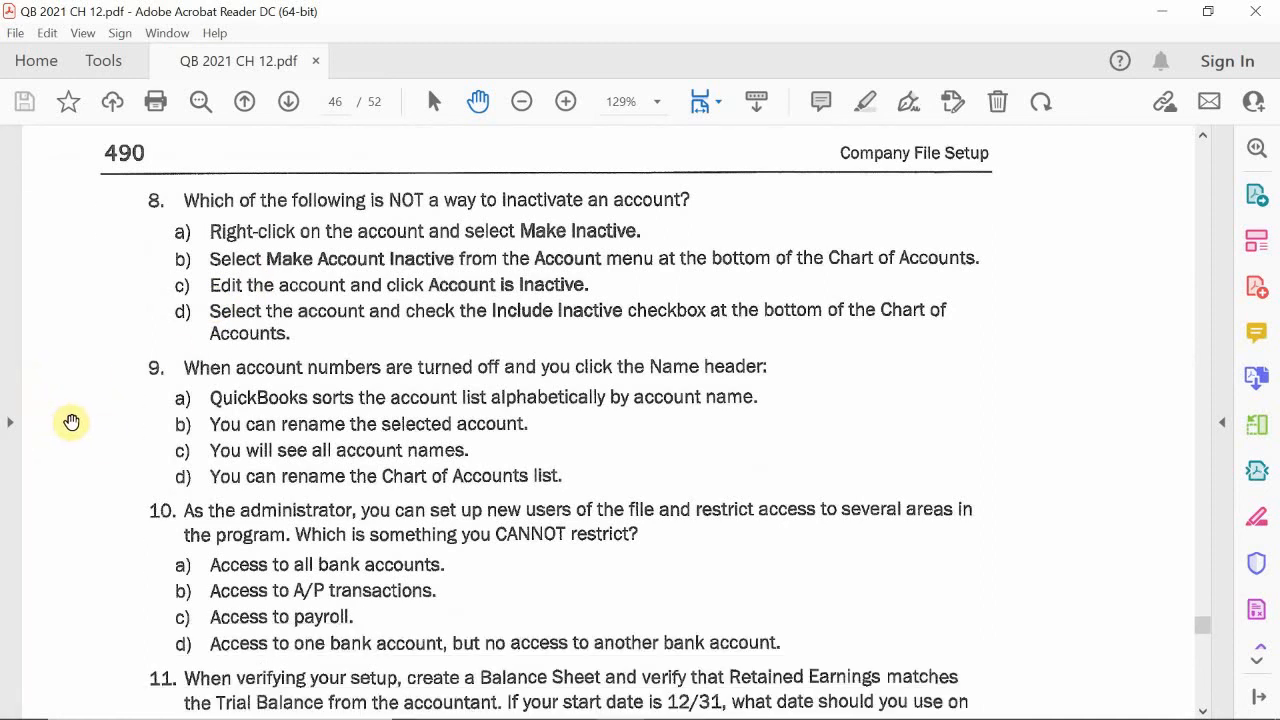
pyautogui.click(355, 341)
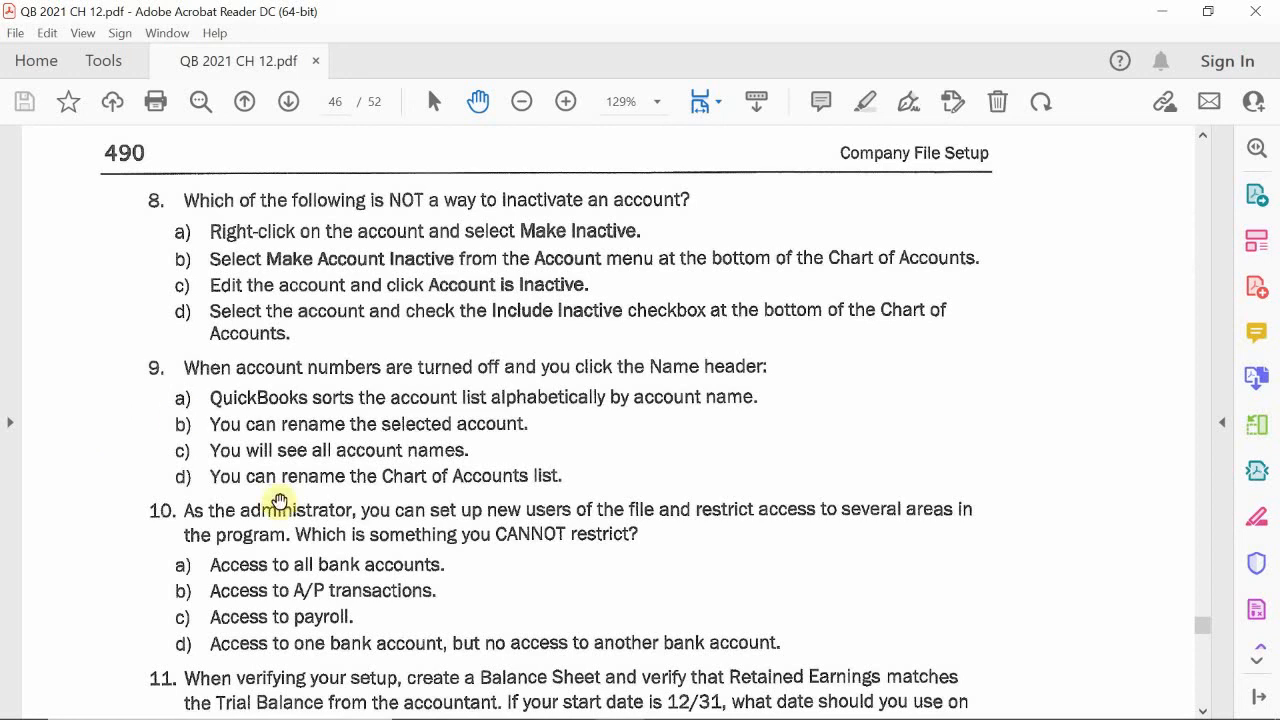
# Step: Switch to QuickBooks, maximize the Home window, open the Chart of Accounts, and sort the account list by name
pyautogui.moveTo(570, 718)
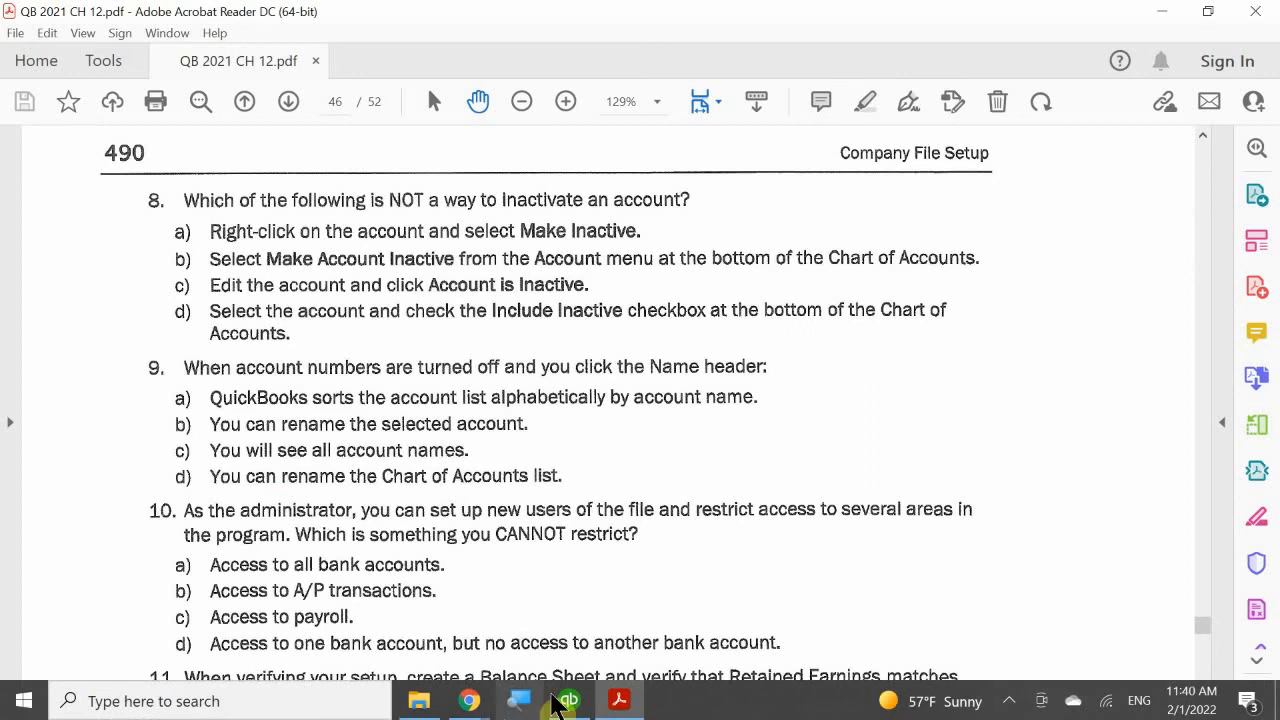
pyautogui.click(569, 700)
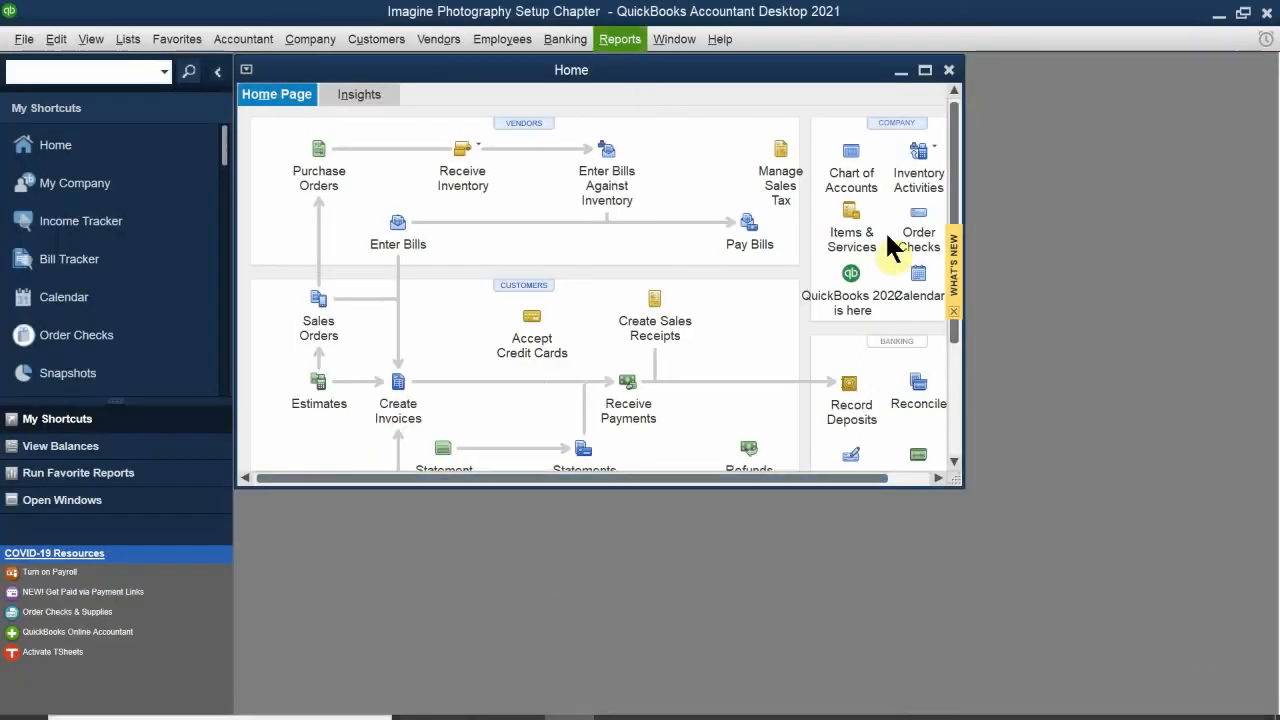
pyautogui.doubleClick(689, 74)
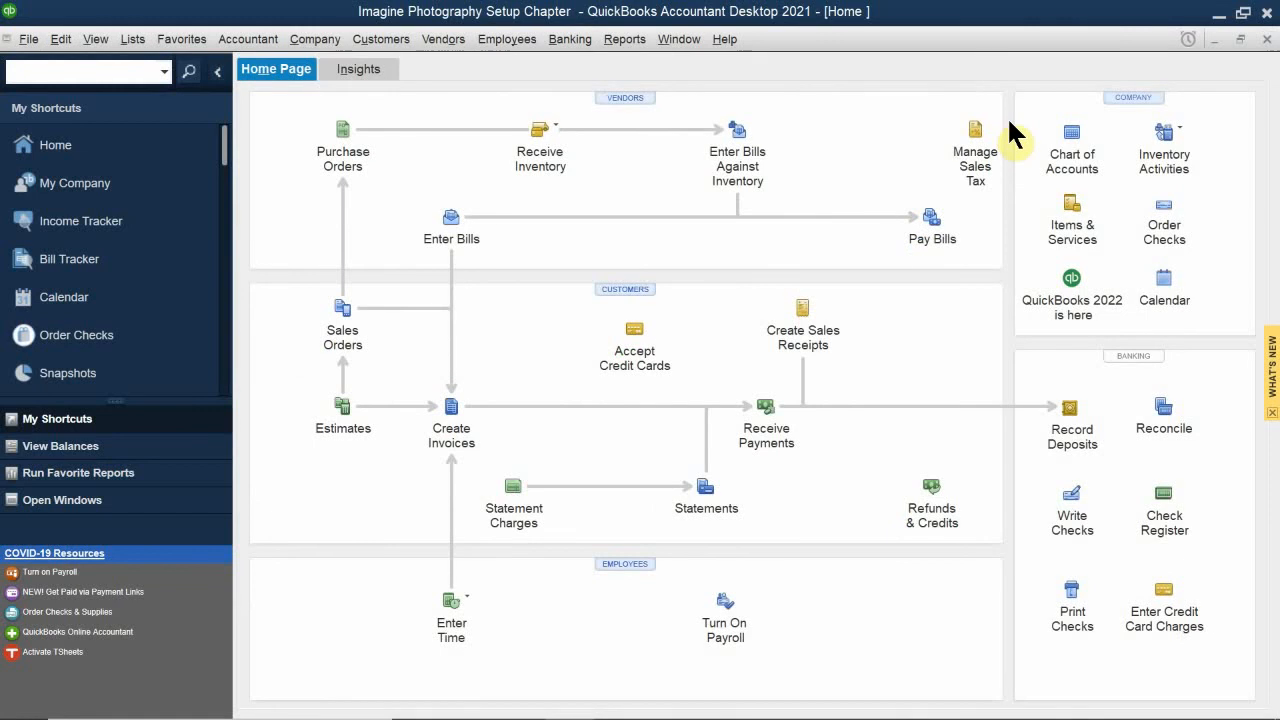
pyautogui.click(1071, 140)
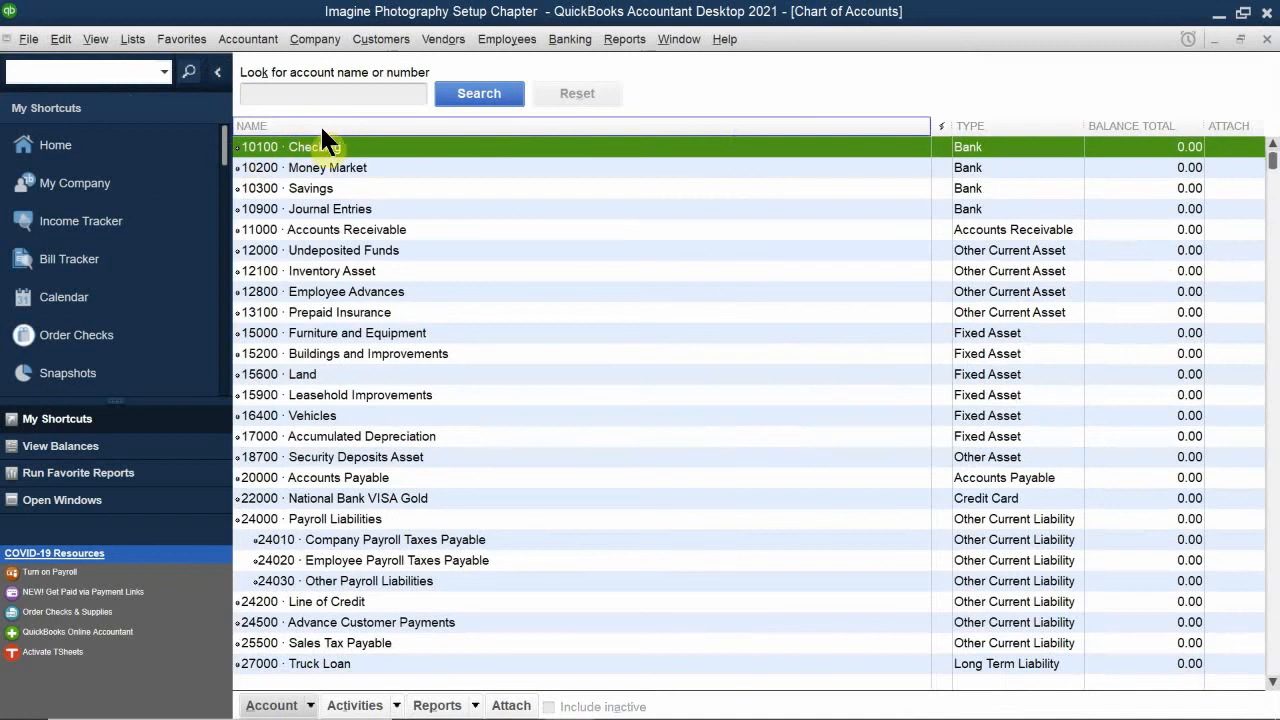
pyautogui.click(308, 122)
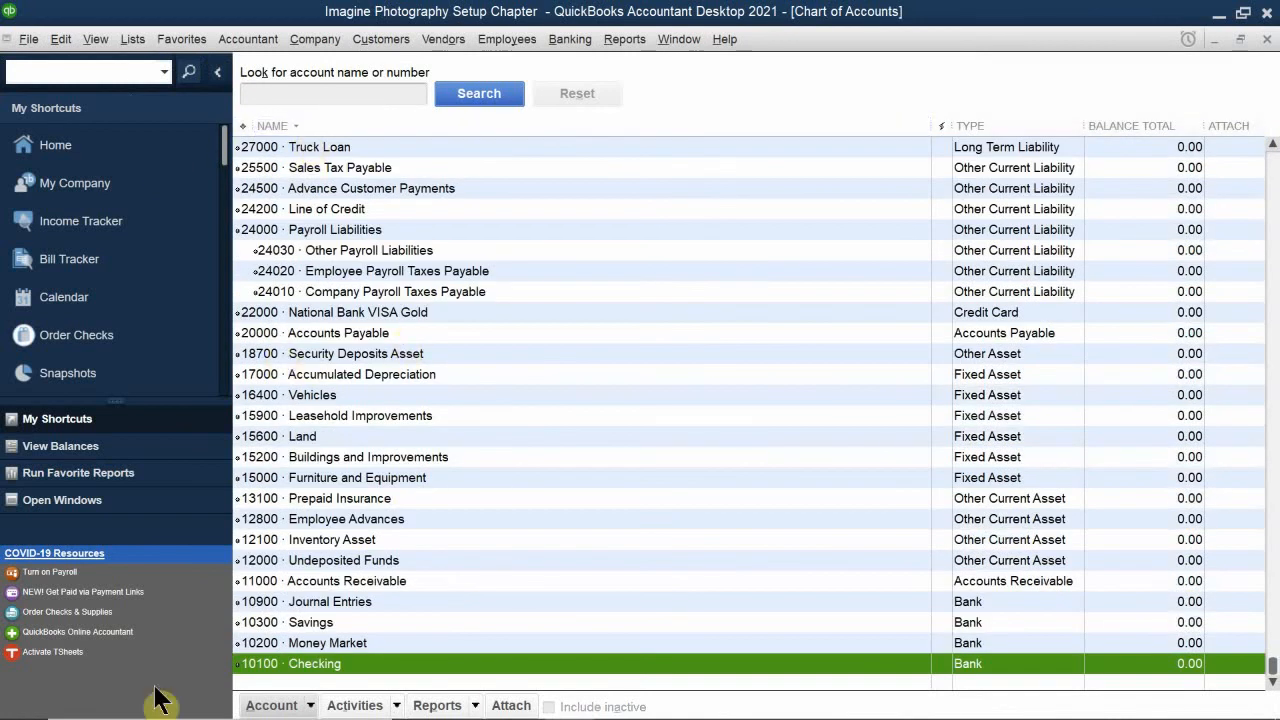
# Step: Switch back to the chapter 12 PDF in Acrobat Reader and read multiple choice questions 9 through 15
pyautogui.moveTo(588, 718)
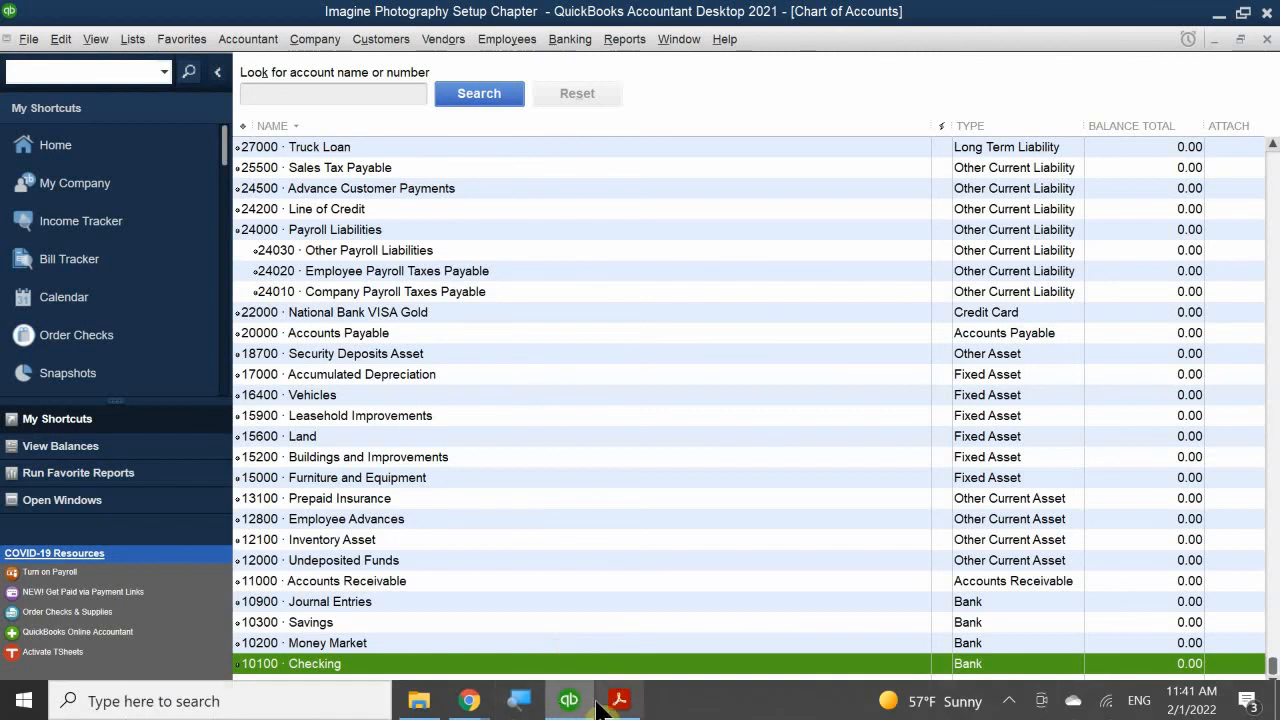
pyautogui.click(619, 701)
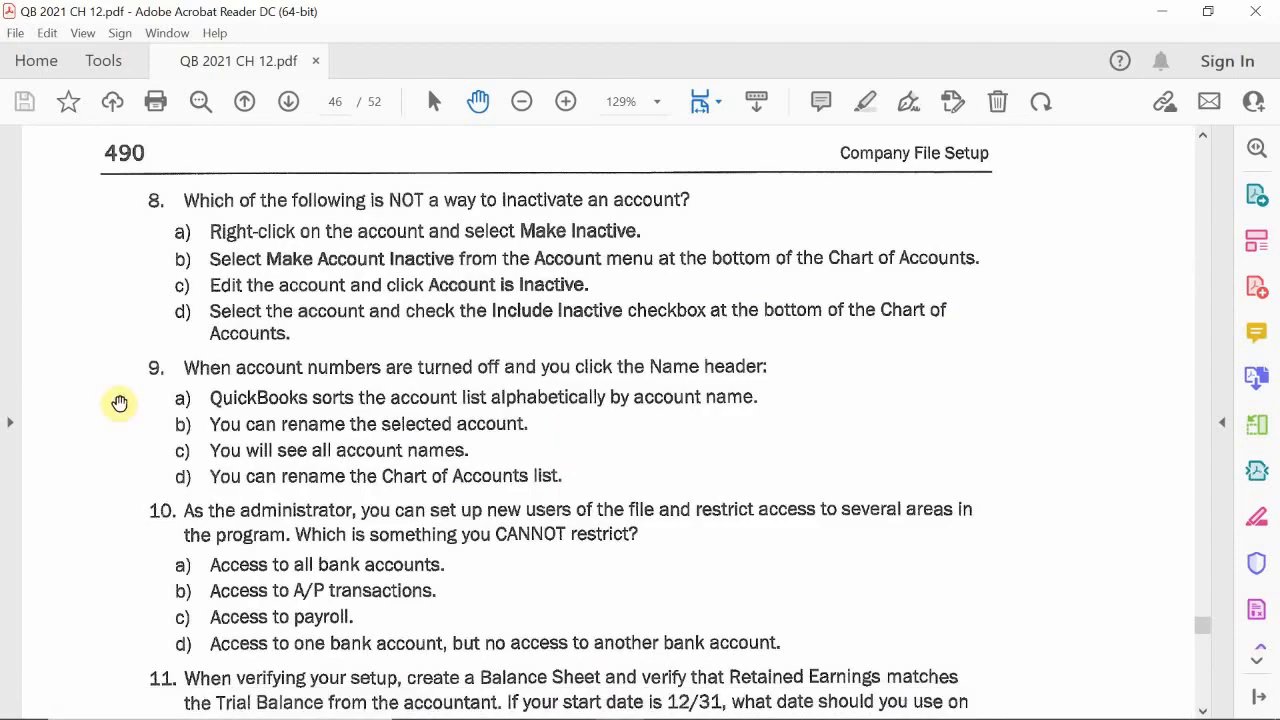
pyautogui.scroll(-3, 95, 460)
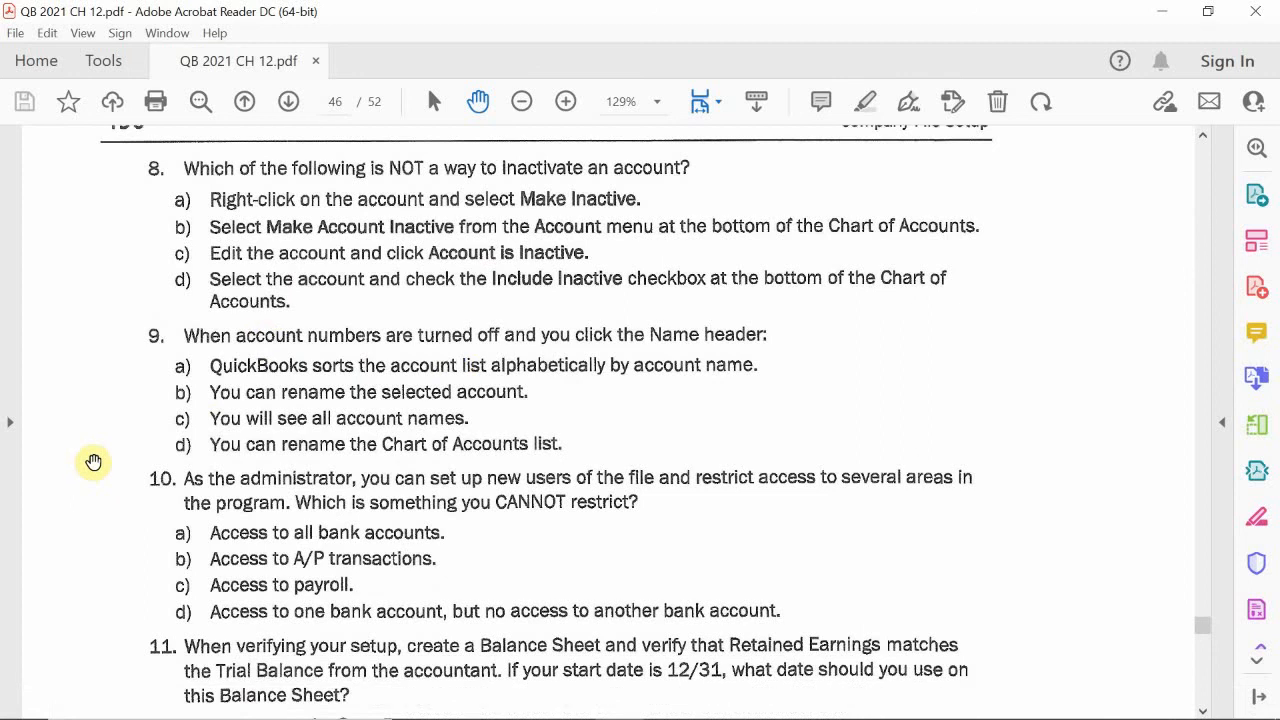
pyautogui.scroll(-1, 97, 455)
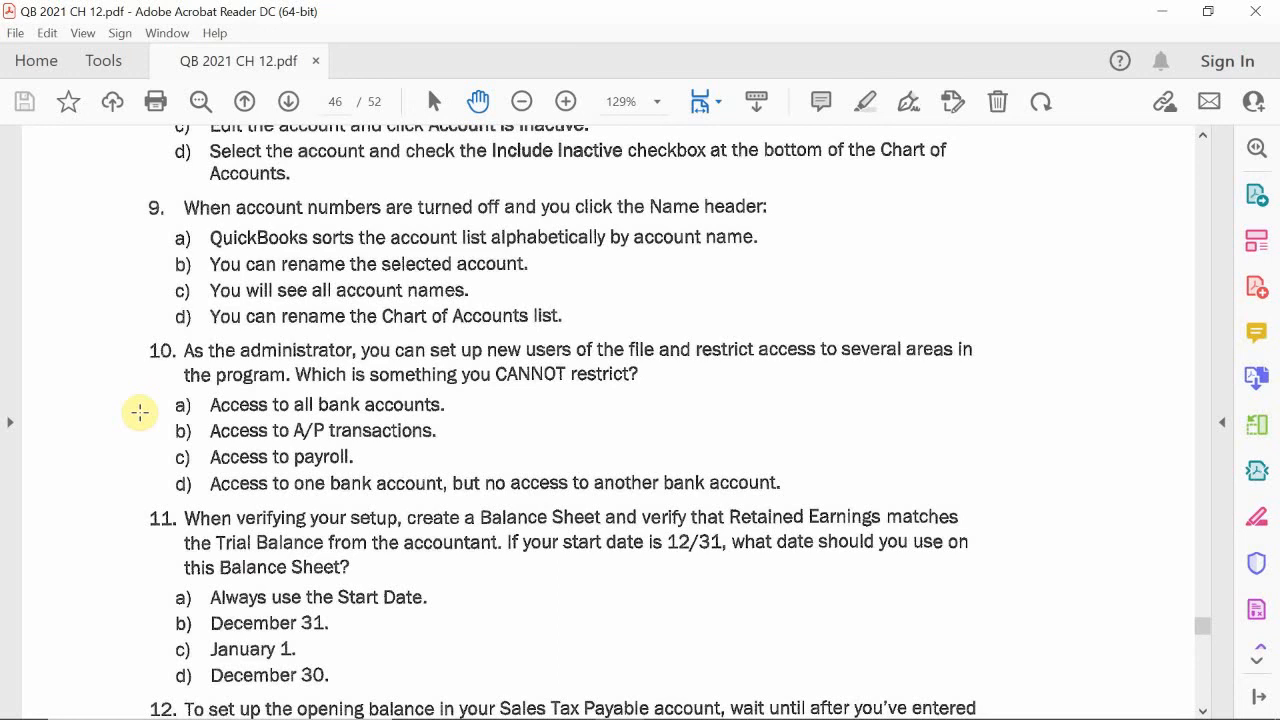
pyautogui.scroll(-5, 209, 494)
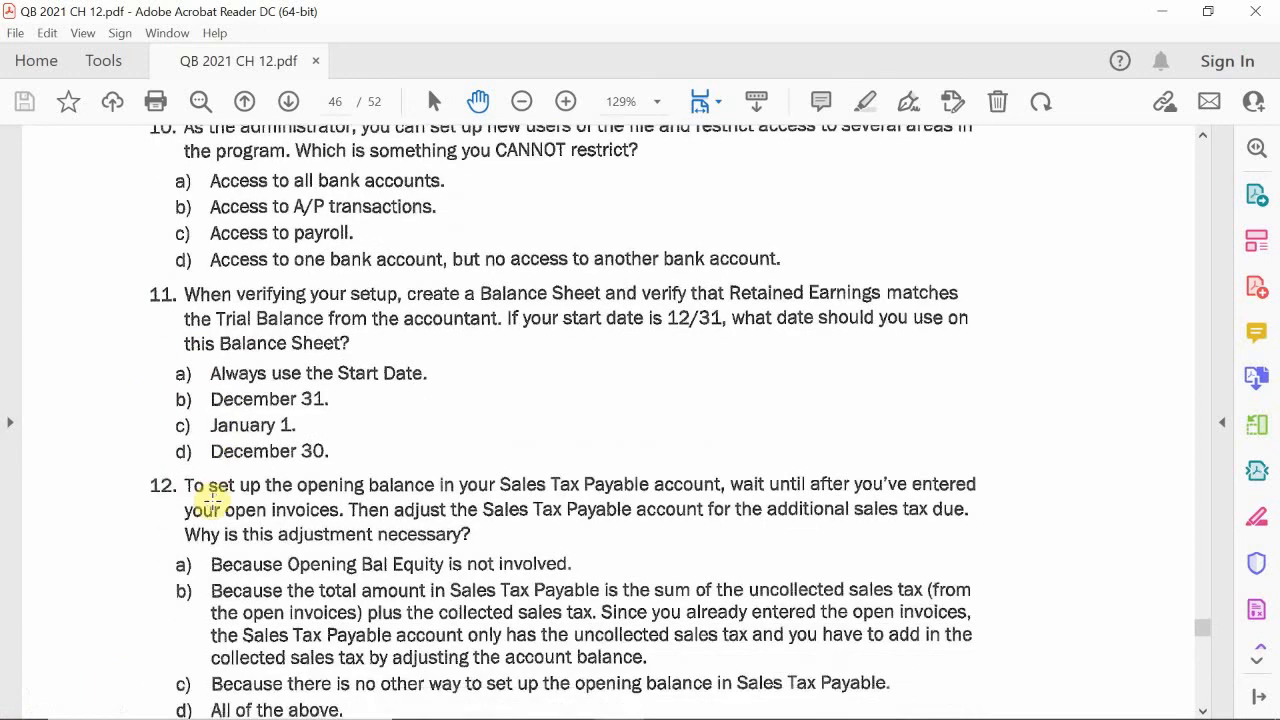
pyautogui.scroll(1, 212, 497)
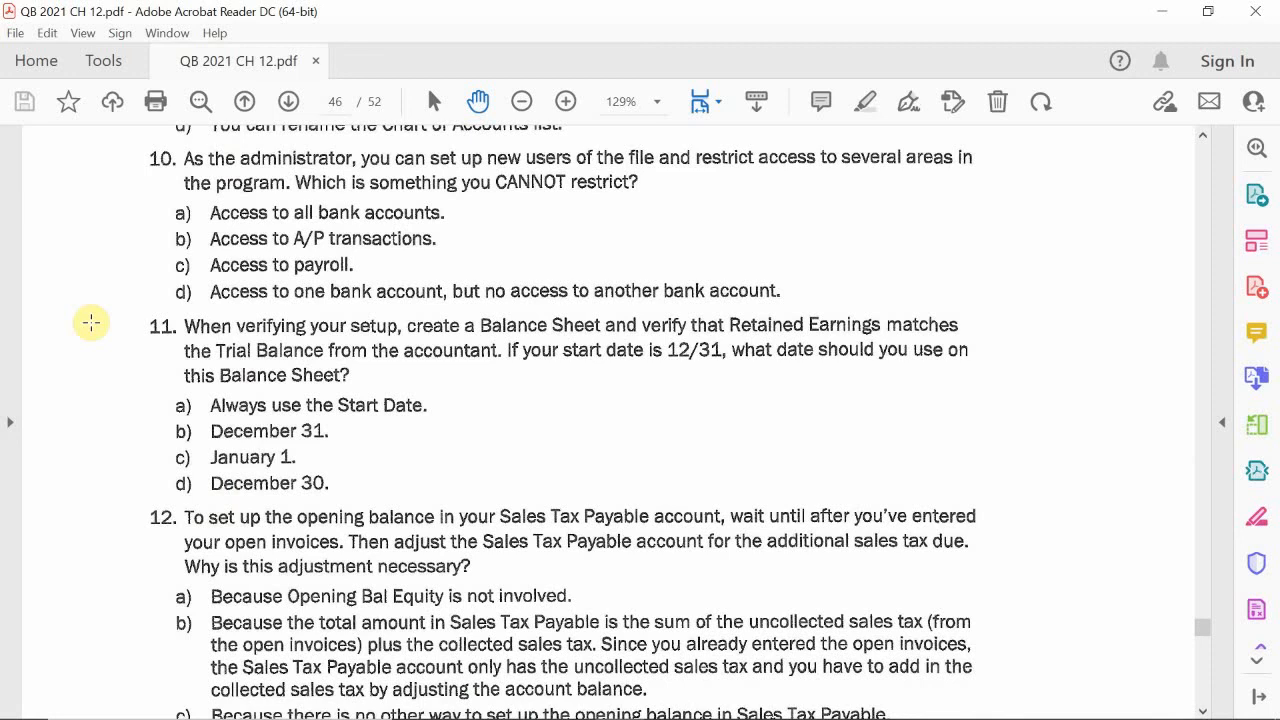
pyautogui.scroll(-4, 88, 422)
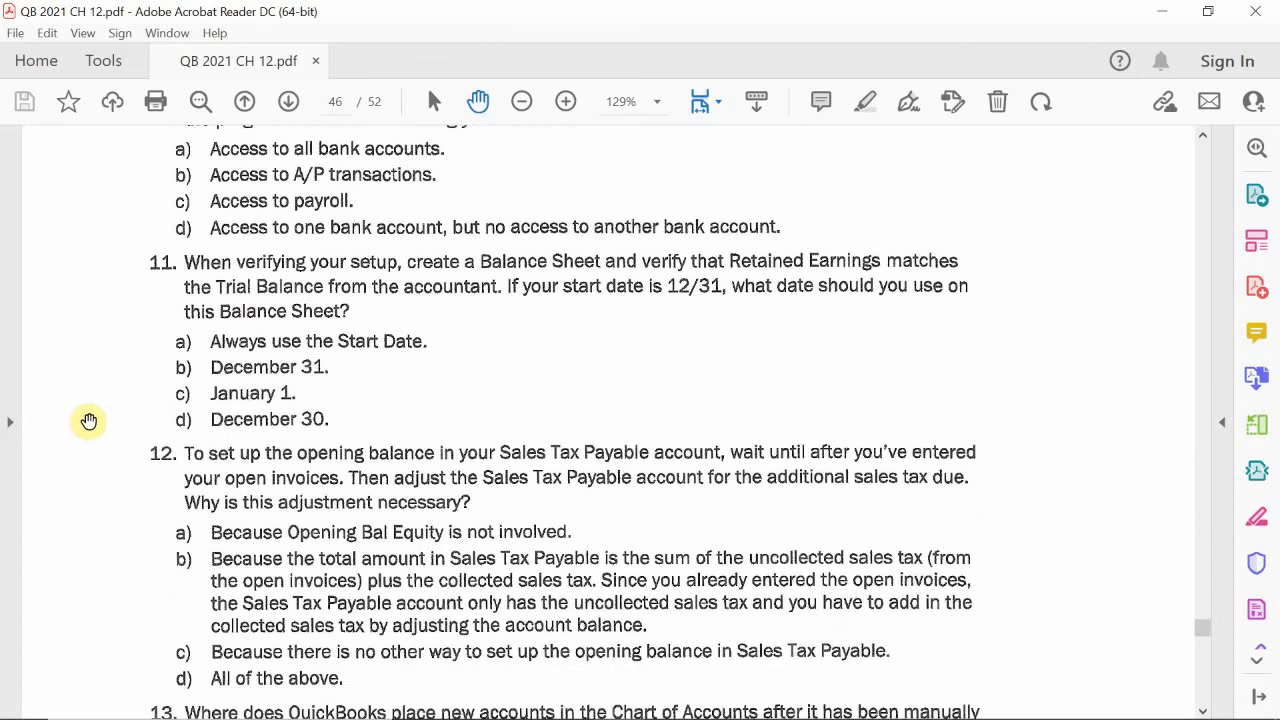
pyautogui.scroll(-1, 95, 423)
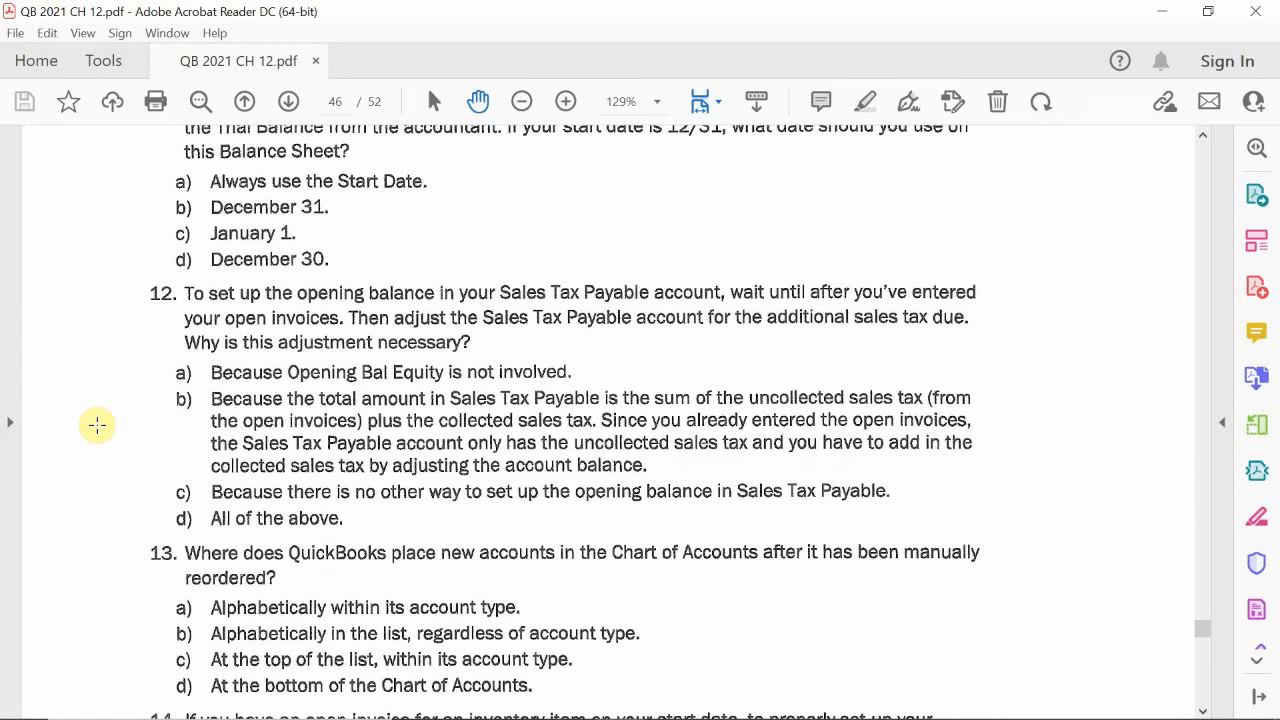
pyautogui.scroll(-4, 97, 425)
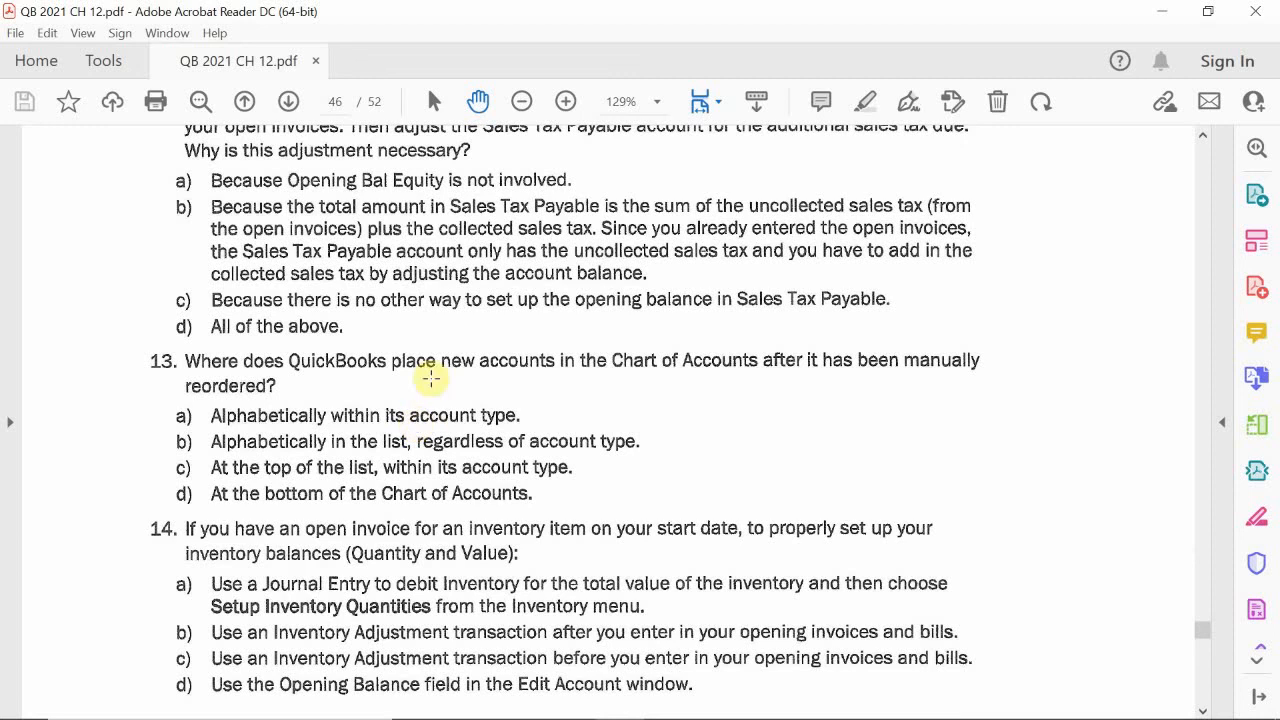
pyautogui.scroll(-1, 431, 394)
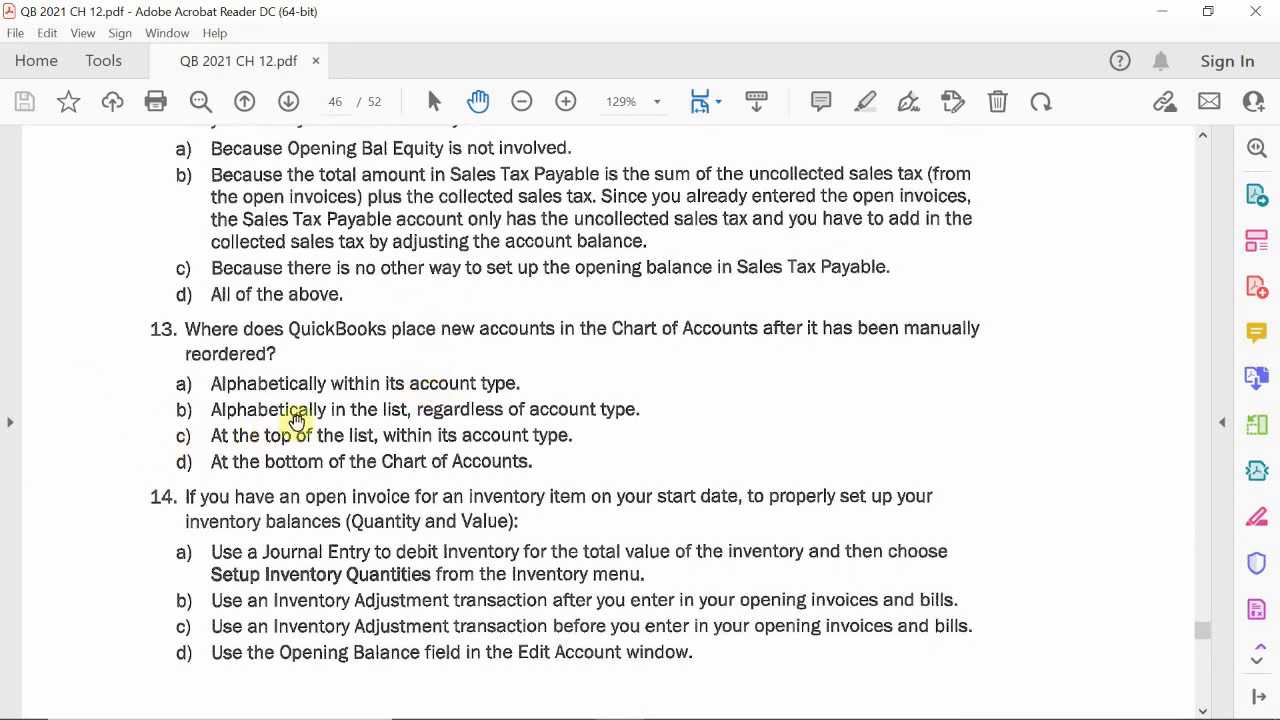
pyautogui.scroll(-1, 255, 428)
pyautogui.scroll(-3, 255, 428)
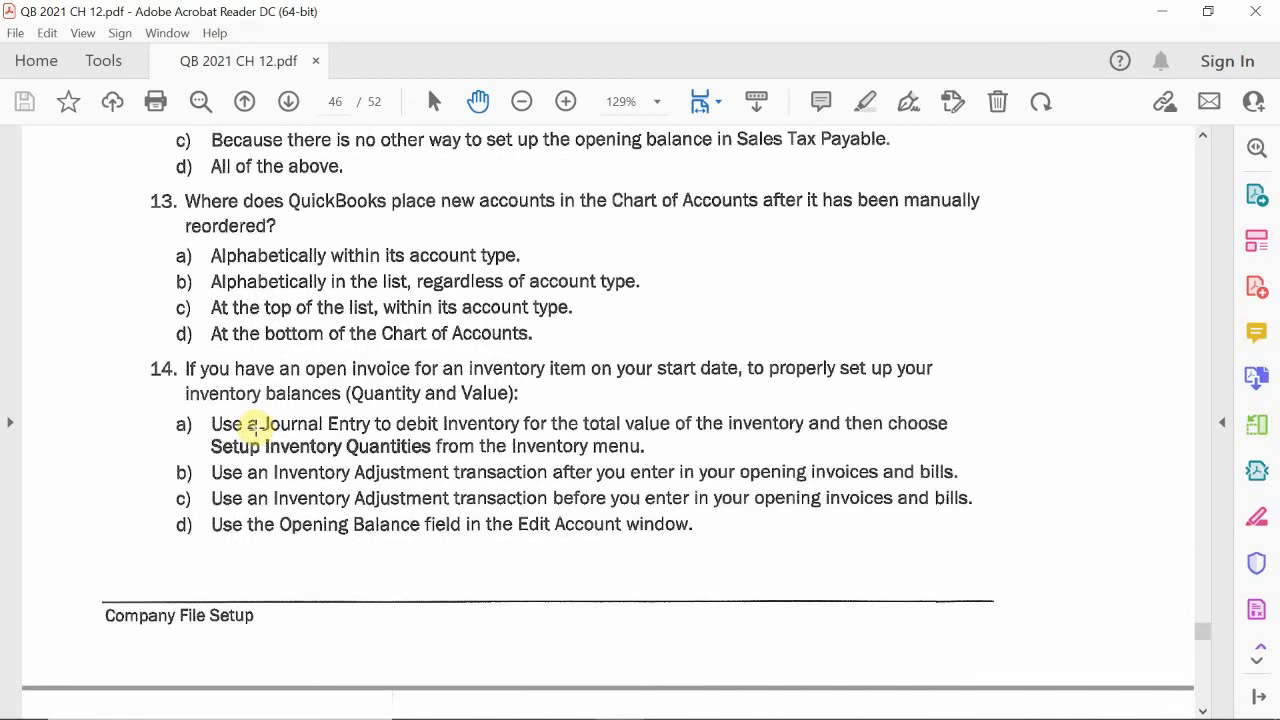
pyautogui.scroll(-2, 255, 428)
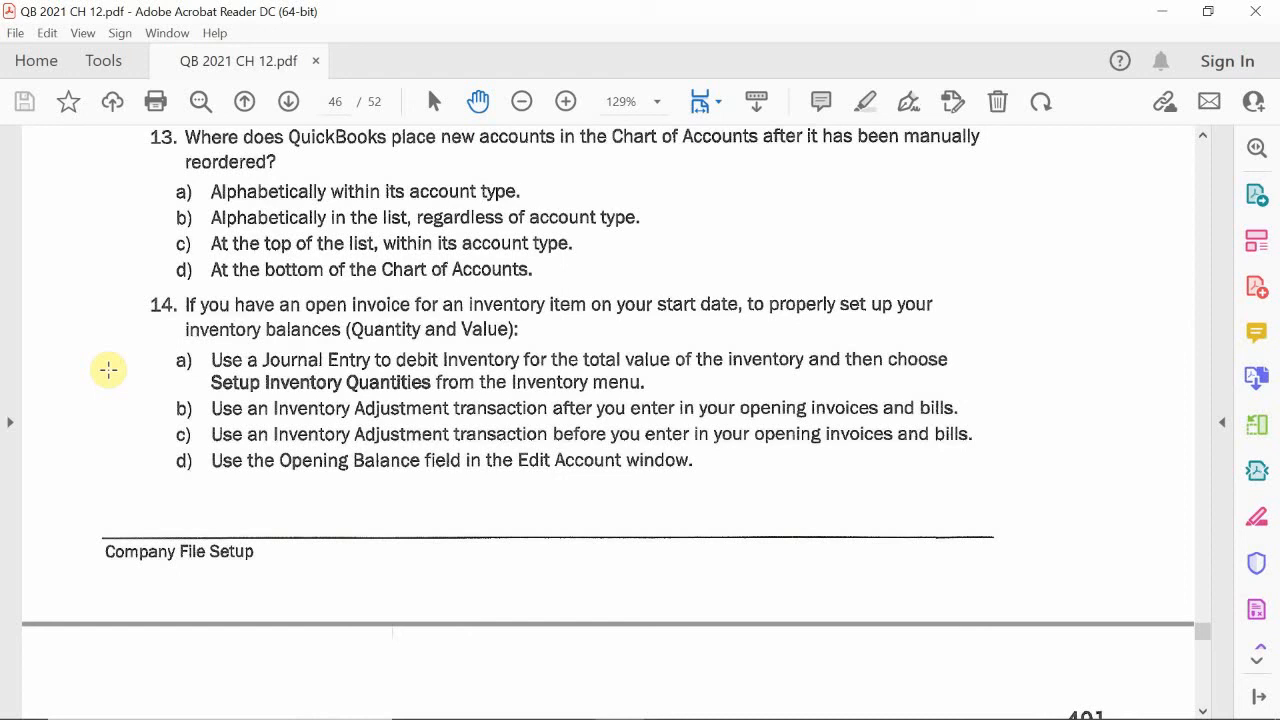
pyautogui.scroll(-1, 108, 370)
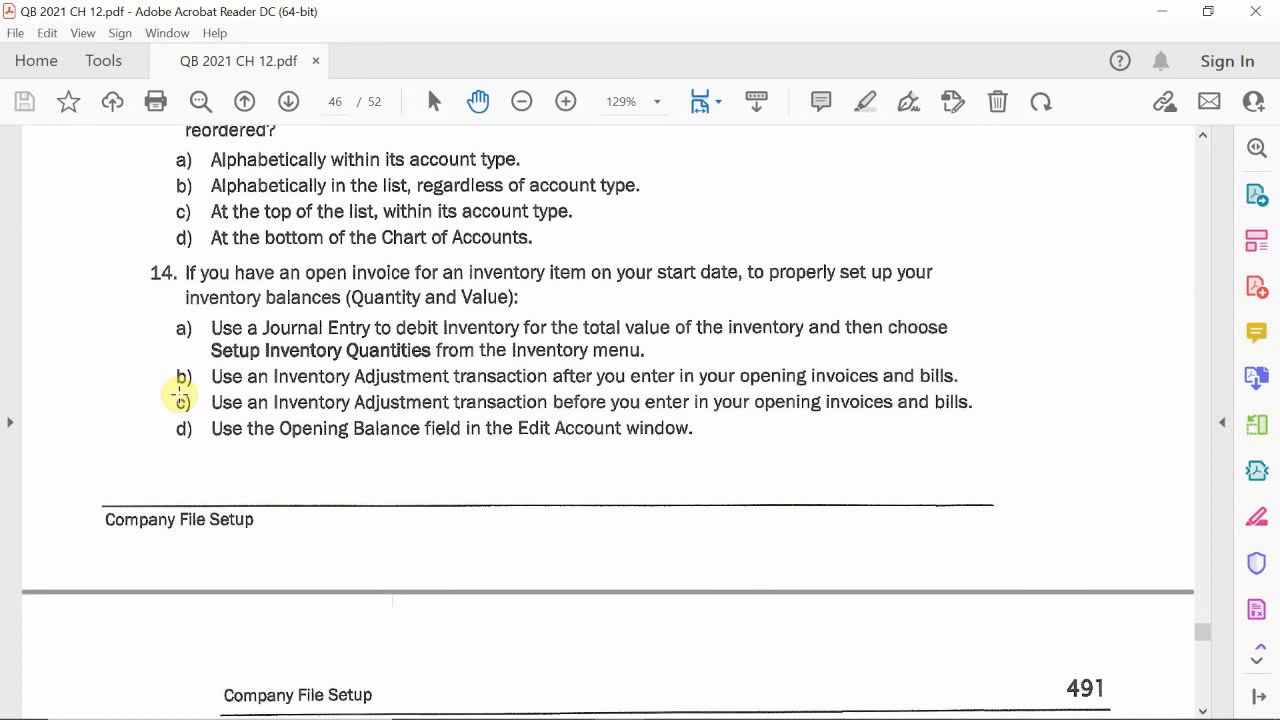
pyautogui.scroll(-10, 206, 410)
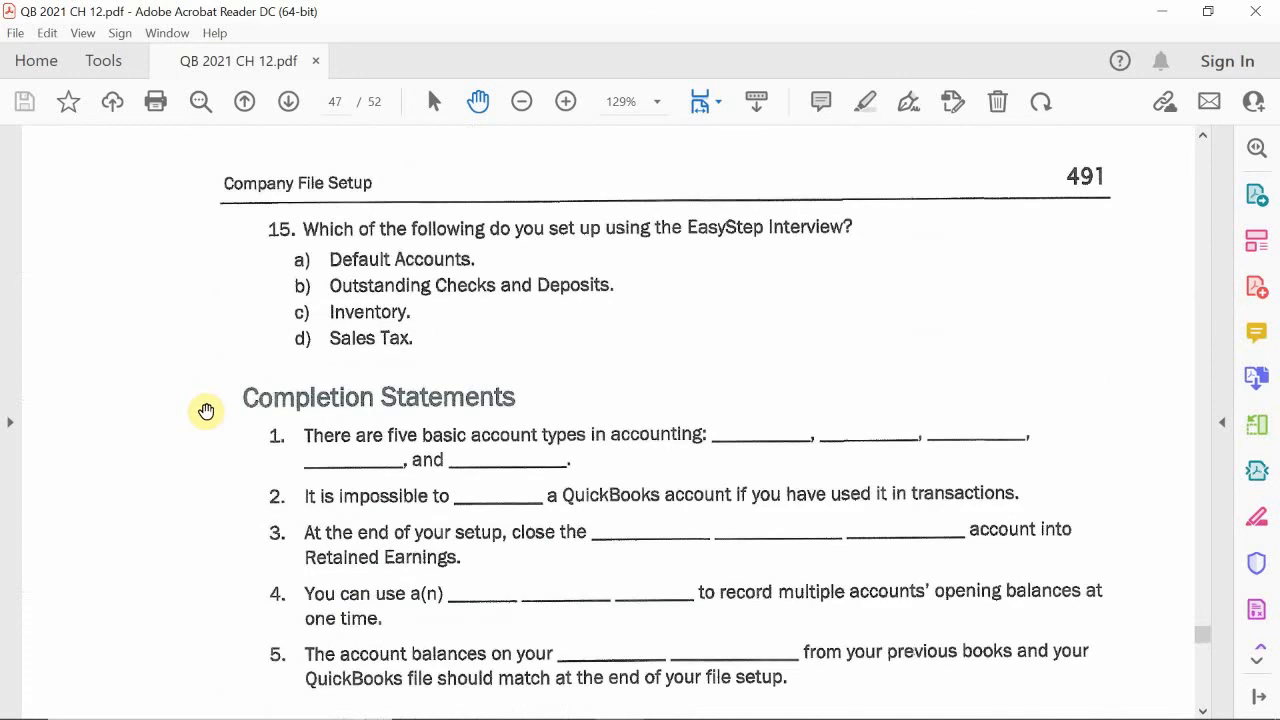
pyautogui.scroll(1, 206, 410)
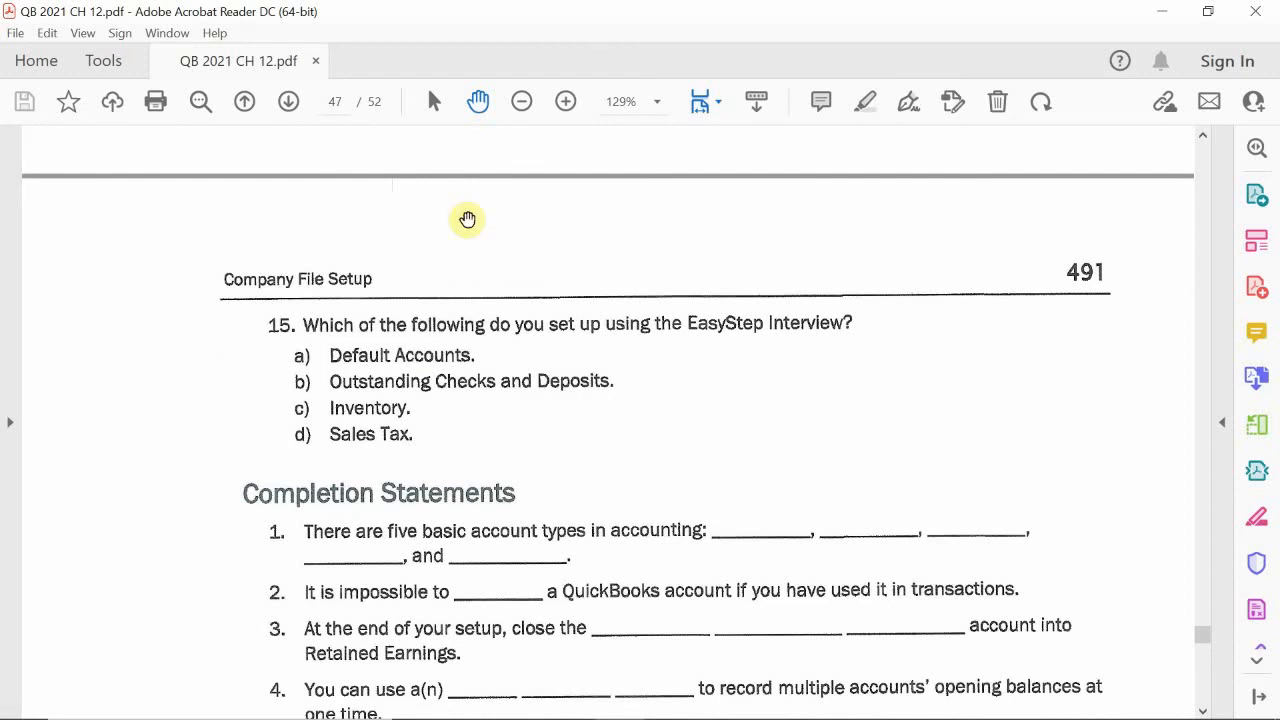
# Step: Look over the completion statements and the start of Setup Problem 1, and go back through the comprehension and multiple choice questions
pyautogui.scroll(-1, 219, 377)
pyautogui.scroll(-5, 234, 543)
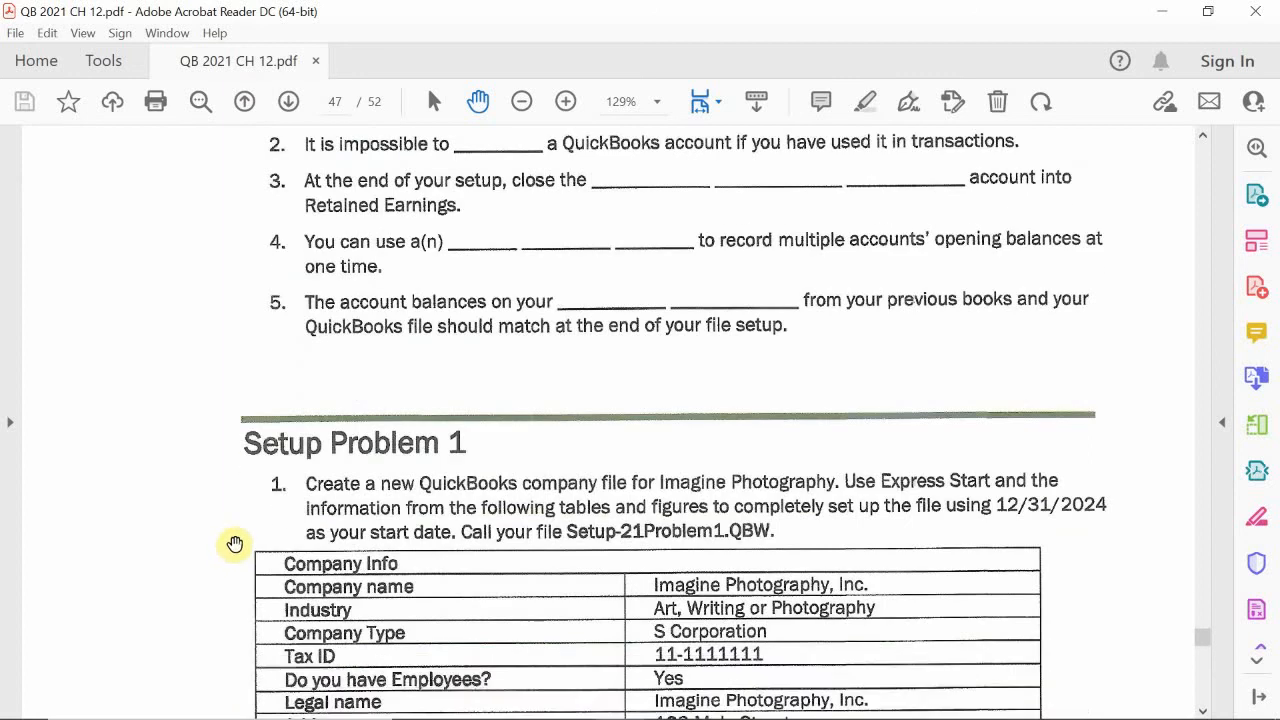
pyautogui.scroll(5, 243, 529)
pyautogui.scroll(-5, 244, 527)
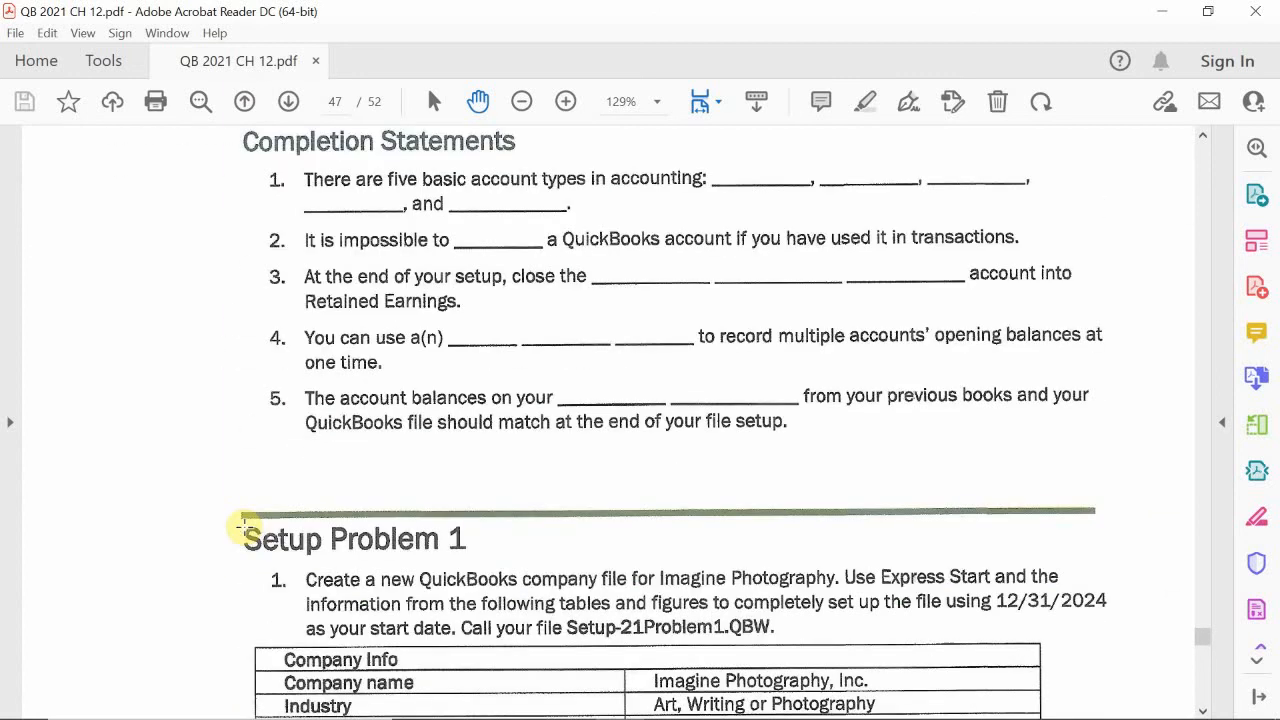
pyautogui.scroll(1, 243, 526)
pyautogui.scroll(4, 174, 255)
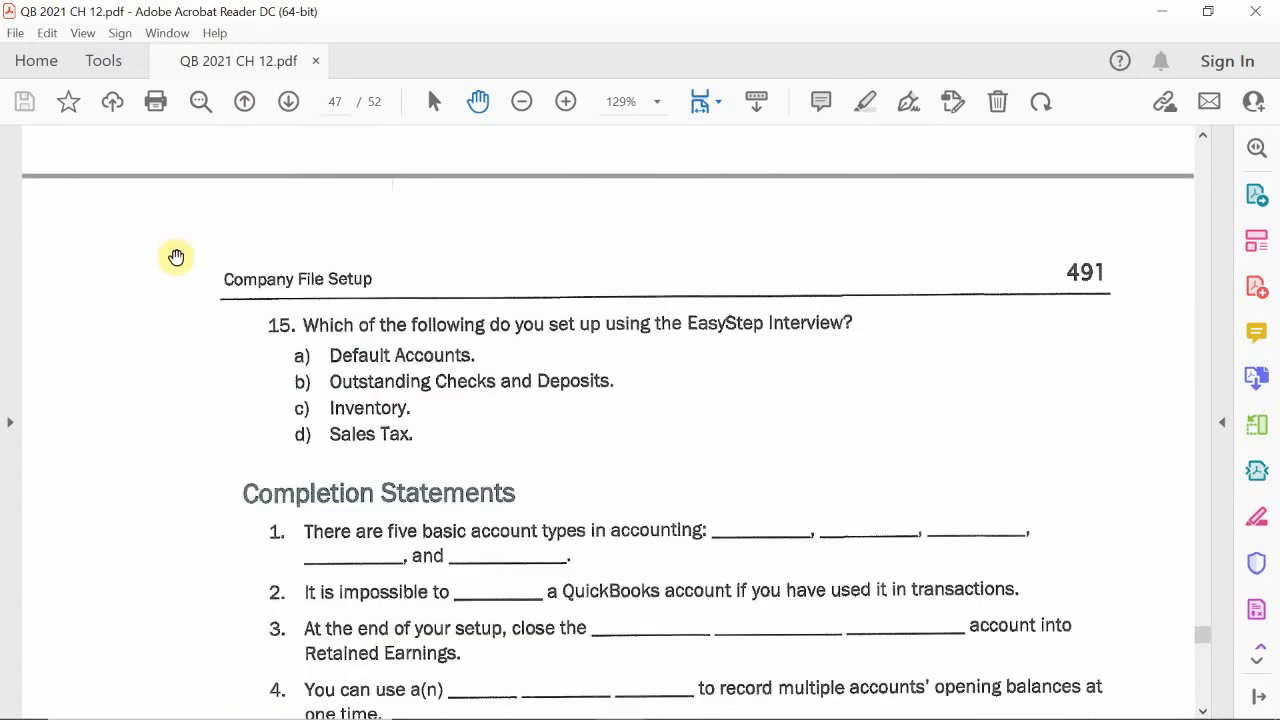
pyautogui.scroll(5, 217, 260)
pyautogui.scroll(20, 217, 283)
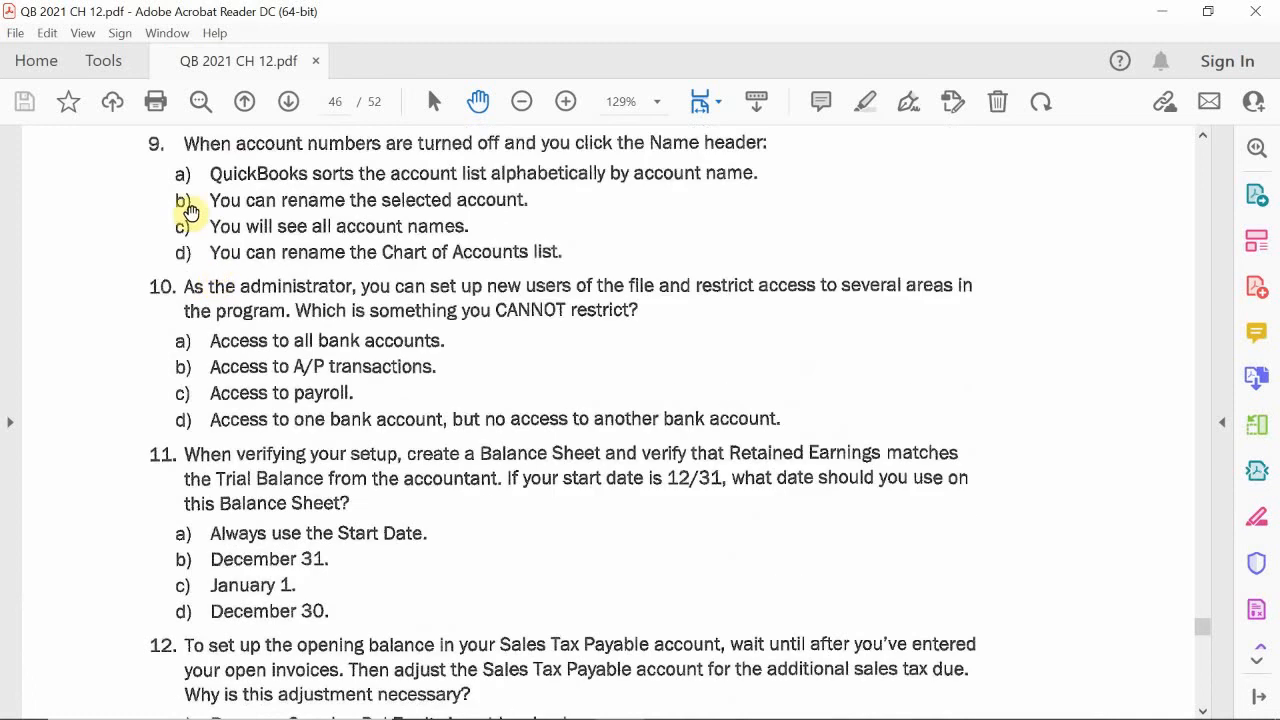
pyautogui.scroll(20, 206, 264)
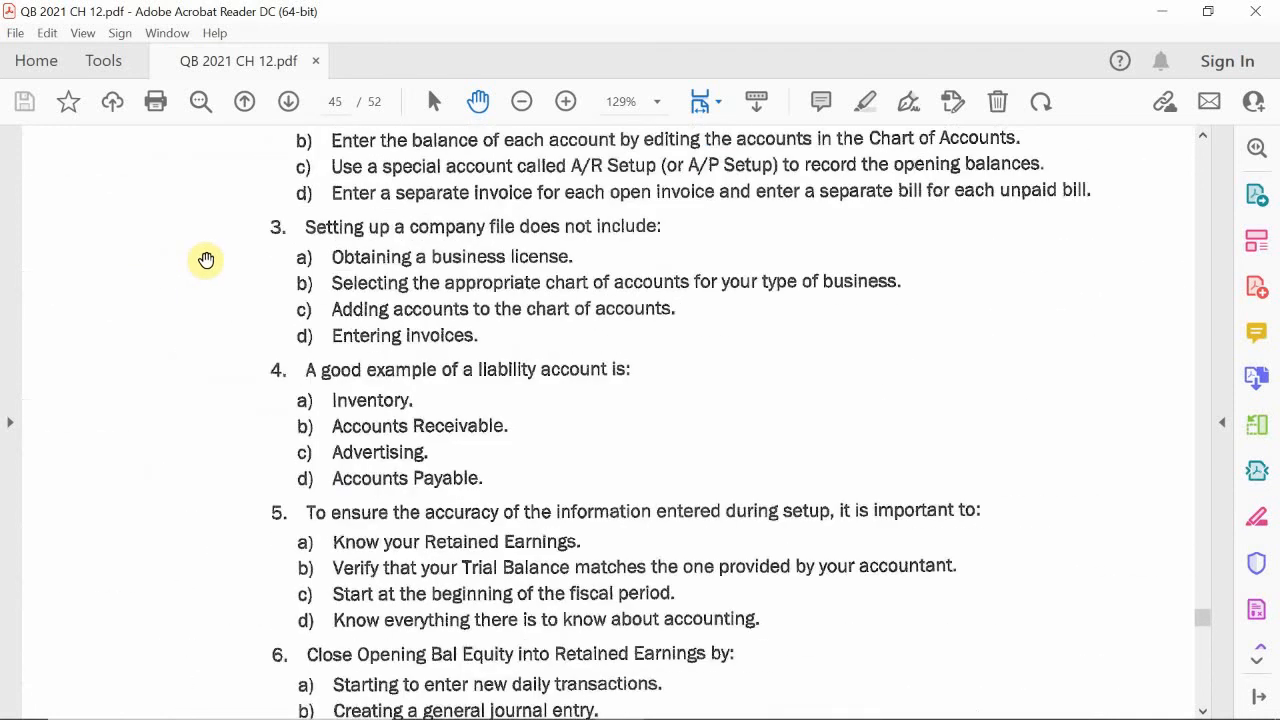
pyautogui.scroll(4, 206, 264)
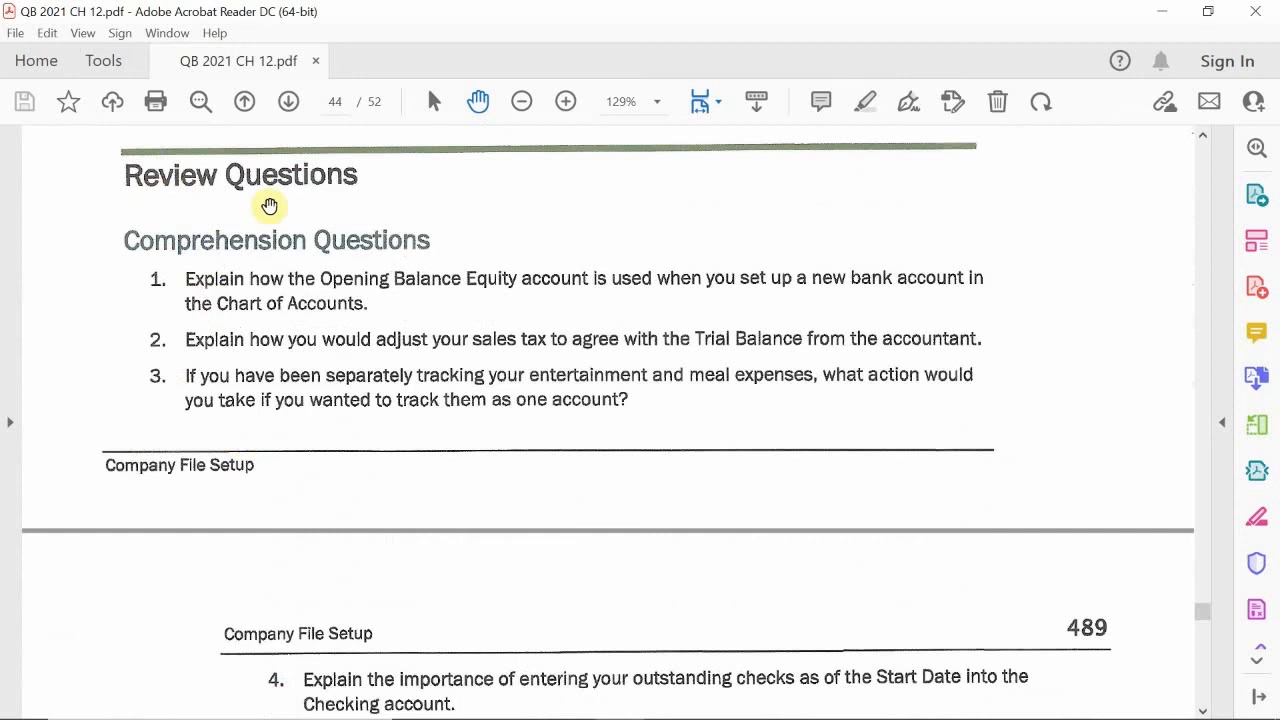
pyautogui.scroll(-7, 335, 432)
pyautogui.scroll(-20, 335, 432)
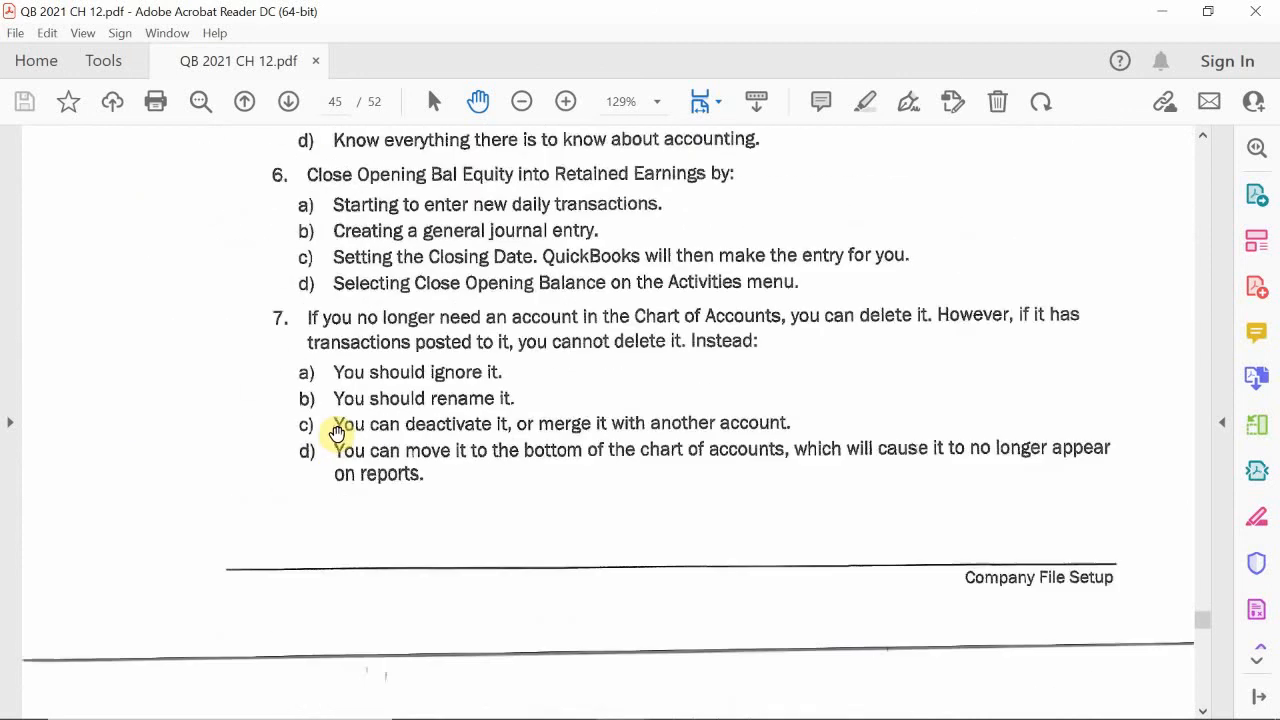
# Step: Skim the remaining multiple choice questions and completion statements, and read the Setup Problem 1 instructions with the Express Start company information table
pyautogui.scroll(-20, 336, 432)
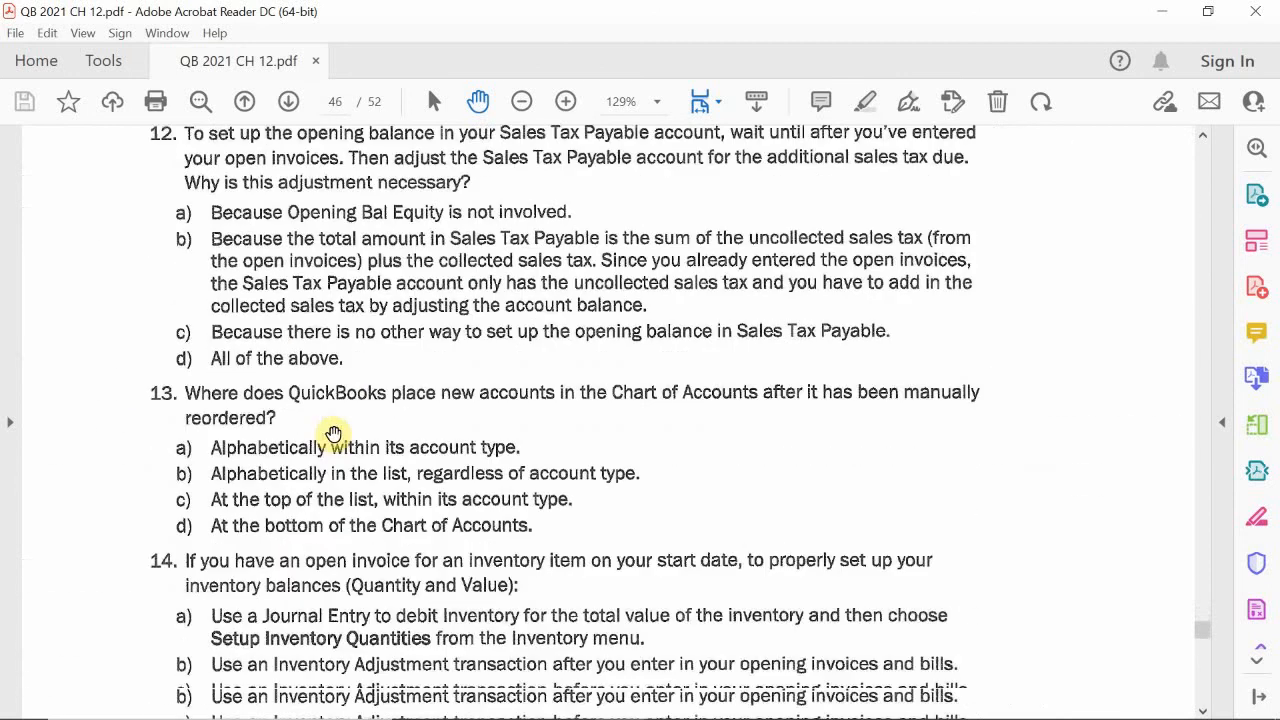
pyautogui.scroll(-9, 336, 432)
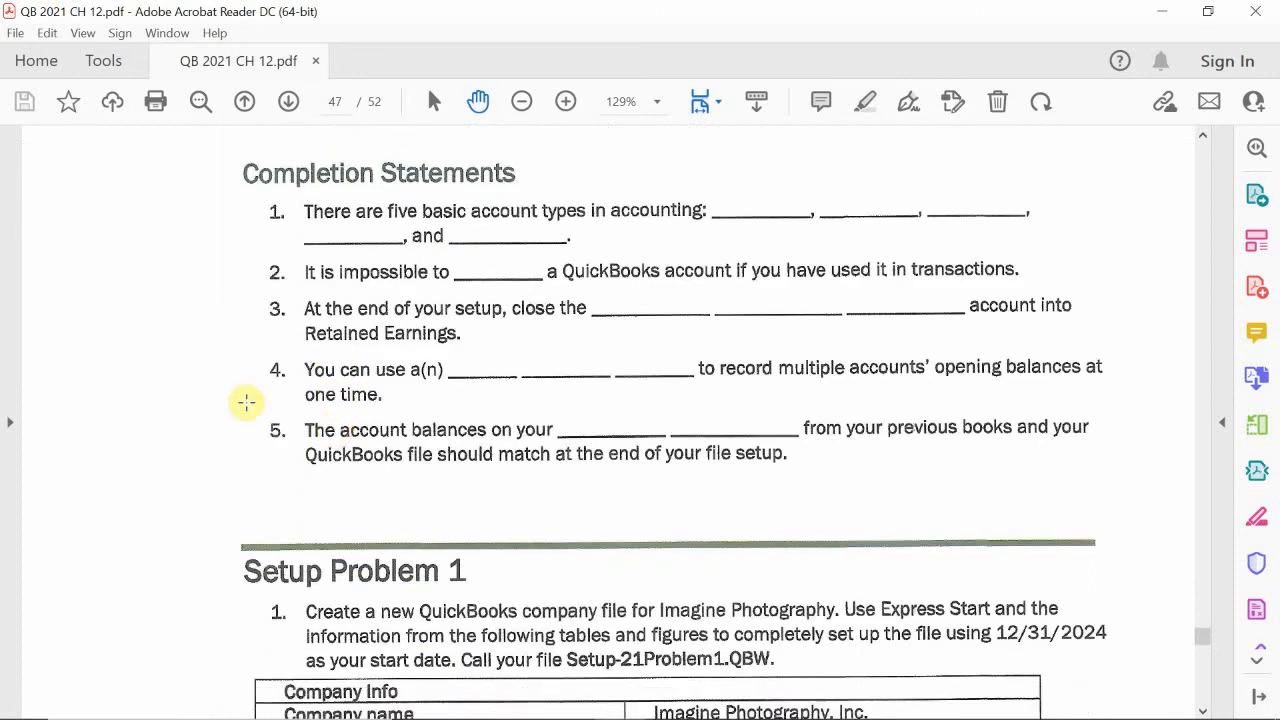
pyautogui.scroll(-14, 246, 402)
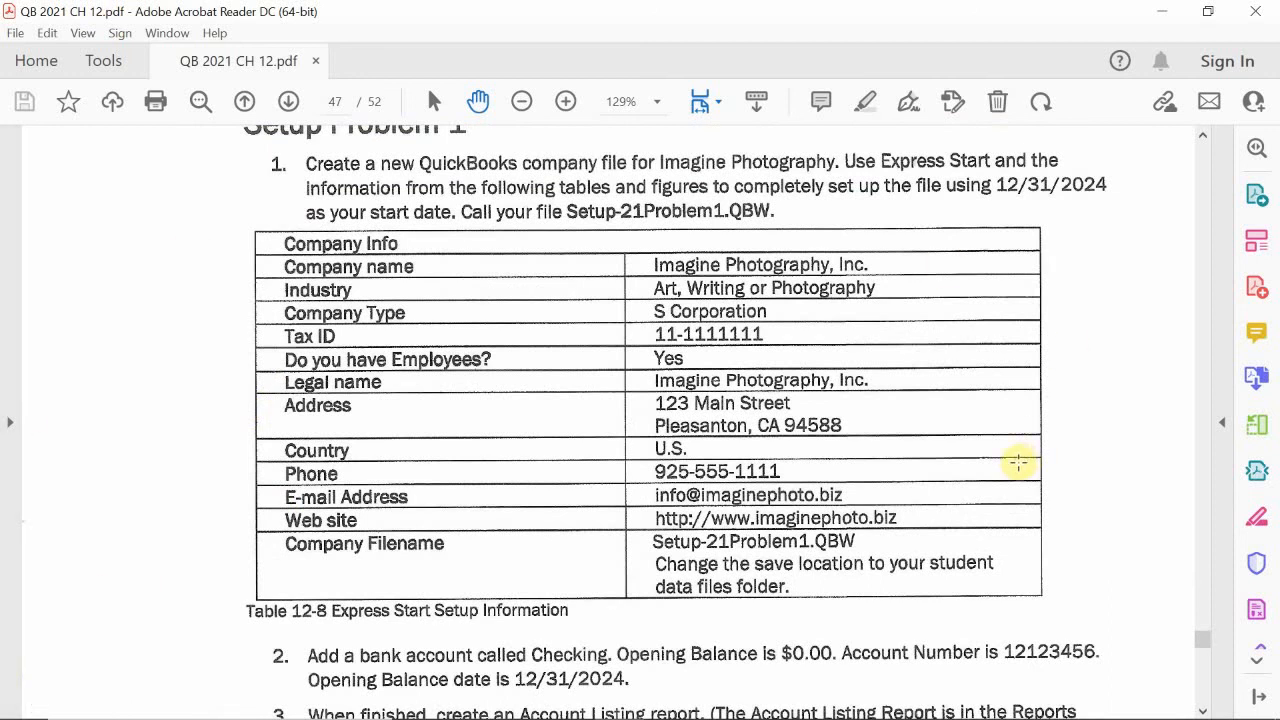
pyautogui.scroll(3, 1018, 461)
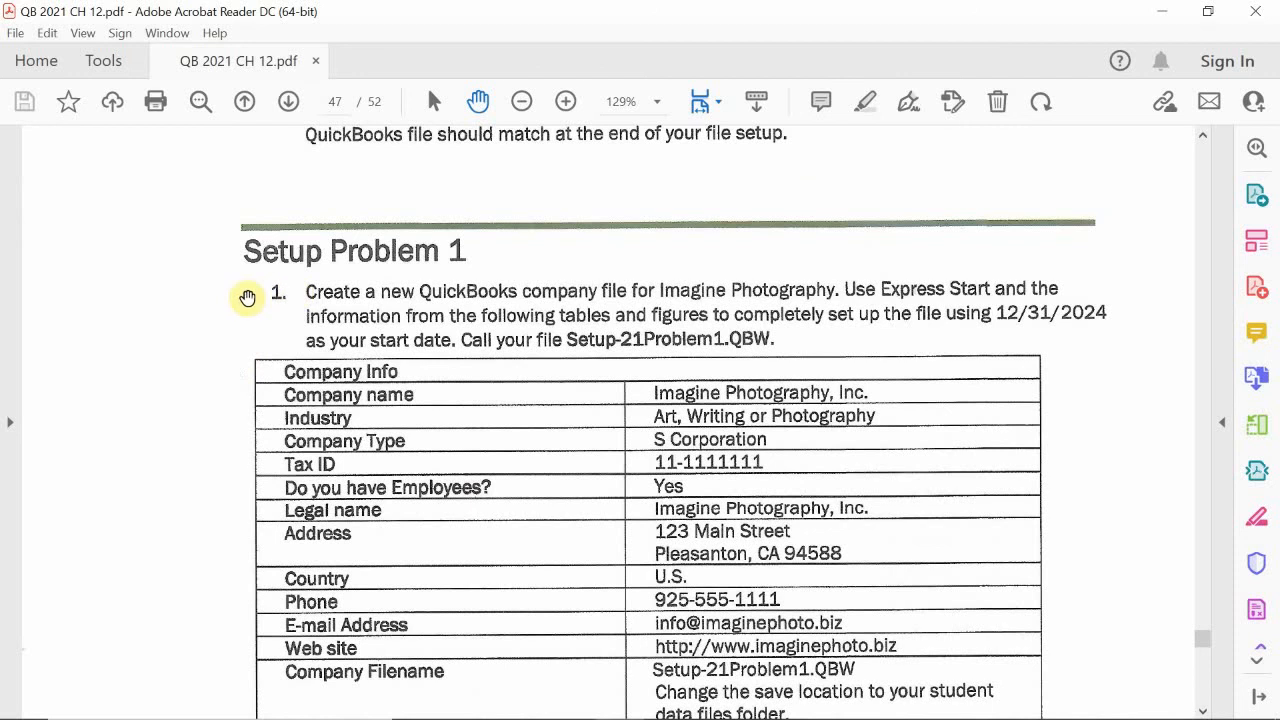
pyautogui.scroll(-1, 263, 323)
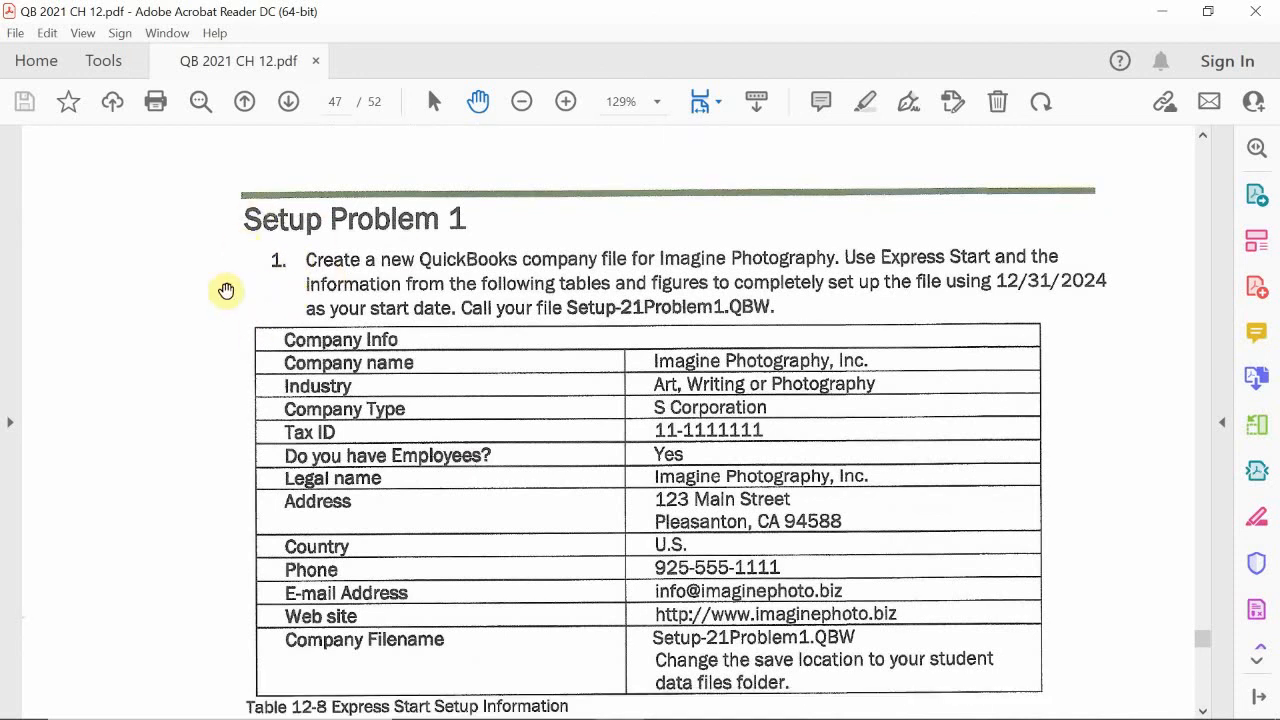
pyautogui.scroll(-6, 240, 430)
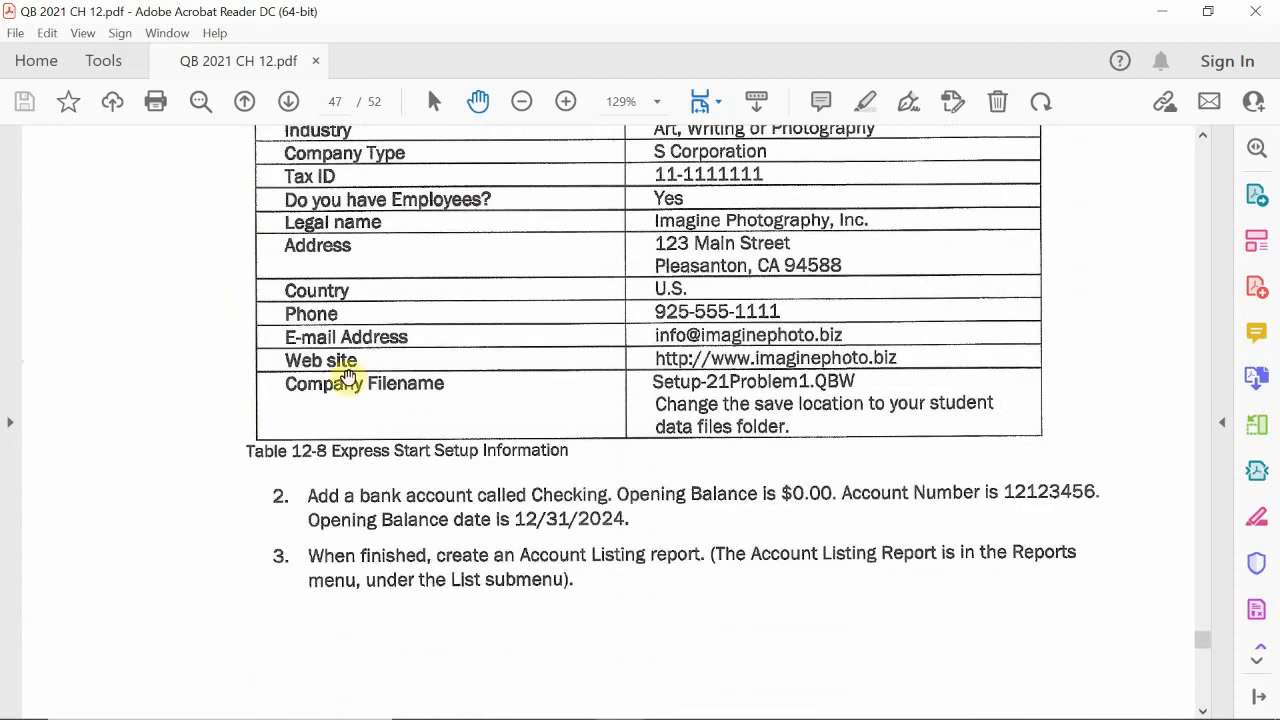
pyautogui.scroll(8, 449, 429)
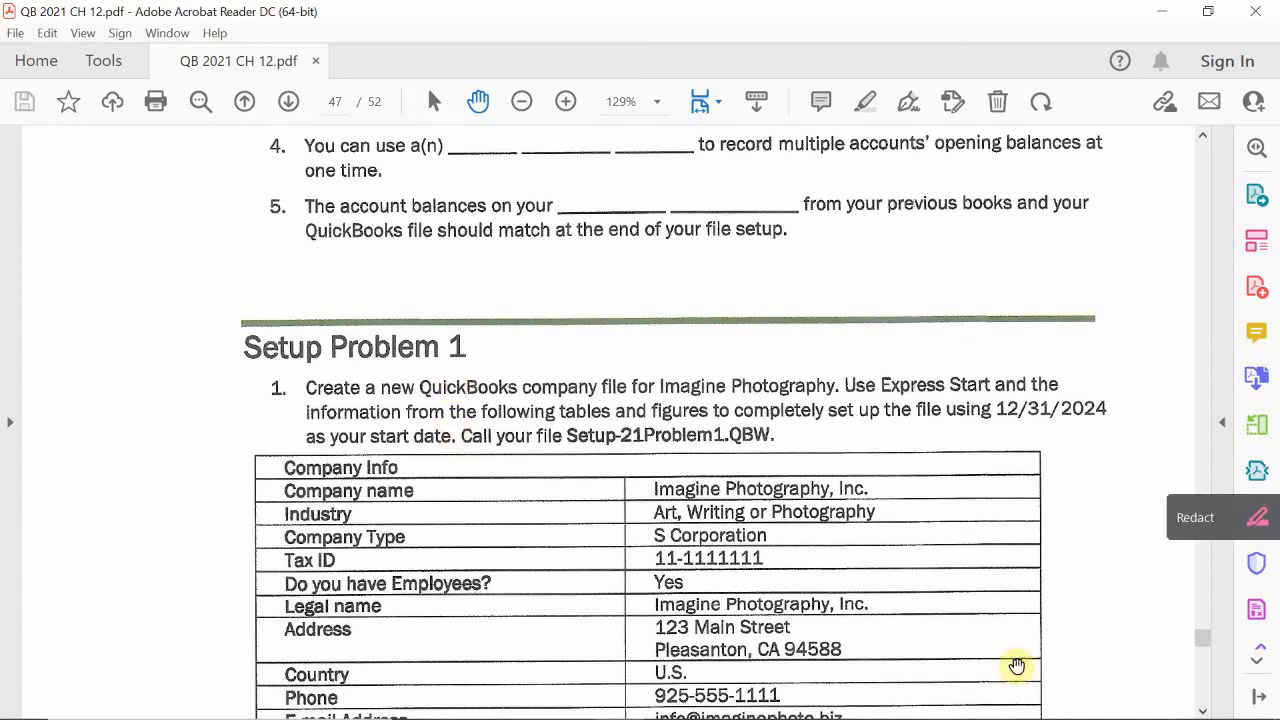
pyautogui.moveTo(1165, 717)
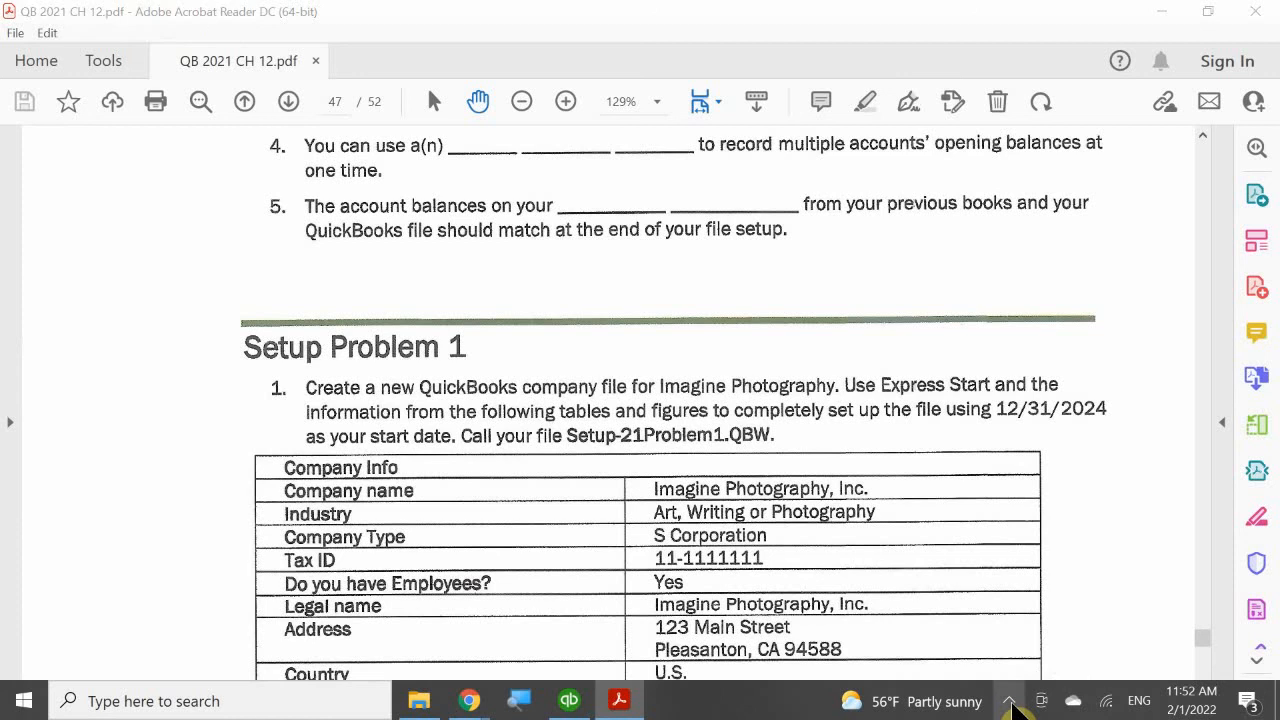
pyautogui.click(1010, 701)
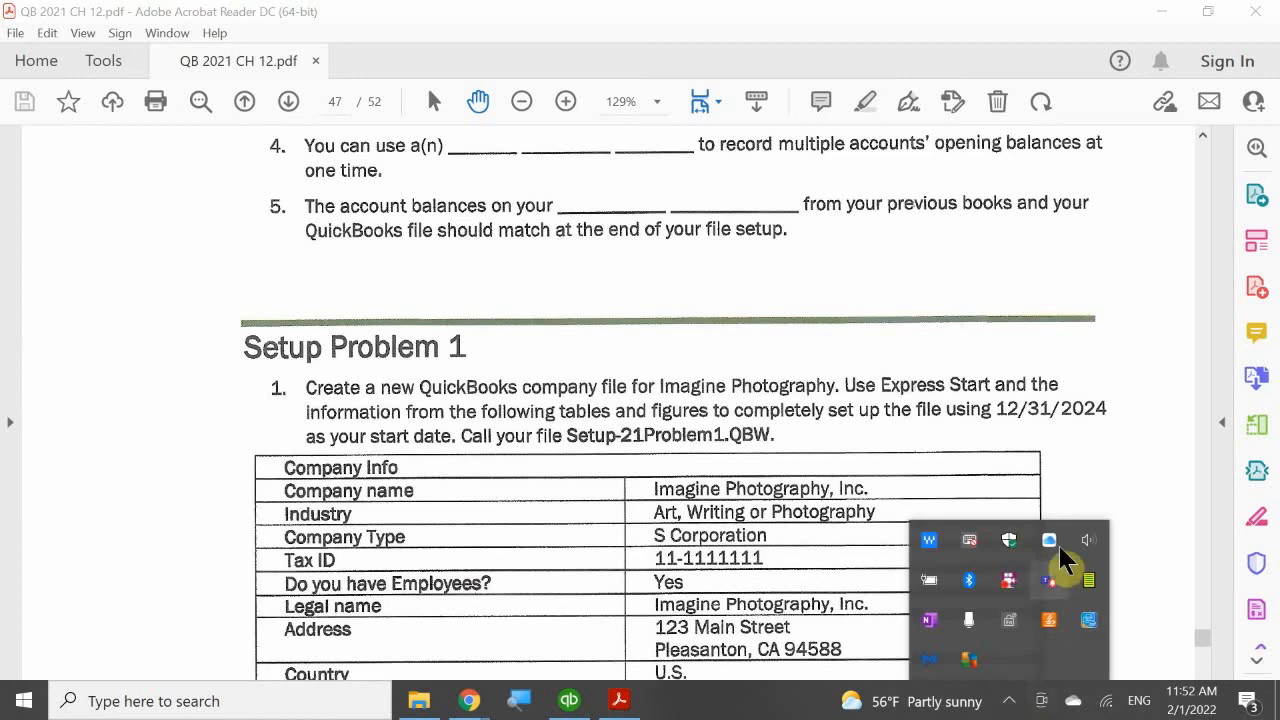
pyautogui.rightClick(1009, 587)
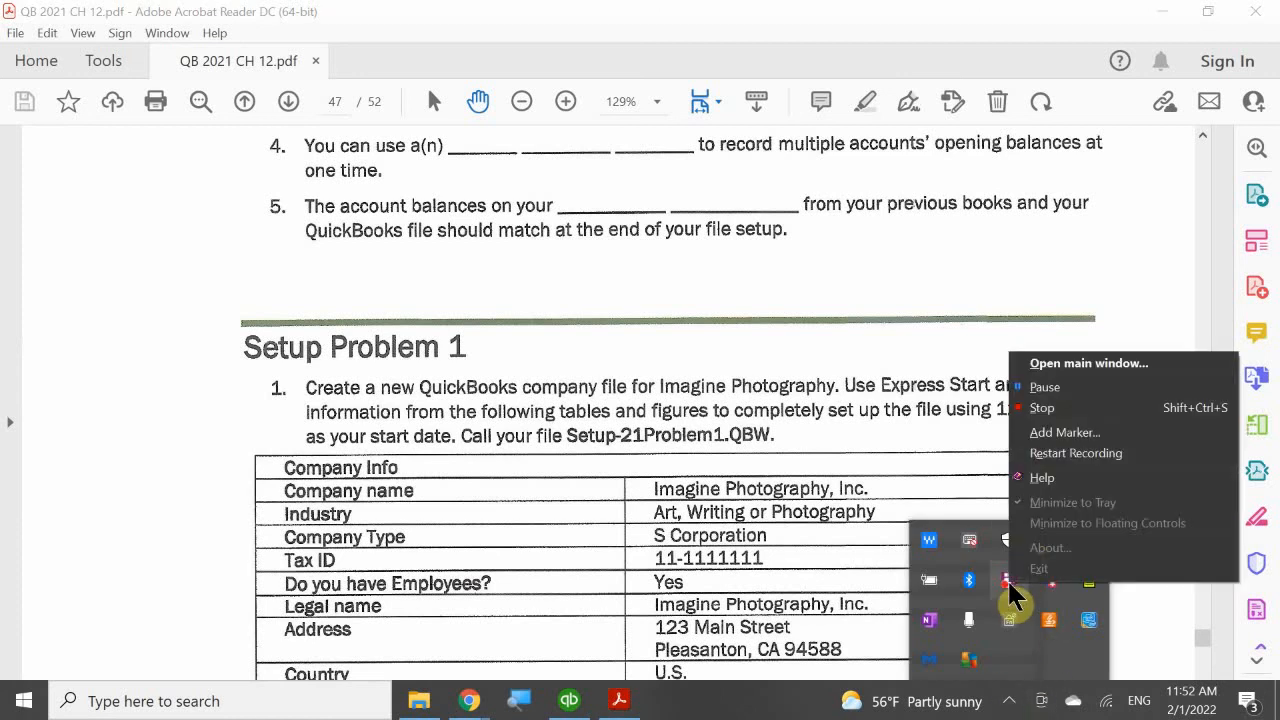